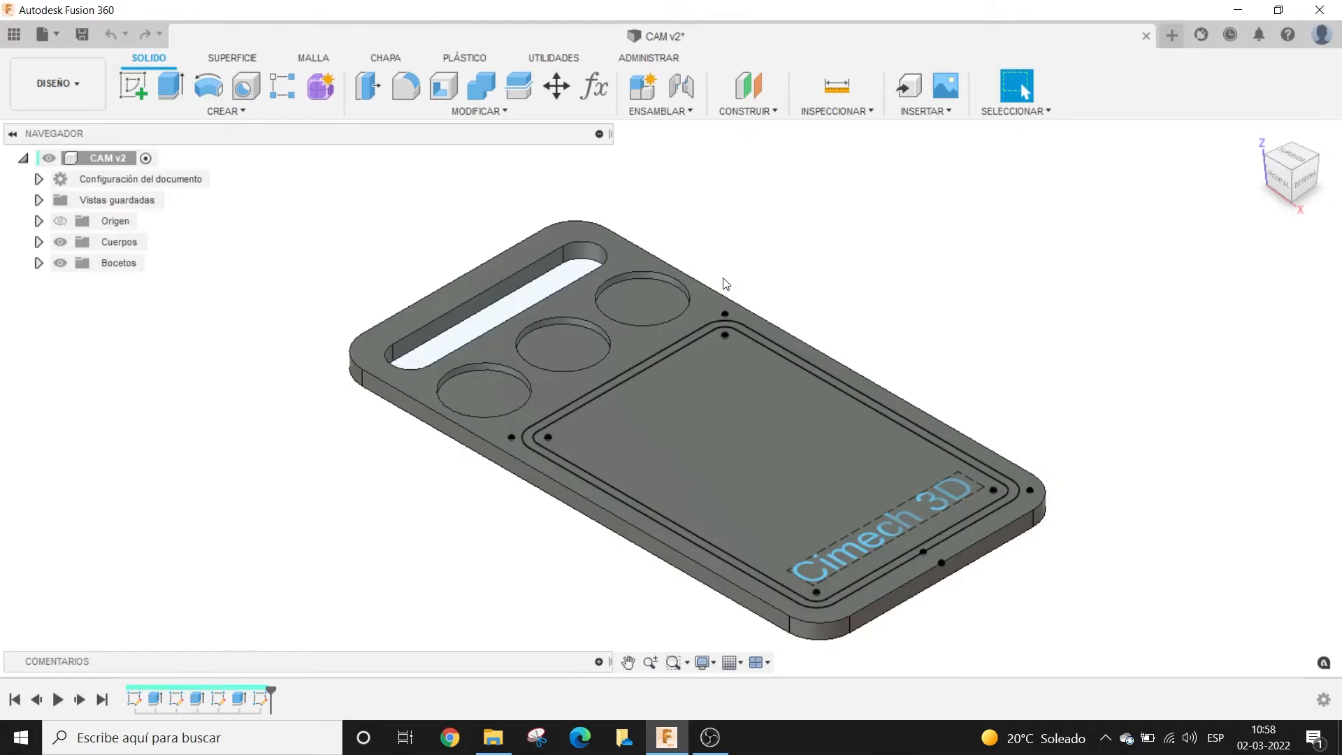
pyautogui.click(53, 37)
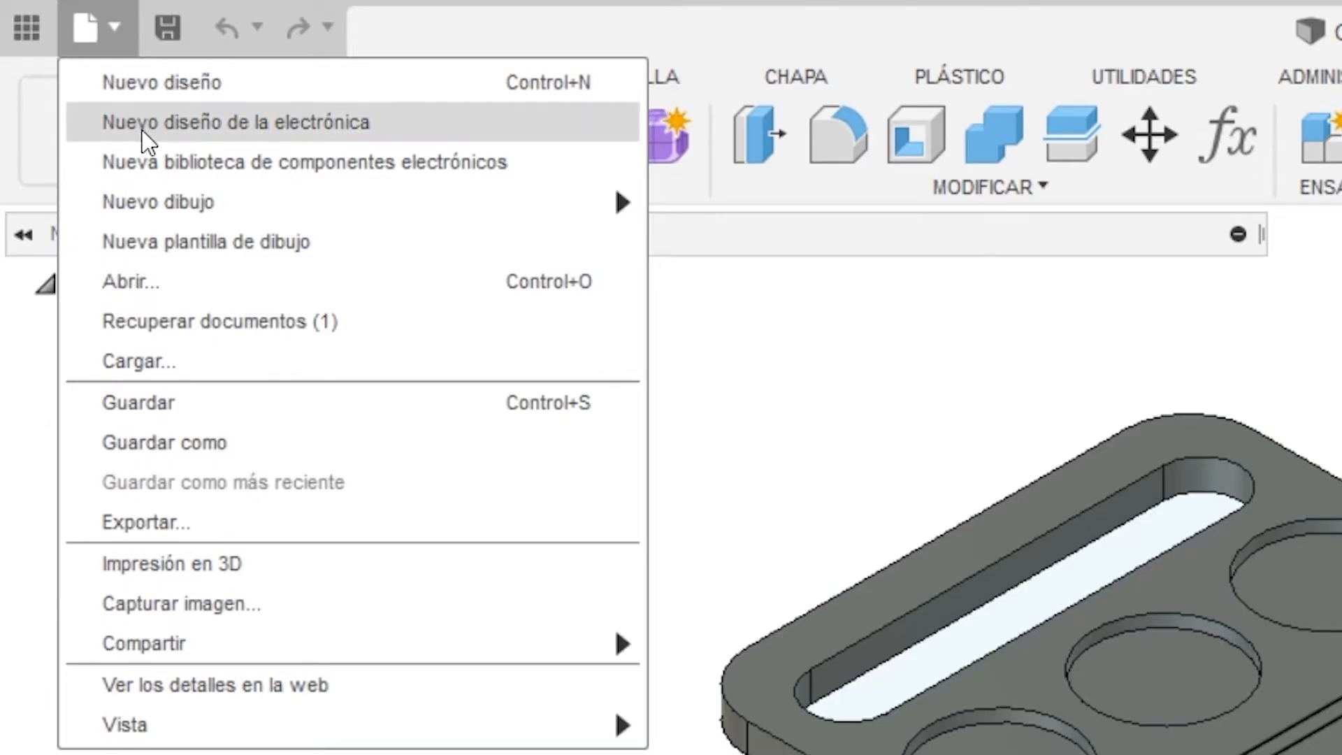
pyautogui.click(121, 24)
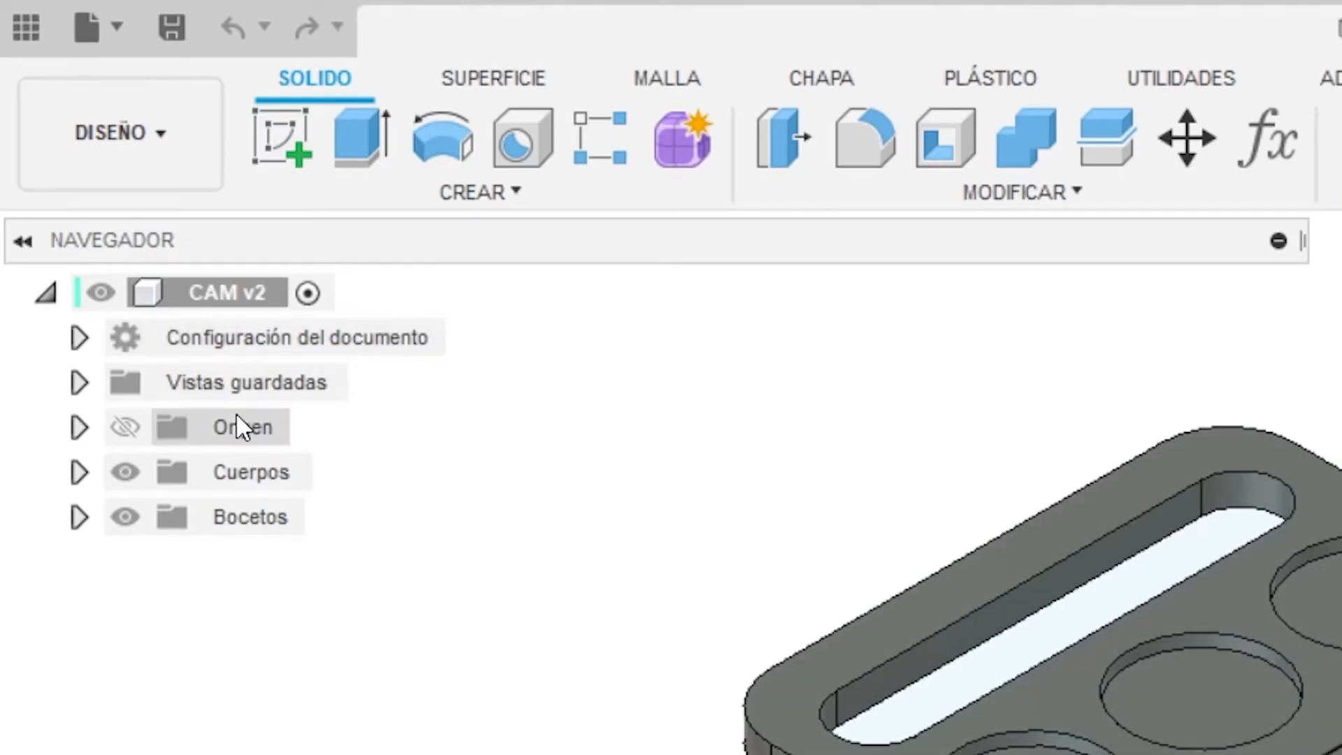
# Step: Show the model's origin axes and planes and expand the Origen folder
pyautogui.click(238, 425)
pyautogui.click(240, 474)
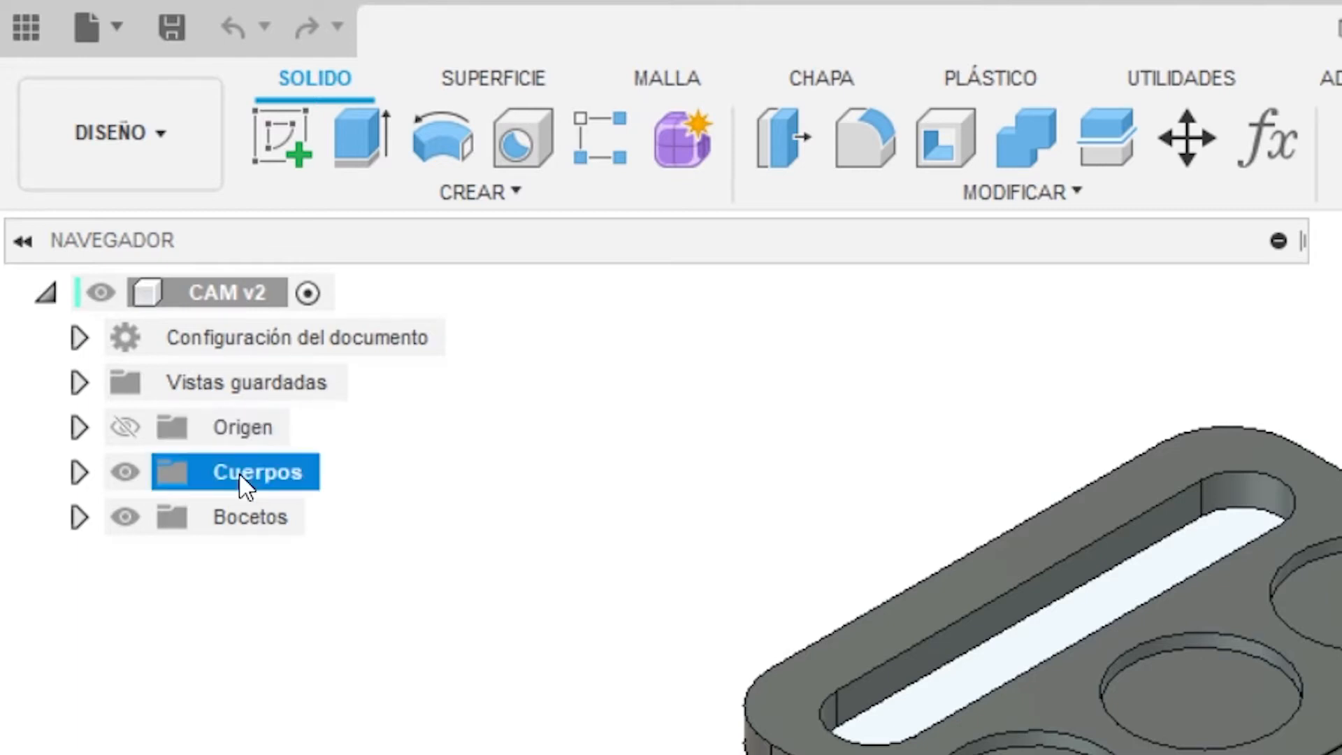
pyautogui.click(240, 523)
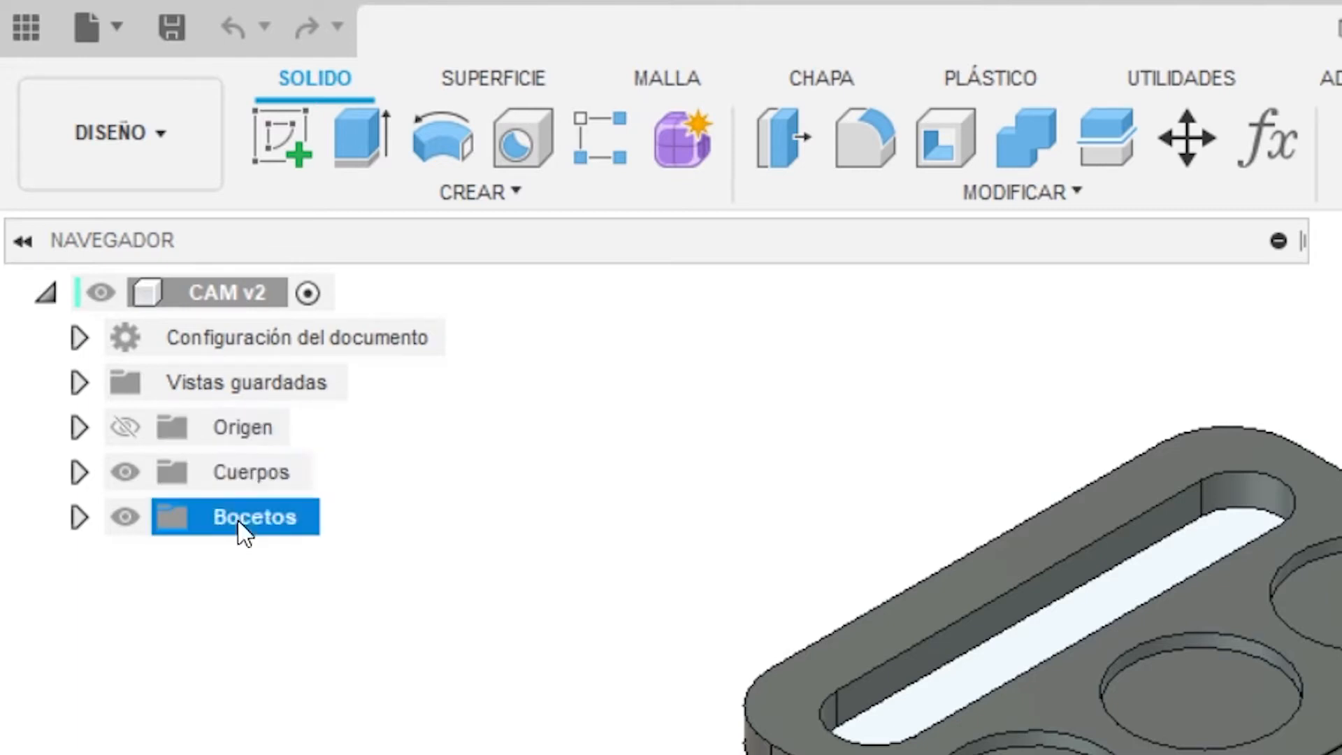
pyautogui.click(238, 428)
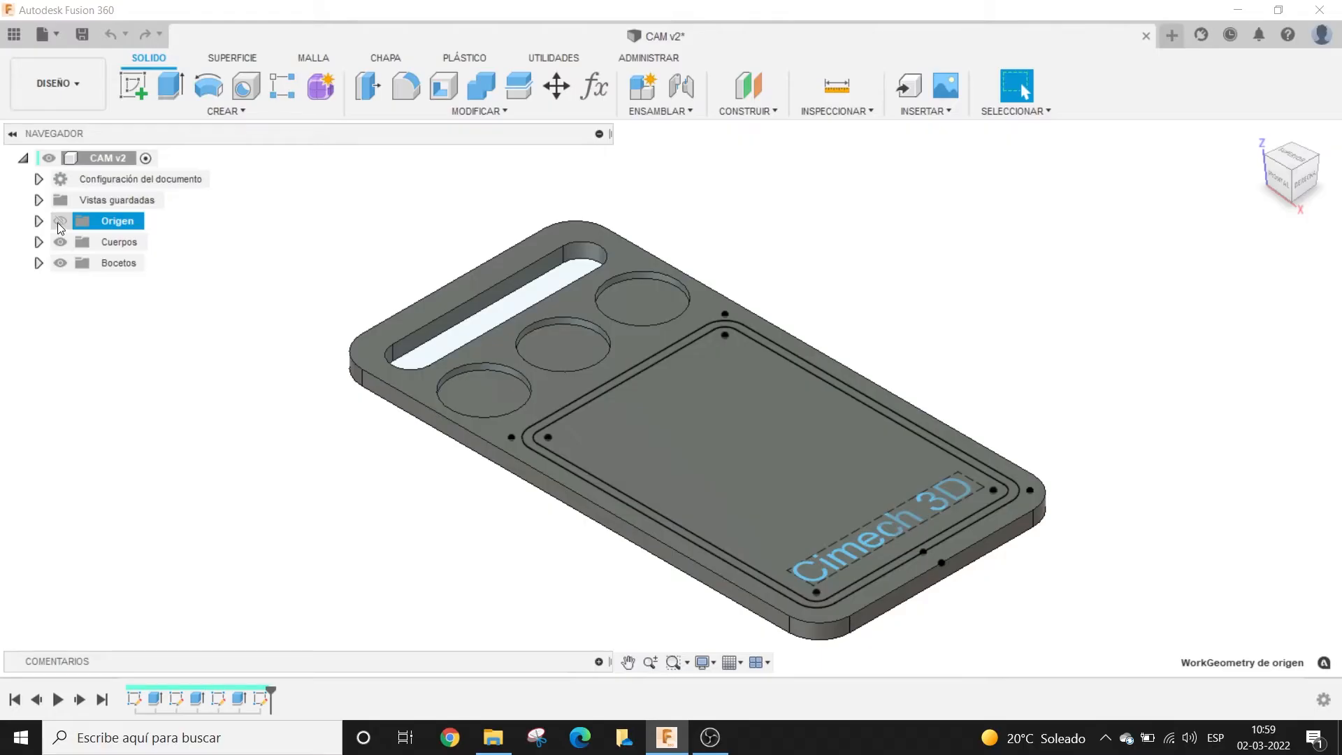
pyautogui.click(59, 222)
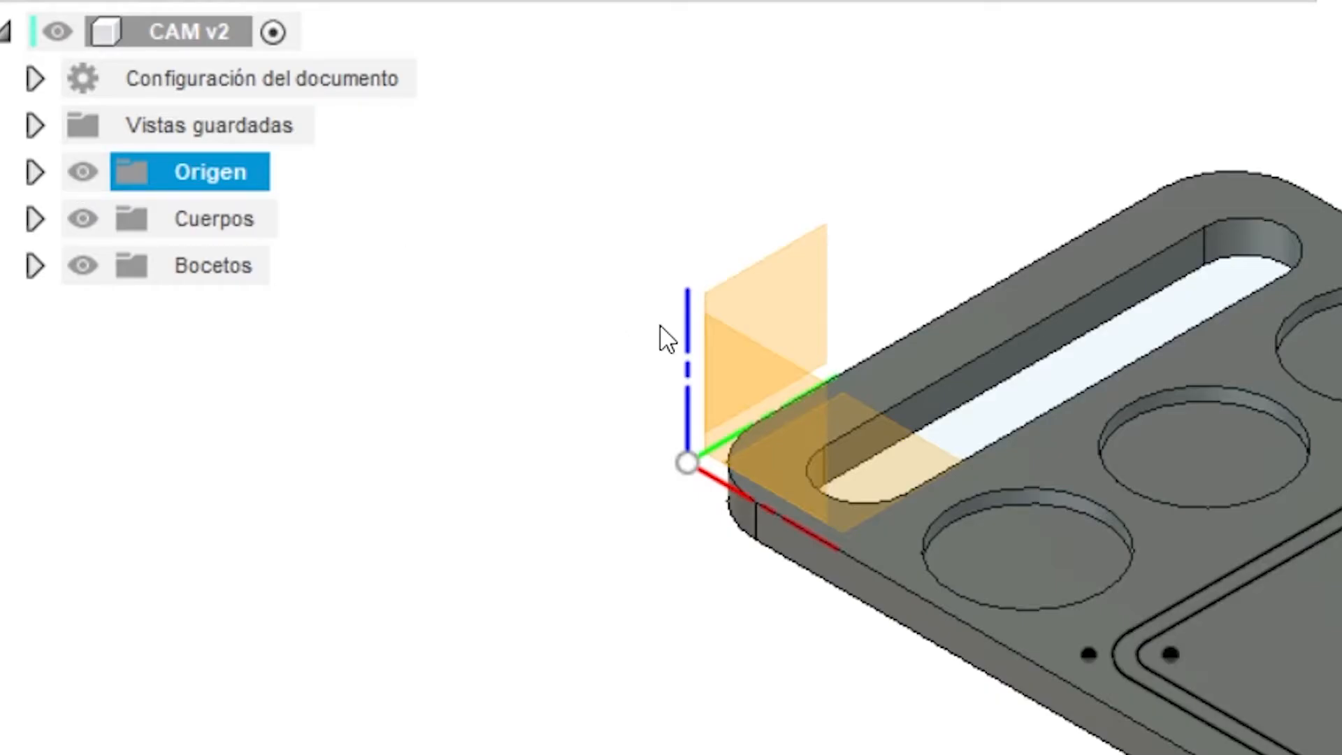
pyautogui.scroll(2, 832, 493)
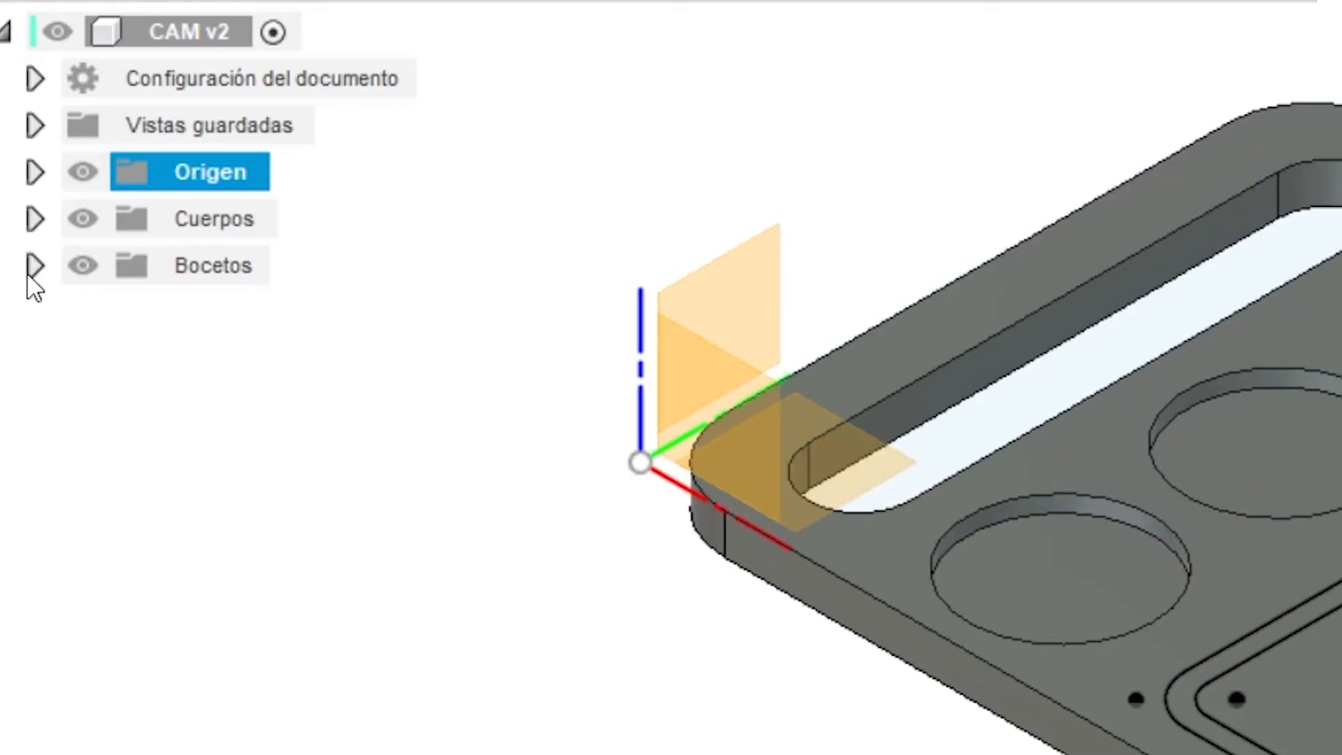
pyautogui.click(34, 173)
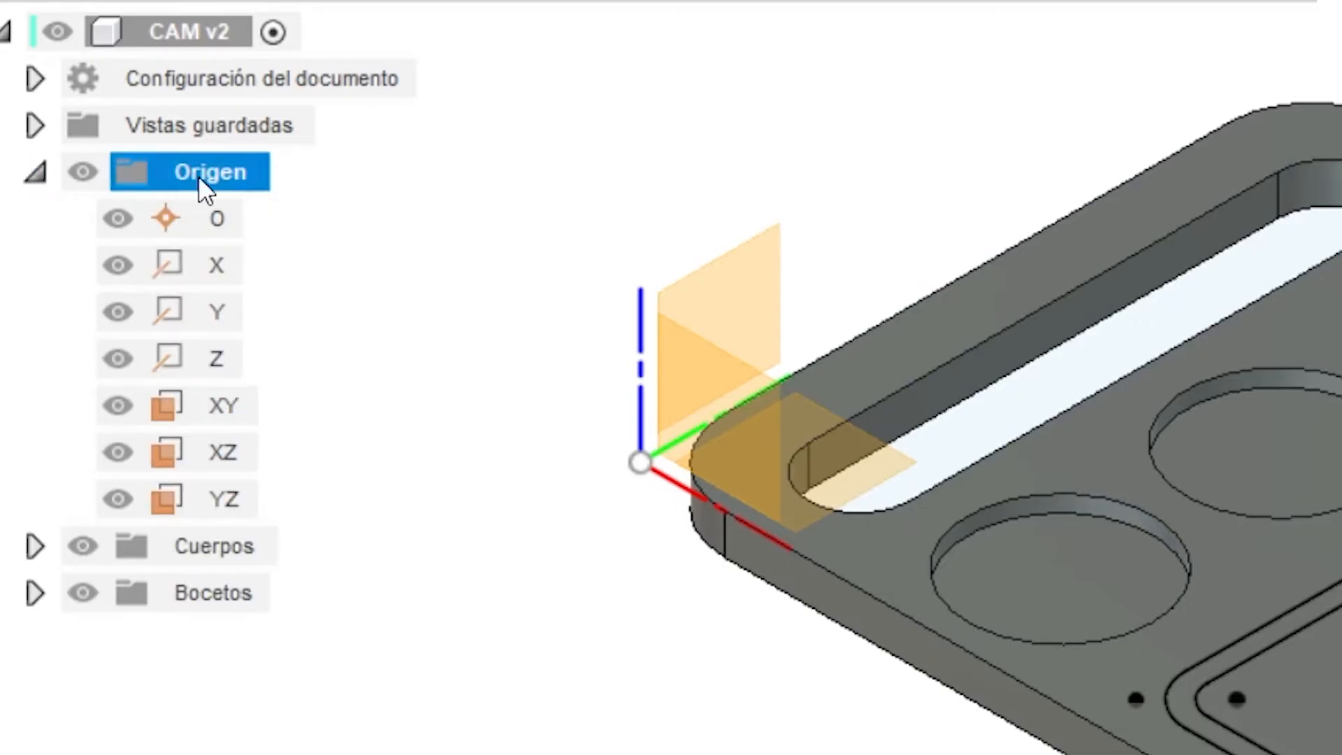
# Step: Highlight the origin point and the X, Y and Z axes one after another to locate them on the plate
pyautogui.click(227, 210)
pyautogui.click(191, 268)
pyautogui.click(211, 311)
pyautogui.click(208, 358)
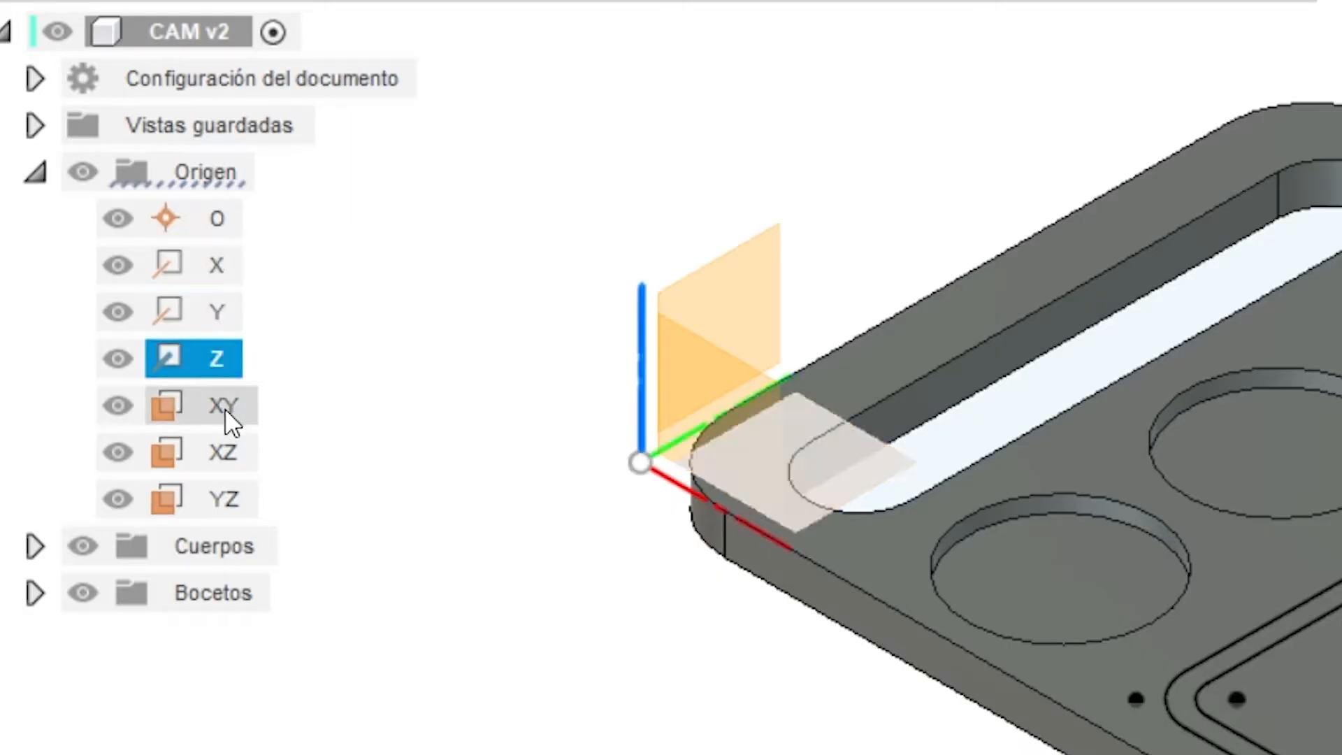
pyautogui.moveTo(508, 331); pyautogui.dragTo(553, 367, button='middle')
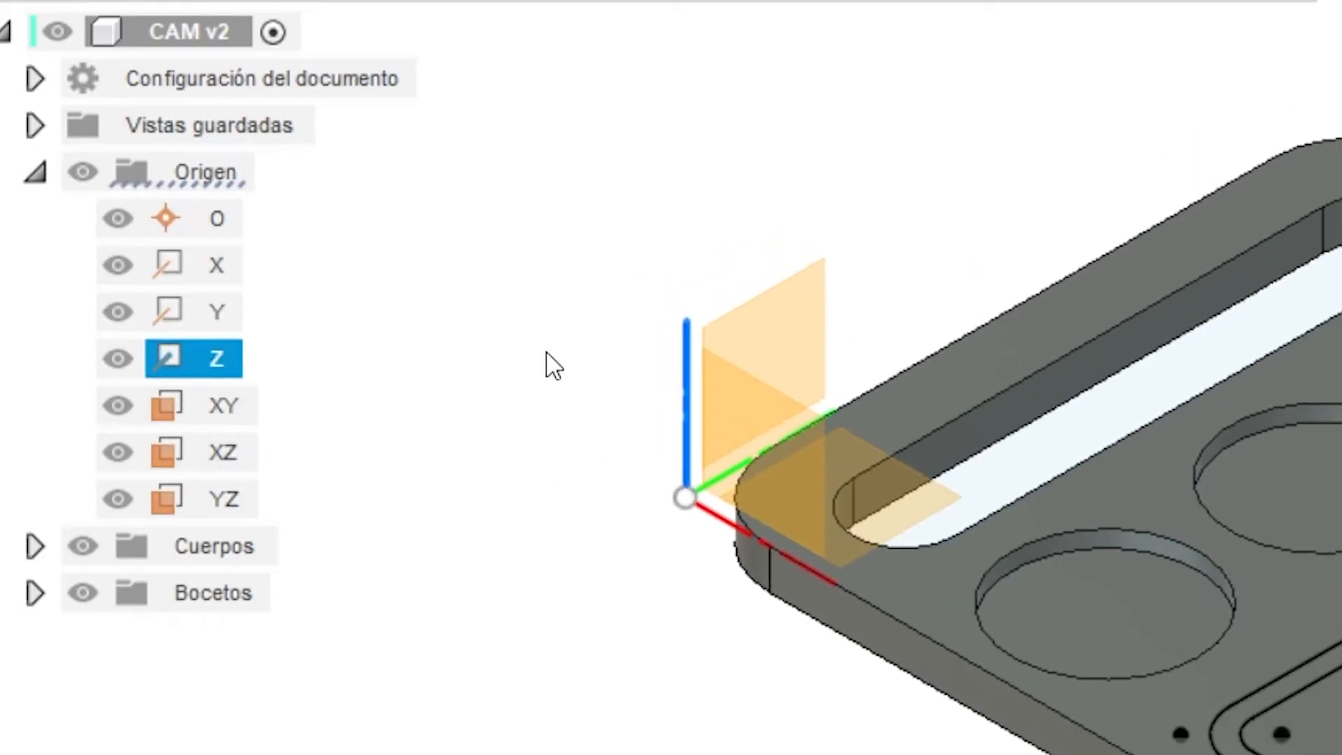
# Step: Hide the XY origin plane, show it again, and collapse the Origen folder
pyautogui.keyDown('ctrl'); pyautogui.click(114, 415); pyautogui.keyUp('ctrl')
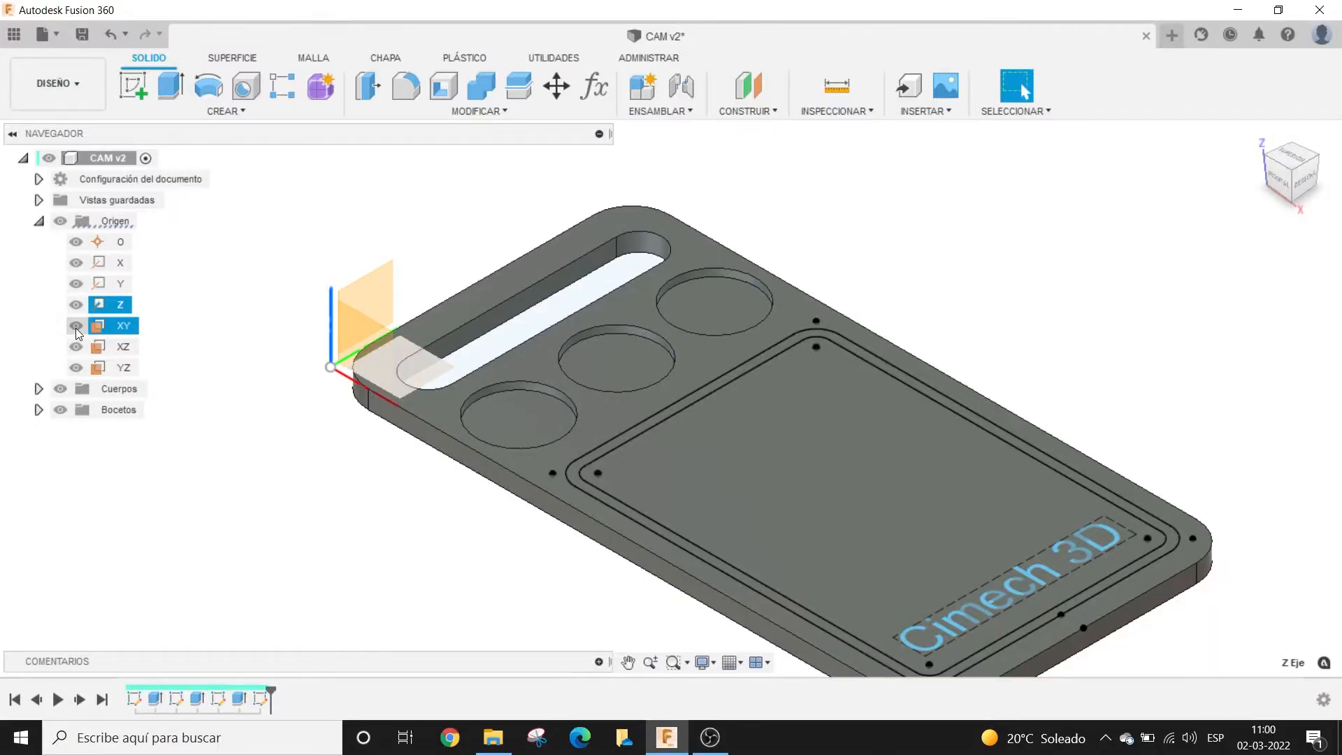
pyautogui.click(76, 328)
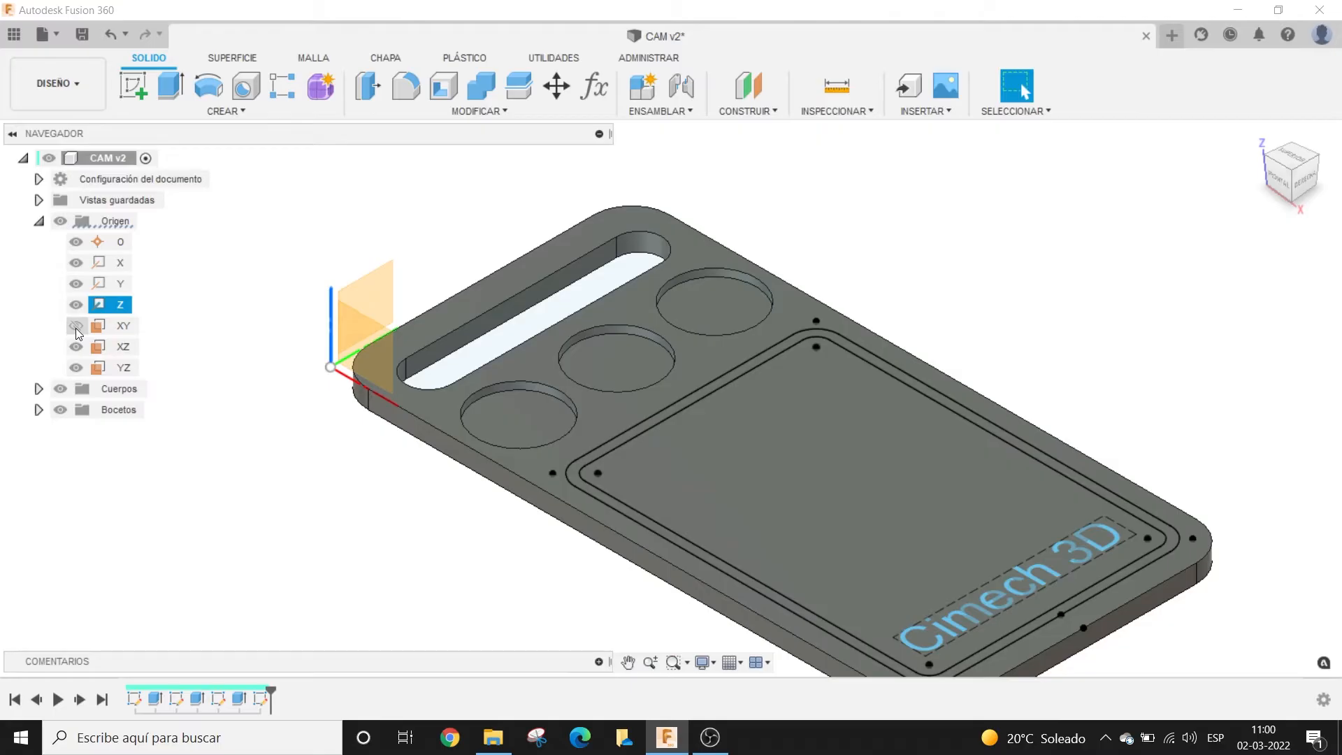
pyautogui.click(76, 327)
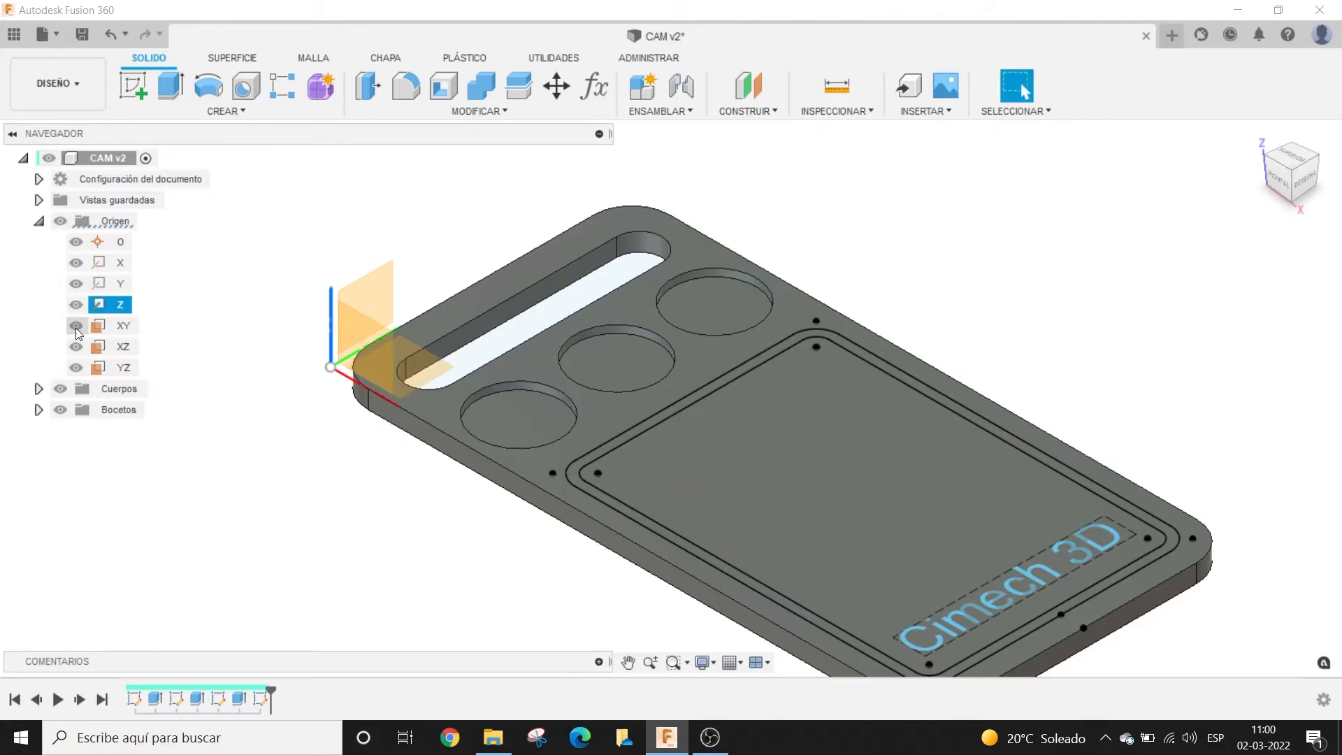
pyautogui.click(38, 223)
# Step: Expand the Cuerpos folder, switch the visibility of Cuerpo1 off and back on, and collapse the folder
pyautogui.click(120, 241)
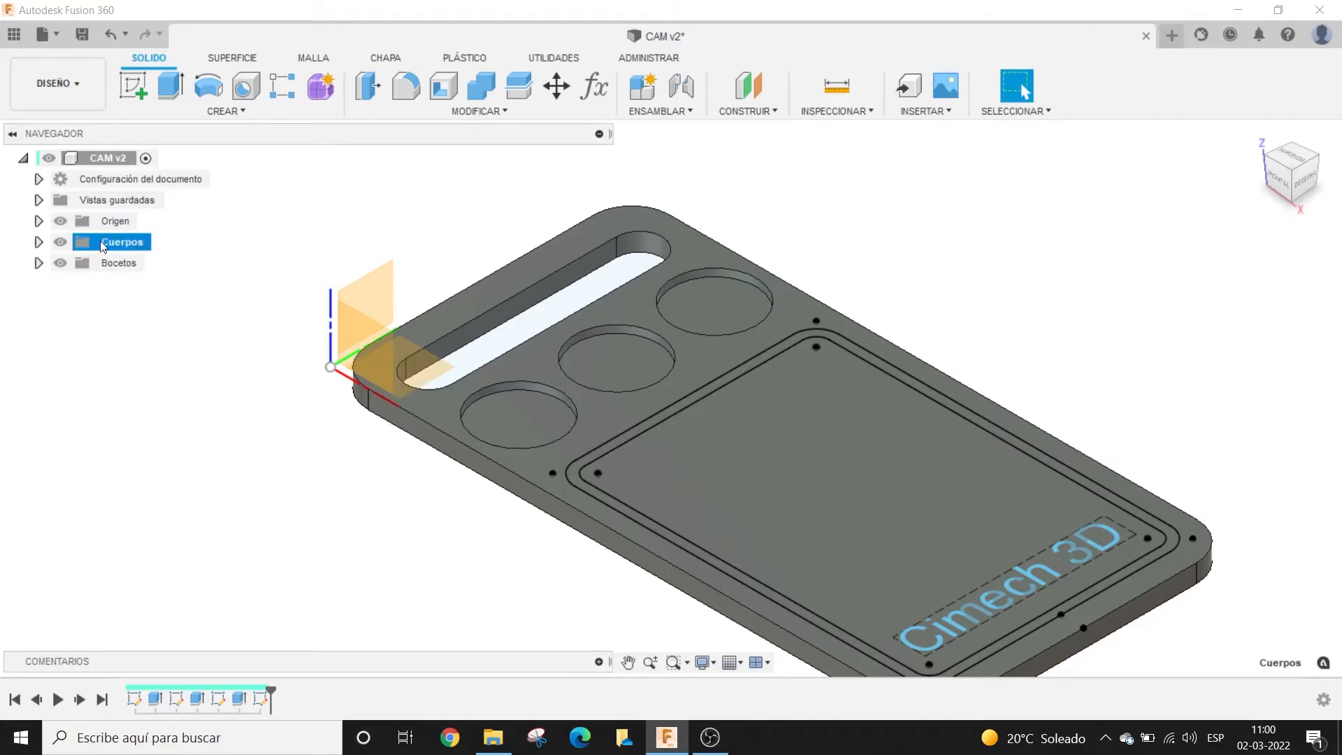
pyautogui.click(39, 248)
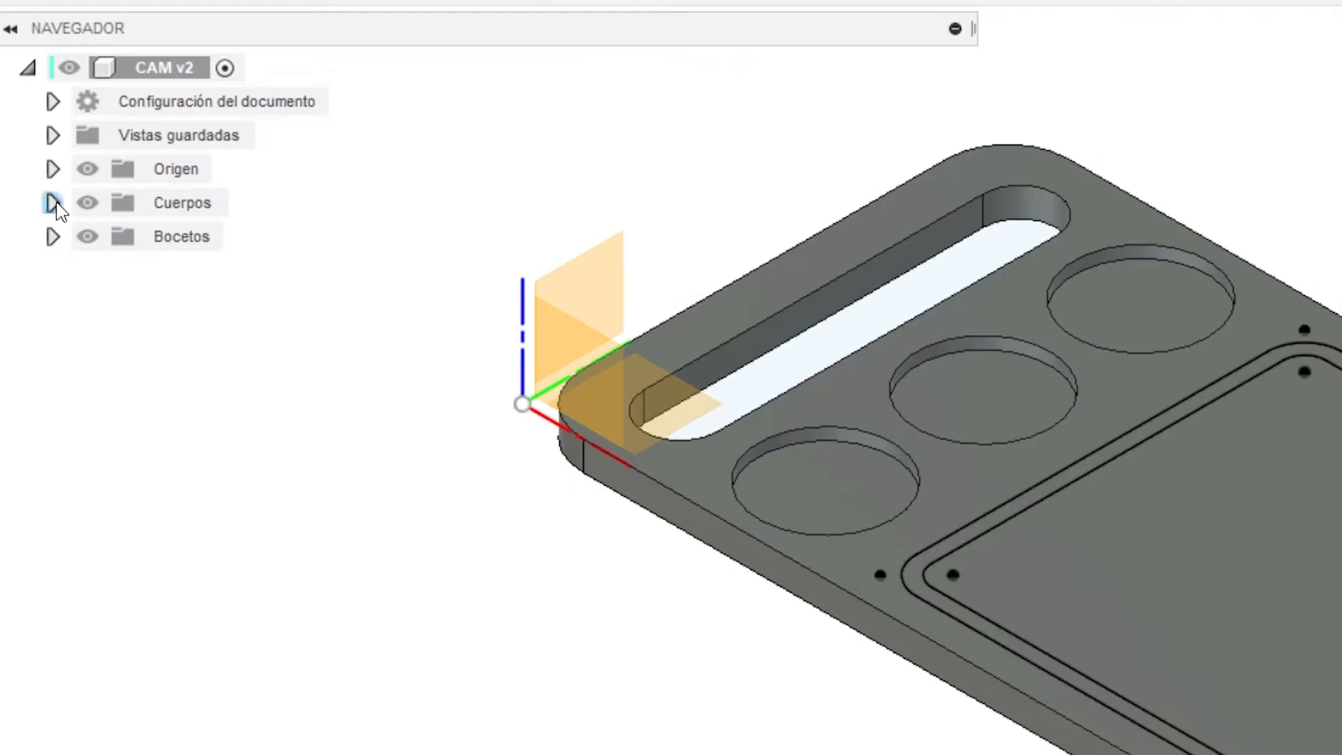
pyautogui.click(38, 242)
pyautogui.click(76, 264)
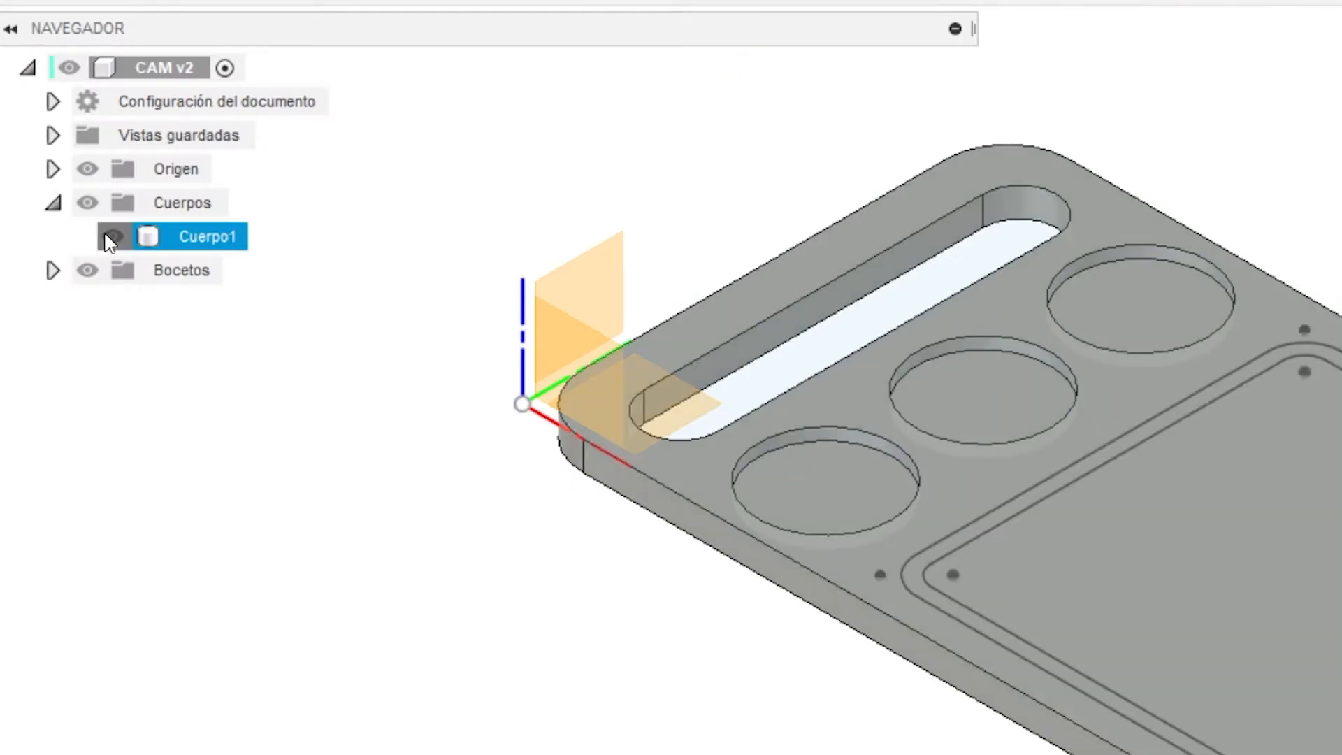
pyautogui.click(111, 238)
pyautogui.click(112, 242)
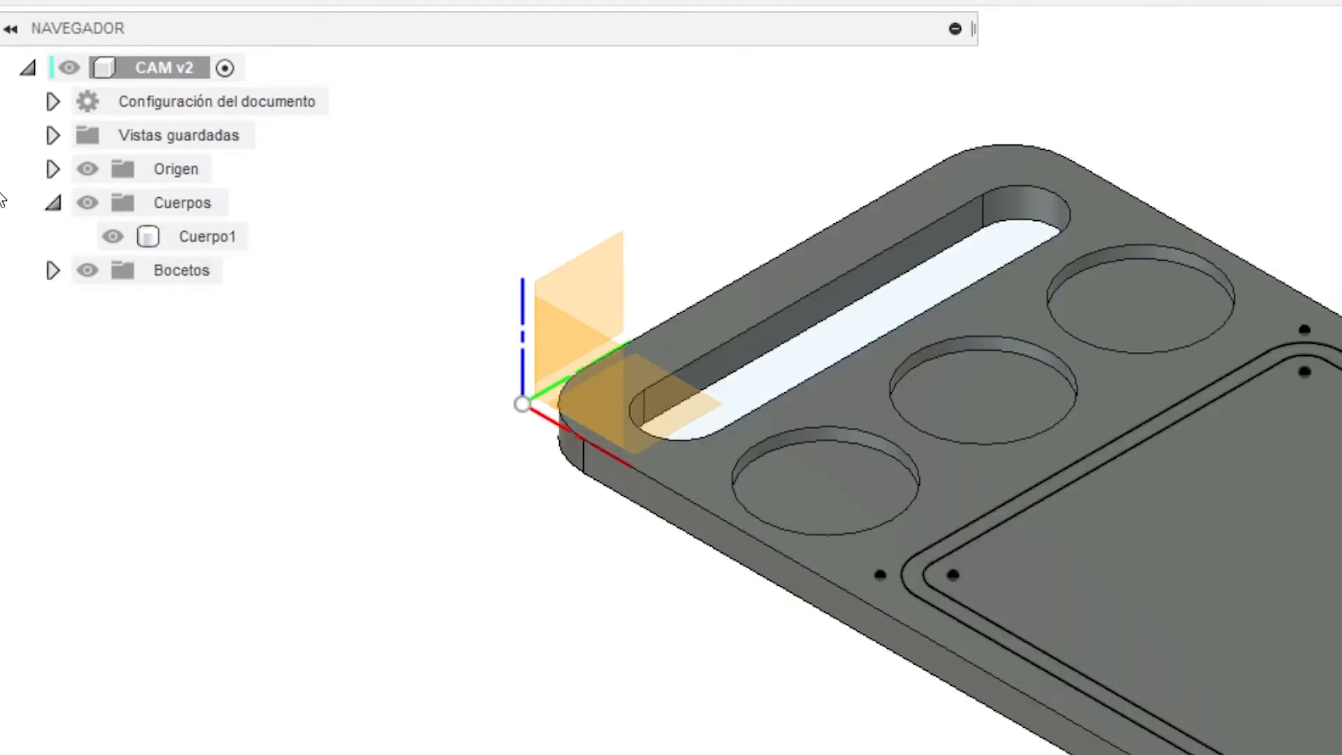
pyautogui.click(53, 203)
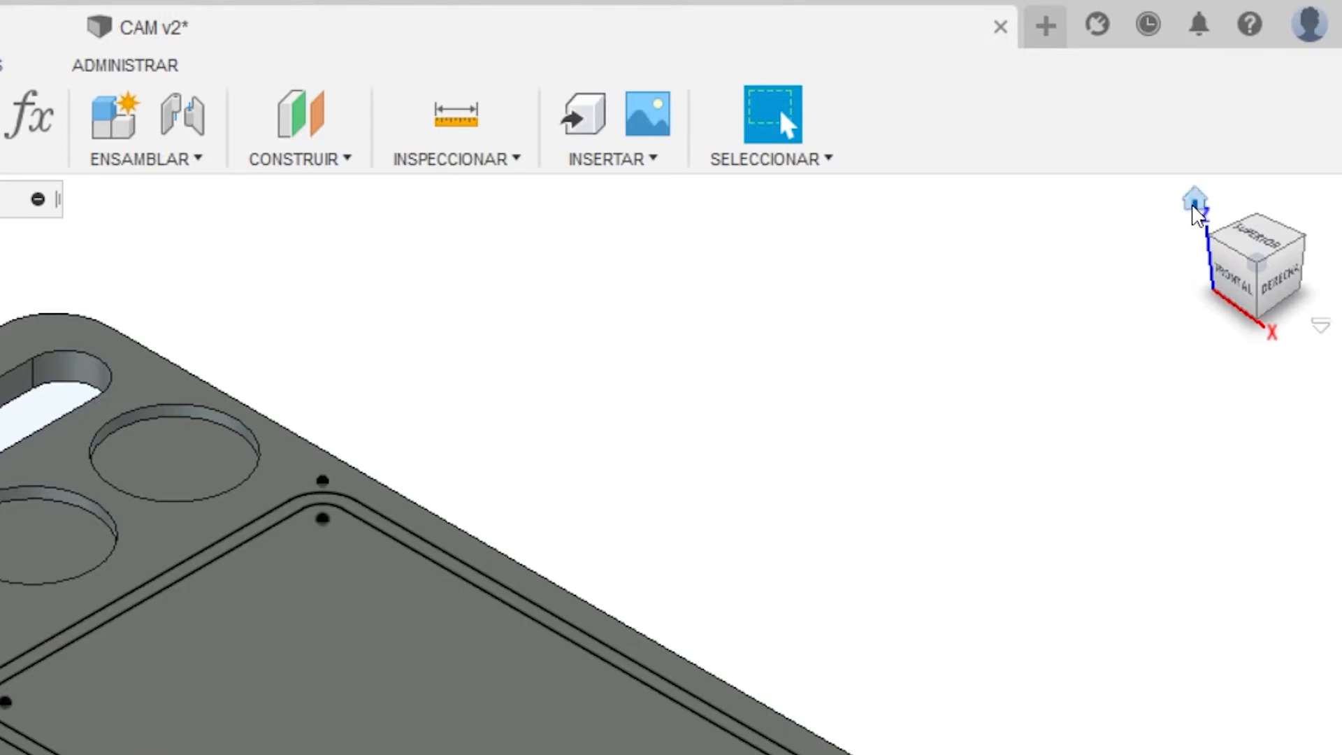
# Step: View the plate from the home orientation and from the front
pyautogui.click(1196, 204)
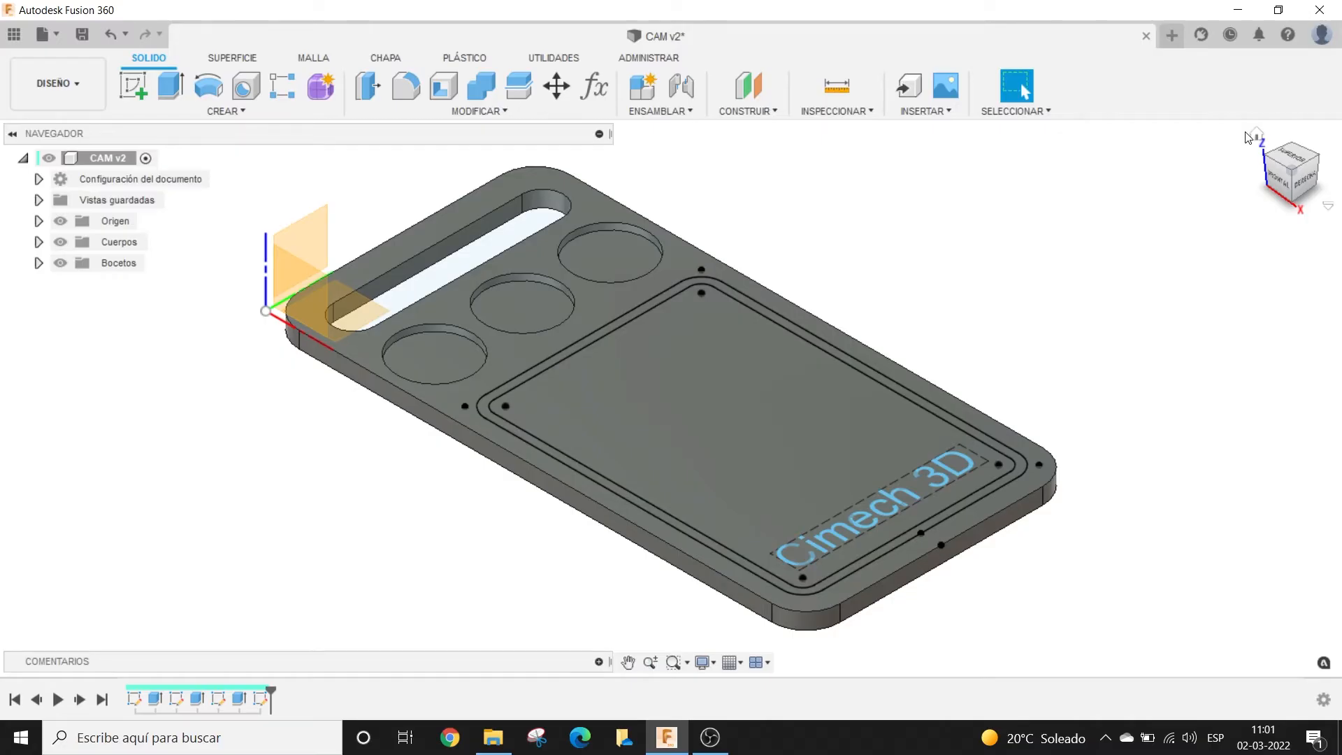
pyautogui.click(1281, 183)
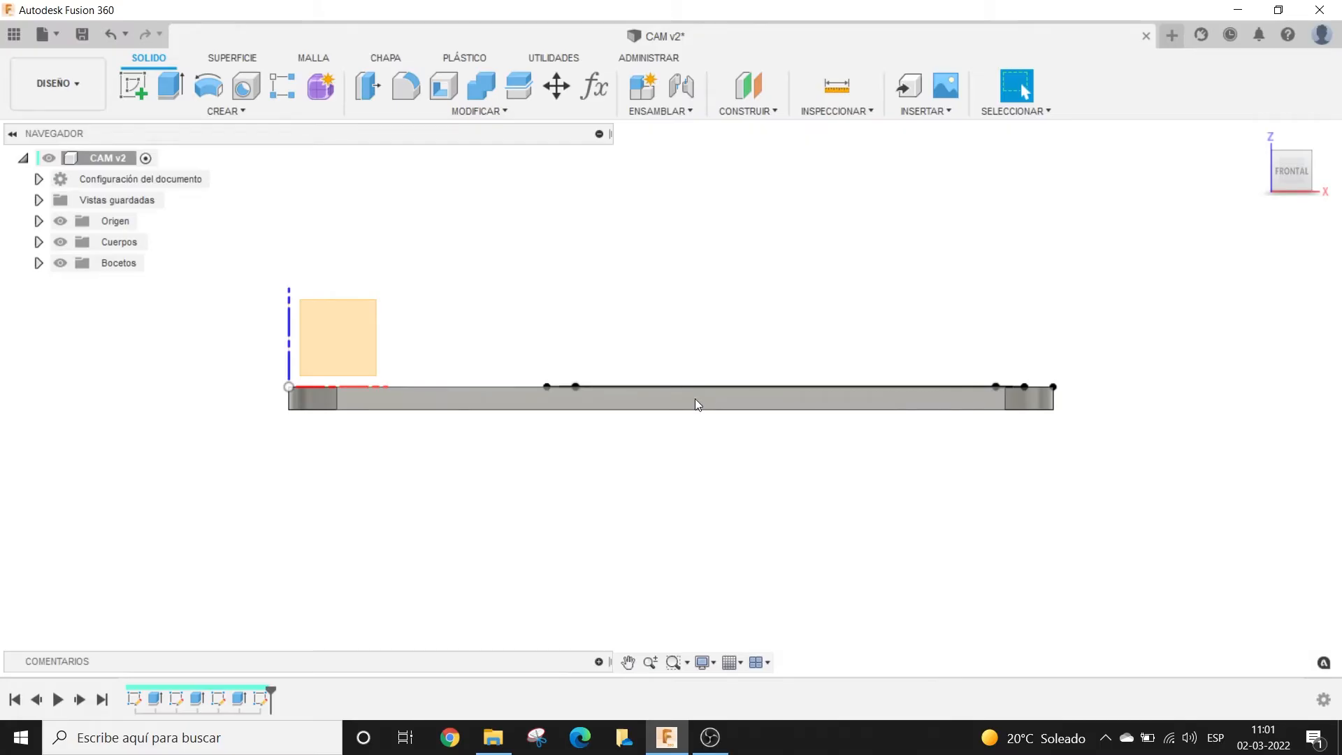
pyautogui.scroll(3, 643, 353)
pyautogui.scroll(-2, 788, 345)
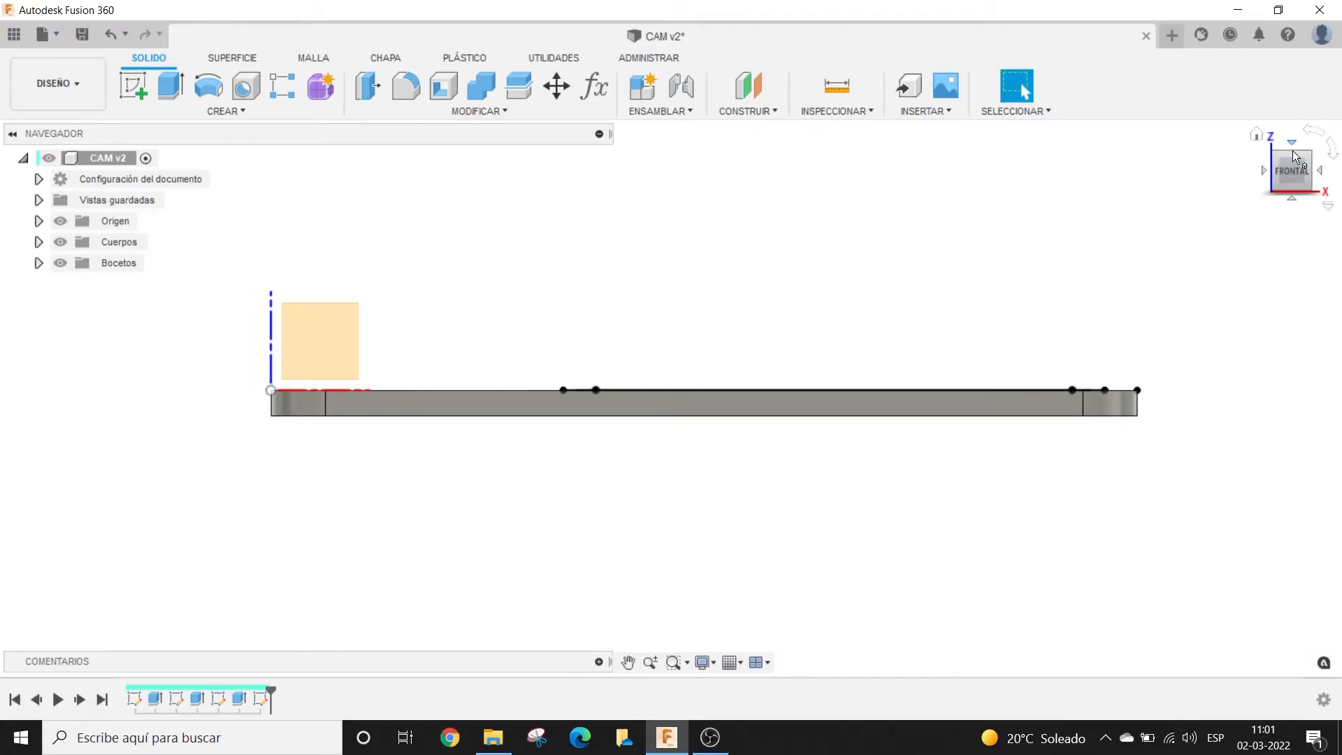
# Step: View the plate from above, rotate that view by half a turn, and return to the home view
pyautogui.click(1291, 145)
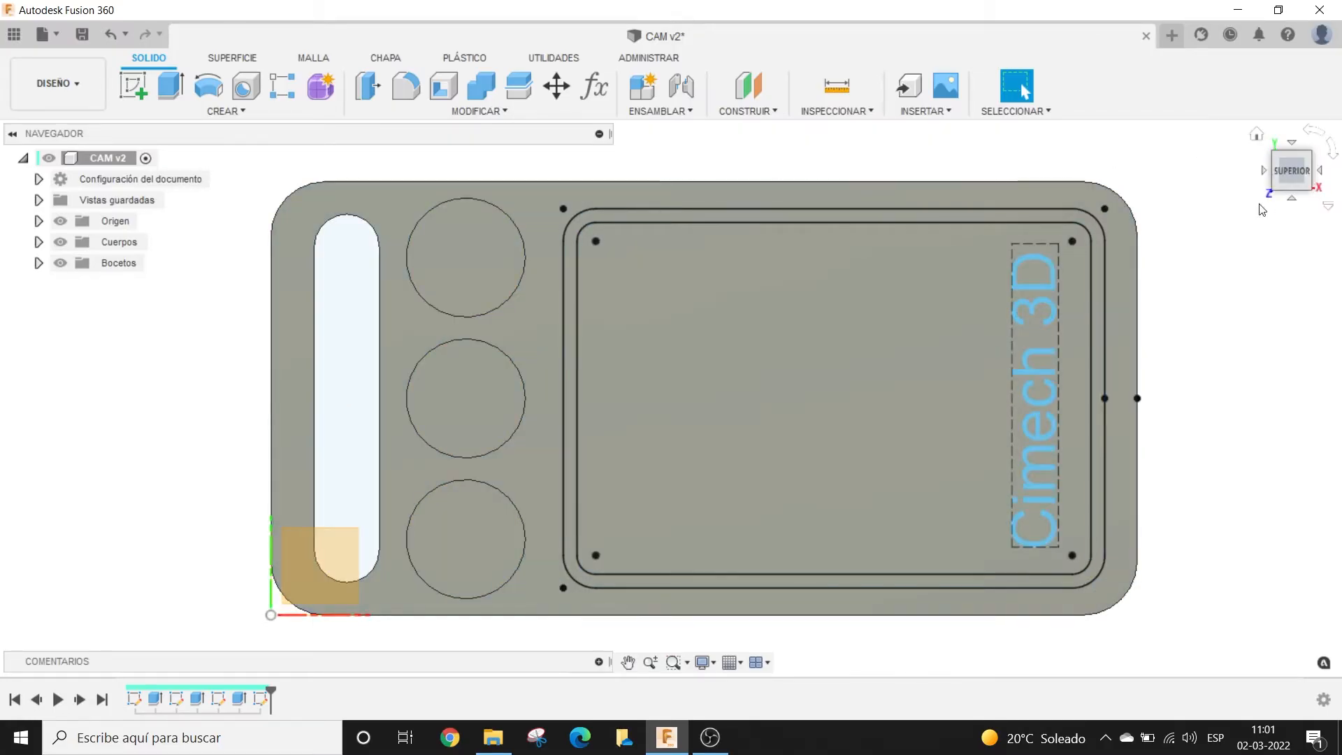
pyautogui.click(1332, 148)
pyautogui.click(1332, 149)
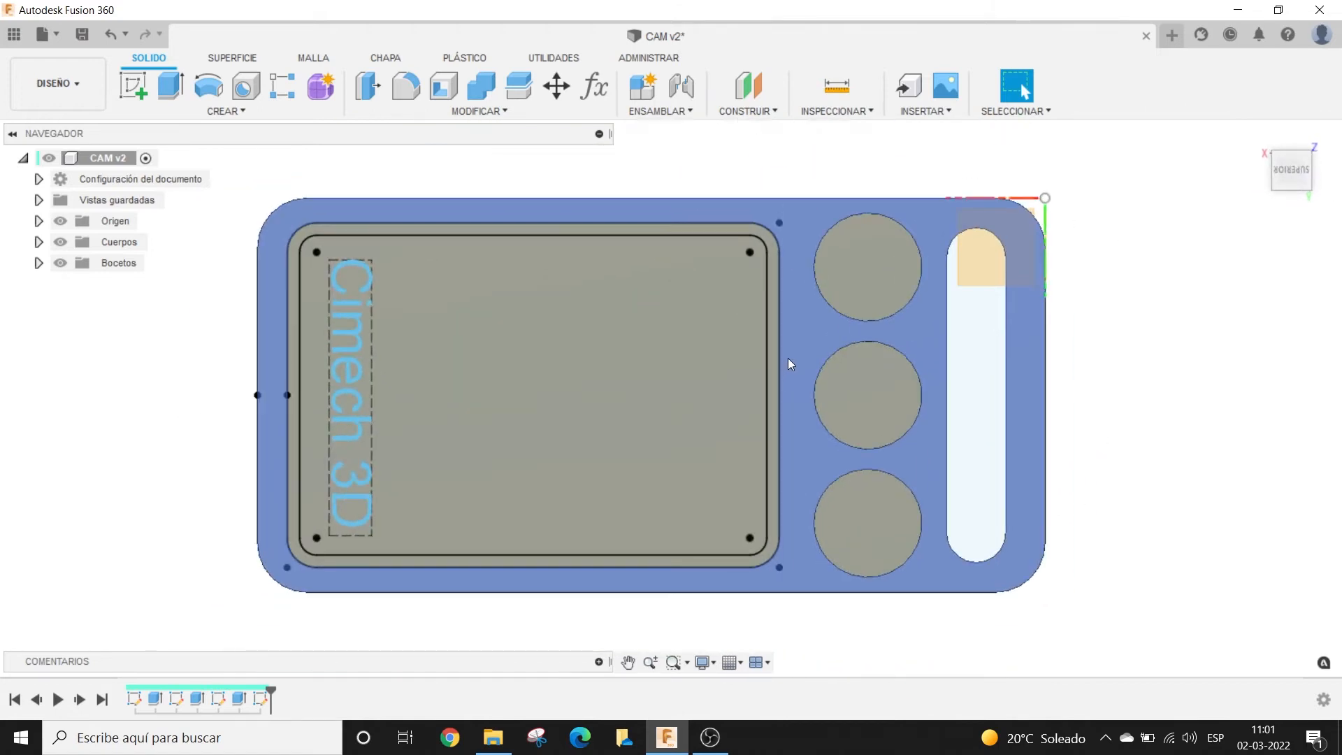
pyautogui.scroll(-2, 788, 358)
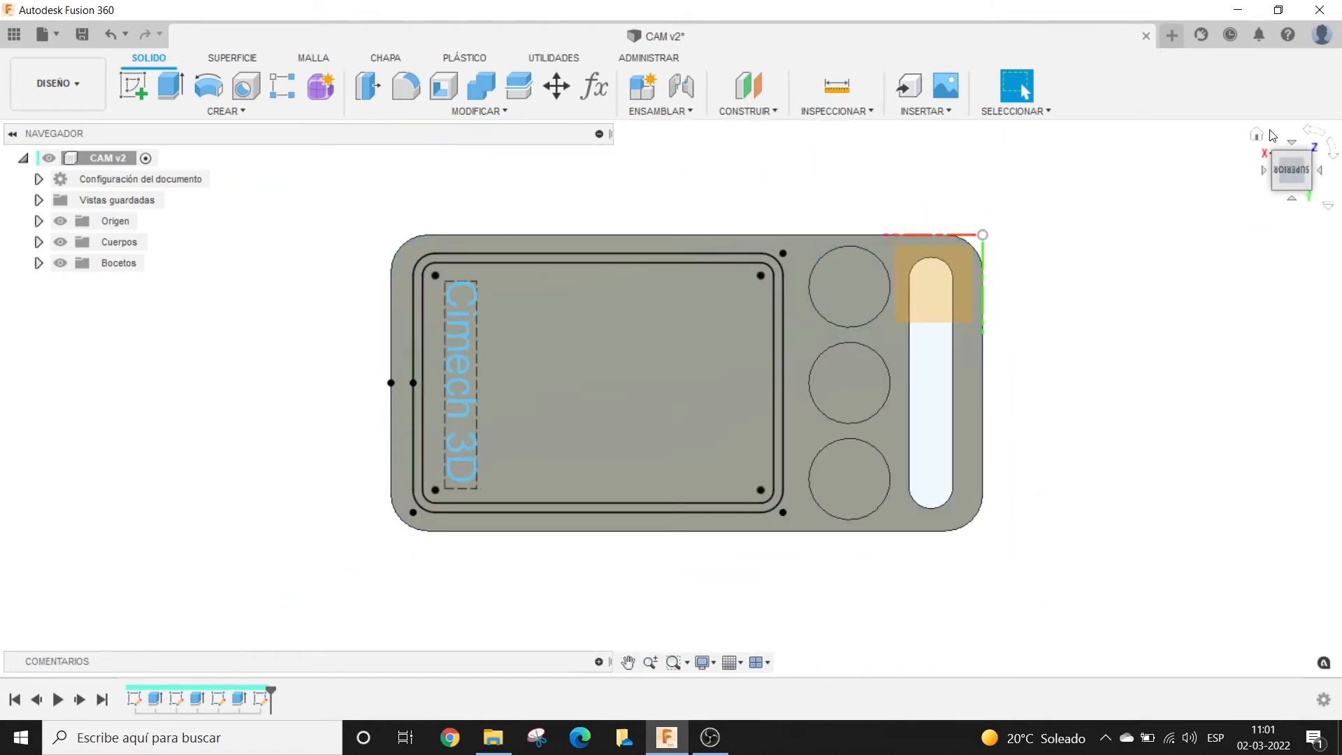
pyautogui.click(1259, 140)
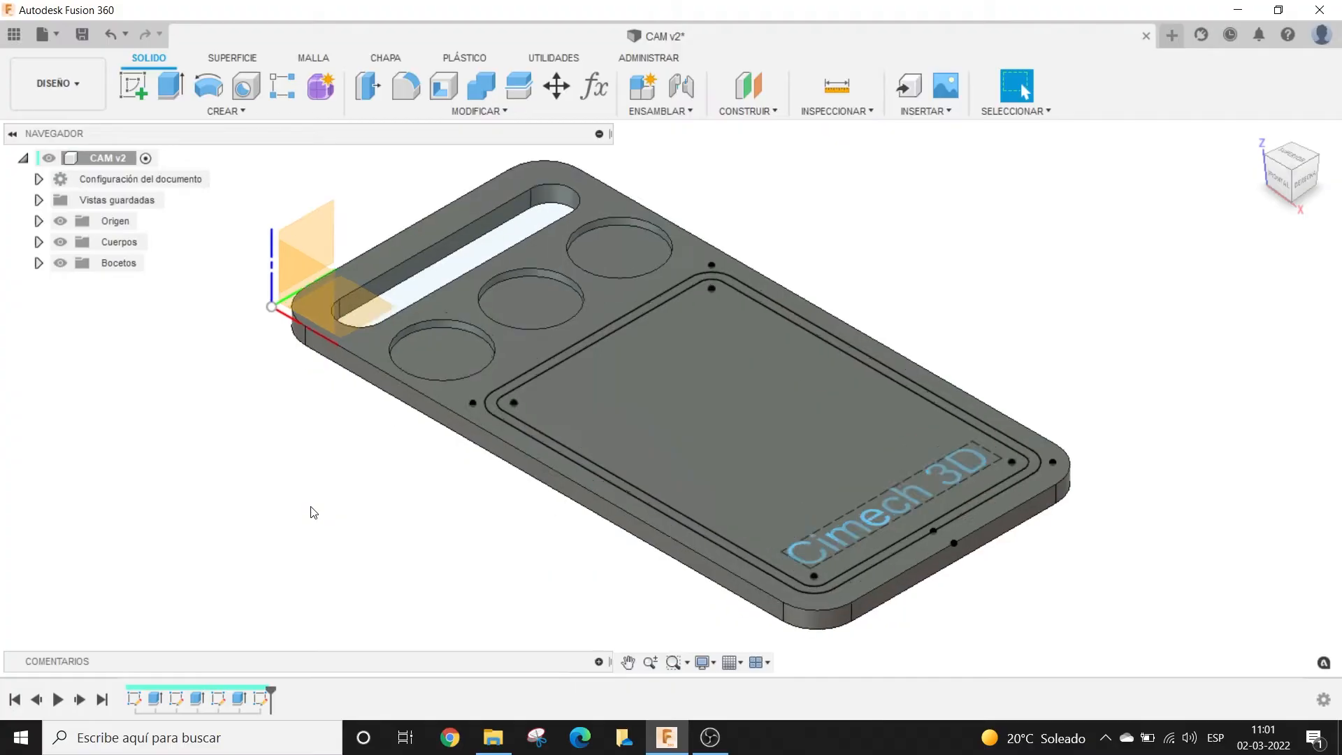
# Step: Examine the plate up close and from its underside, and restore the home view
pyautogui.scroll(3, 329, 523)
pyautogui.scroll(-3, 321, 511)
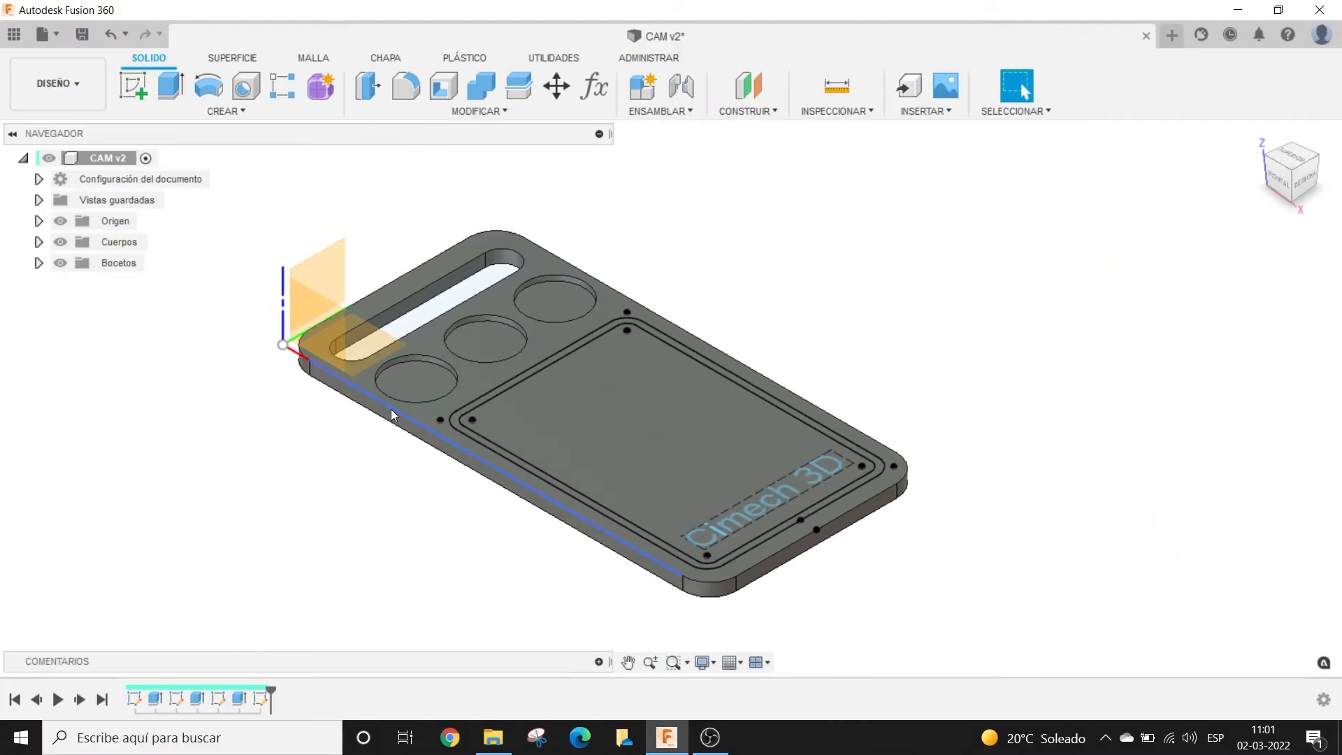
pyautogui.scroll(3, 392, 409)
pyautogui.scroll(-2, 373, 418)
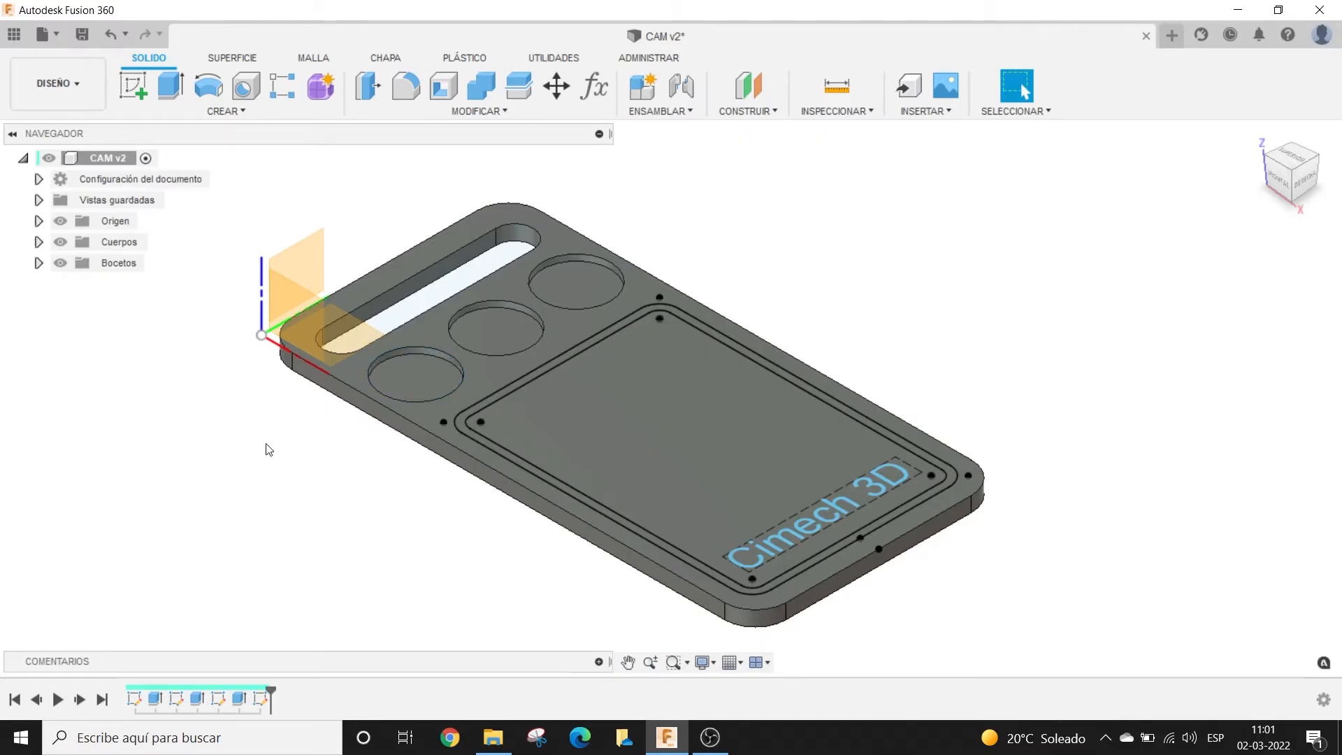
pyautogui.moveTo(300, 457); pyautogui.dragTo(374, 453, button='middle')
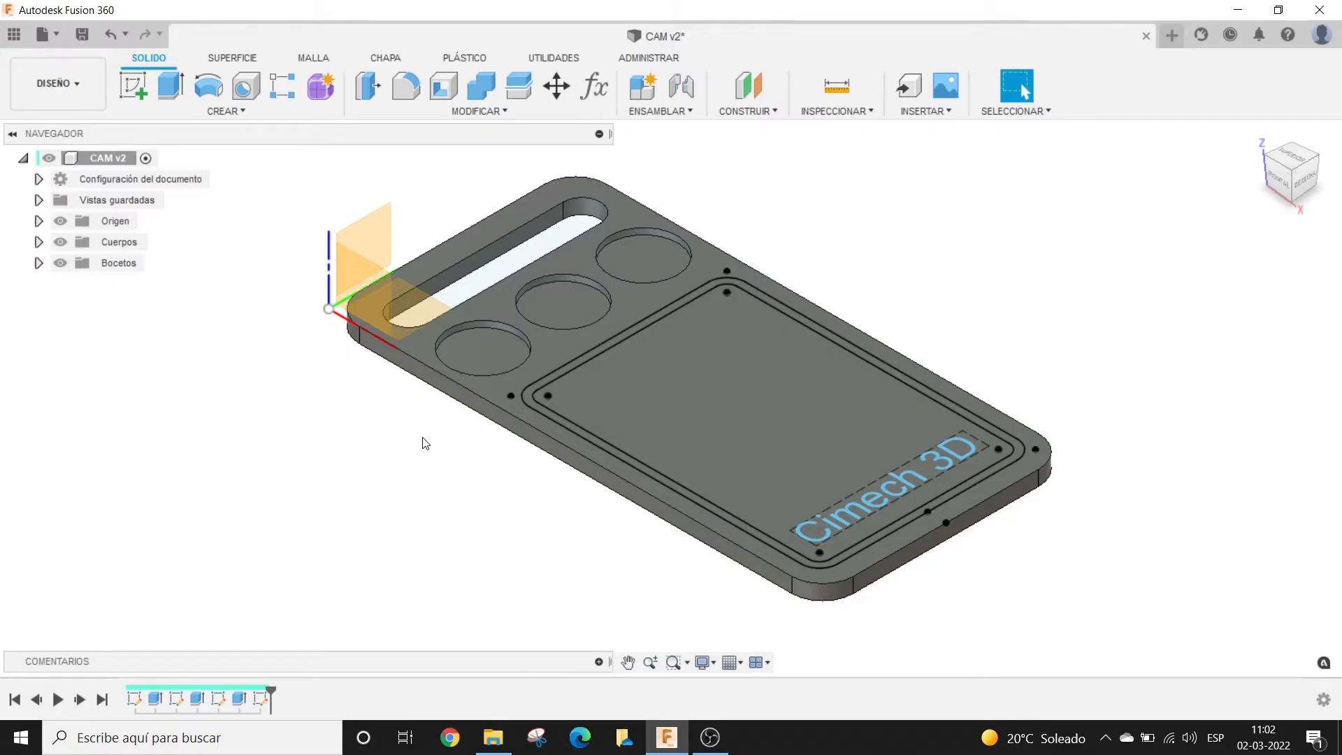
pyautogui.keyDown('shift'); pyautogui.moveTo(491, 470); pyautogui.dragTo(303, 413, button='middle'); pyautogui.keyUp('shift')
pyautogui.keyDown('shift'); pyautogui.moveTo(153, 426); pyautogui.dragTo(529, 206, button='middle'); pyautogui.keyUp('shift')
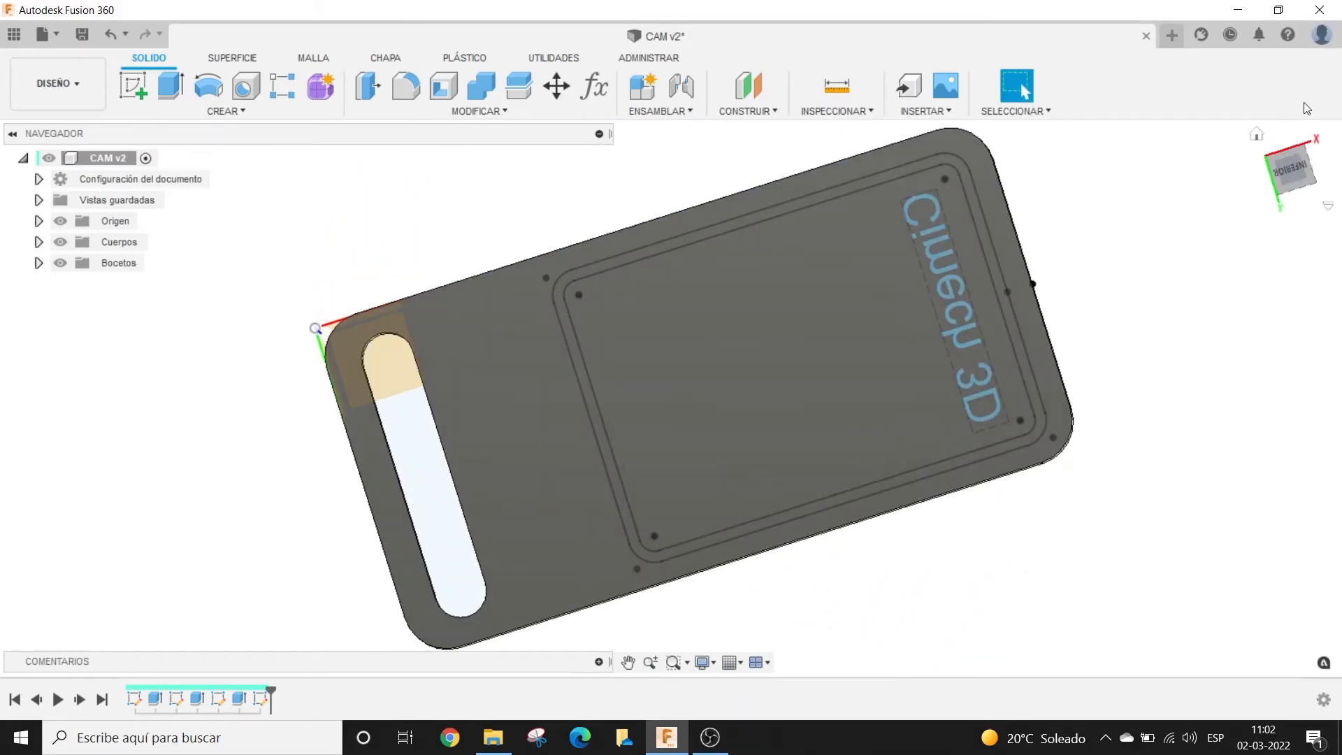
pyautogui.click(1256, 133)
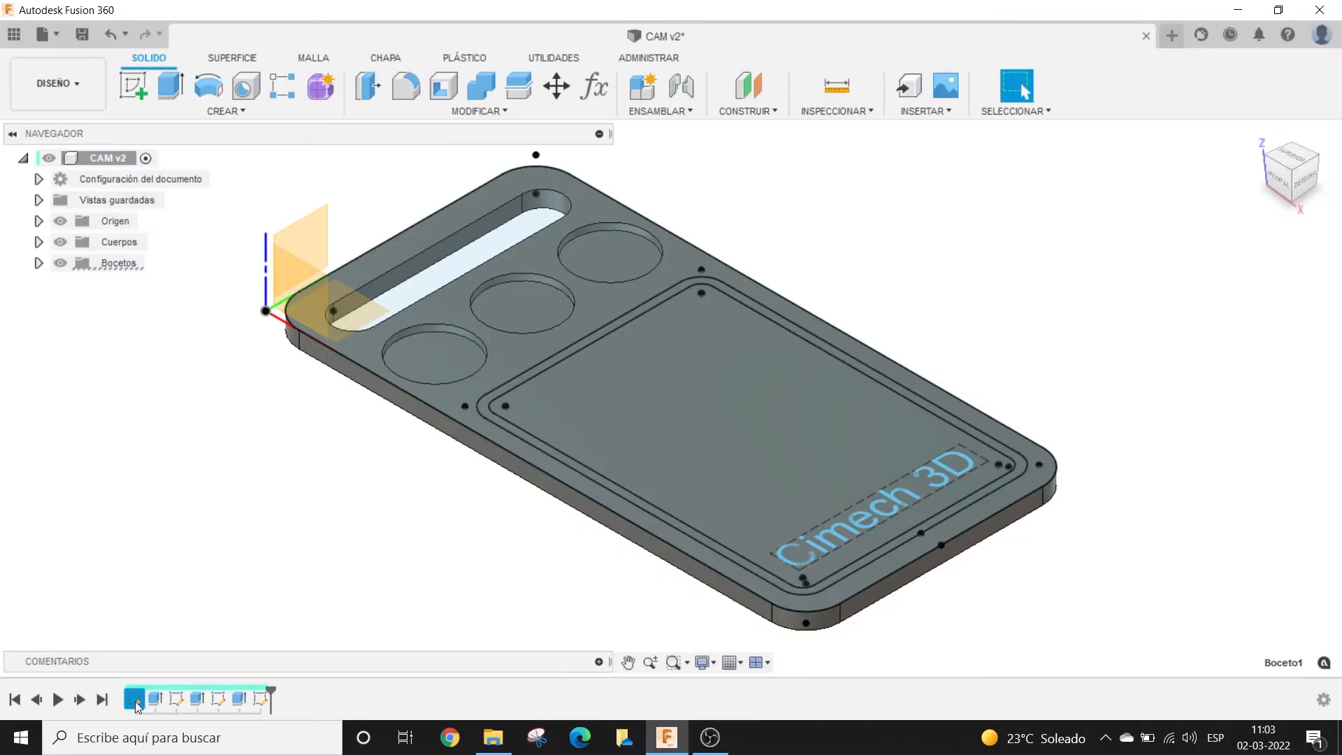
# Step: Check the editing options of Boceto1 in the design history and play back the model's construction sequence
pyautogui.rightClick(263, 635)
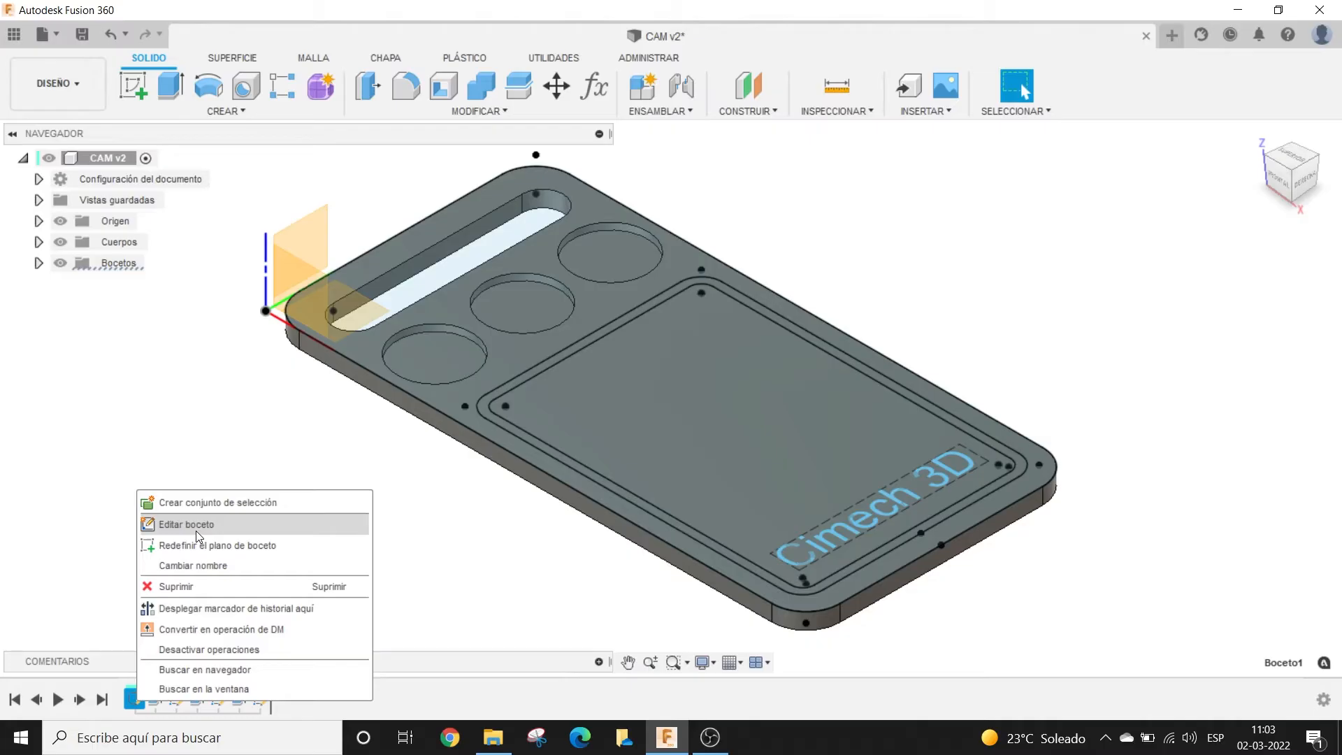
pyautogui.click(530, 565)
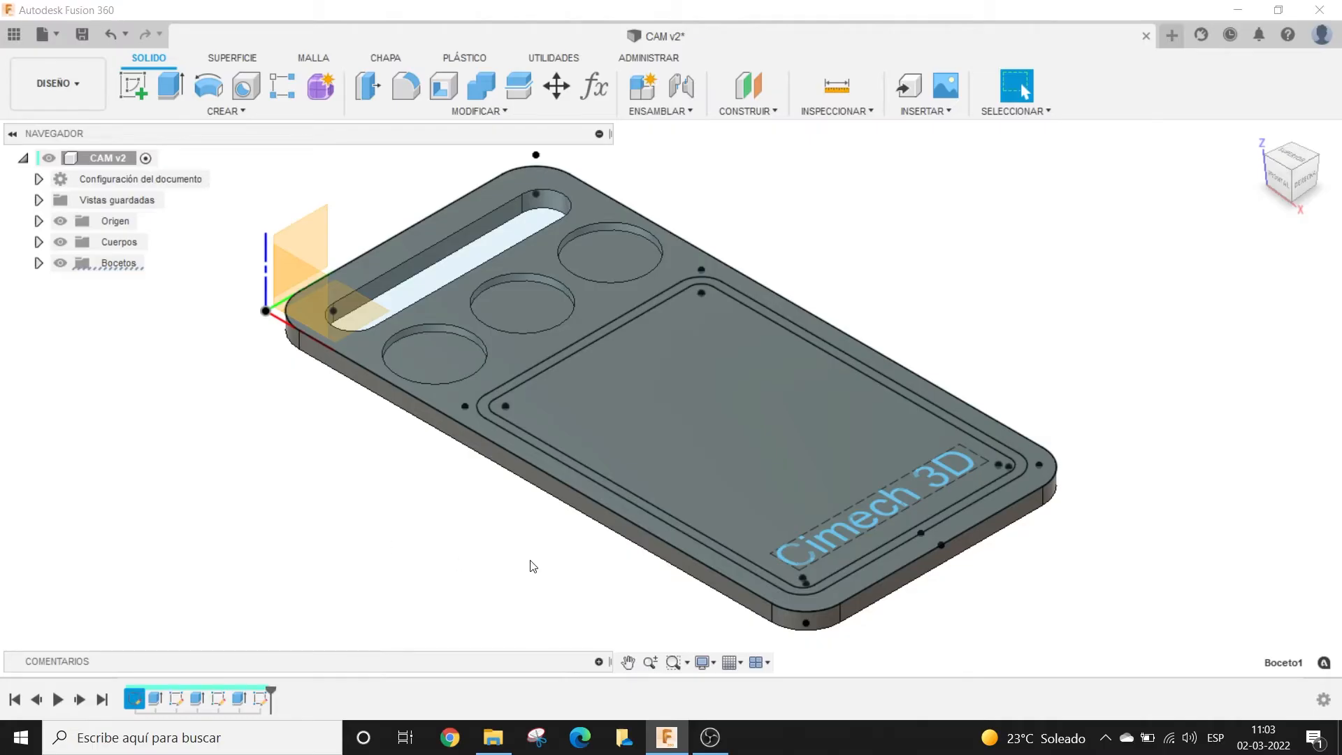
pyautogui.click(58, 700)
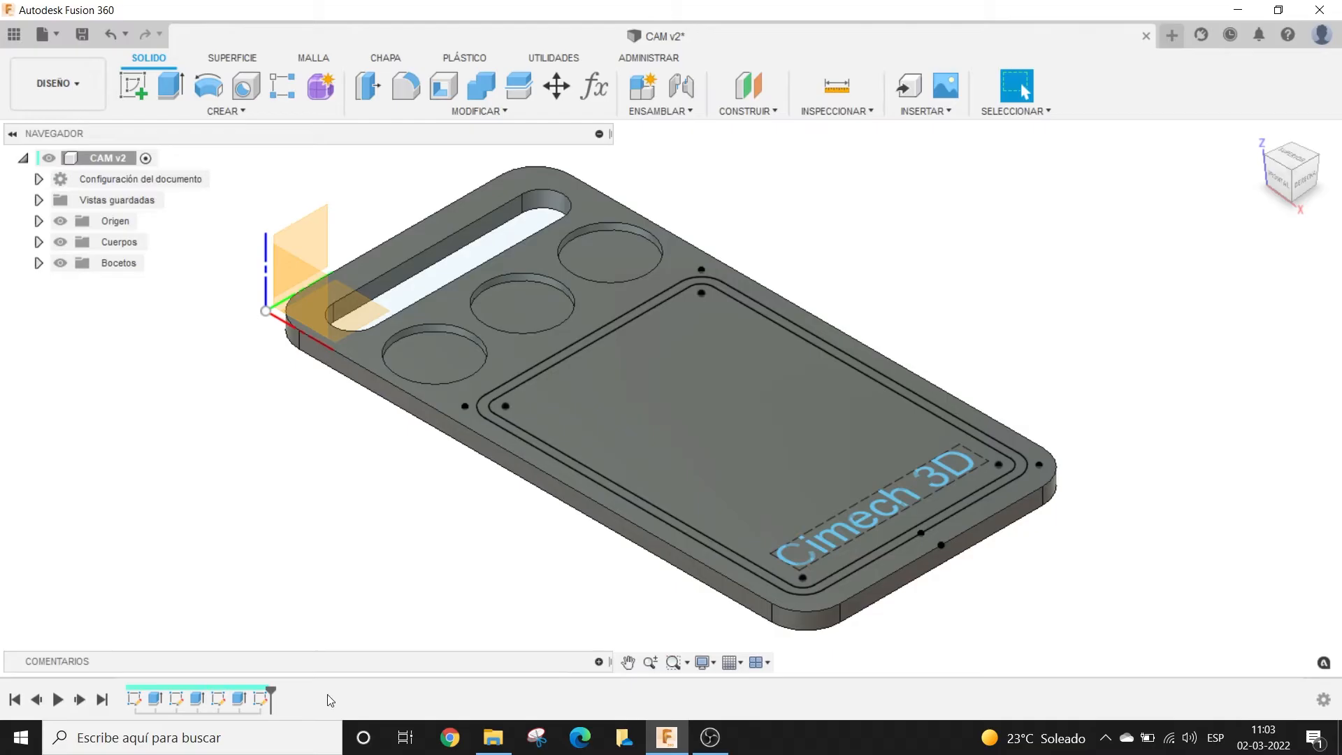
# Step: Roll the design history back to just after the second extrusion, before the circular pockets are created
pyautogui.click(262, 699)
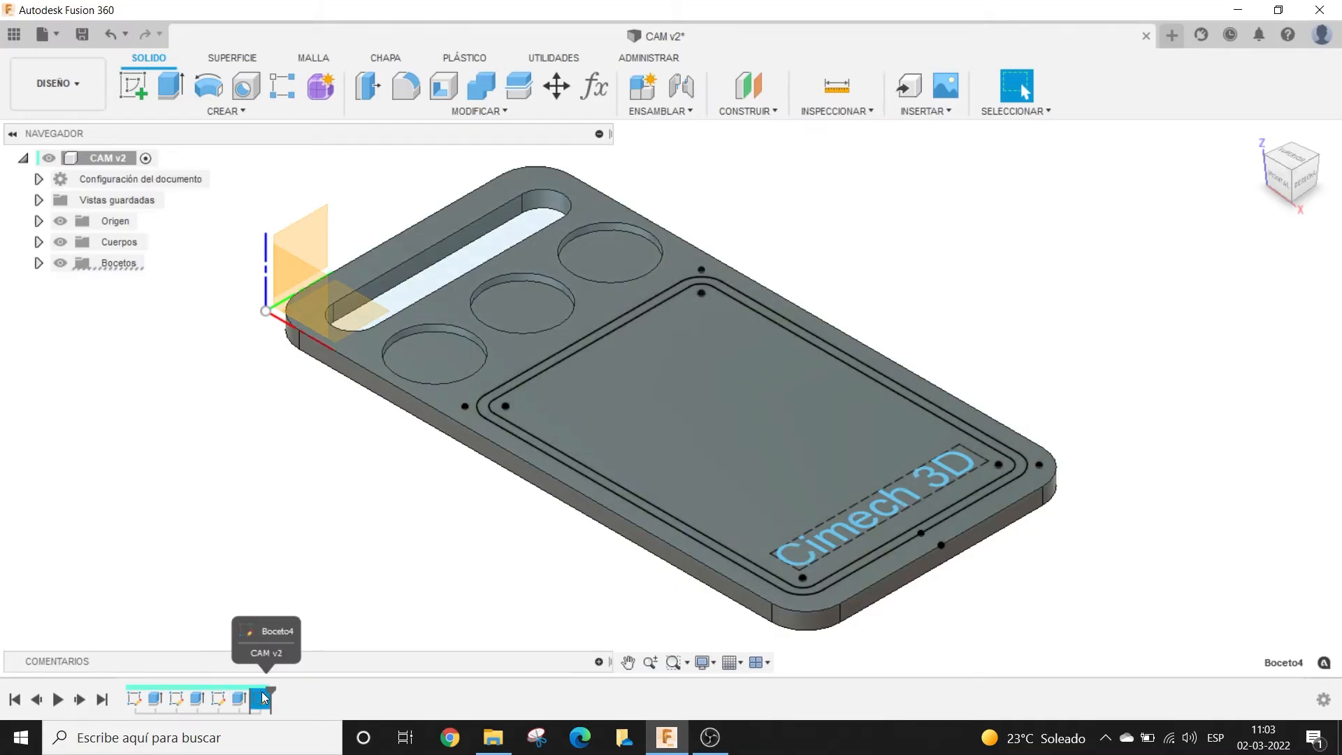
pyautogui.moveTo(269, 690); pyautogui.dragTo(197, 692)
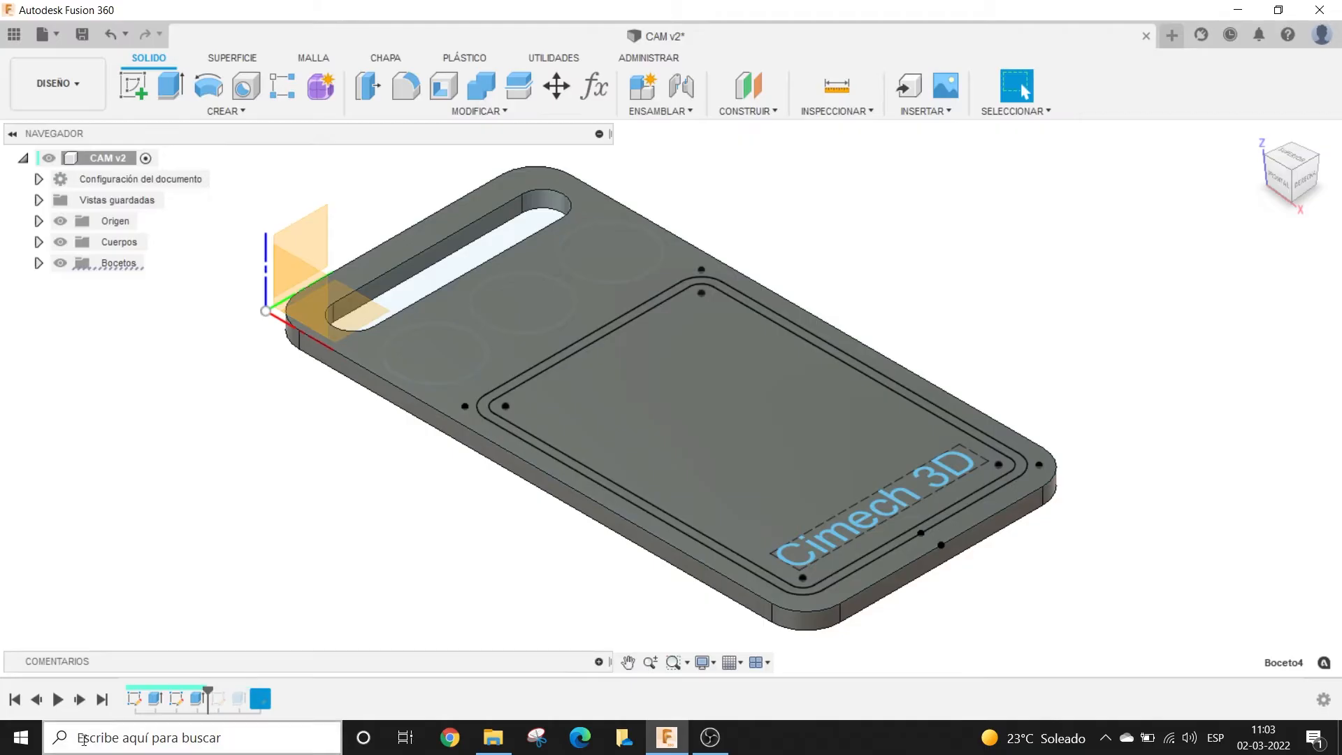
# Step: Replay the design history from the rolled-back point and step back through it by one operation
pyautogui.click(58, 699)
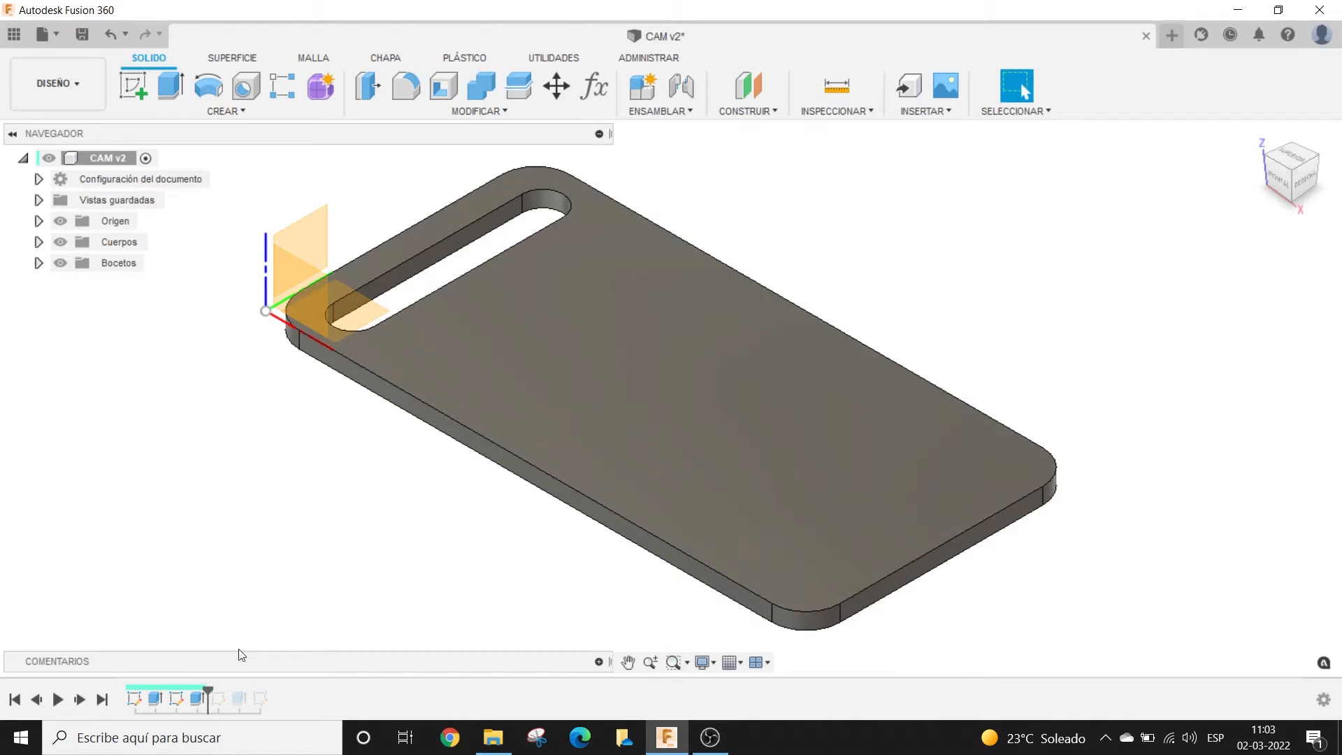
pyautogui.click(36, 704)
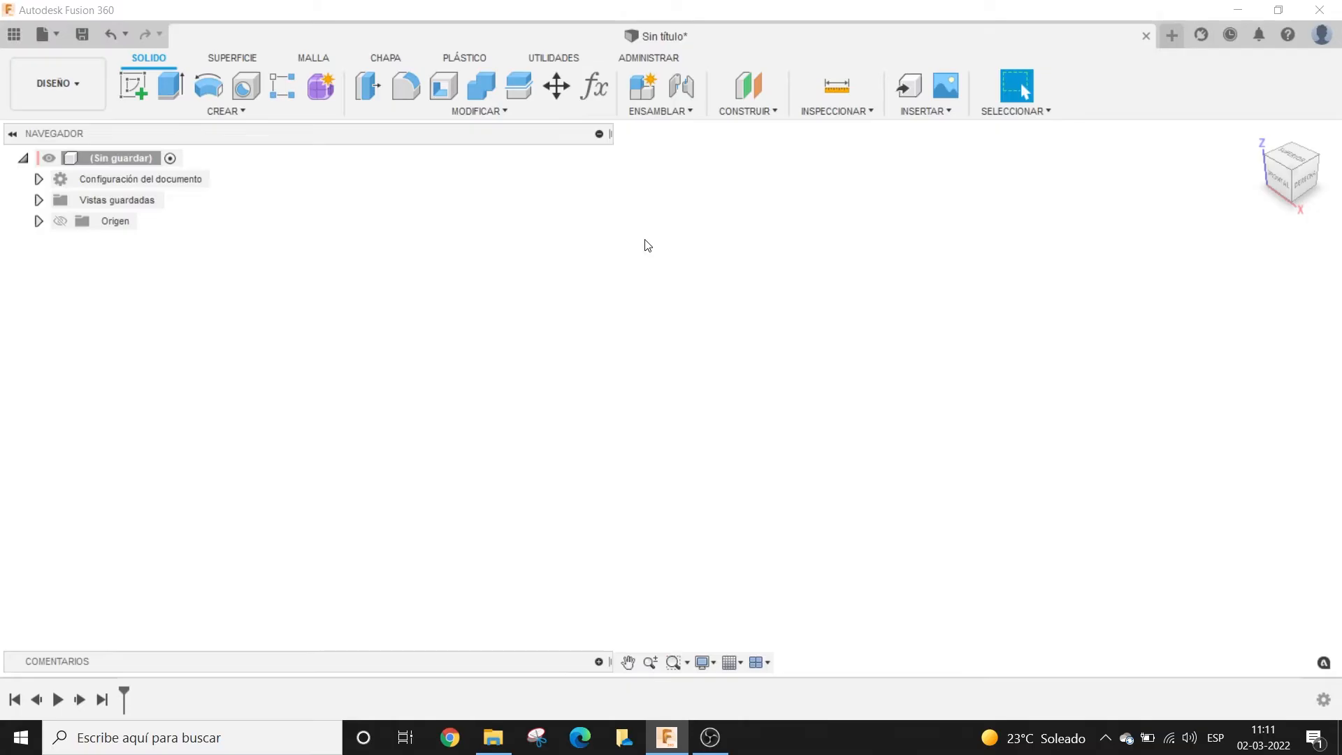
# Step: Show the origin in the new empty design, start a sketch on the horizontal XY plane, and collapse the sketch palette
pyautogui.click(61, 221)
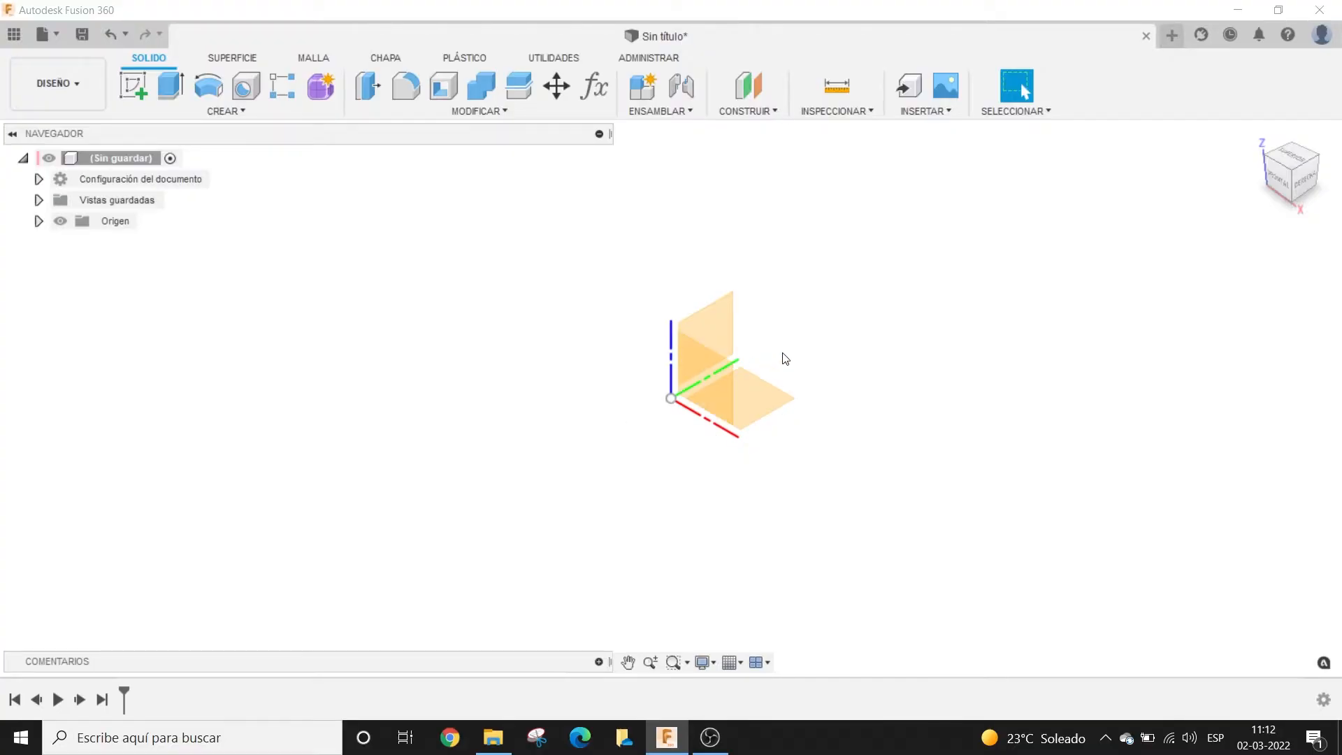
pyautogui.moveTo(1070, 459); pyautogui.dragTo(982, 406, button='middle')
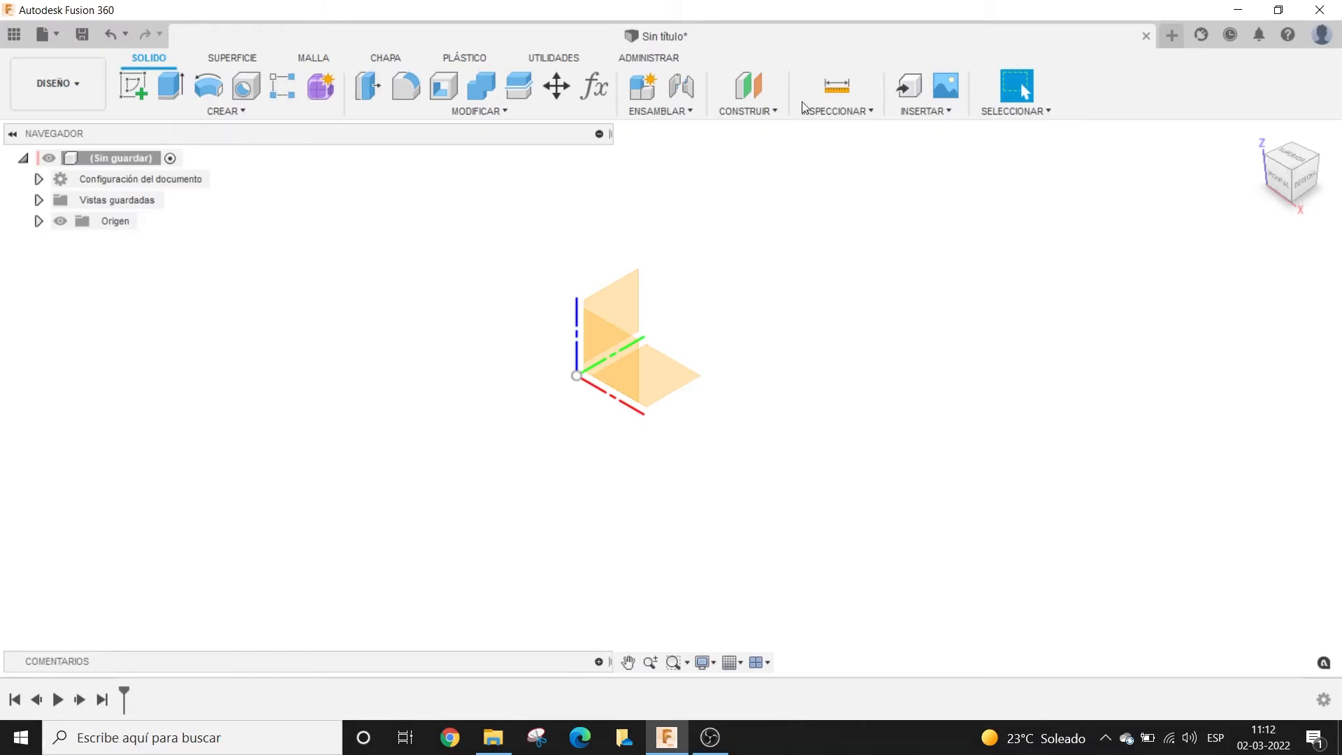
pyautogui.click(130, 87)
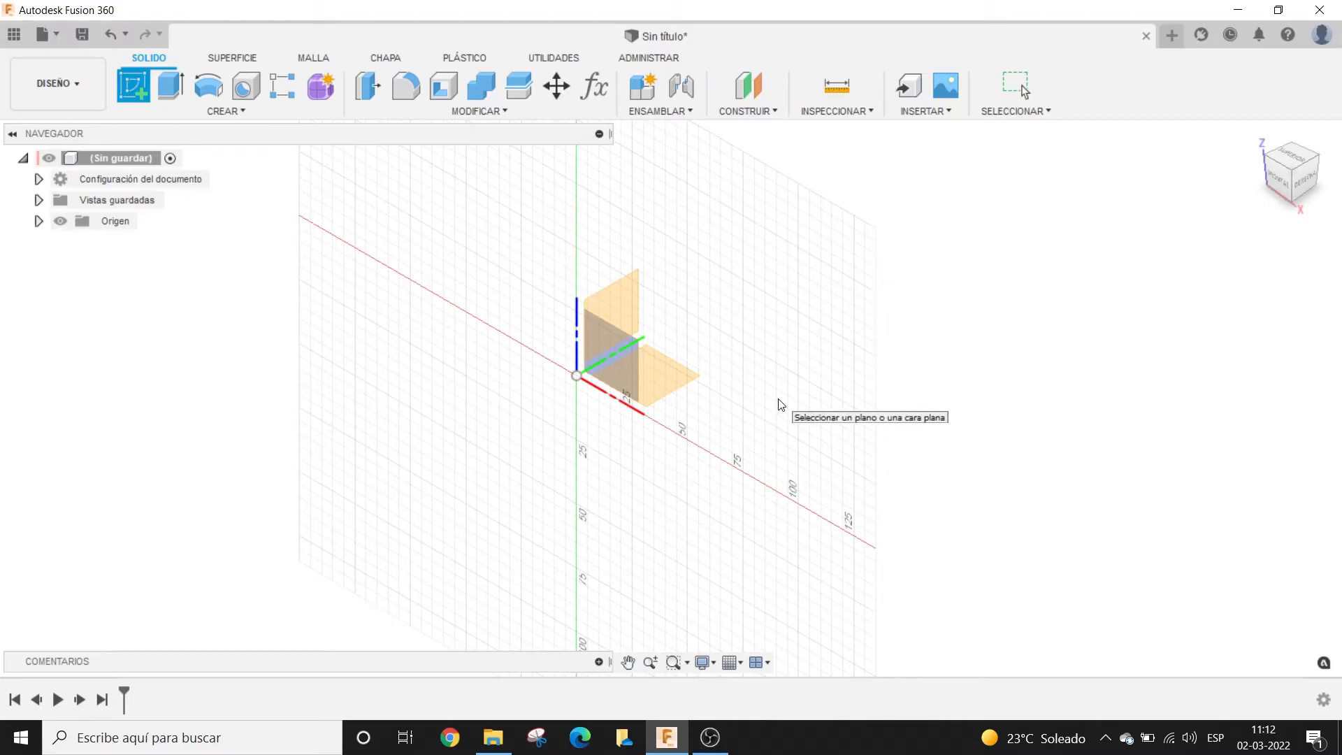
pyautogui.click(680, 378)
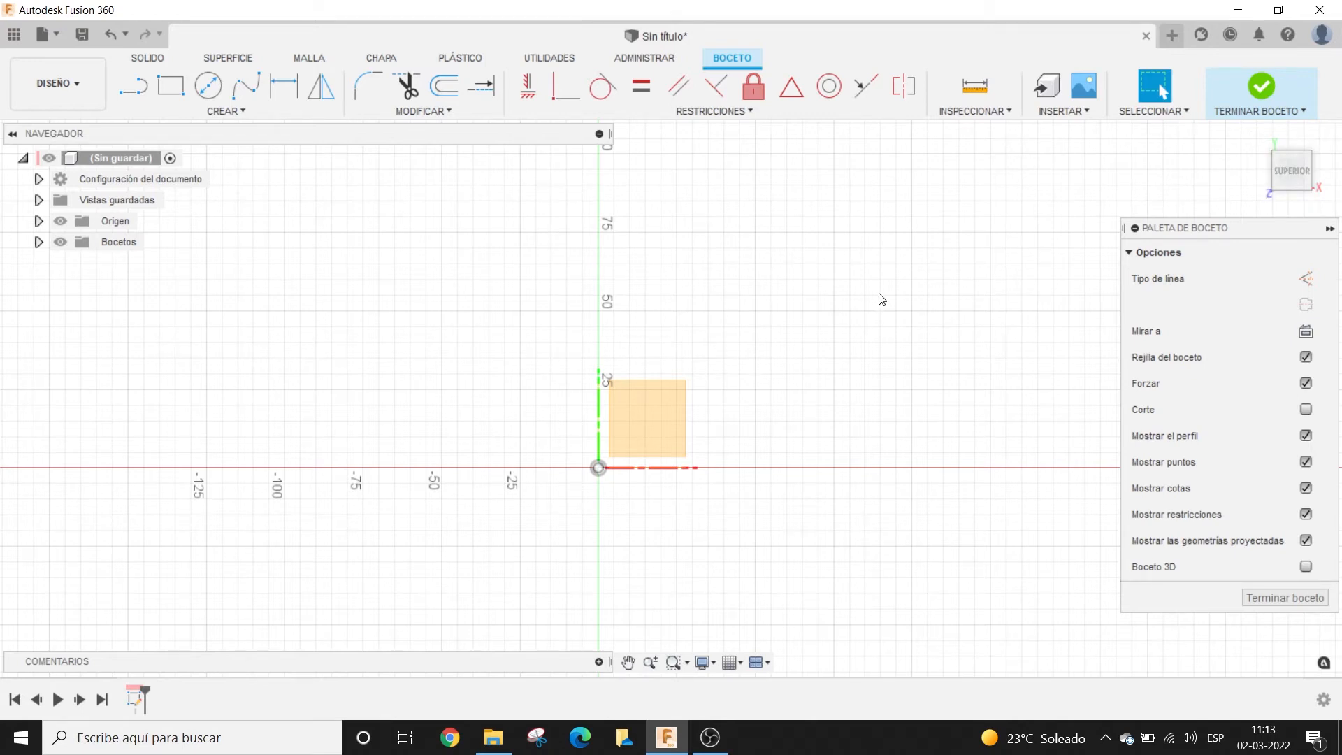
pyautogui.moveTo(833, 311)
pyautogui.mouseDown(button='middle')
pyautogui.moveTo(844, 296)
pyautogui.moveTo(638, 343)
pyautogui.mouseUp(button='middle')
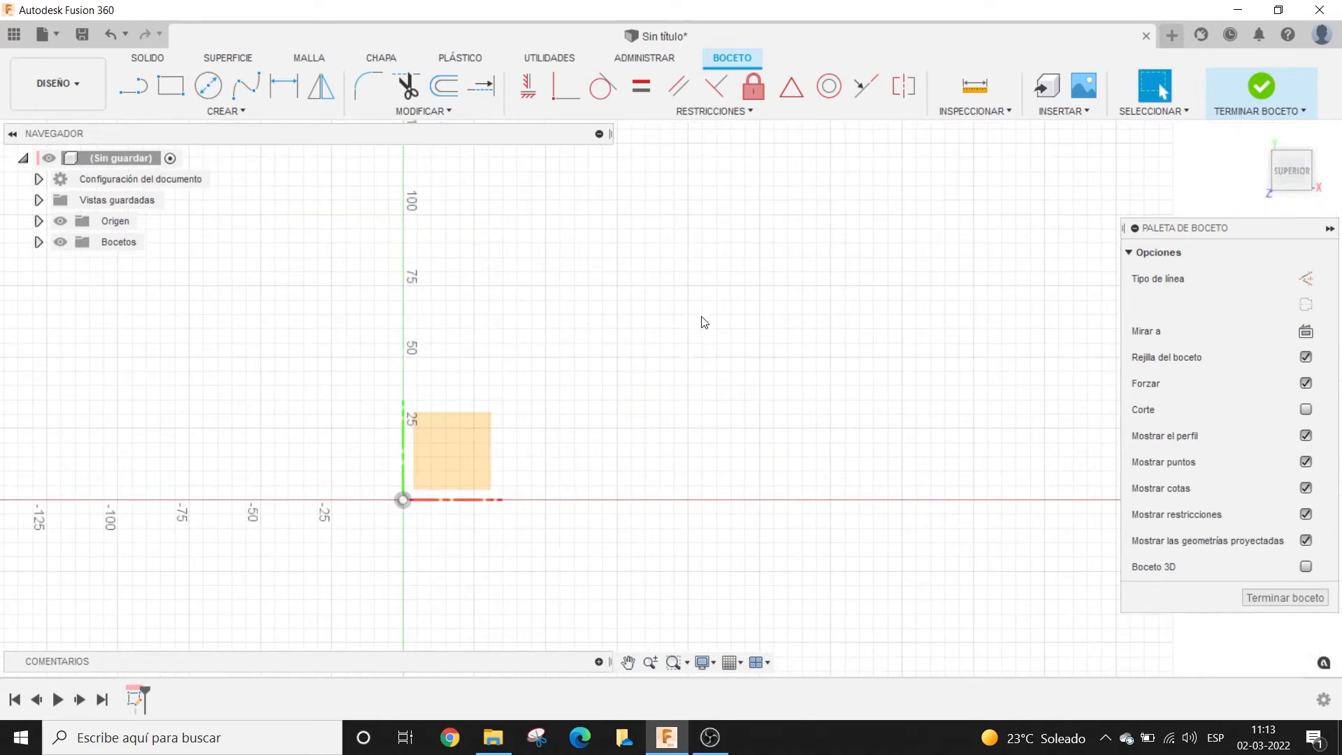
pyautogui.click(1329, 228)
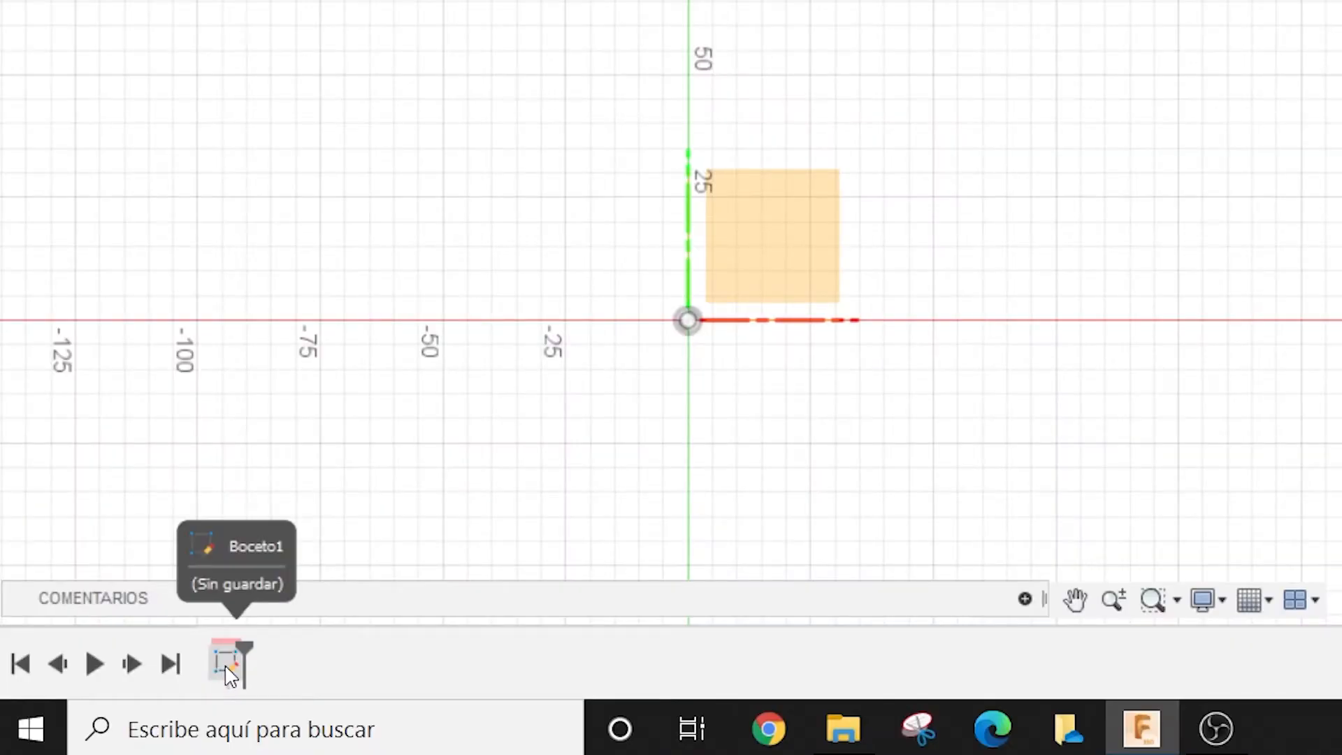
# Step: Locate Boceto1 in the browser's sketches folder and open its name for editing, keeping the name as it is
pyautogui.click(78, 465)
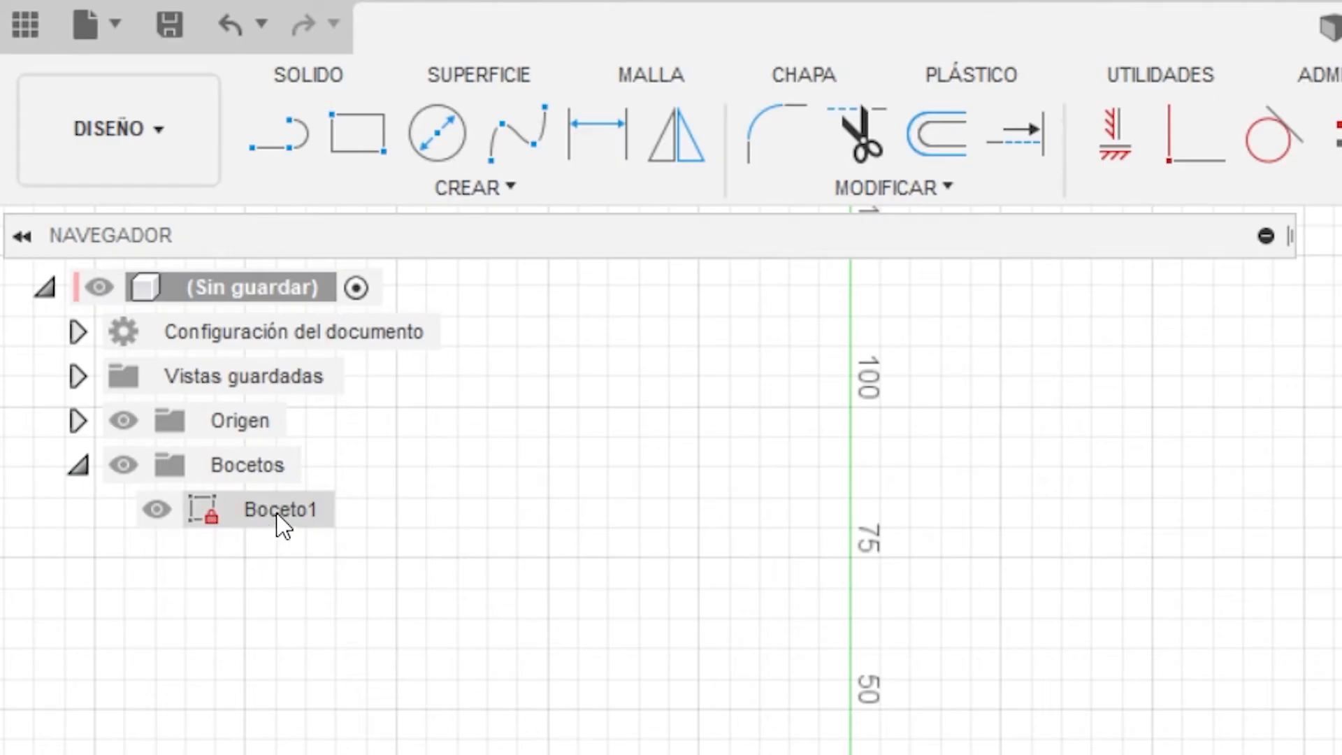
pyautogui.click(279, 510)
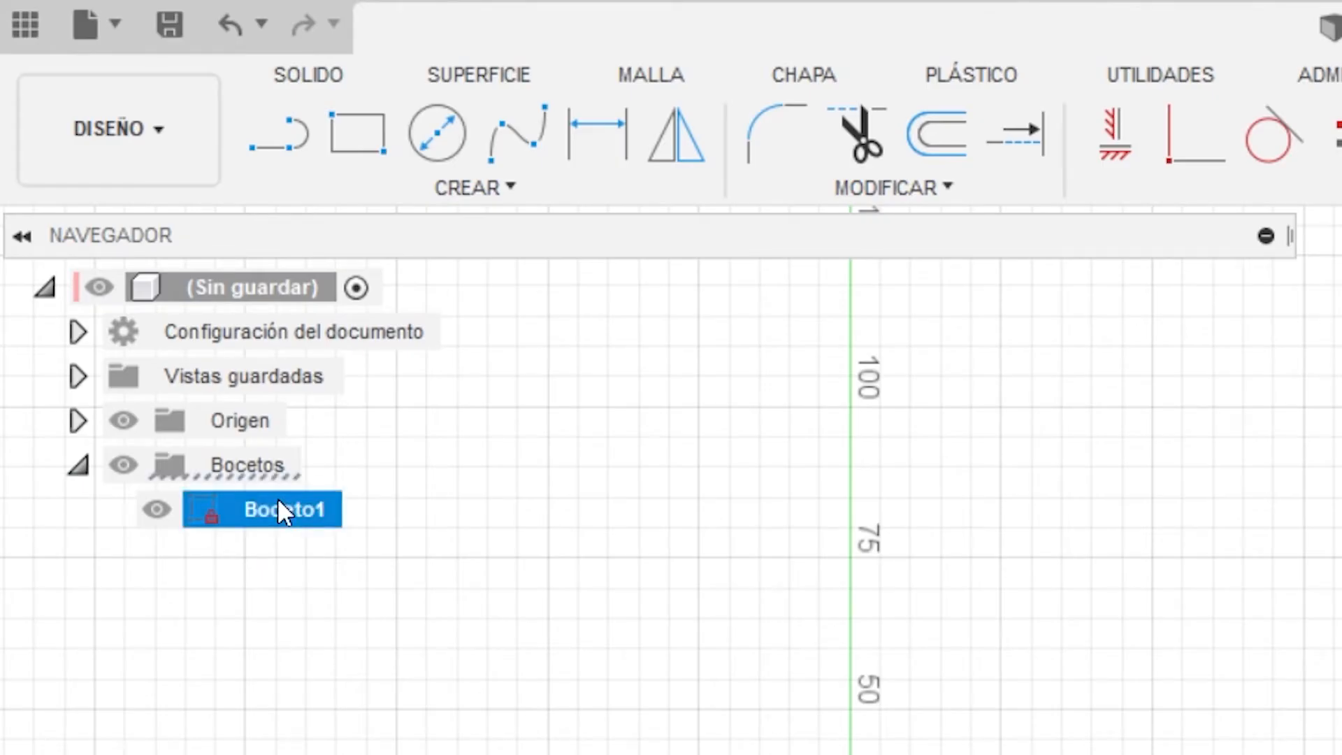
pyautogui.click(273, 508)
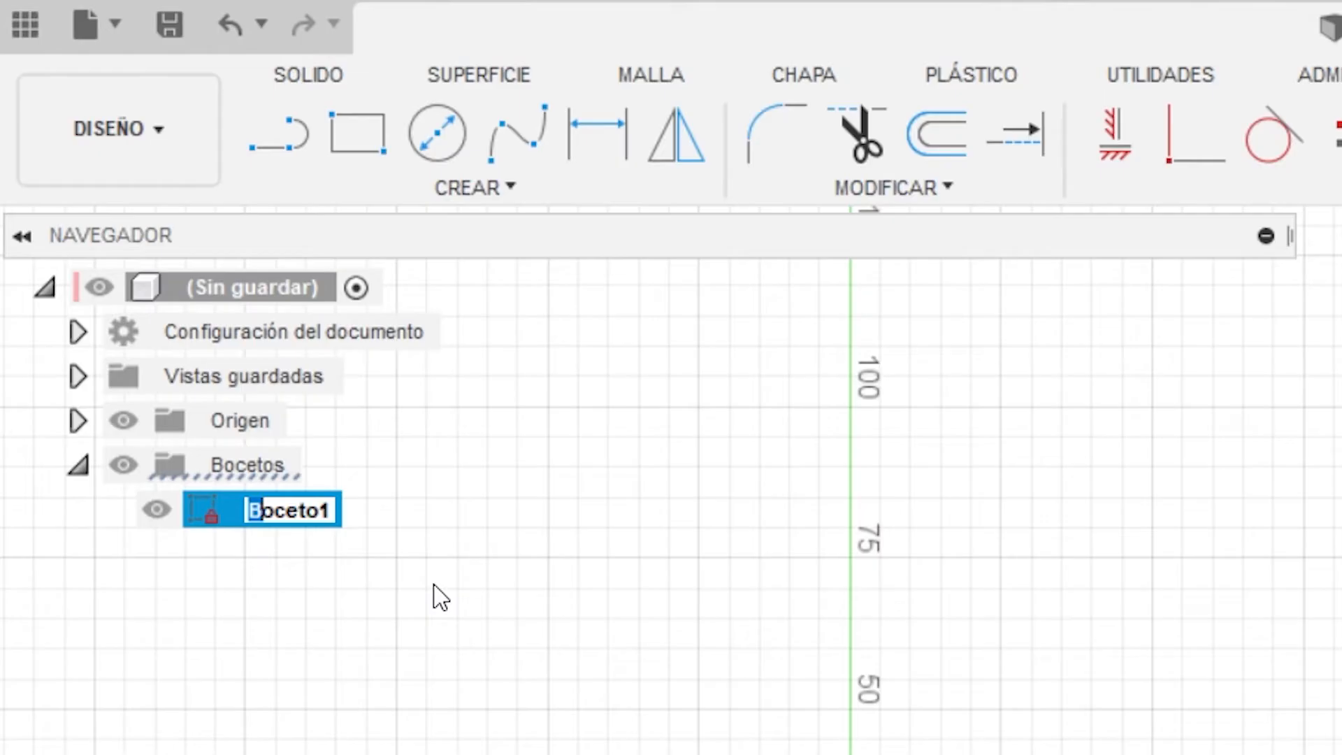
pyautogui.press('Return')
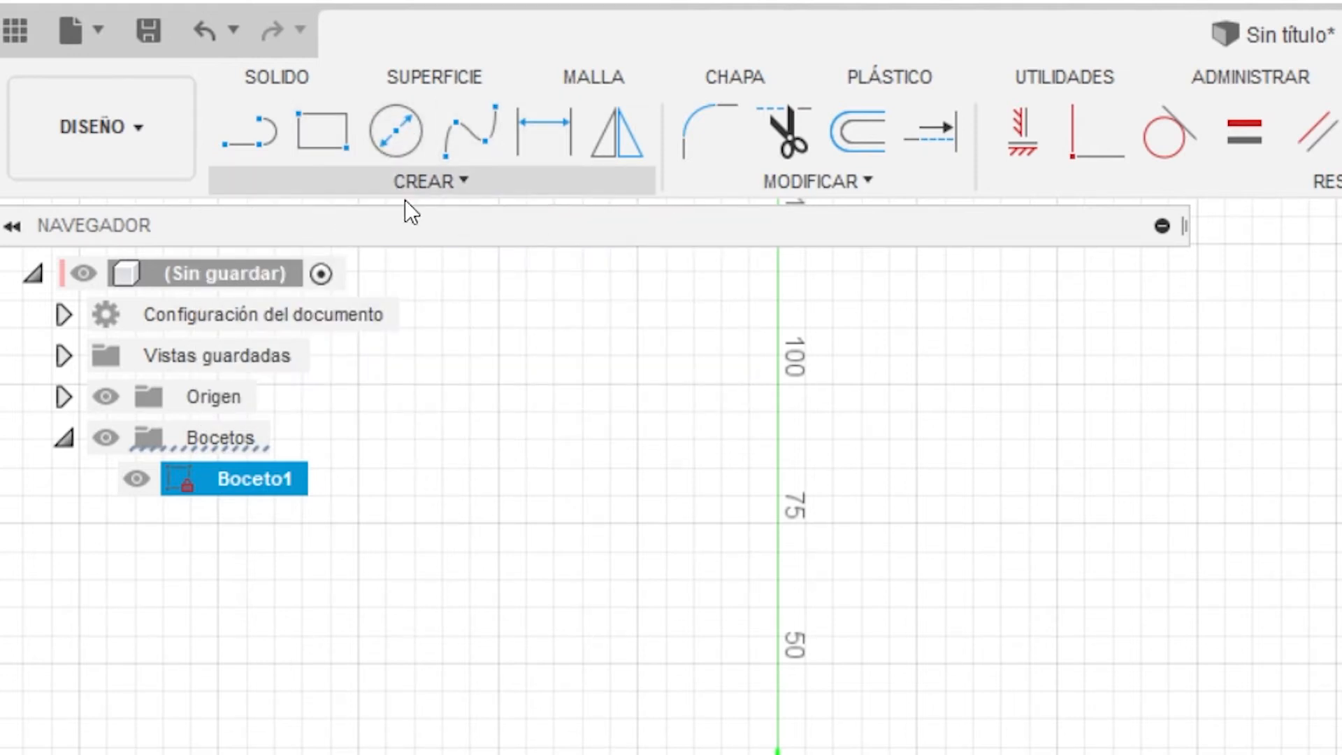
# Step: Start a two-point rectangle at the sketch origin and set its width to 400 mm
pyautogui.click(409, 183)
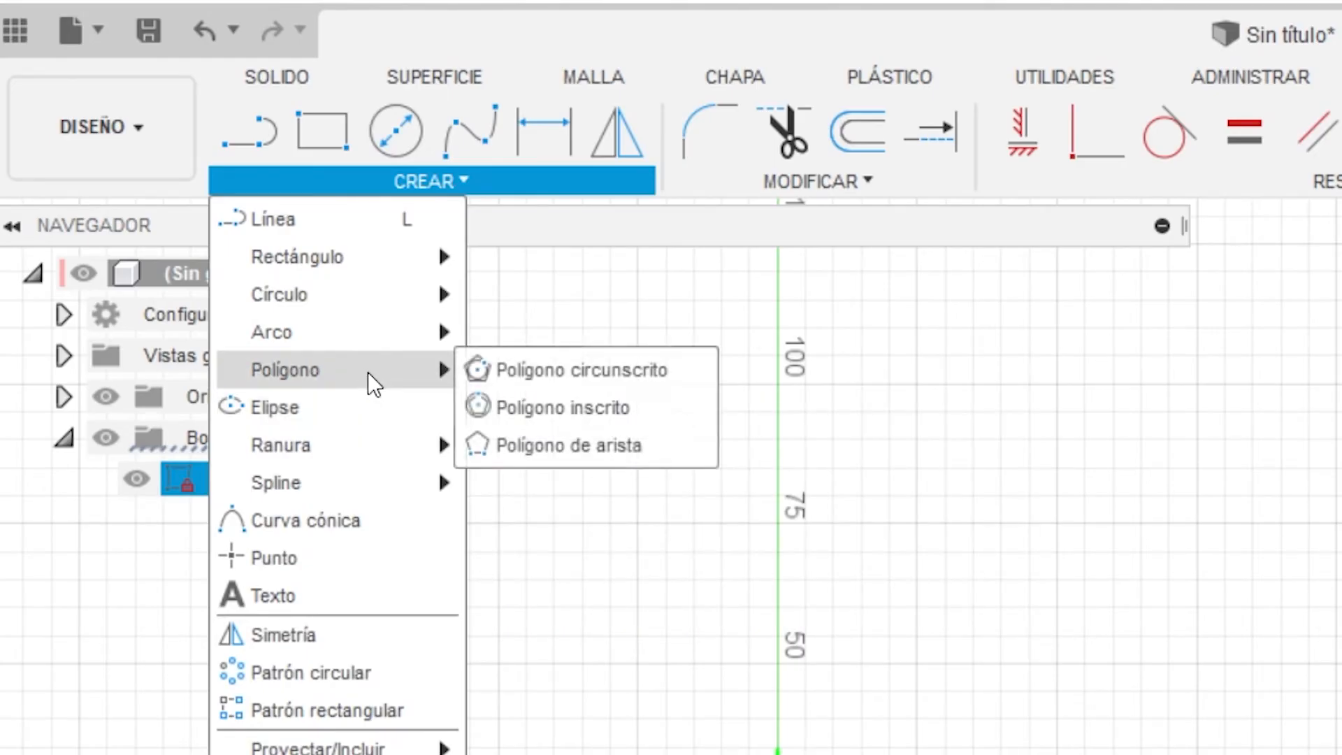
pyautogui.click(426, 186)
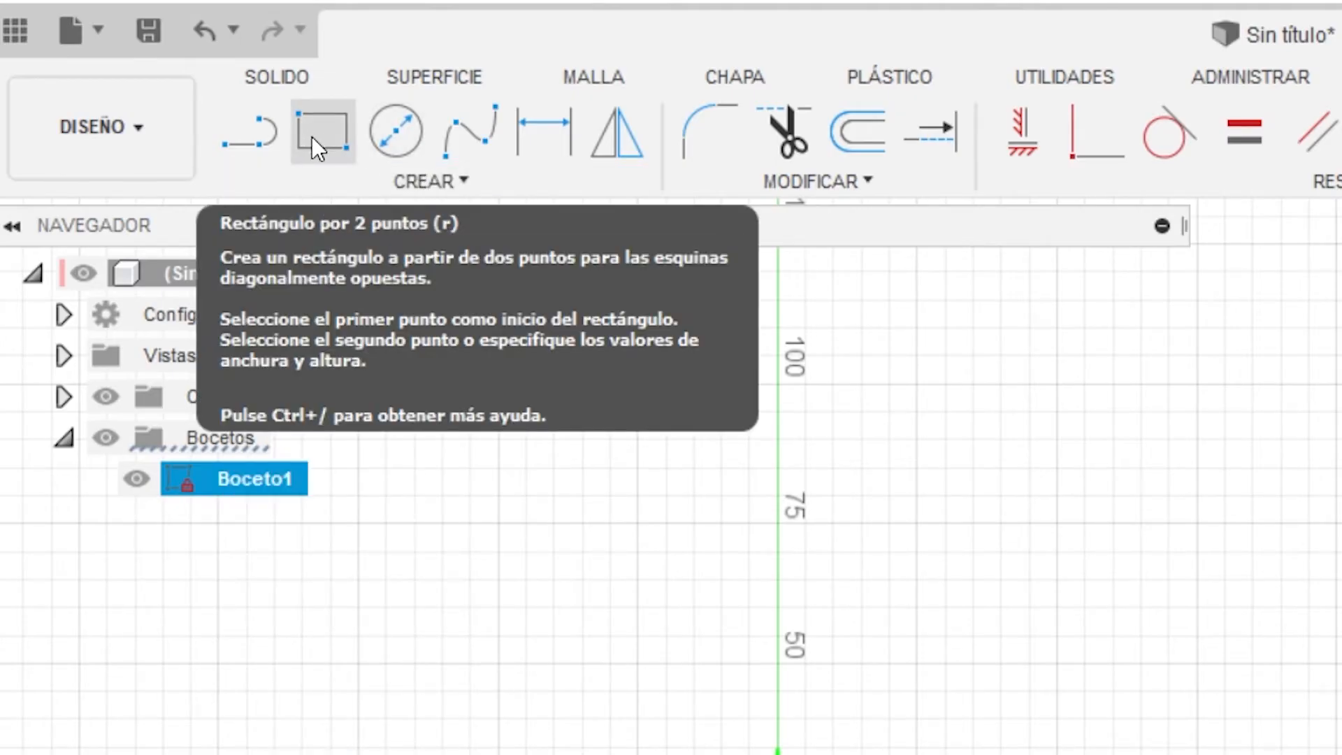
pyautogui.click(312, 136)
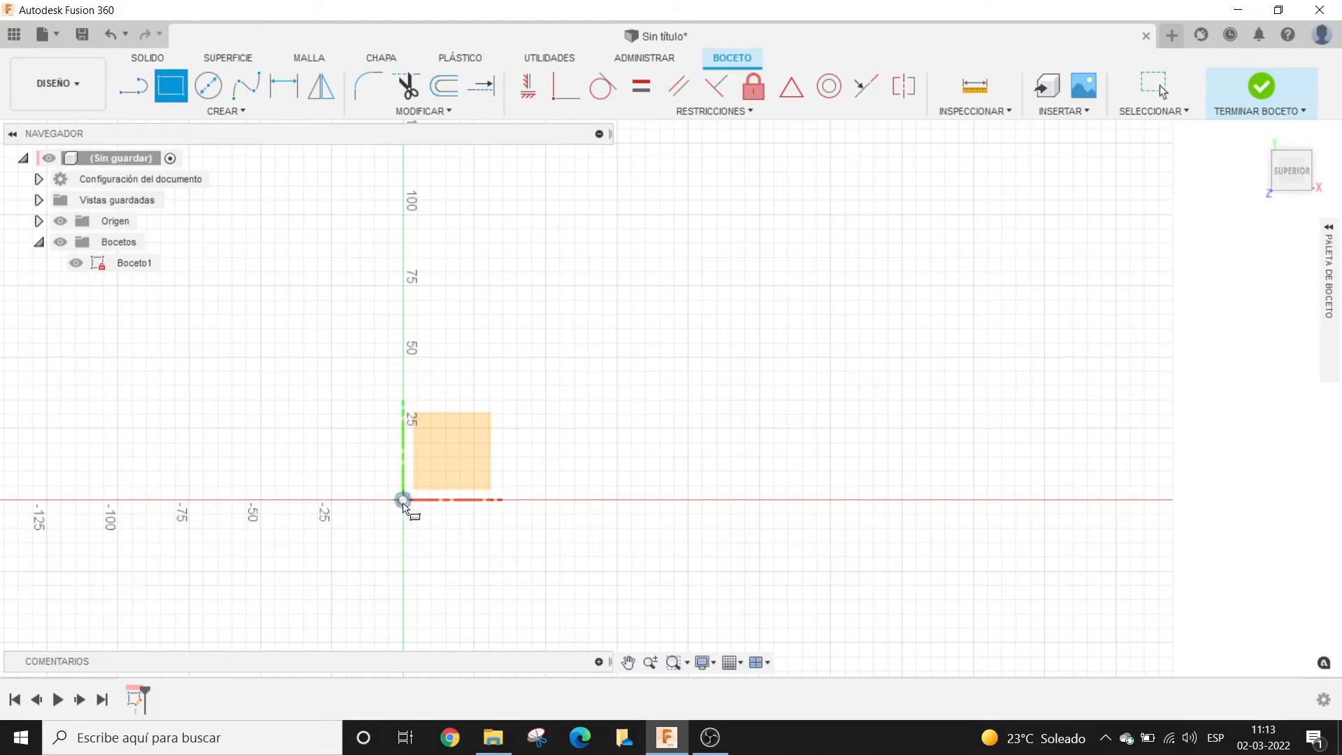
pyautogui.click(404, 501)
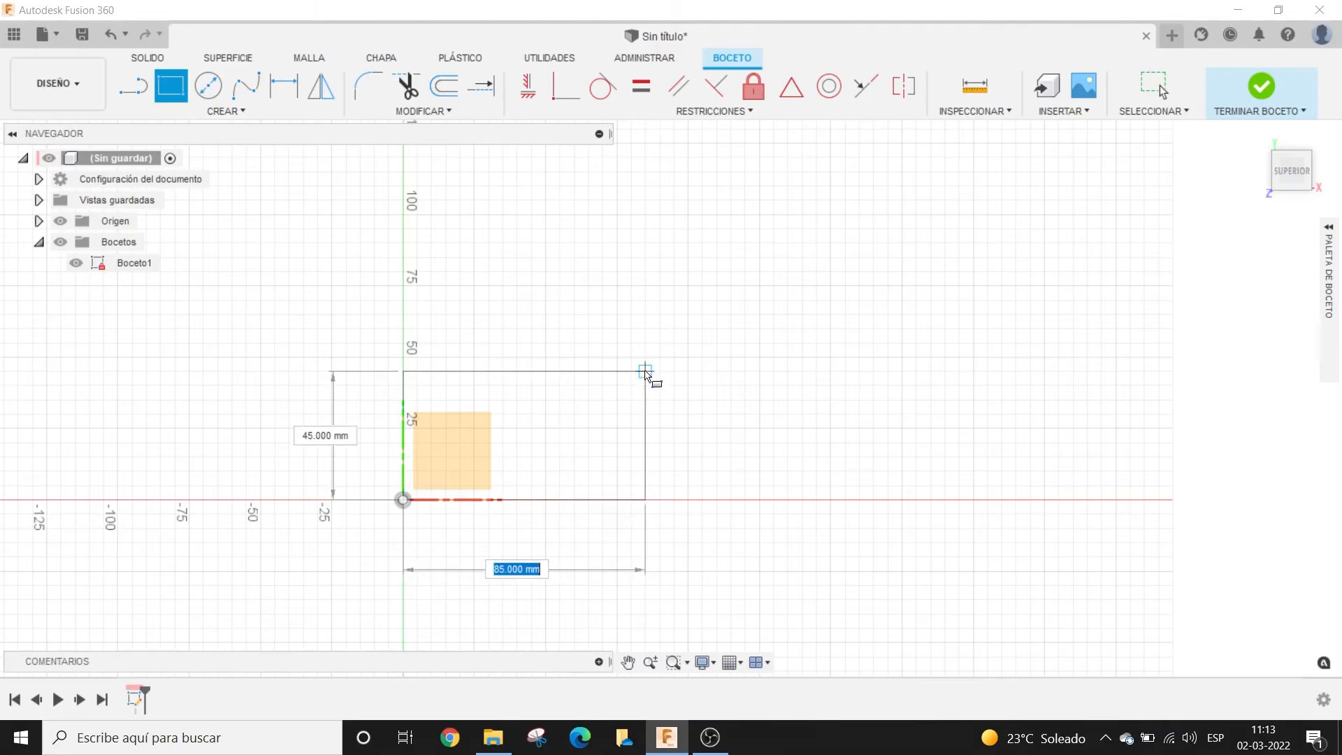
pyautogui.scroll(-5, 839, 252)
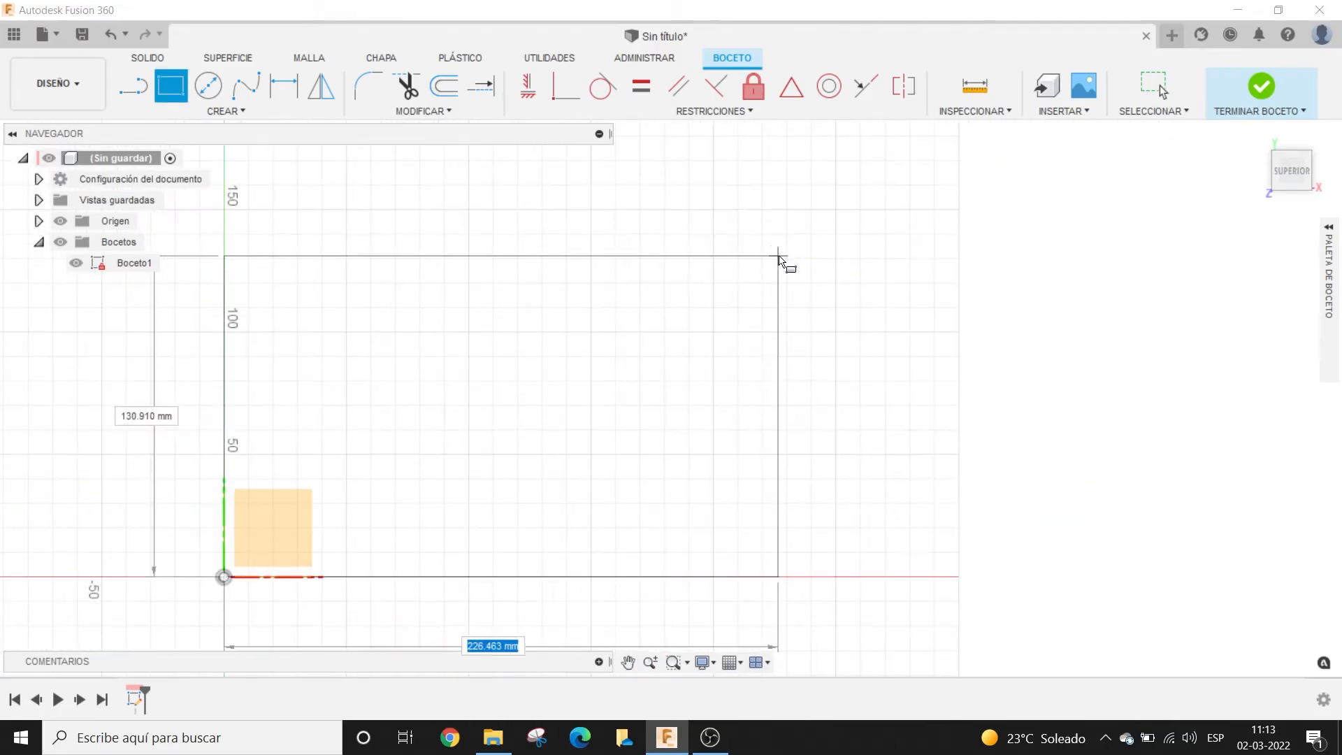
pyautogui.moveTo(819, 241); pyautogui.dragTo(850, 210, button='middle')
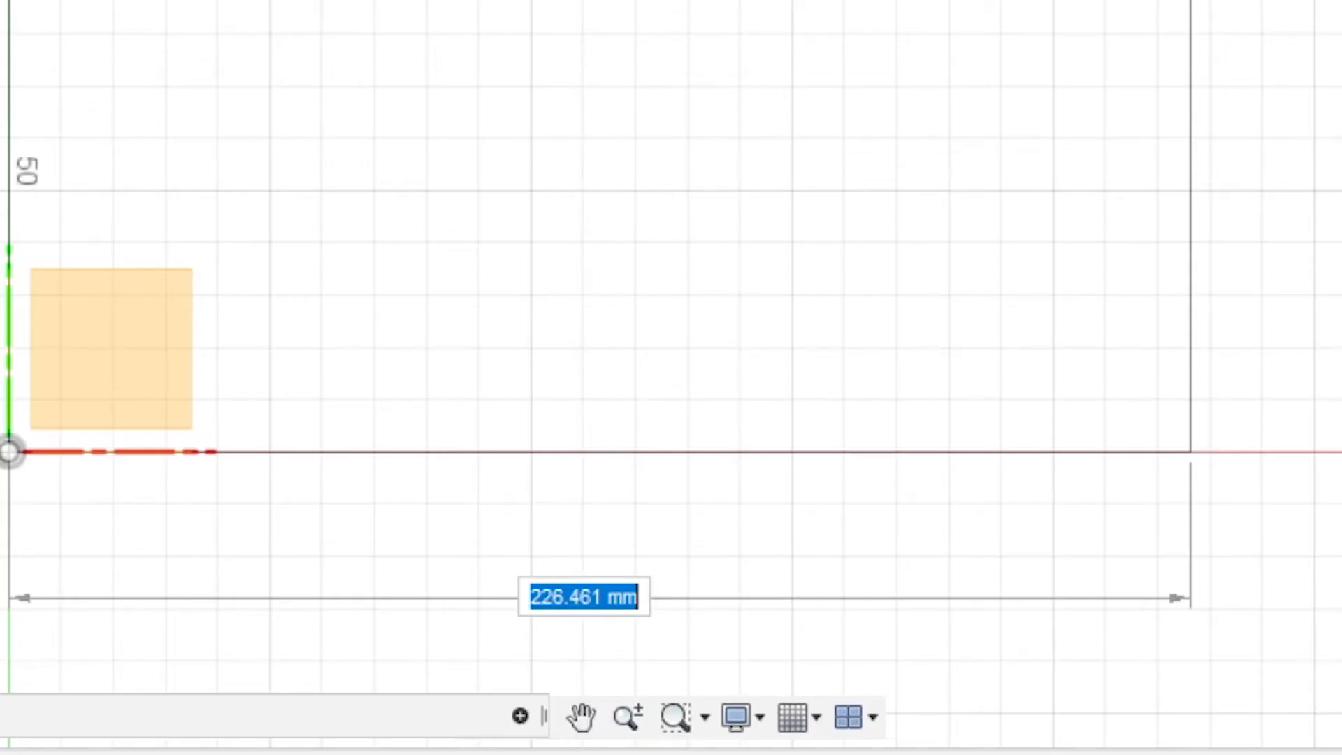
pyautogui.write('400mm')
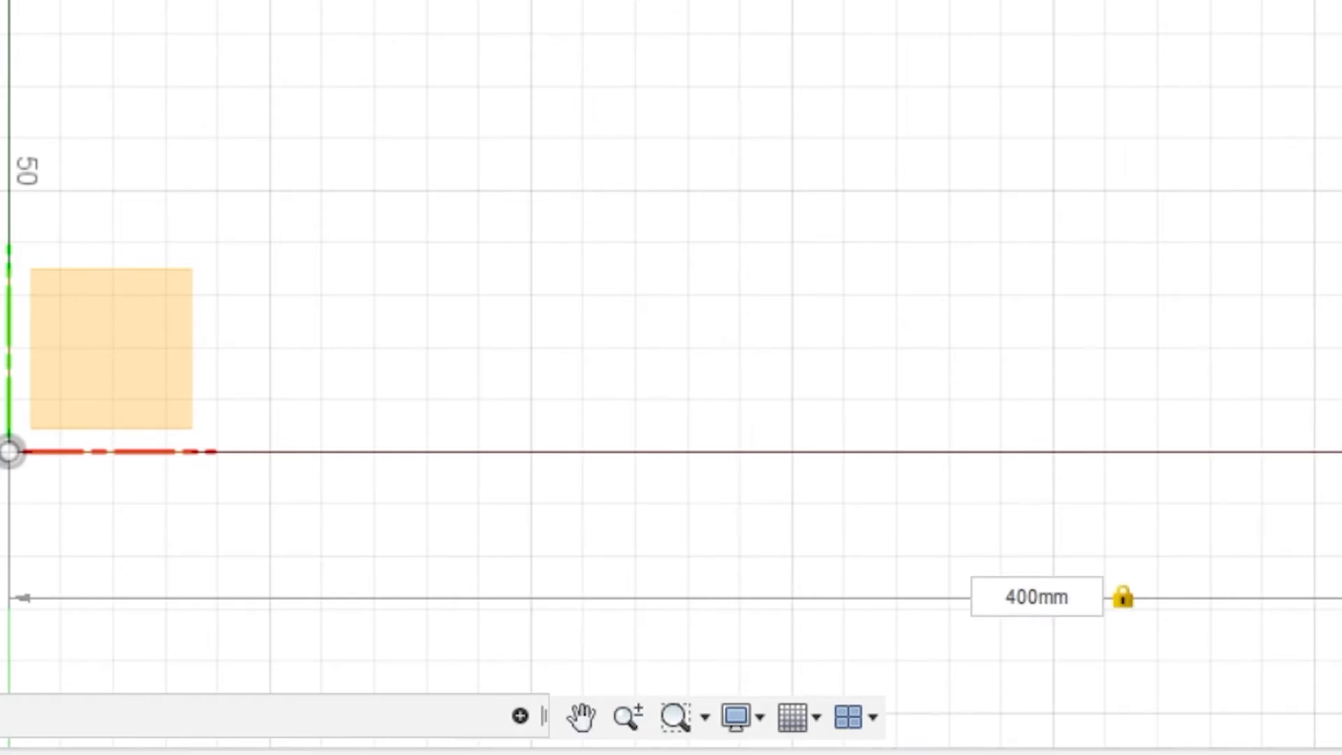
pyautogui.scroll(-4, 873, 272)
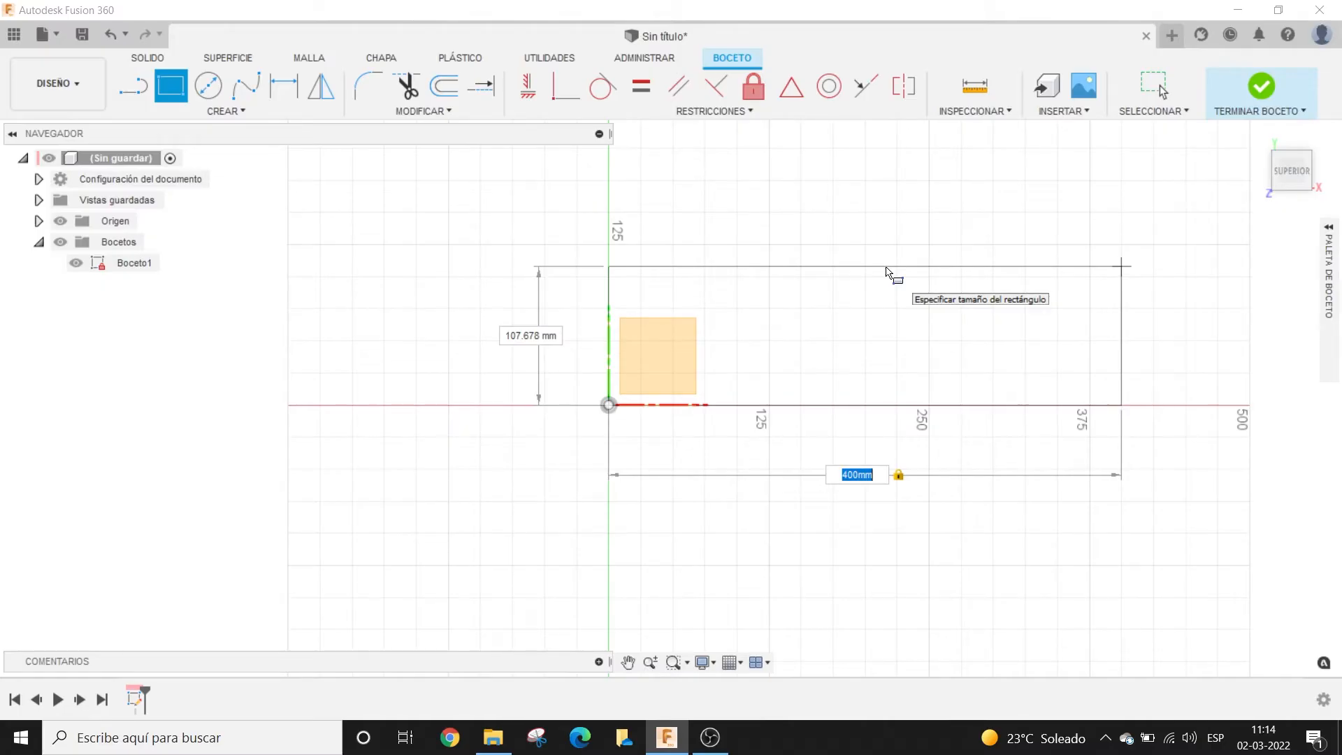
# Step: Try 16 in as the rectangle's width, and return it to 400 mm
pyautogui.write('16in')
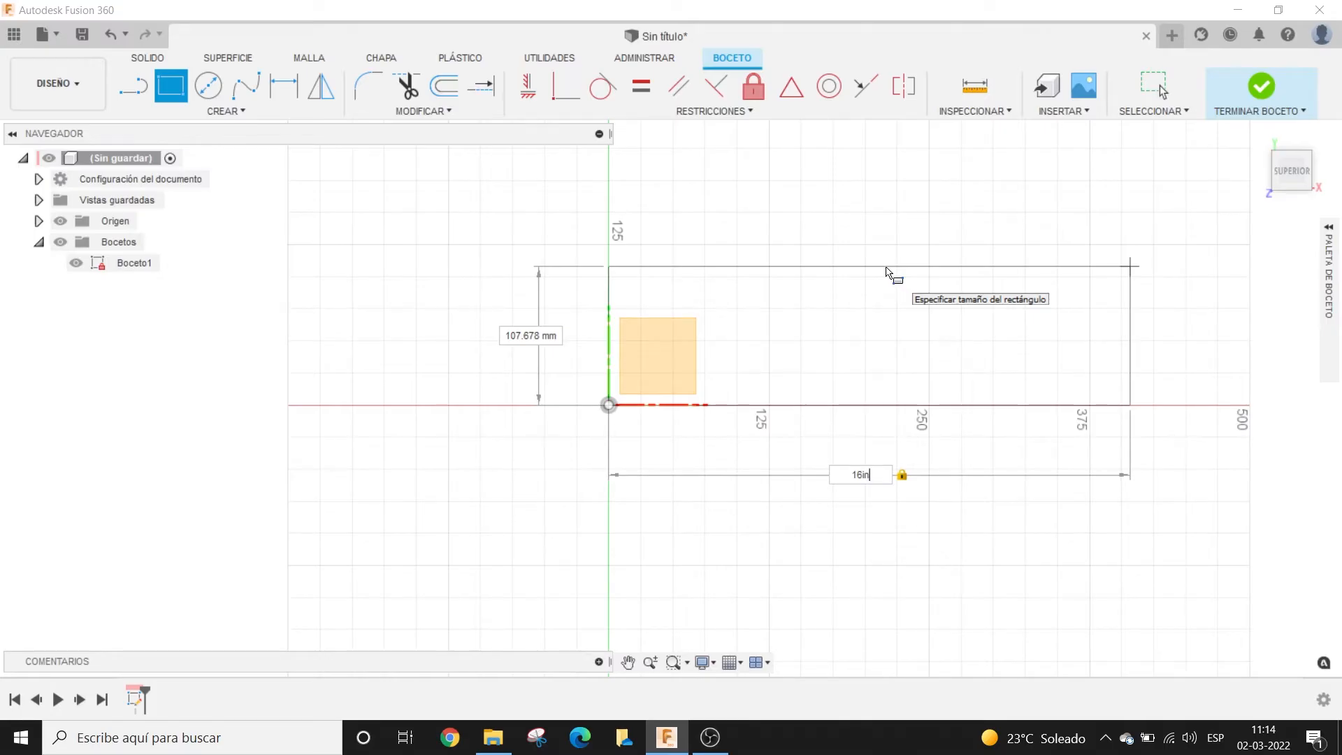
pyautogui.press('BackSpace')
pyautogui.press('BackSpace')
pyautogui.press('BackSpace')
pyautogui.press('BackSpace')
pyautogui.write('400mm')
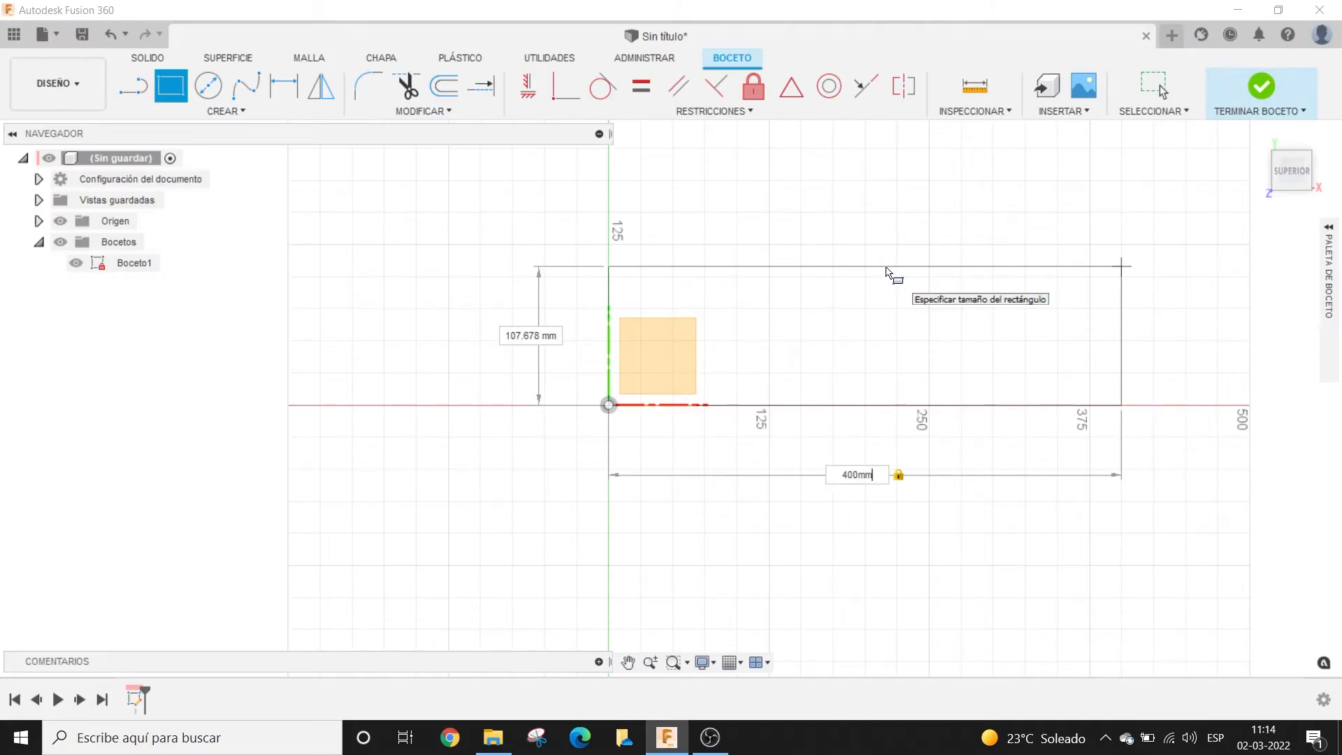
# Step: Set the rectangle's height to 200 mm and complete the rectangle
pyautogui.press('Tab')
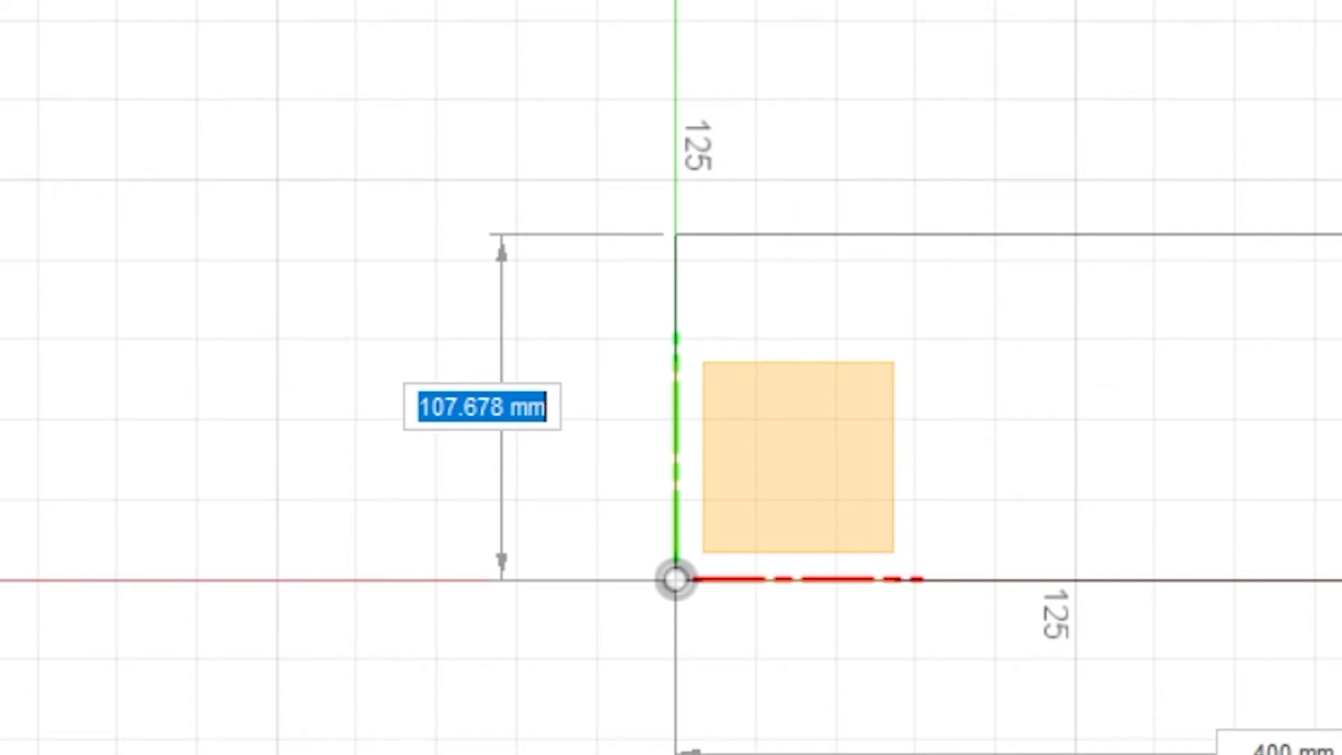
pyautogui.write('200mm')
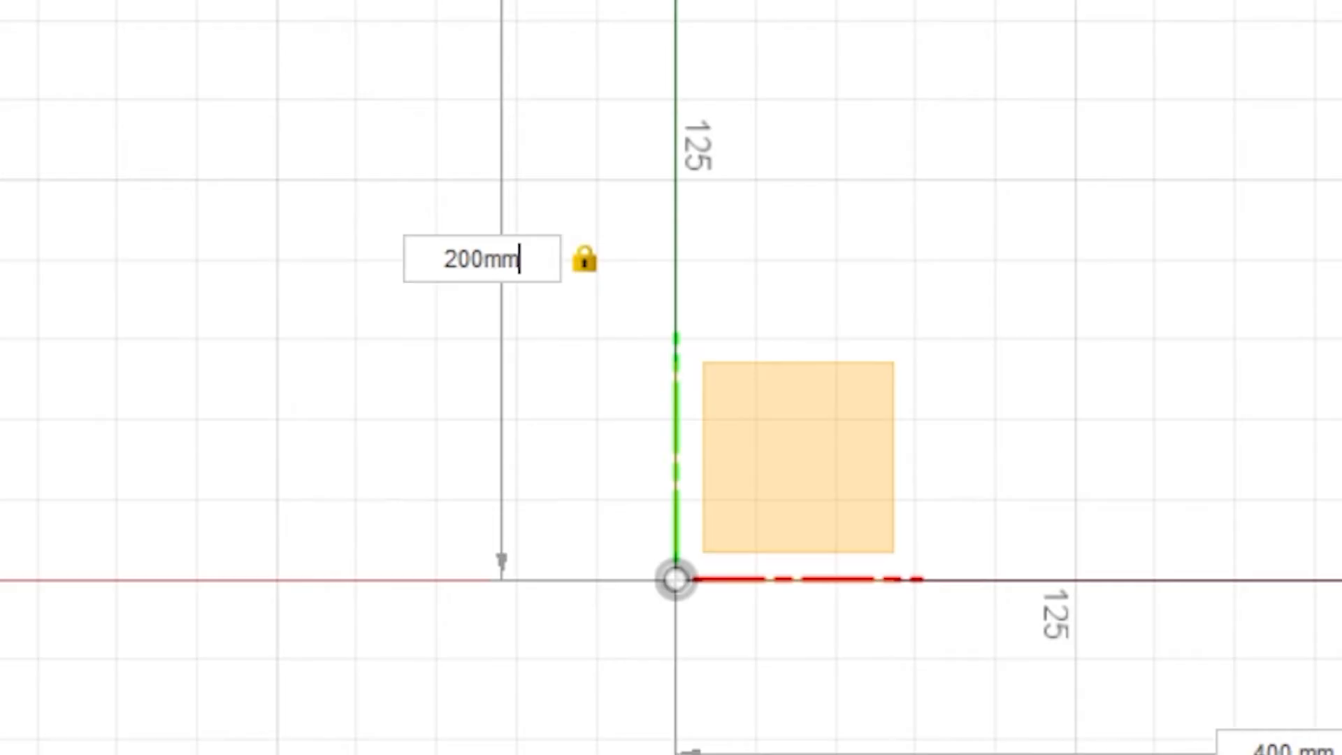
pyautogui.press('Tab')
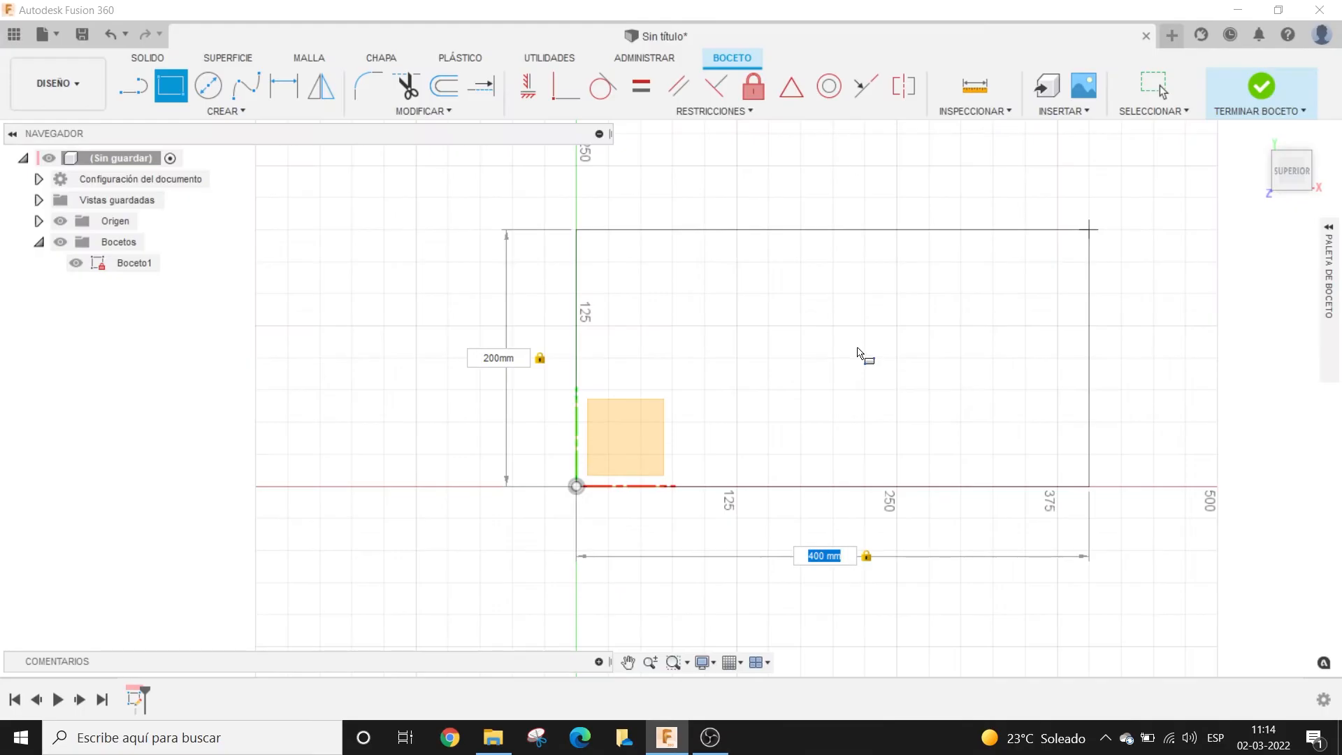
pyautogui.press('Return')
pyautogui.press('Escape')
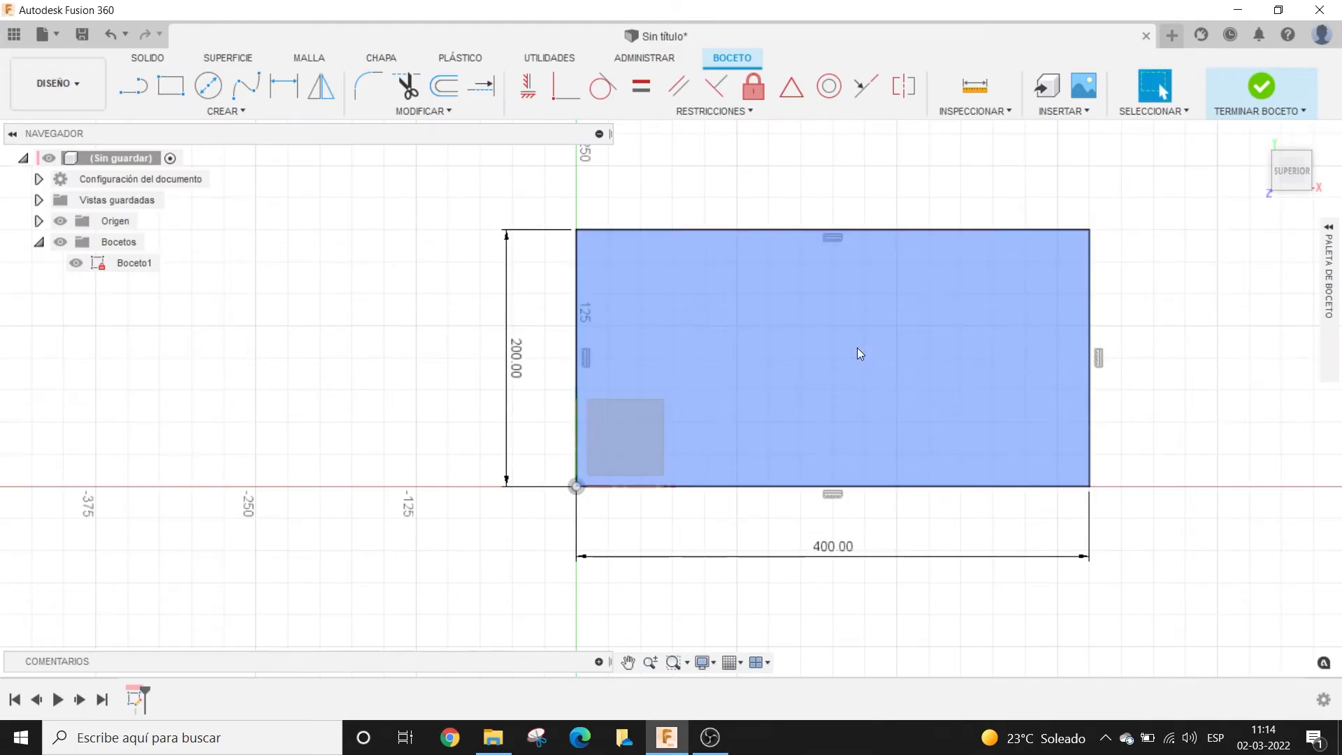
# Step: Move the 200 mm and 400 mm dimensions inside the rectangle, near its left and lower edges
pyautogui.moveTo(747, 393); pyautogui.dragTo(586, 426, button='middle')
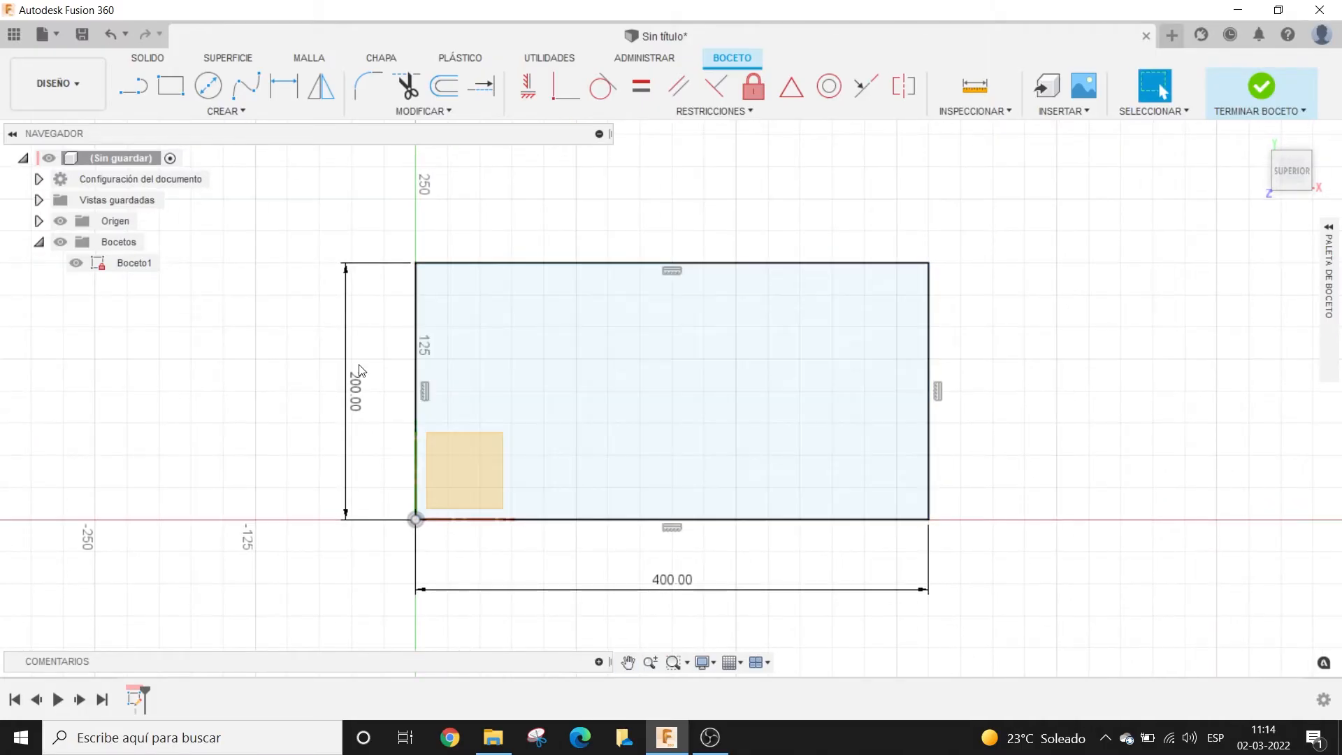
pyautogui.moveTo(357, 401); pyautogui.dragTo(486, 402)
pyautogui.moveTo(677, 594); pyautogui.dragTo(661, 491)
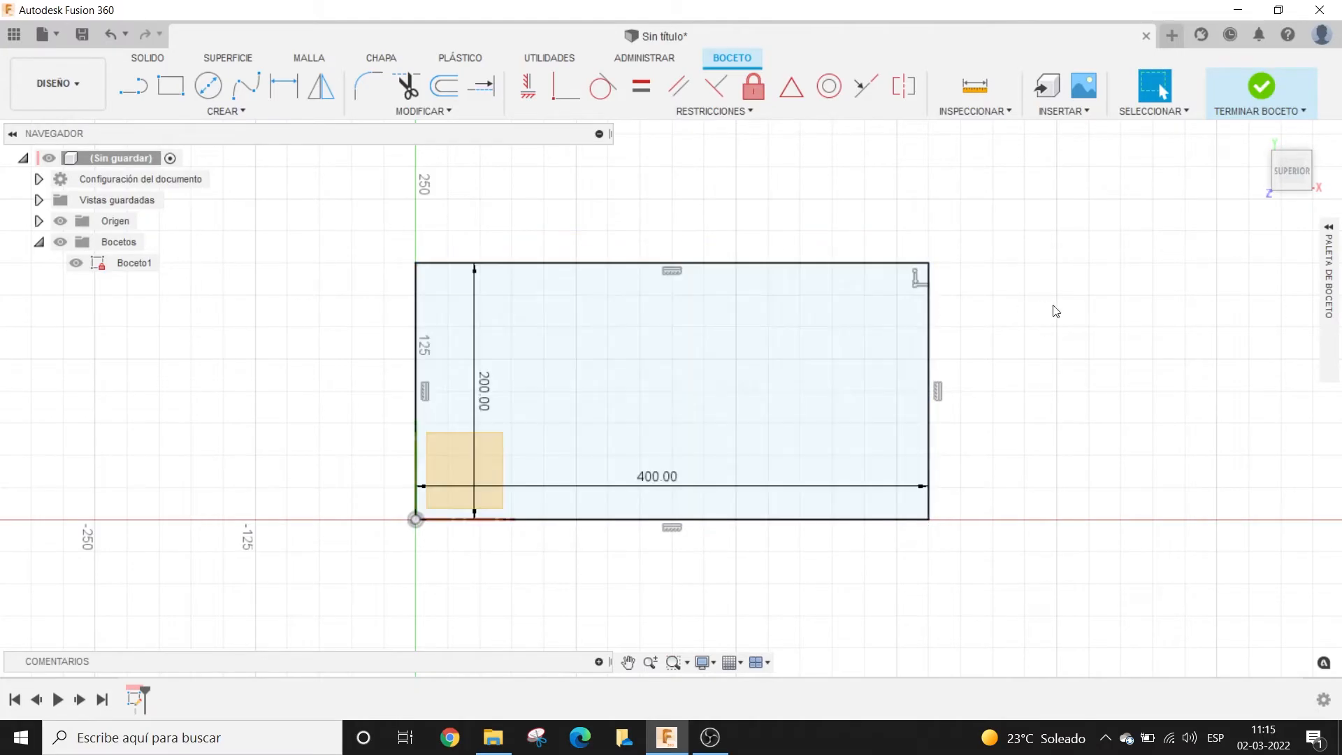
pyautogui.moveTo(1052, 306); pyautogui.dragTo(1027, 319, button='middle')
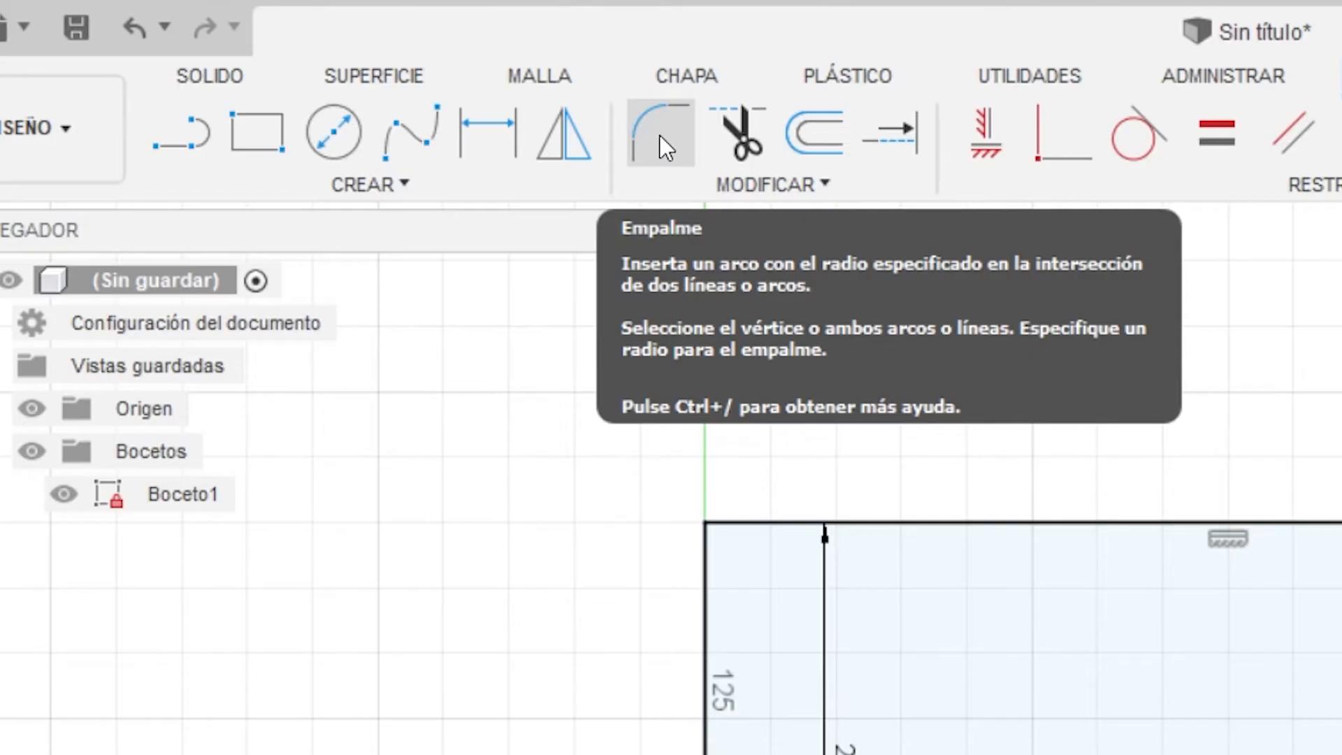
# Step: Round all four corners of the rectangle with 25 mm sketch fillets
pyautogui.click(660, 135)
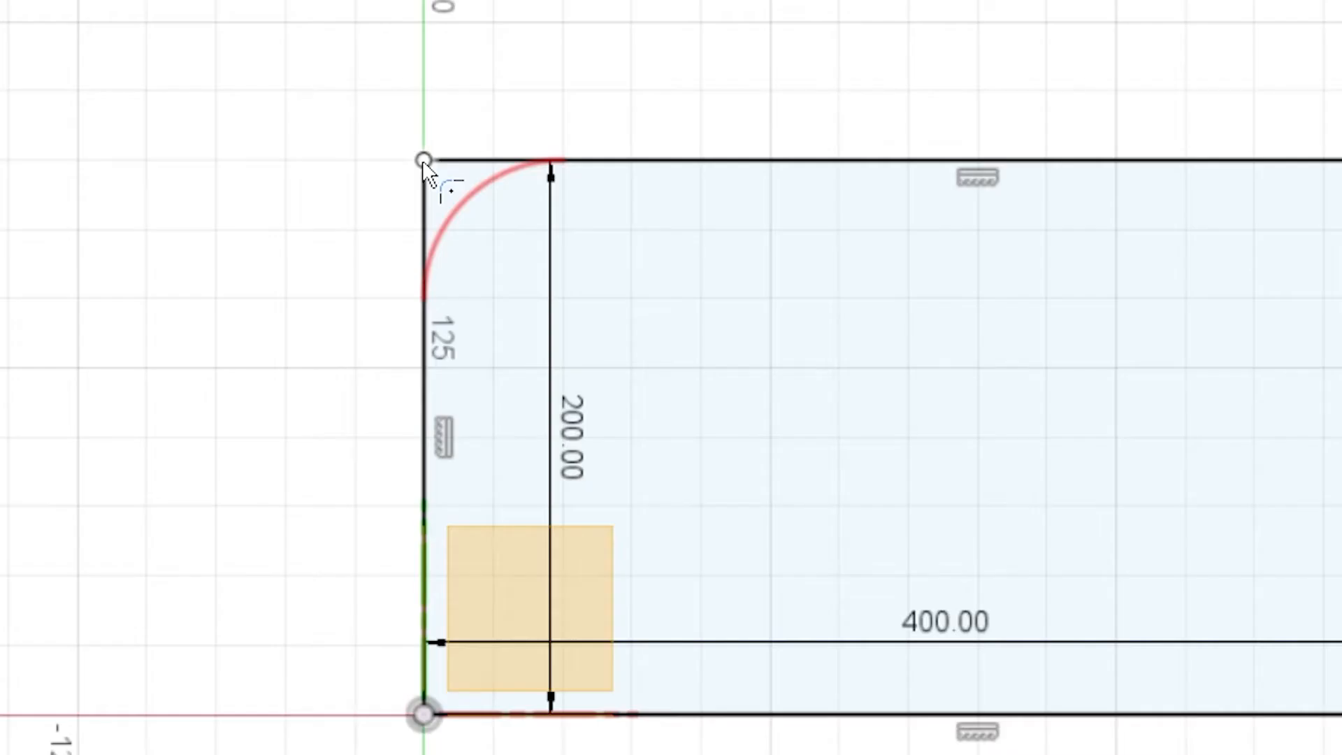
pyautogui.click(391, 279)
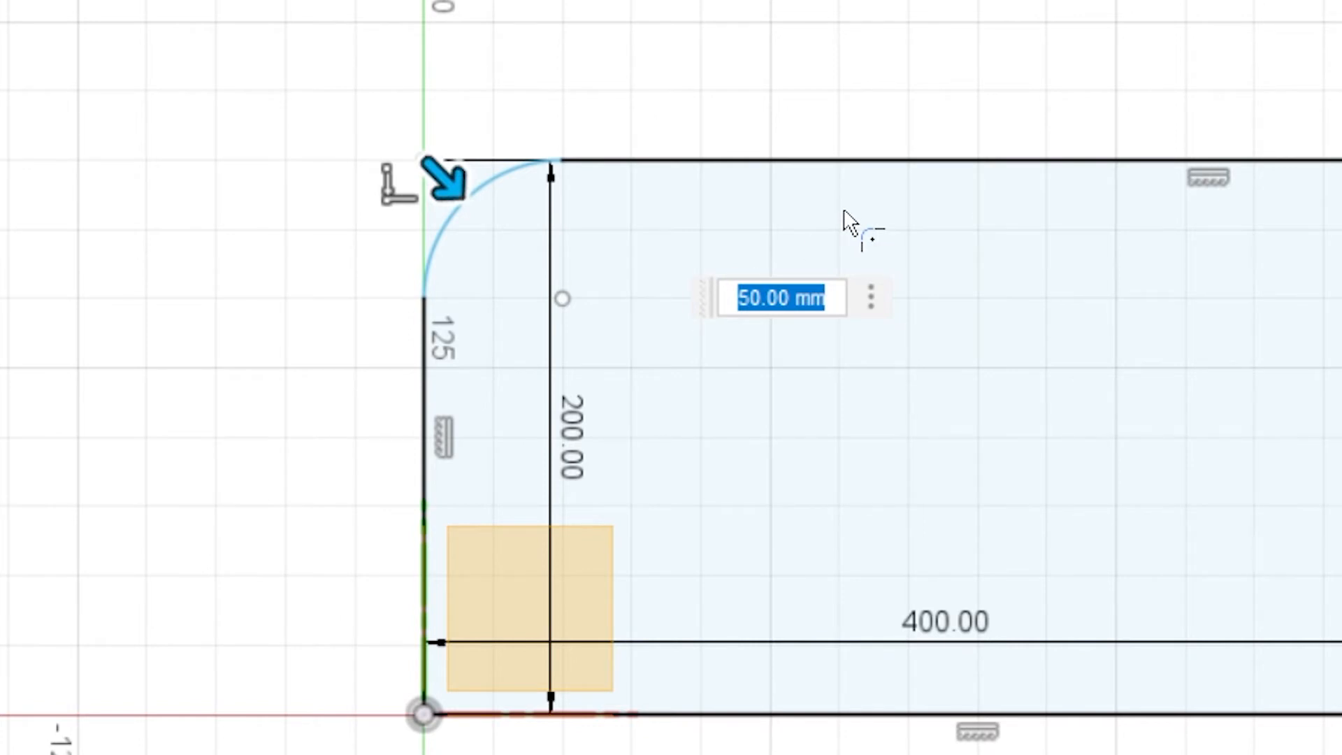
pyautogui.write('25mm')
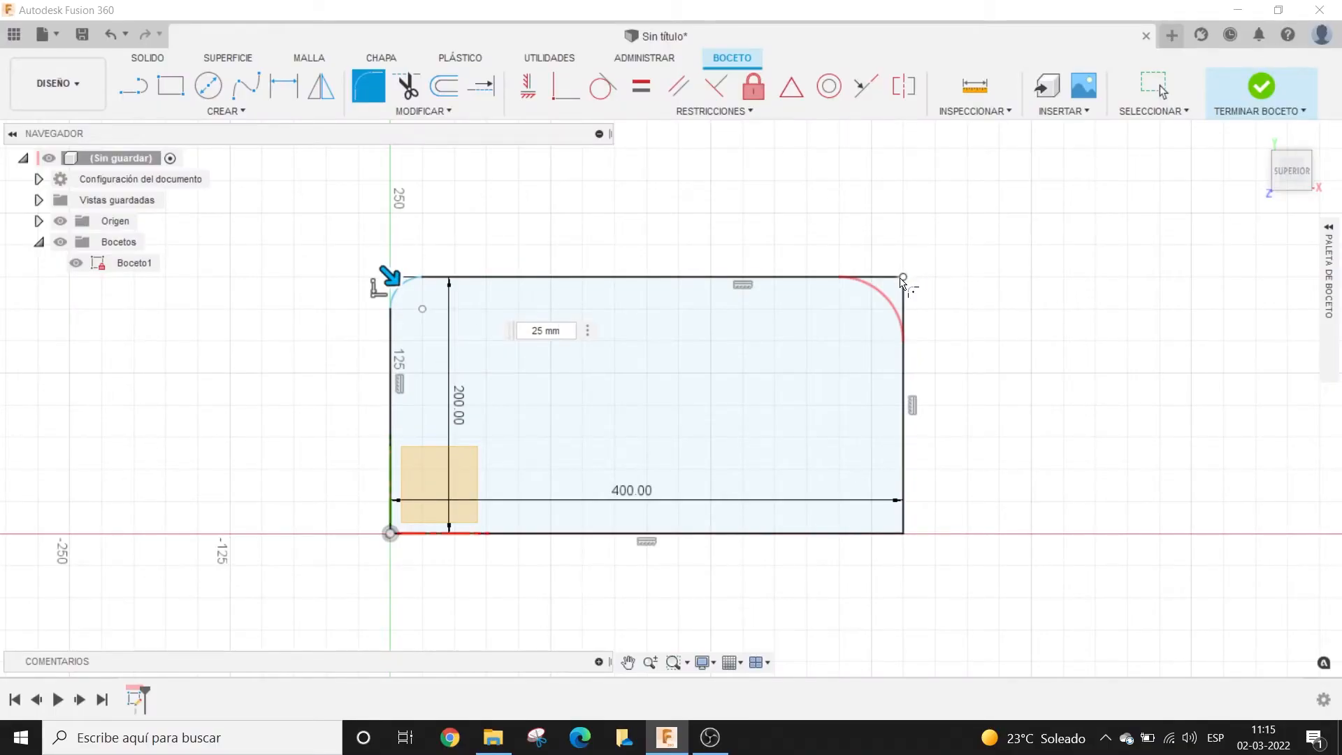
pyautogui.click(901, 278)
pyautogui.click(899, 536)
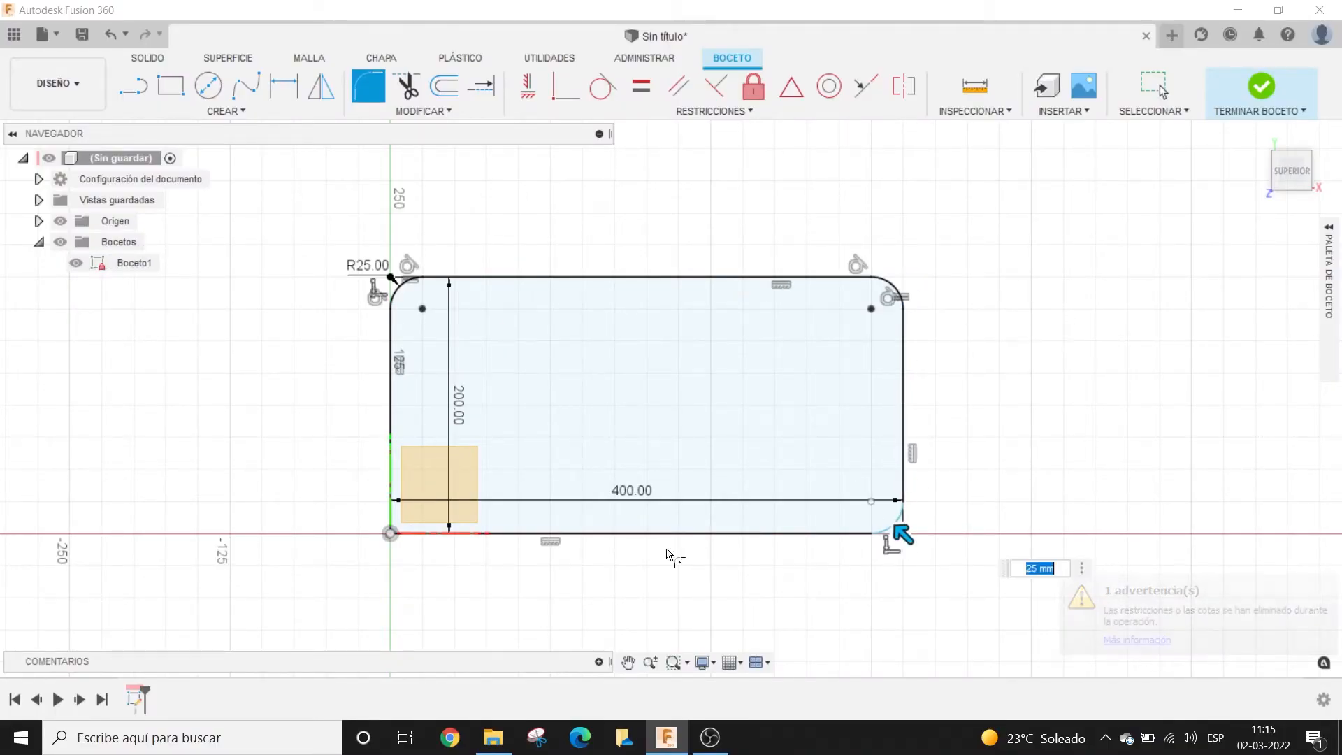
pyautogui.click(389, 537)
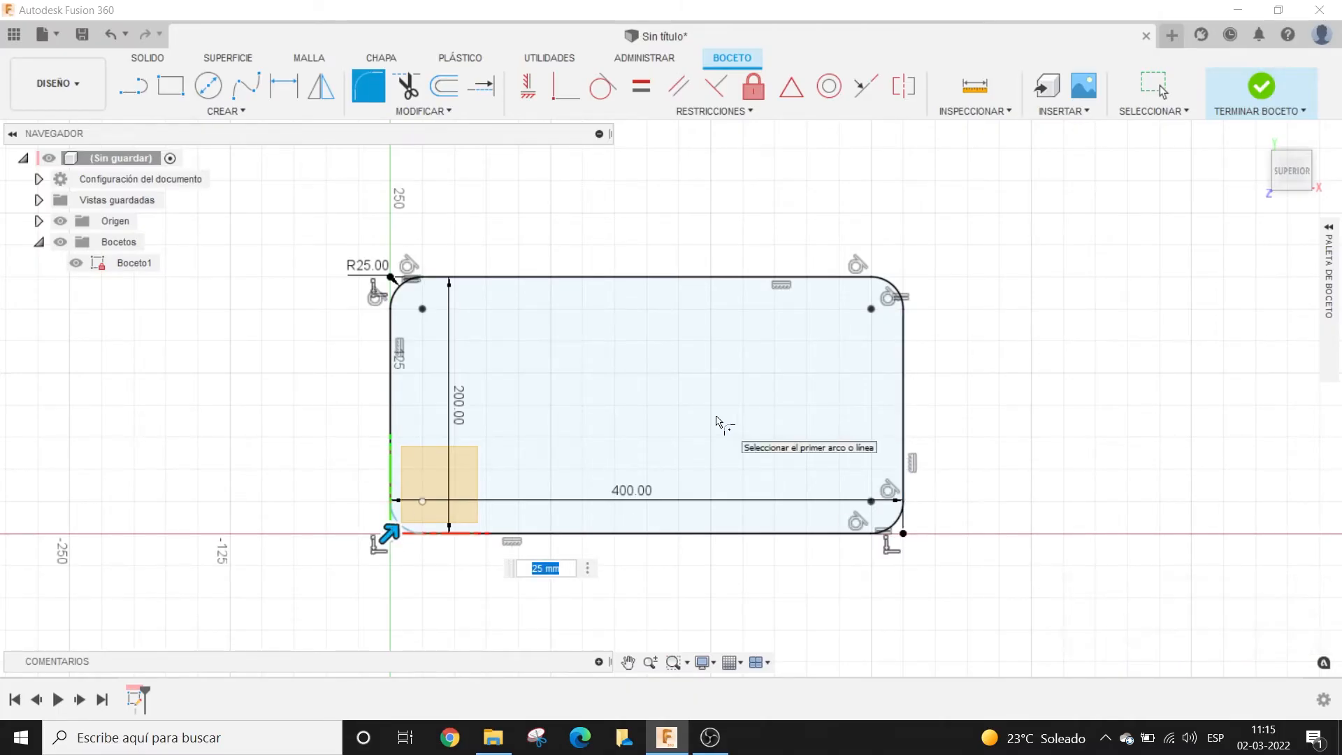
pyautogui.press('Return')
pyautogui.scroll(-1, 943, 366)
pyautogui.moveTo(952, 357); pyautogui.dragTo(960, 328, button='middle')
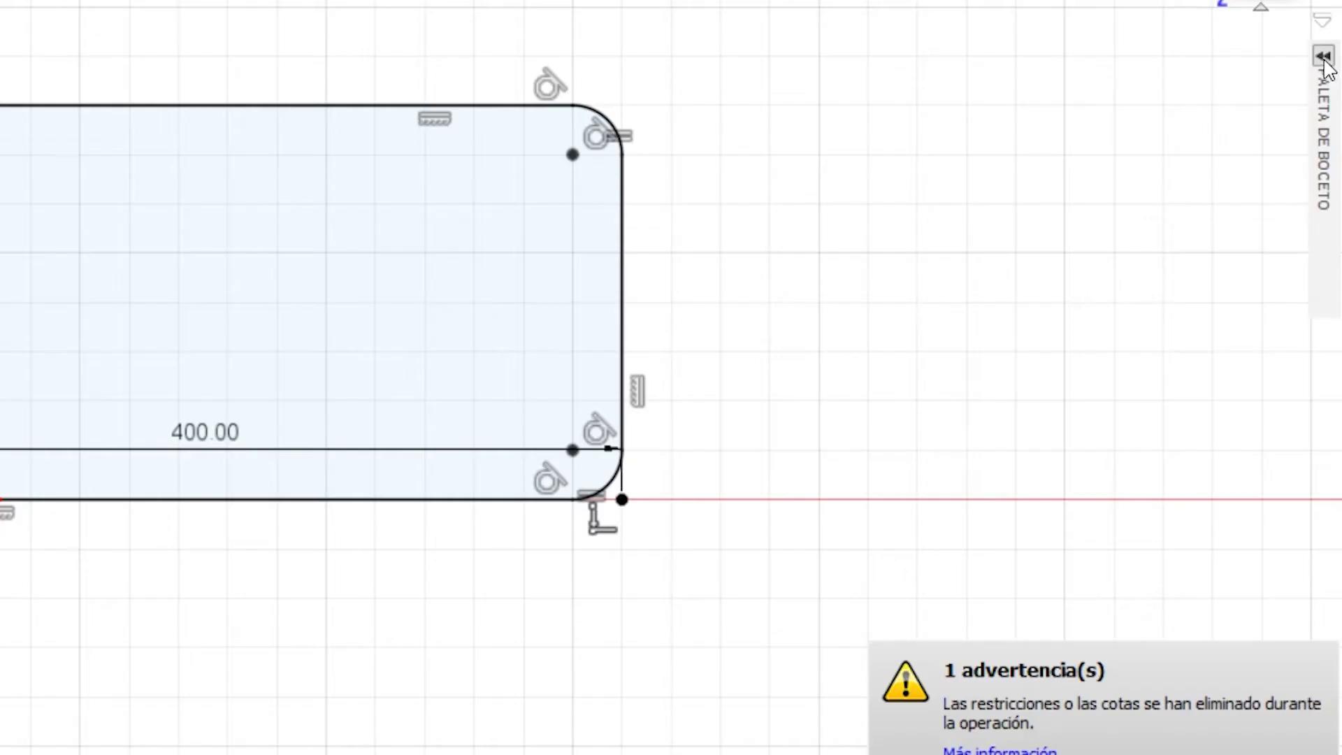
# Step: Expand the sketch palette and hide the constraint symbols in the rounded rectangle sketch
pyautogui.click(1330, 228)
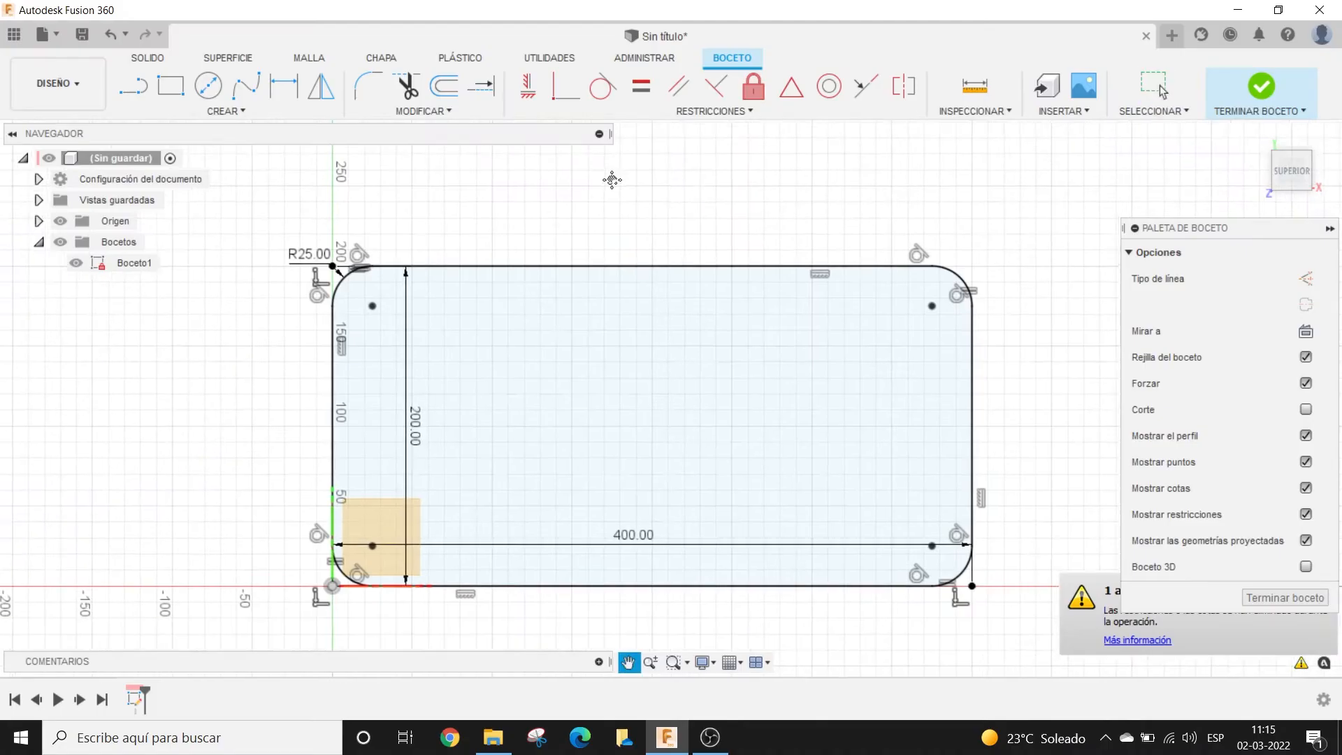
pyautogui.moveTo(612, 180); pyautogui.dragTo(599, 170)
pyautogui.press('Escape')
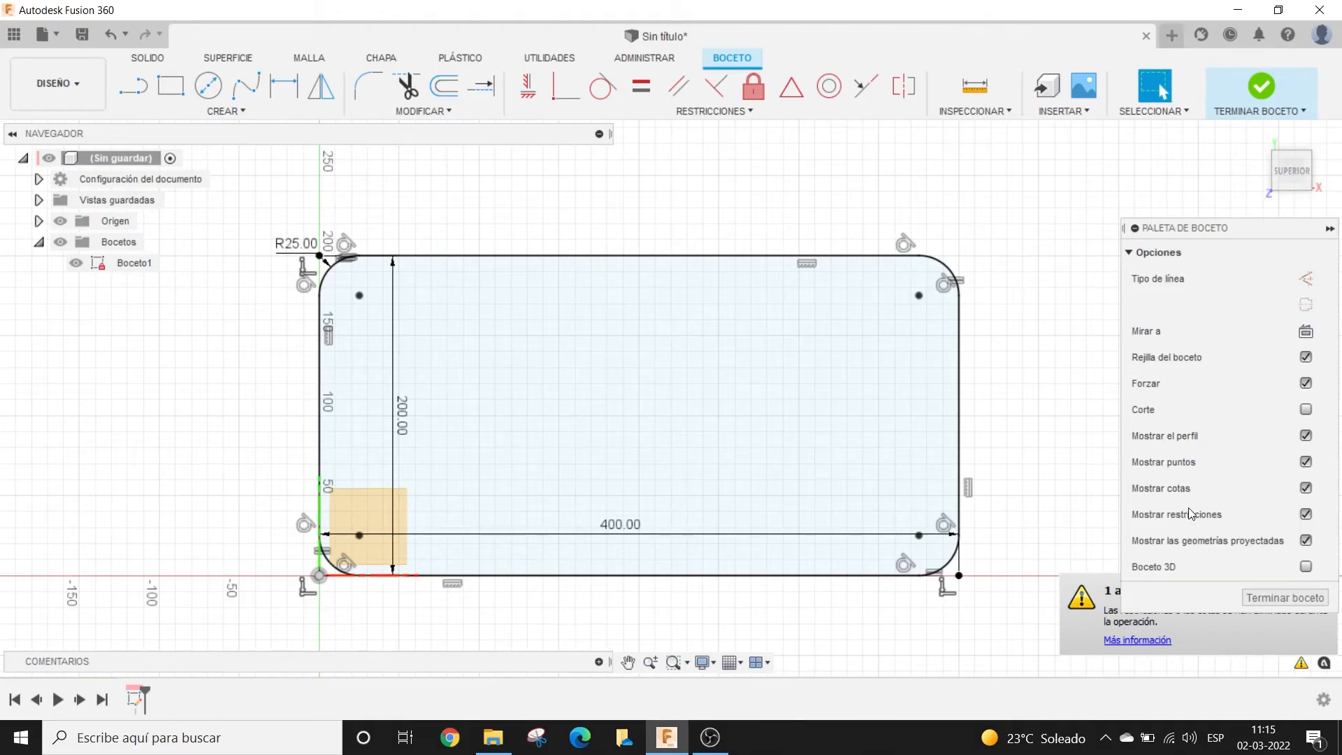
pyautogui.click(1306, 515)
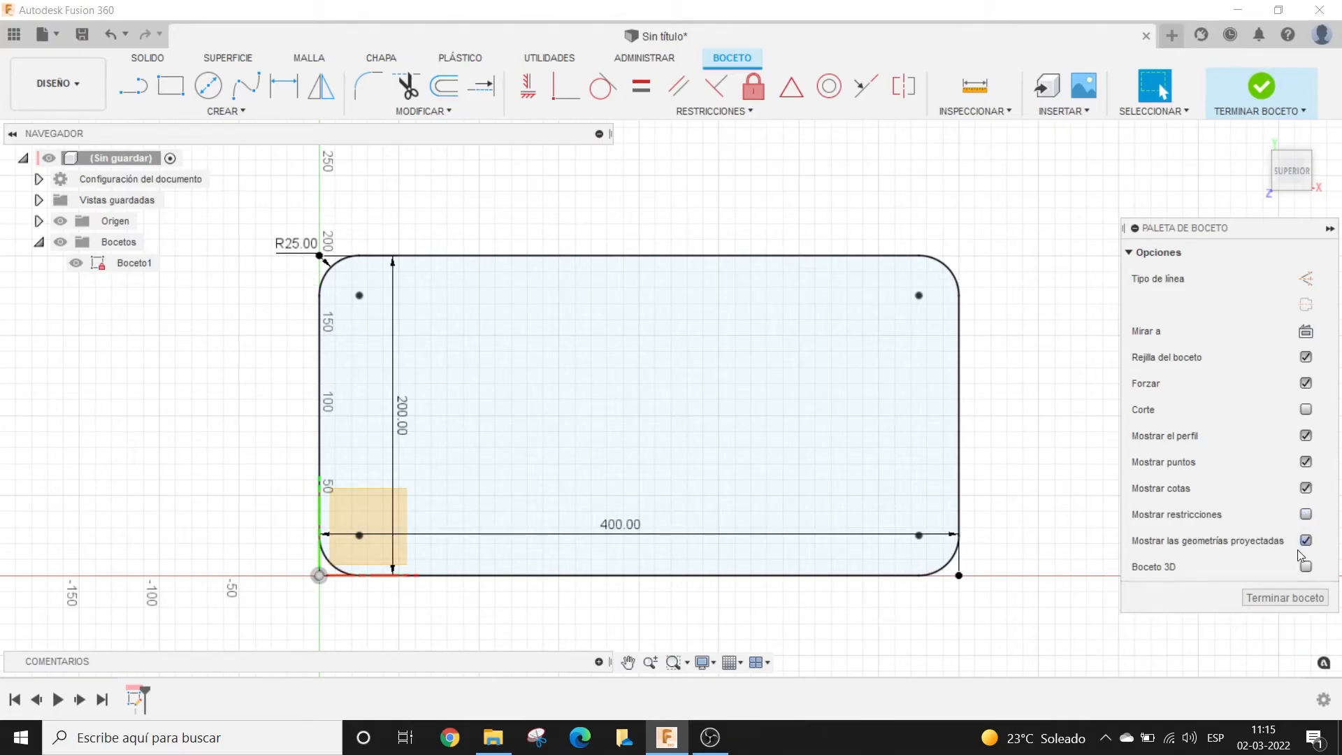
# Step: Hide the sketch dimensions and show them again, and do the same with the sketch points
pyautogui.click(1306, 488)
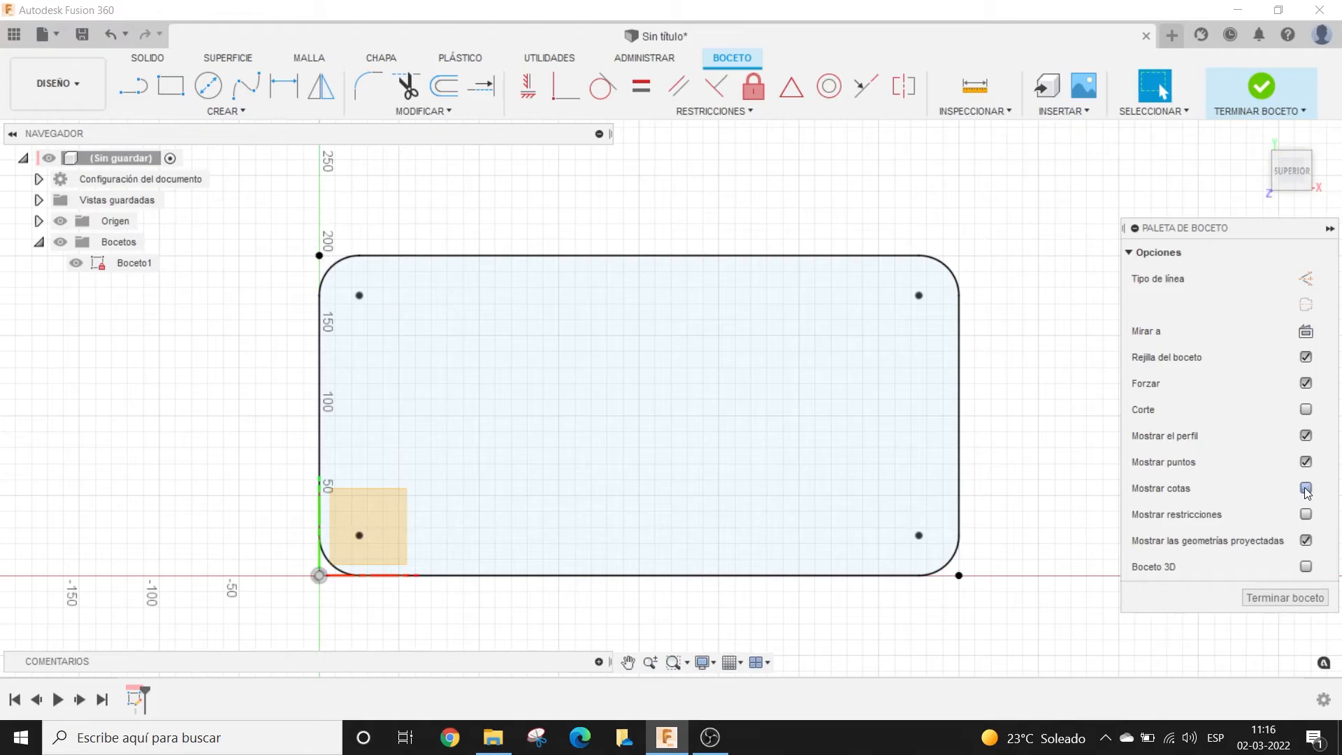
pyautogui.click(1306, 488)
pyautogui.click(1305, 462)
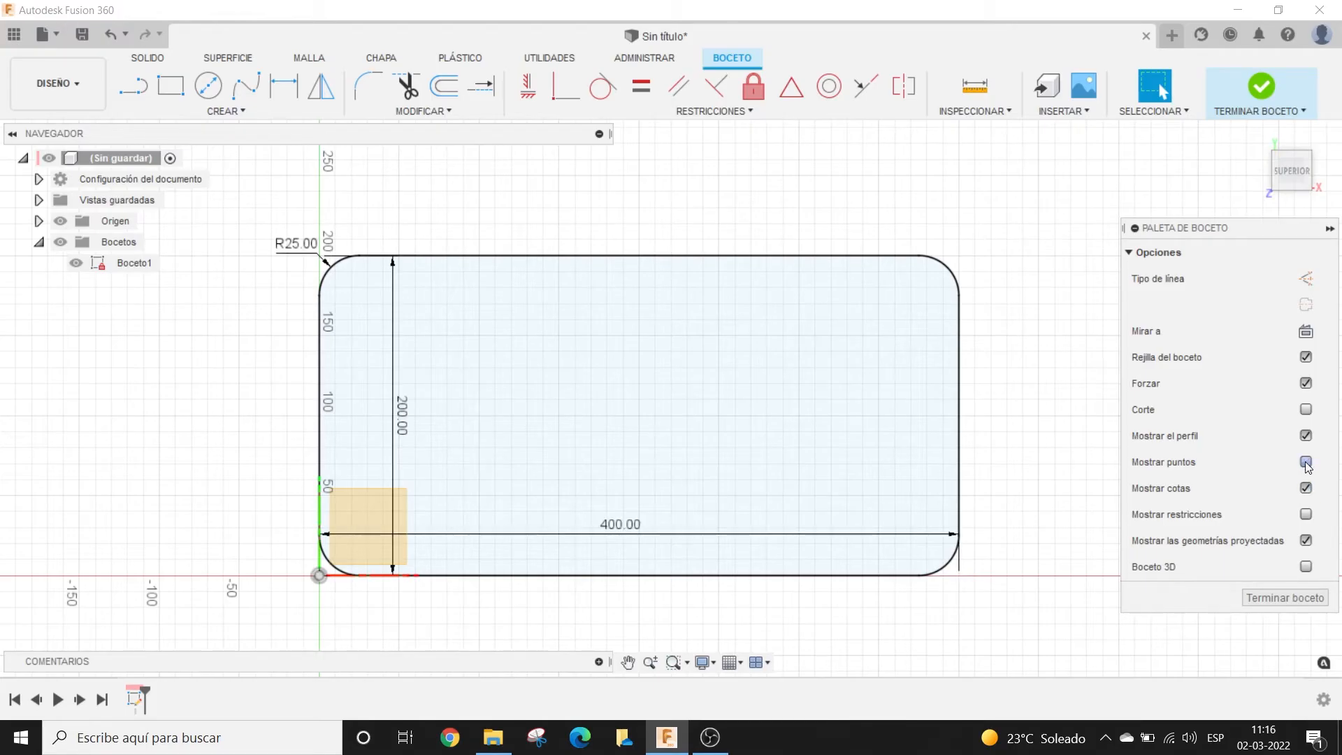
pyautogui.click(1306, 463)
# Step: Collapse the sketch palette and finish the rounded rectangle sketch
pyautogui.click(1330, 229)
pyautogui.scroll(-2, 645, 397)
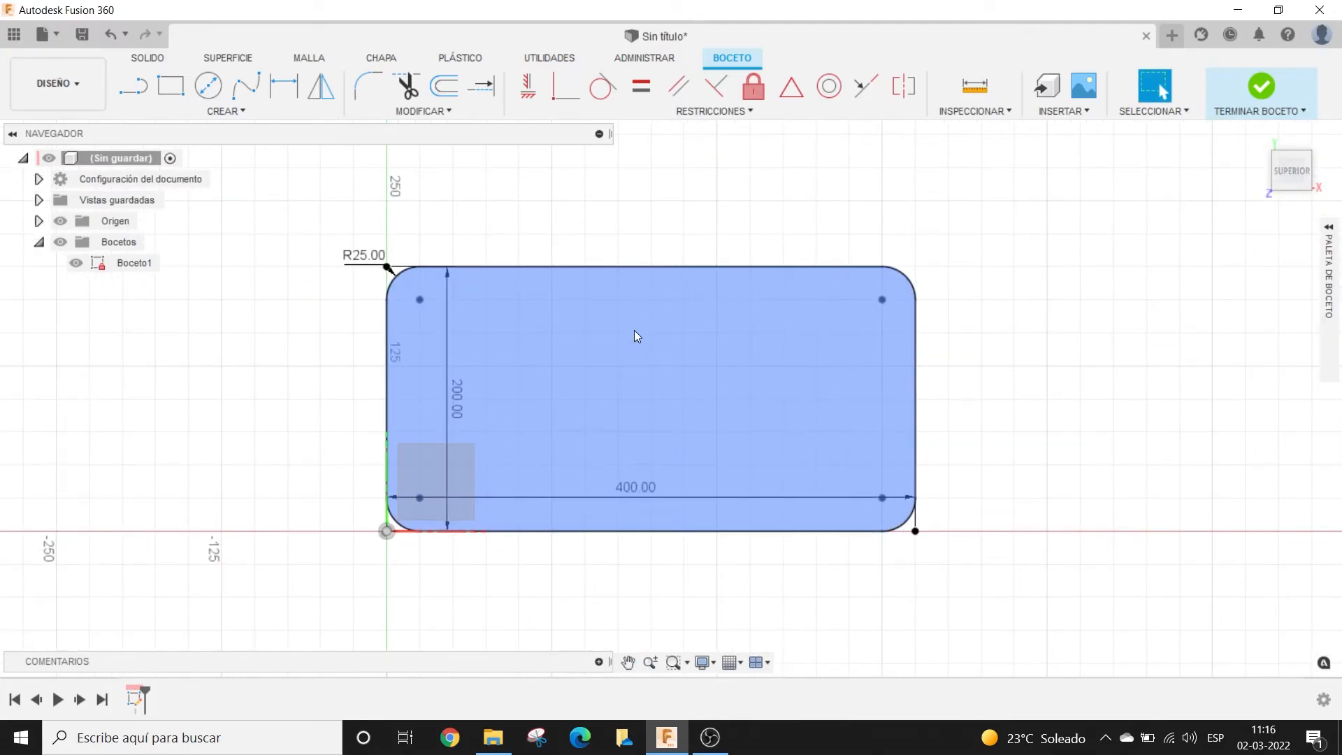
pyautogui.click(1266, 86)
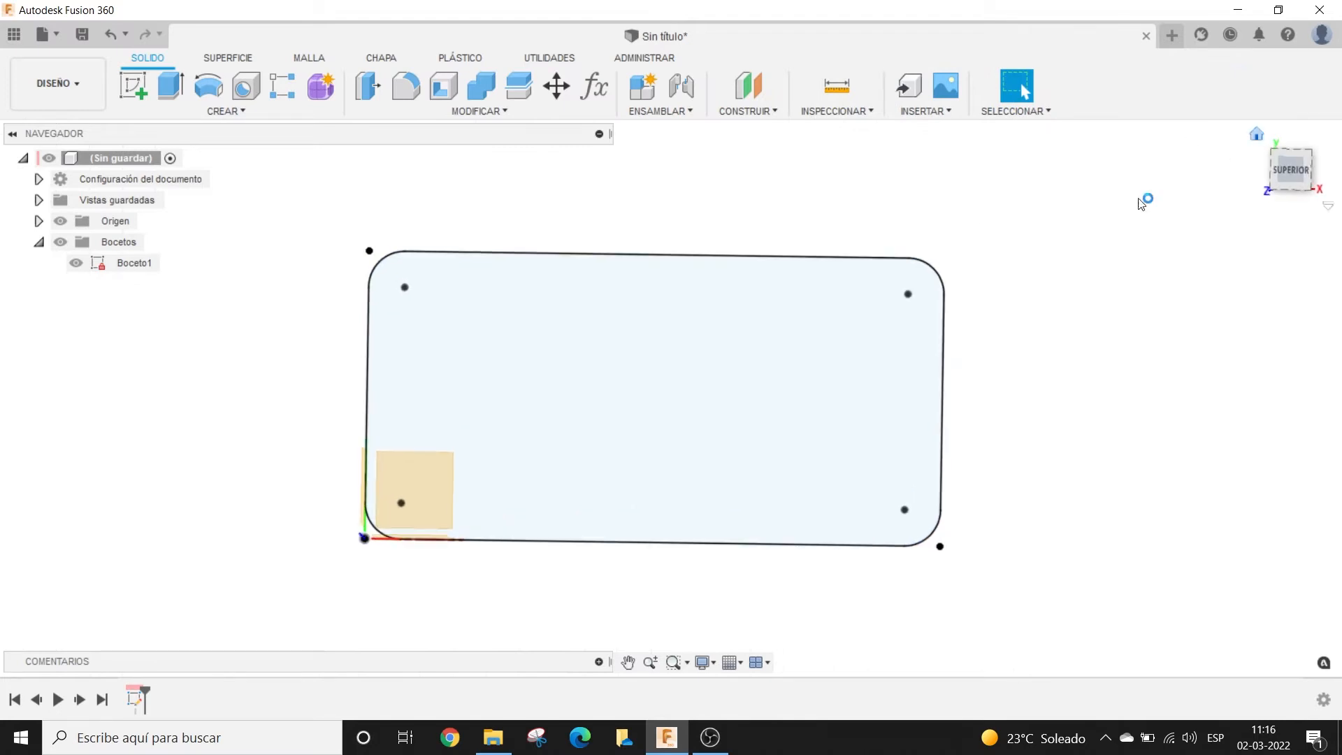
pyautogui.scroll(-1, 560, 428)
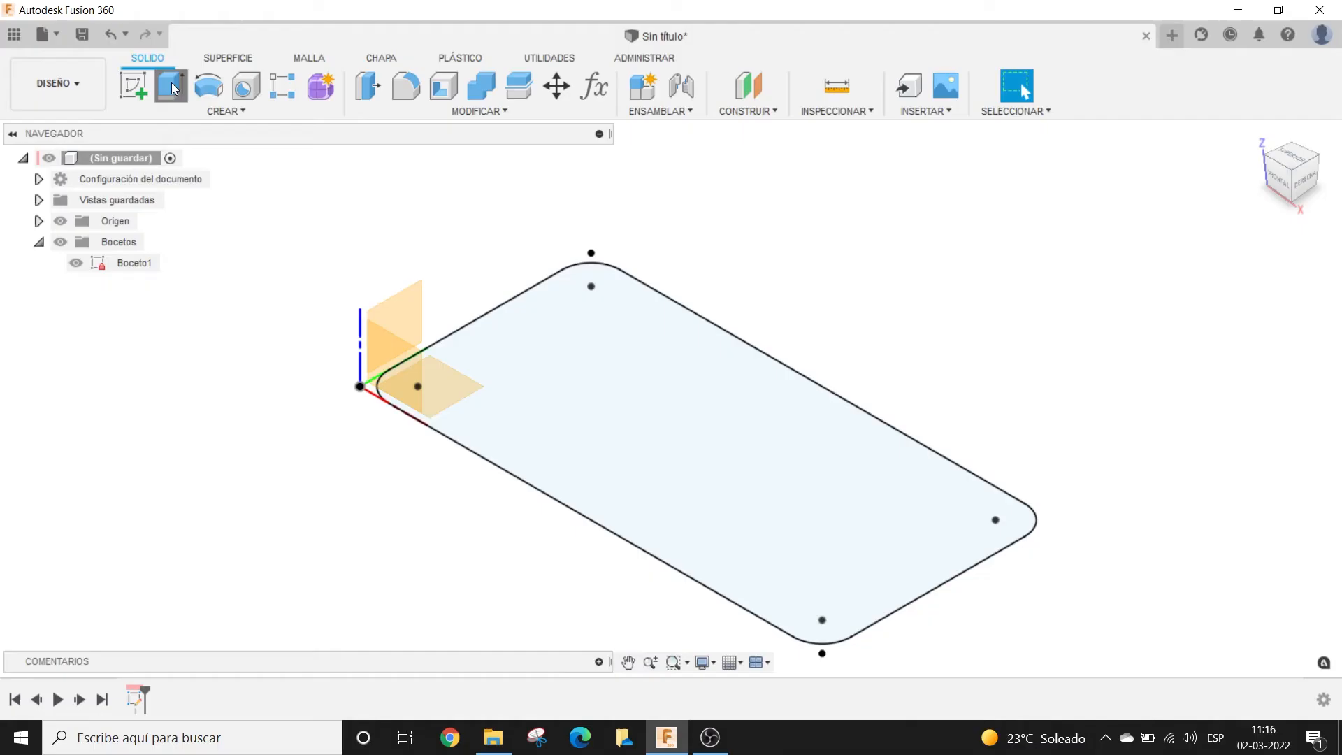
# Step: Start an extrusion of the rounded rectangle profile and set its distance to 12 mm
pyautogui.click(287, 108)
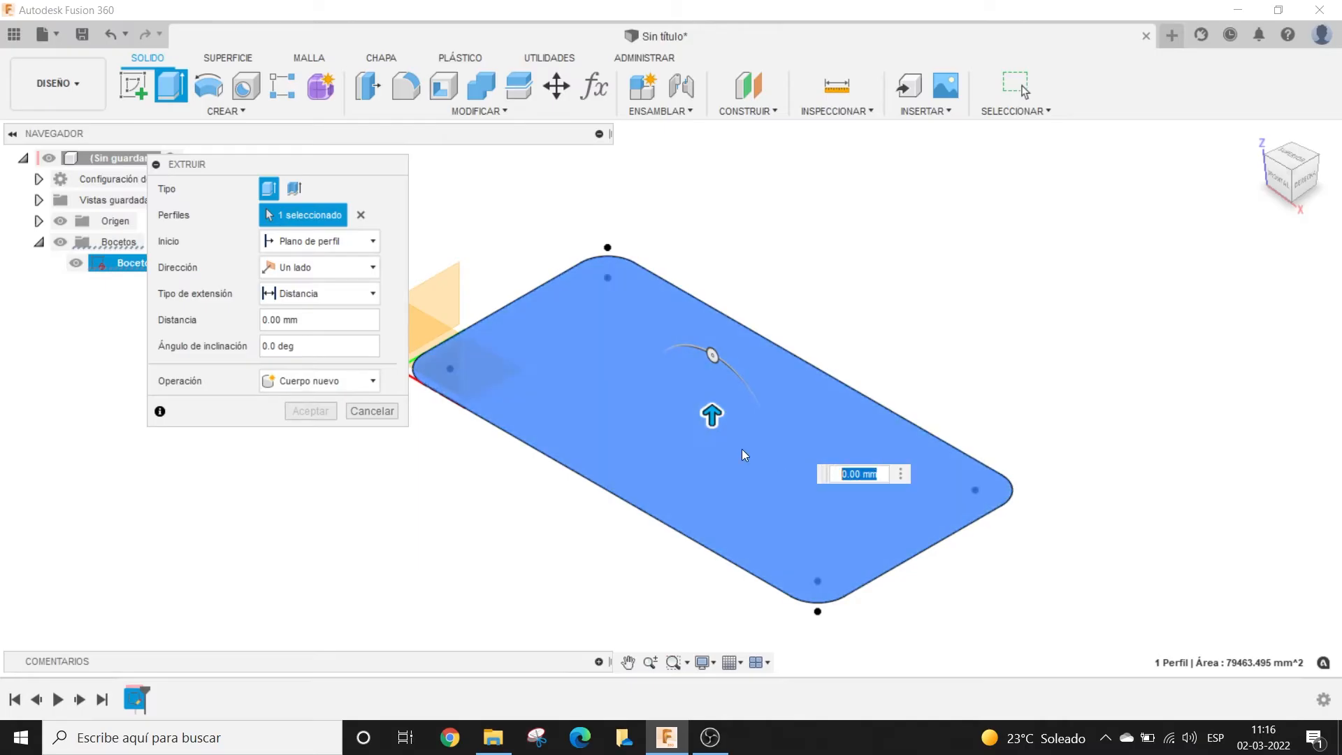
pyautogui.moveTo(713, 418)
pyautogui.mouseDown()
pyautogui.moveTo(715, 323)
pyautogui.moveTo(712, 397)
pyautogui.mouseUp()
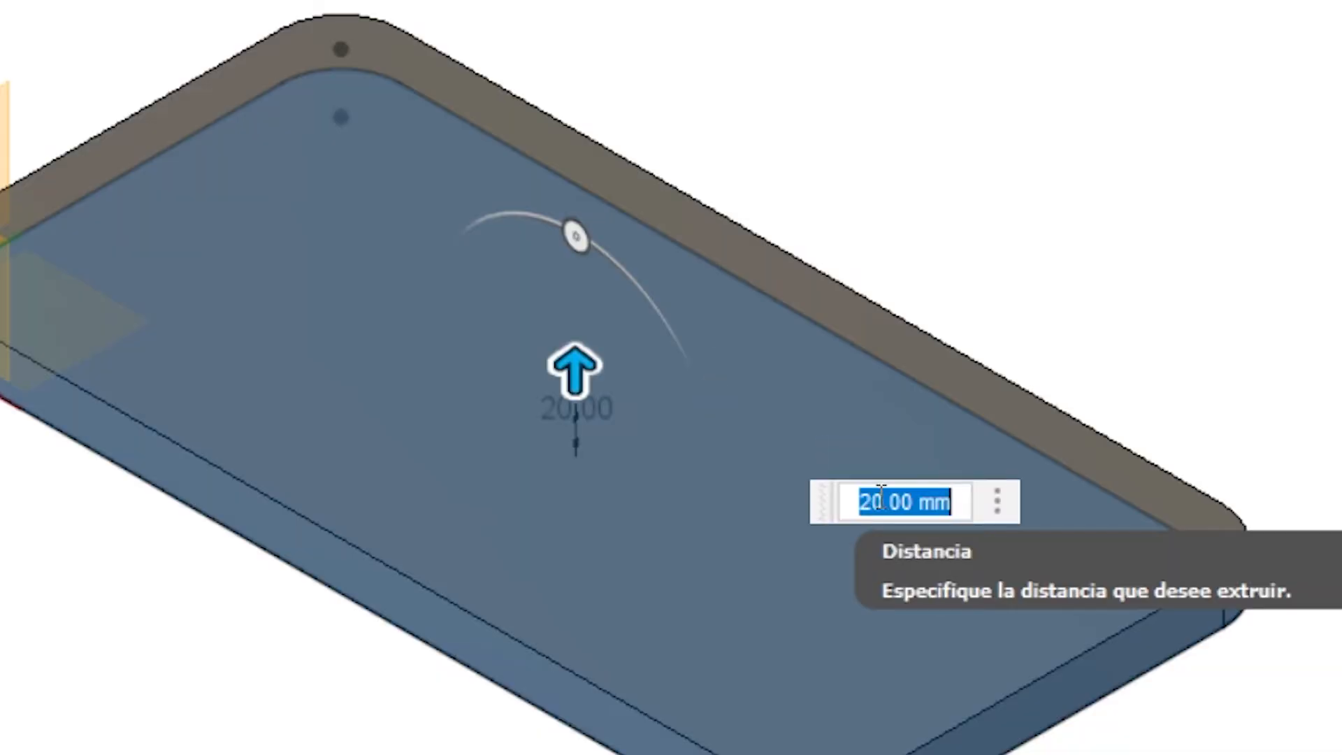
pyautogui.moveTo(882, 498); pyautogui.dragTo(845, 497)
pyautogui.write('12')
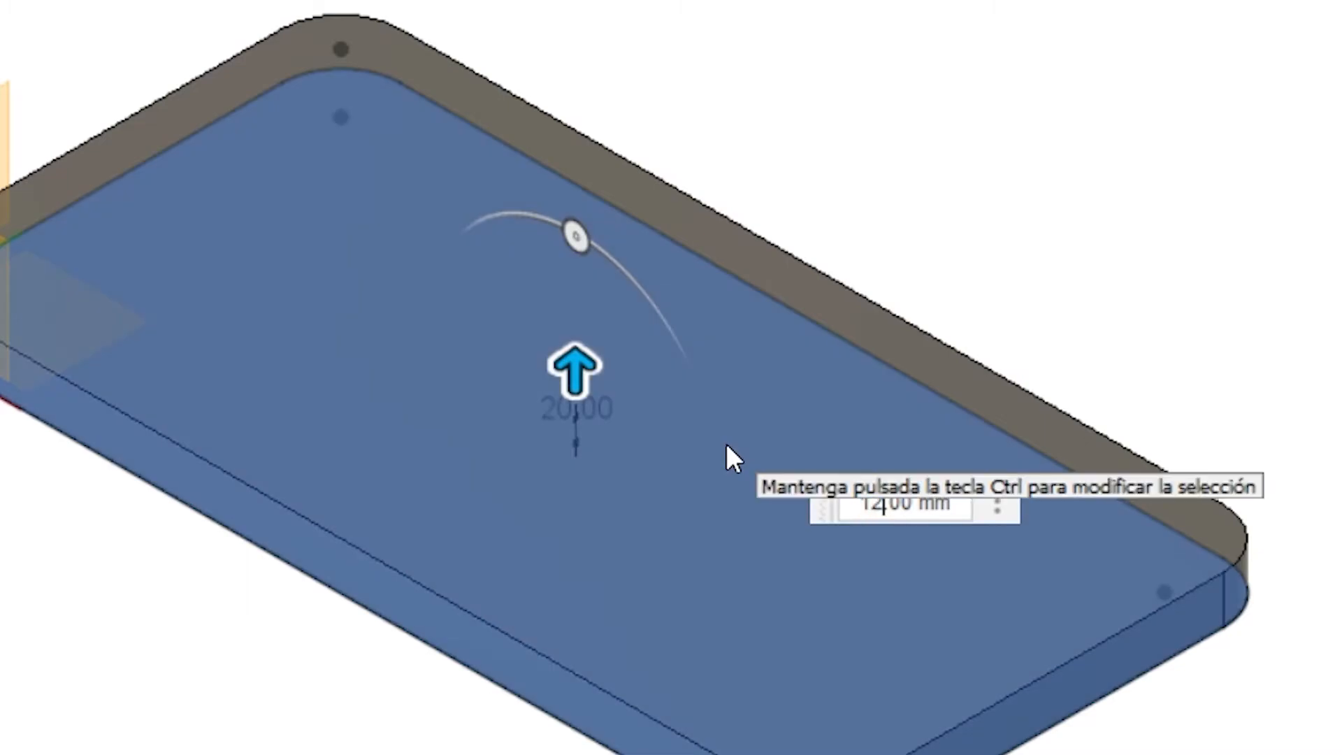
pyautogui.scroll(2, 388, 444)
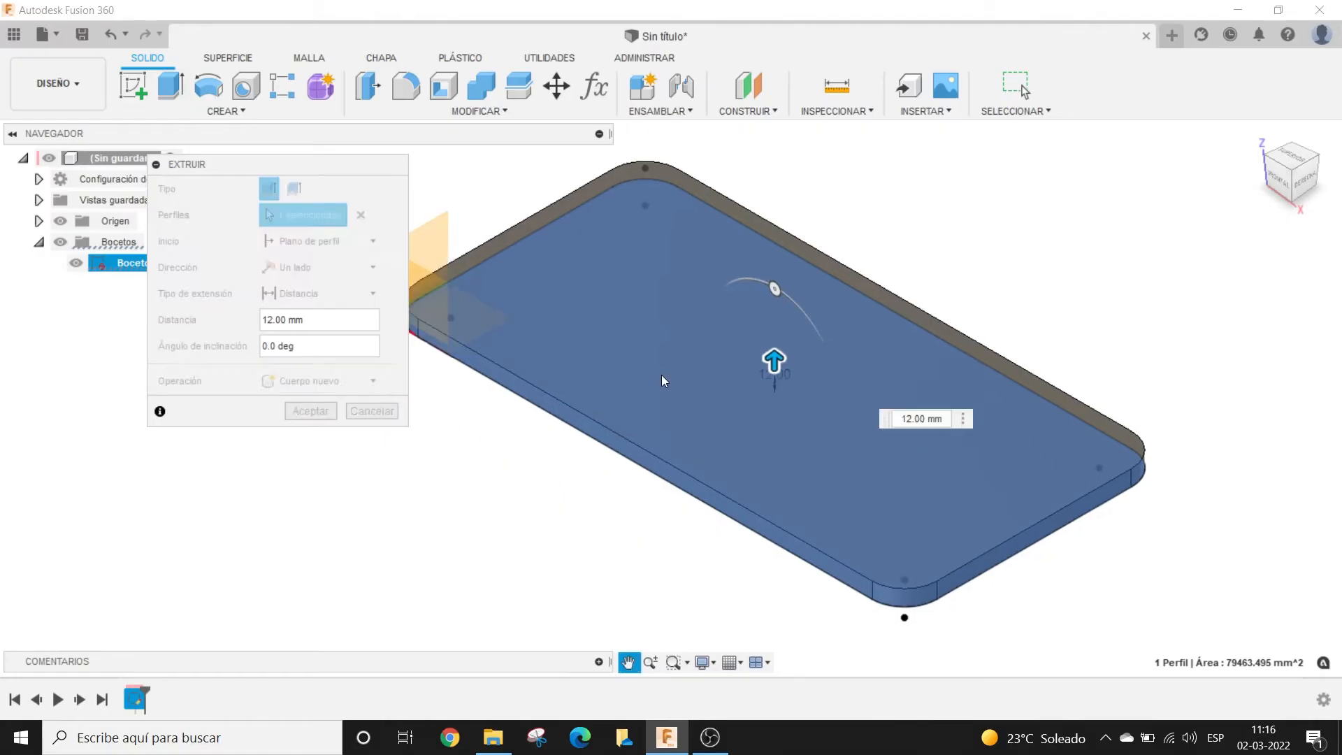
pyautogui.moveTo(586, 394); pyautogui.dragTo(689, 382, button='middle')
pyautogui.scroll(1, 575, 360)
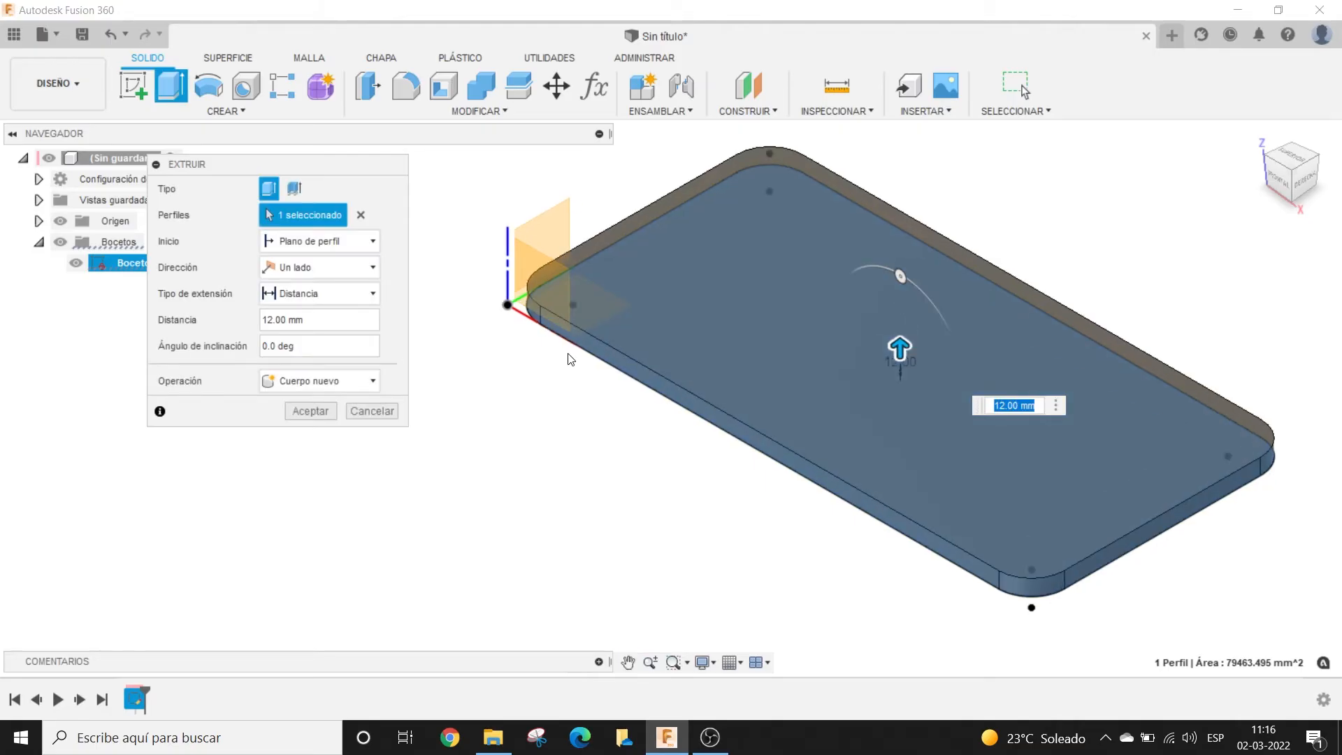
pyautogui.scroll(2, 758, 331)
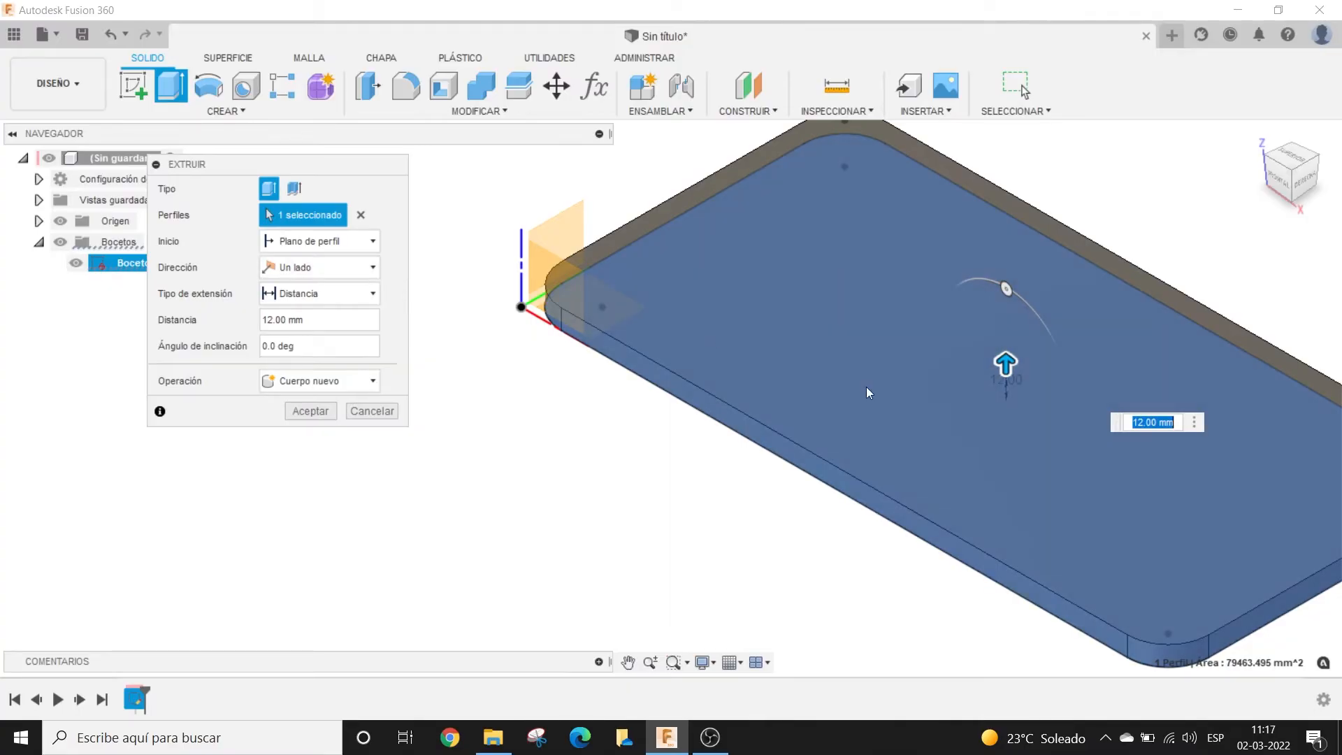
# Step: Reverse the extrusion by setting its distance to -12 mm, and complete it as a new body
pyautogui.click(1128, 423)
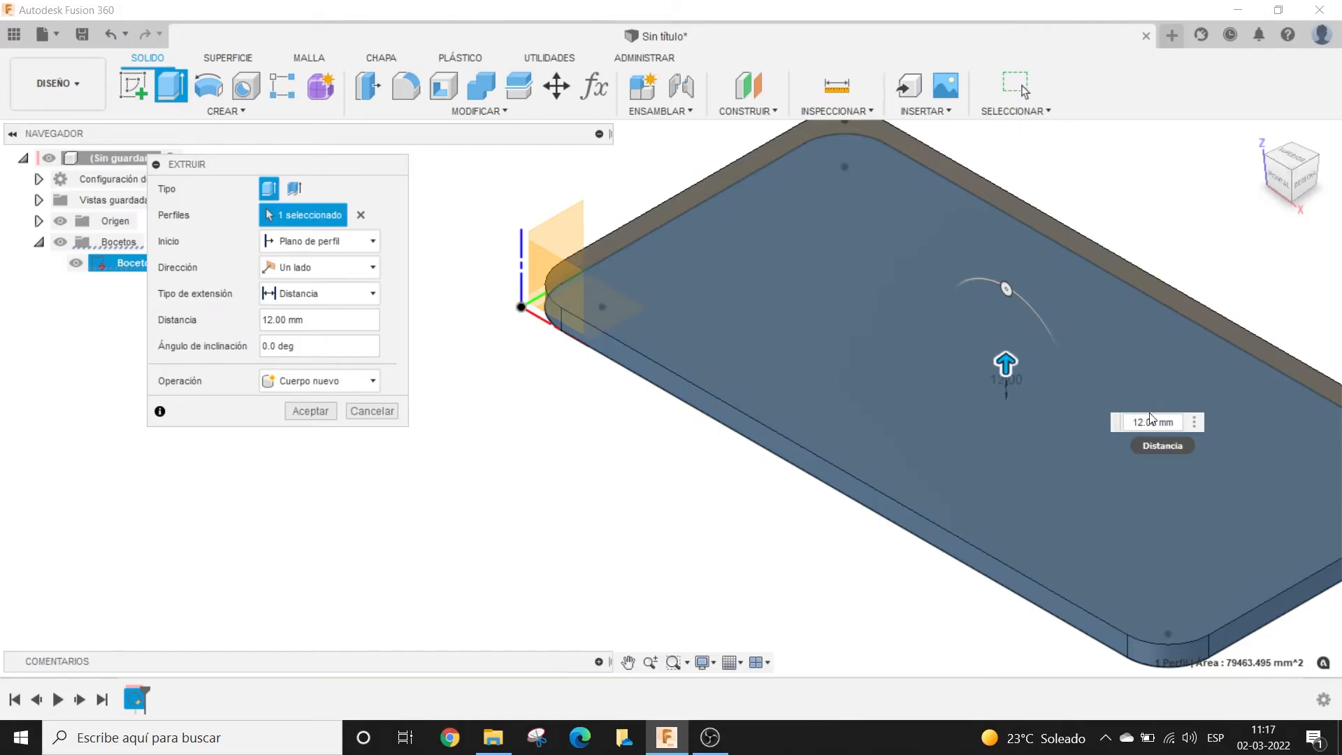
pyautogui.write('-')
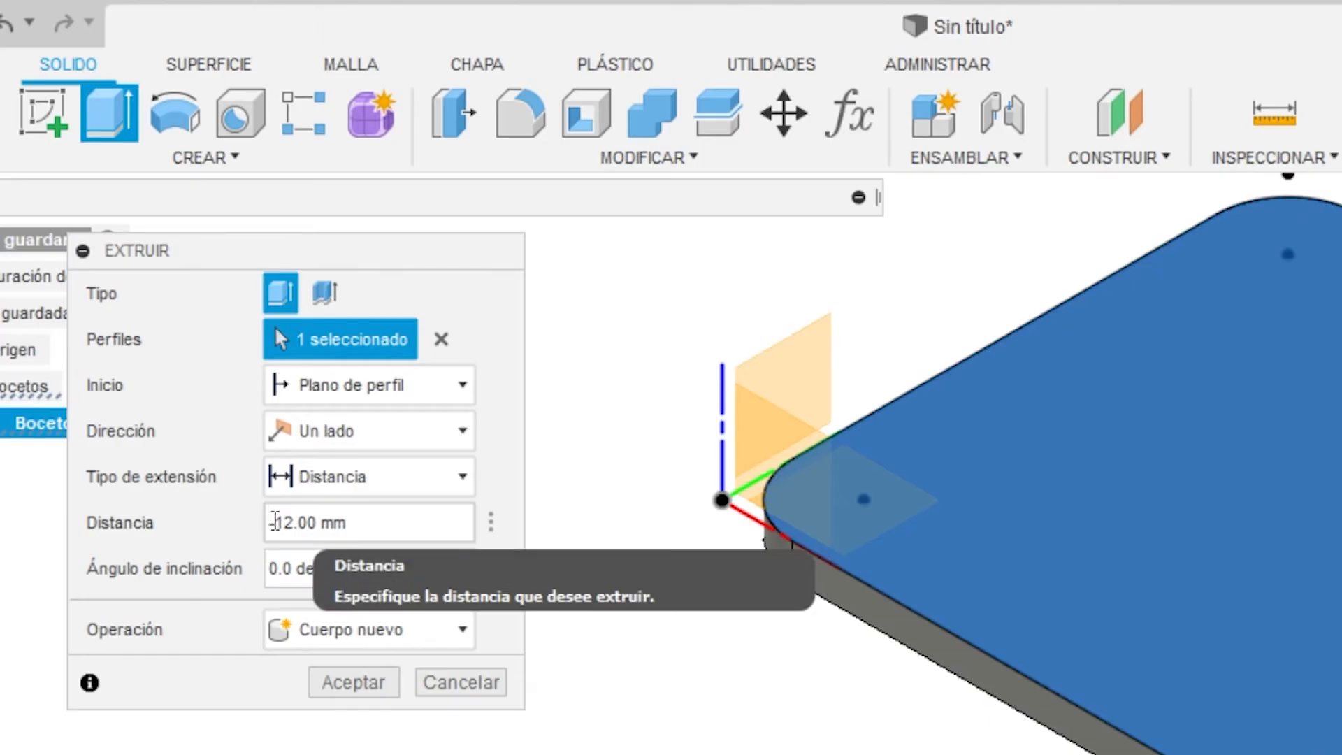
pyautogui.moveTo(277, 522); pyautogui.dragTo(270, 523)
pyautogui.click(358, 529)
pyautogui.scroll(-2, 912, 599)
pyautogui.scroll(5, 827, 487)
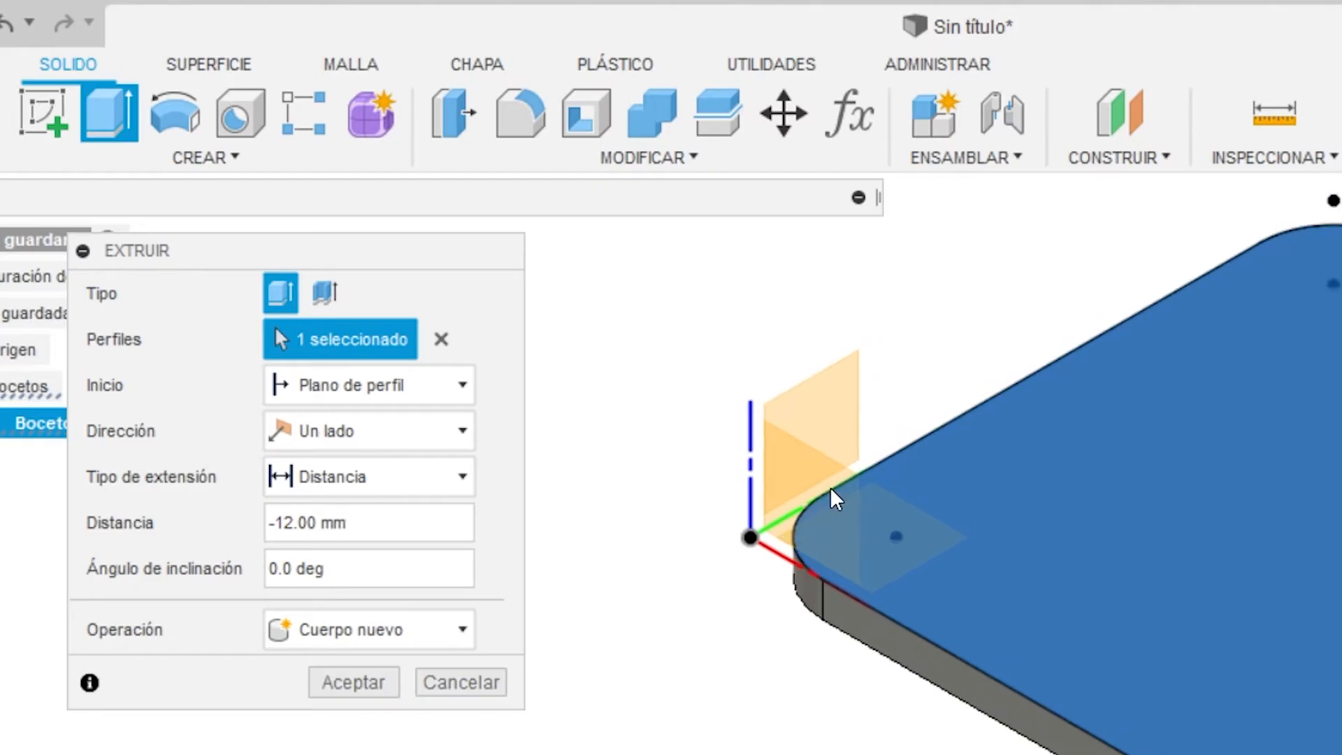
pyautogui.scroll(-3, 795, 563)
pyautogui.scroll(-1, 566, 345)
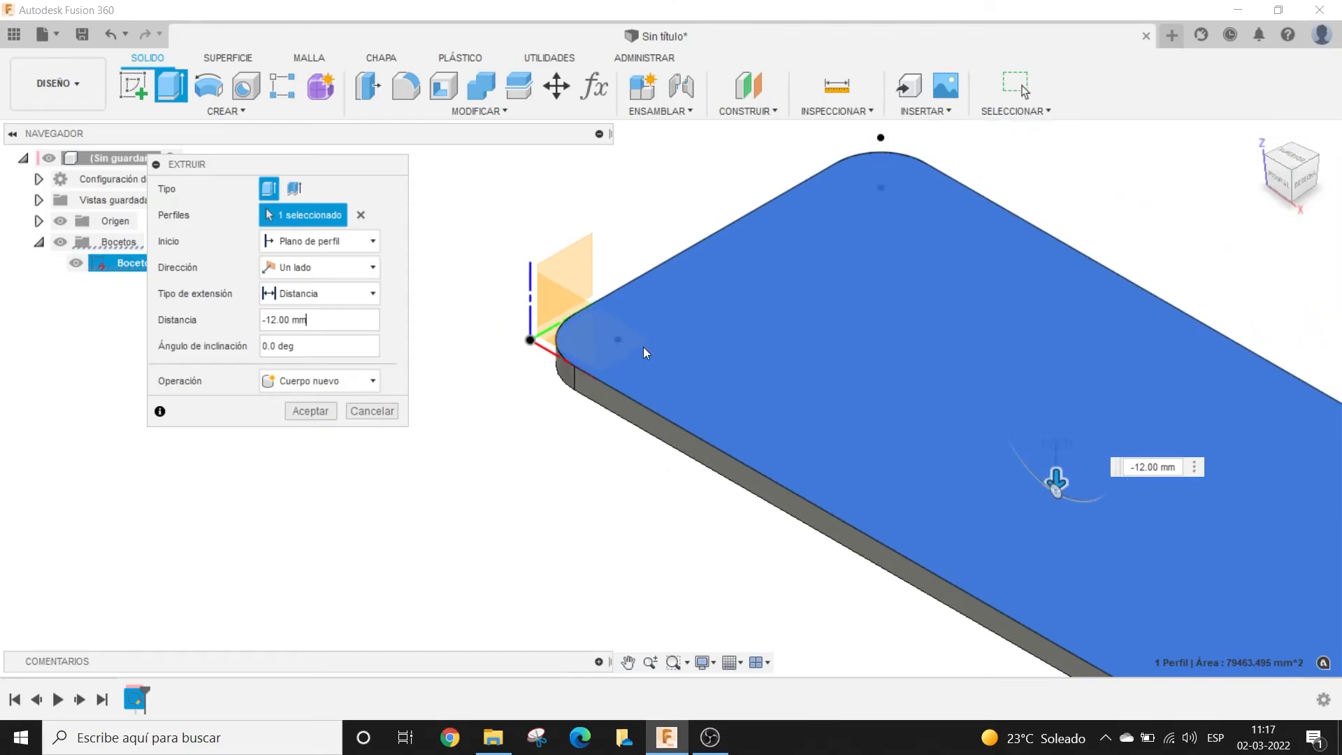
pyautogui.moveTo(562, 338); pyautogui.dragTo(174, 235, button='middle')
pyautogui.moveTo(720, 395); pyautogui.dragTo(869, 434, button='middle')
pyautogui.click(296, 414)
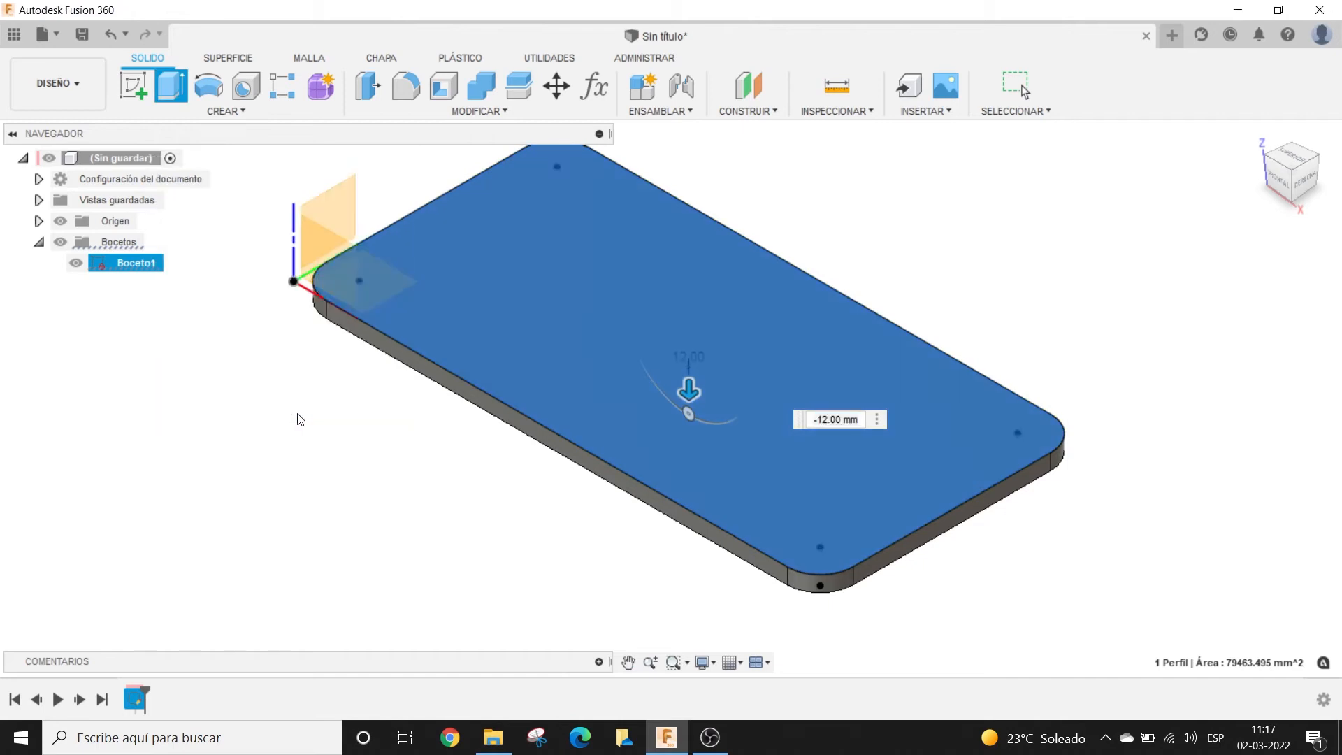
pyautogui.scroll(-1, 386, 451)
pyautogui.moveTo(386, 449); pyautogui.dragTo(465, 473, button='middle')
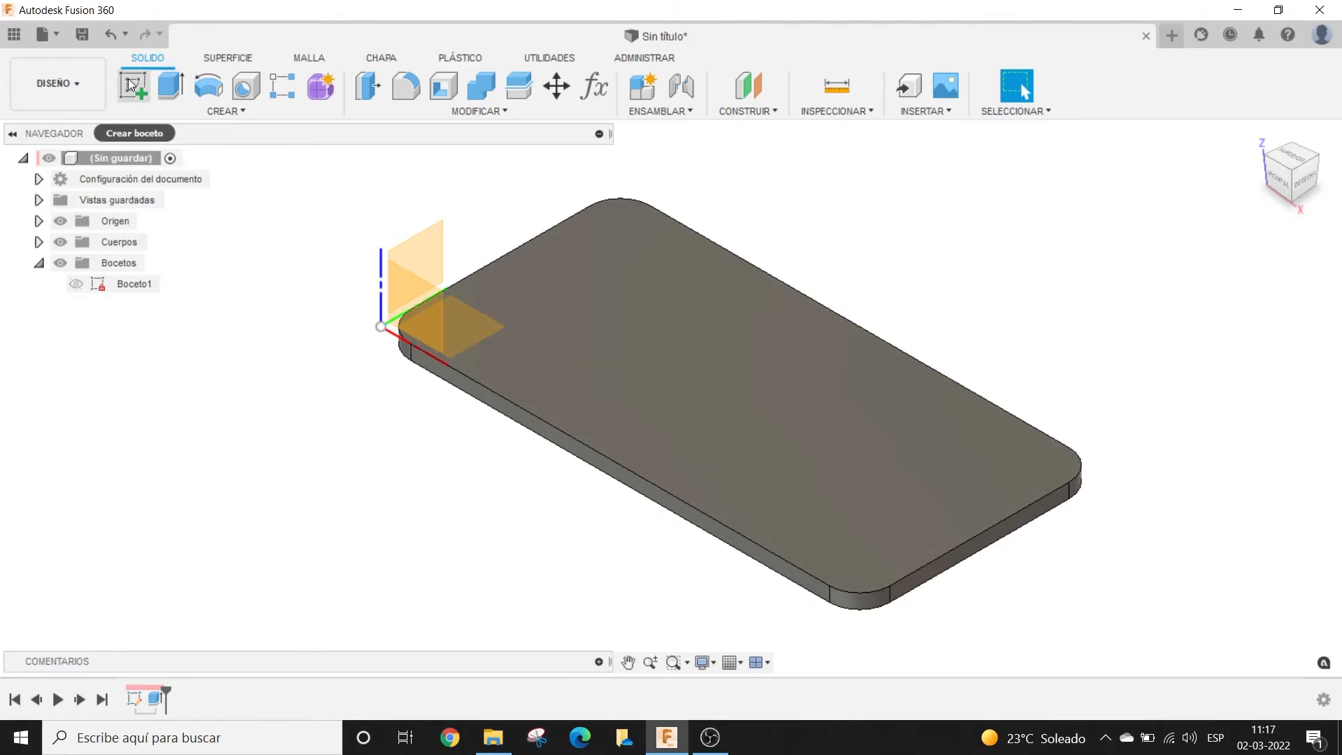
# Step: Start a new sketch on the plate's top face
pyautogui.click(128, 86)
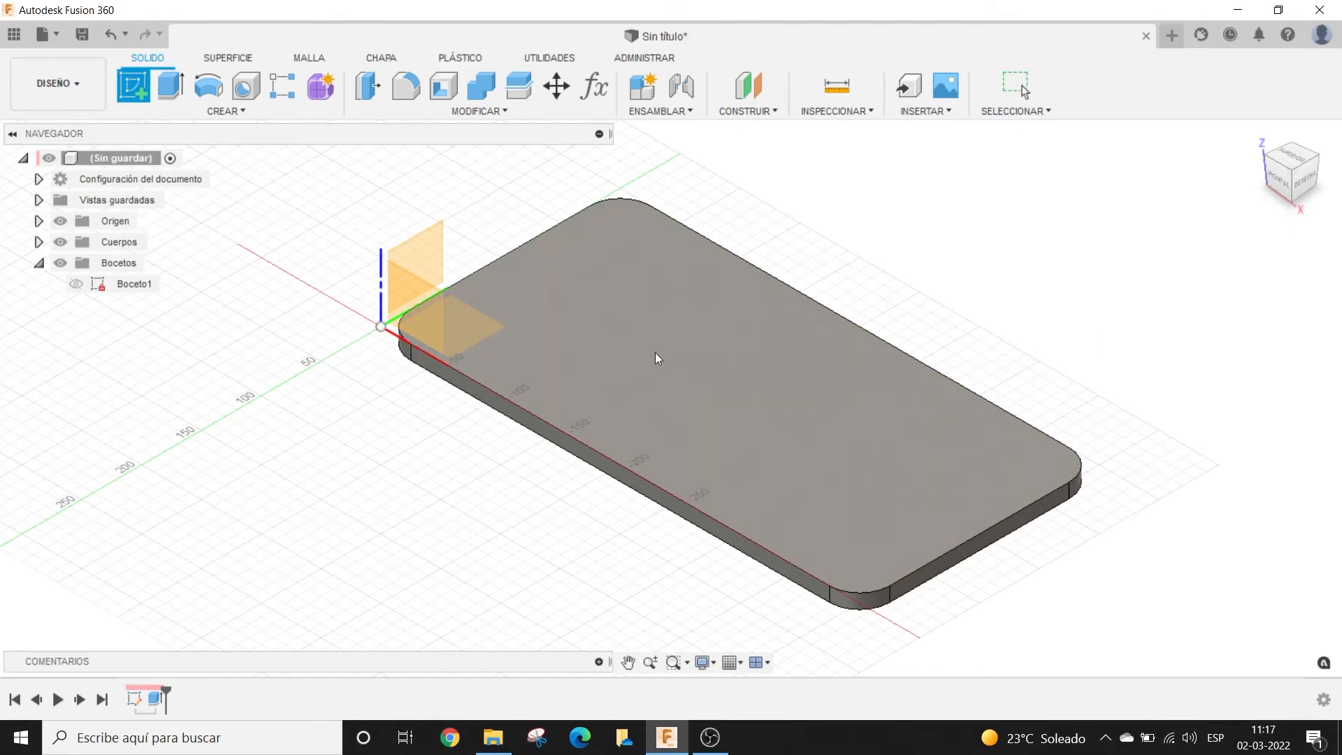
pyautogui.click(656, 353)
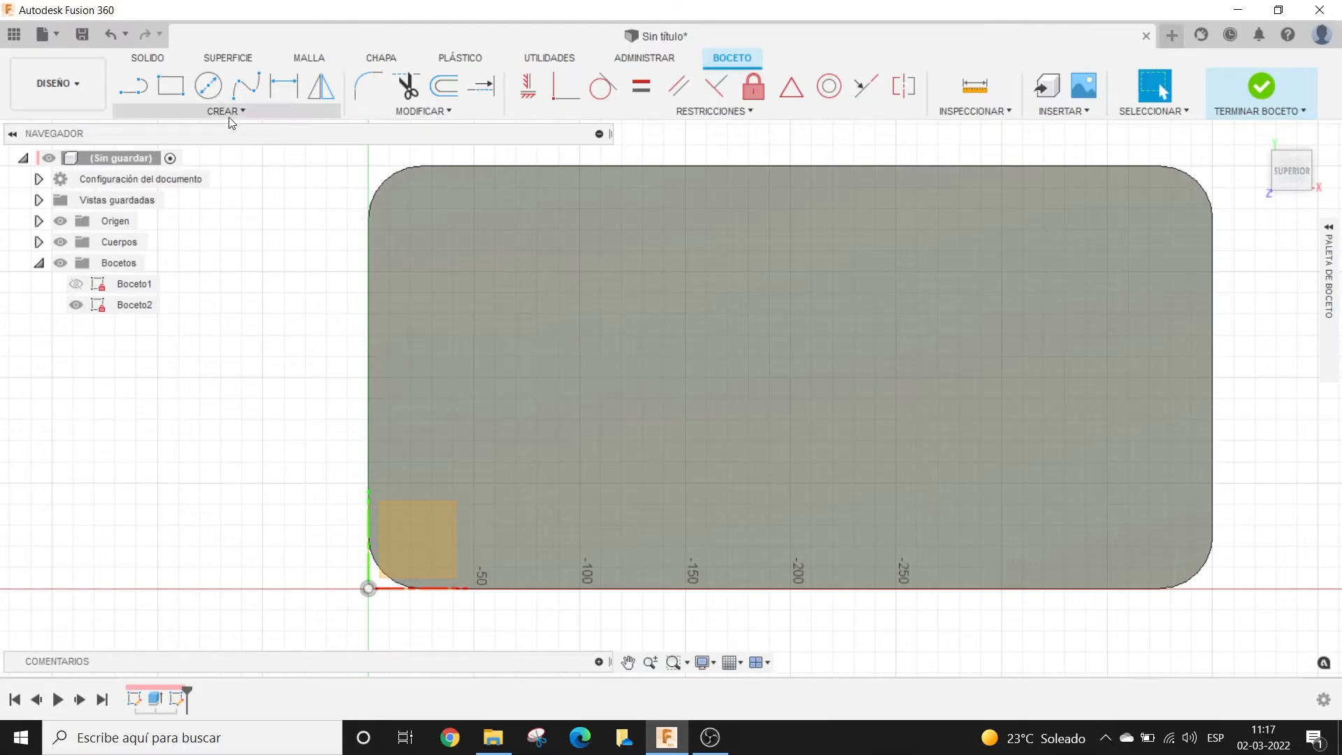
pyautogui.click(228, 112)
pyautogui.moveTo(183, 245)
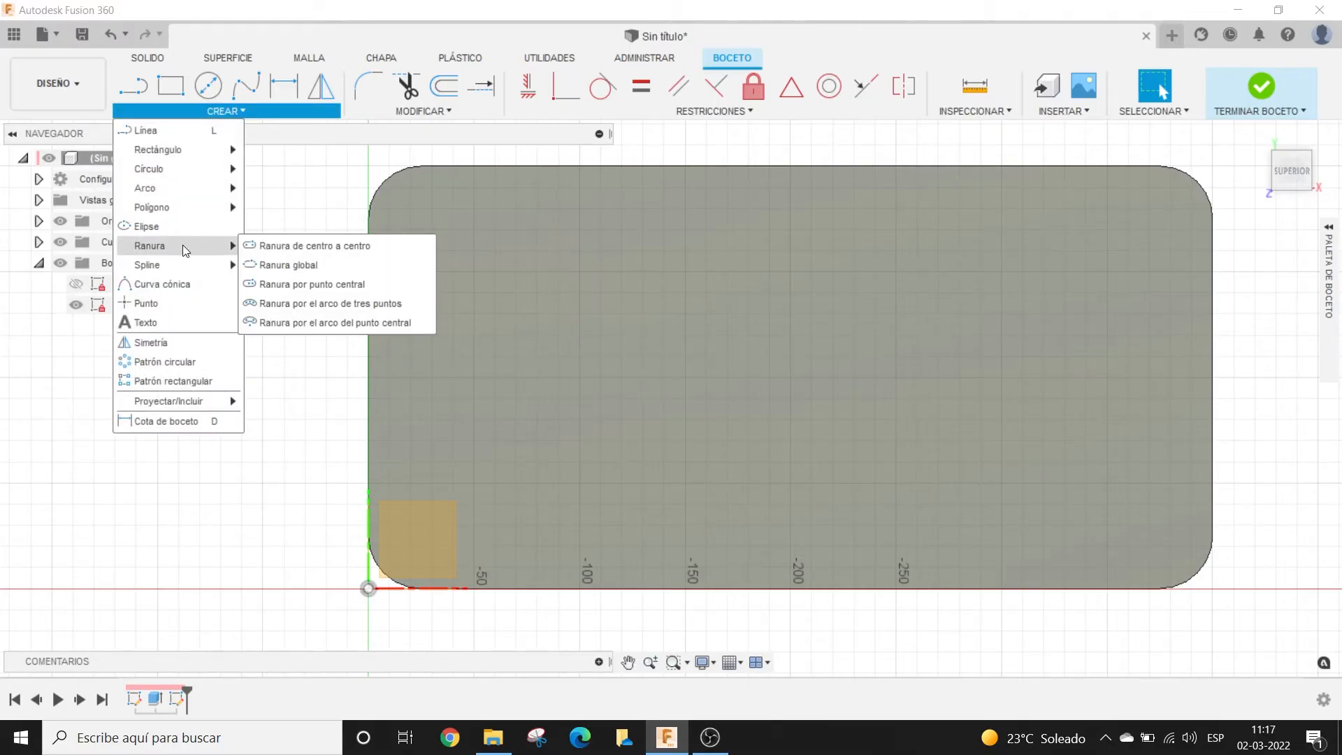
pyautogui.click(284, 200)
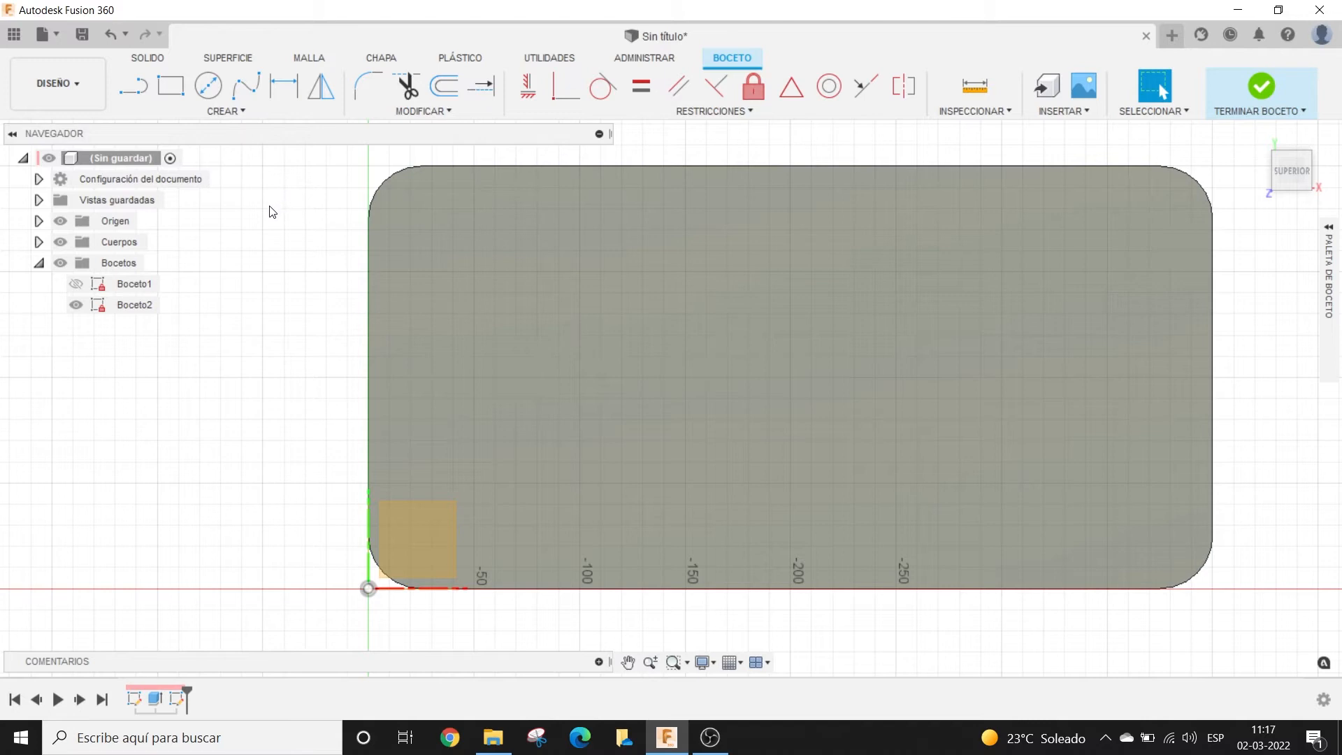
pyautogui.scroll(-1, 755, 309)
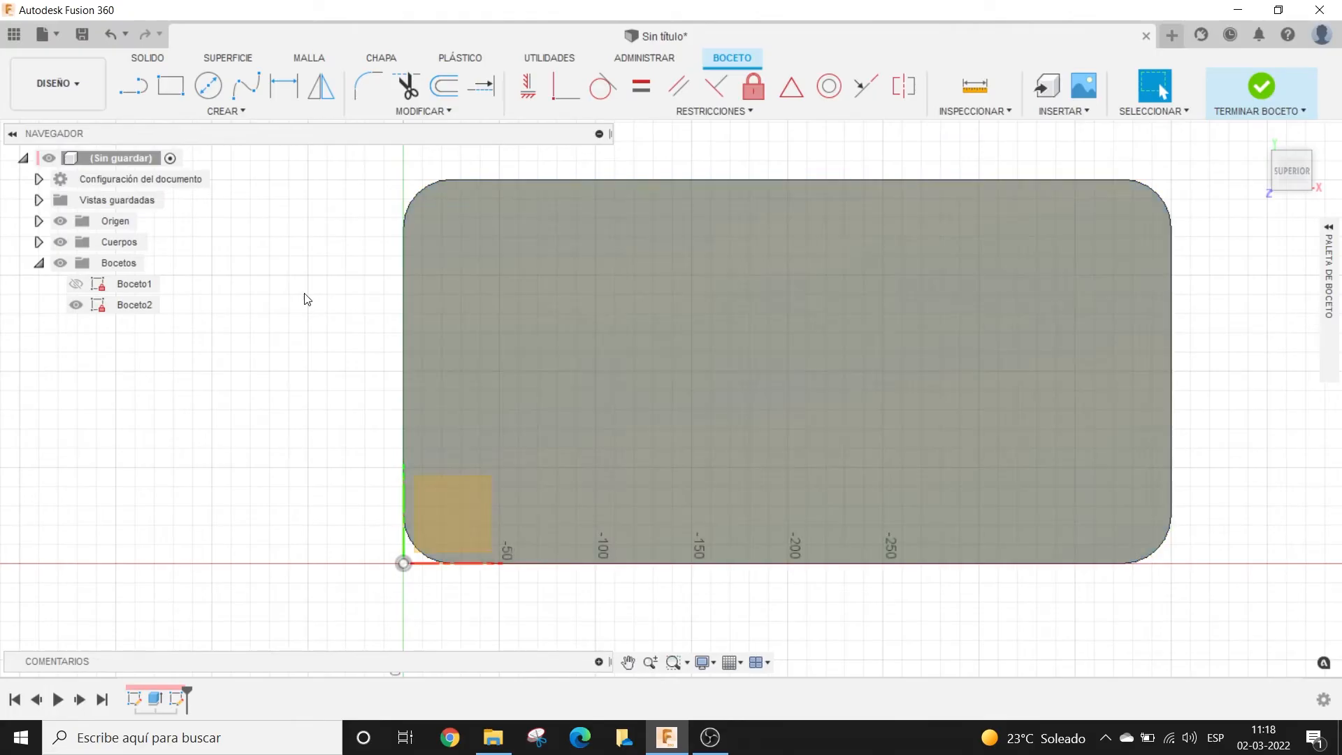
pyautogui.moveTo(309, 291); pyautogui.dragTo(305, 311, button='middle')
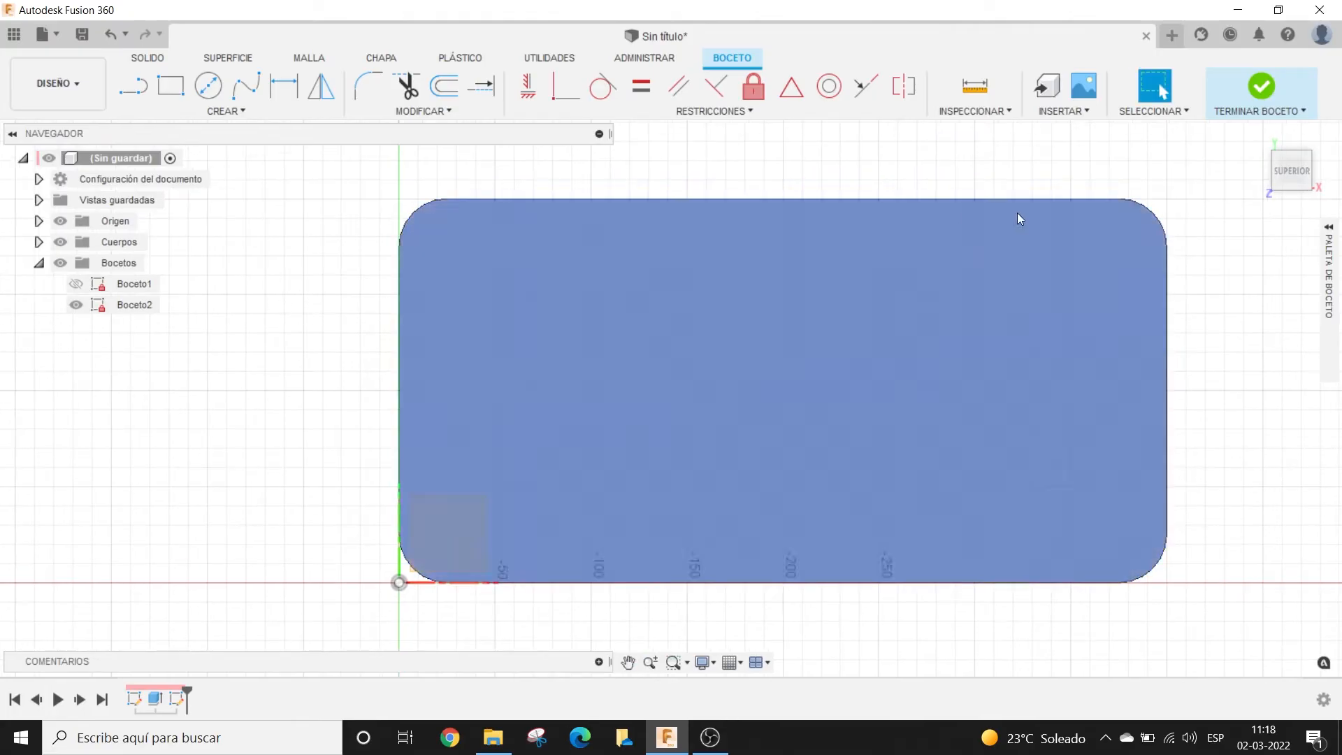
# Step: Expand the sketch palette and set the line type to construction
pyautogui.click(1329, 228)
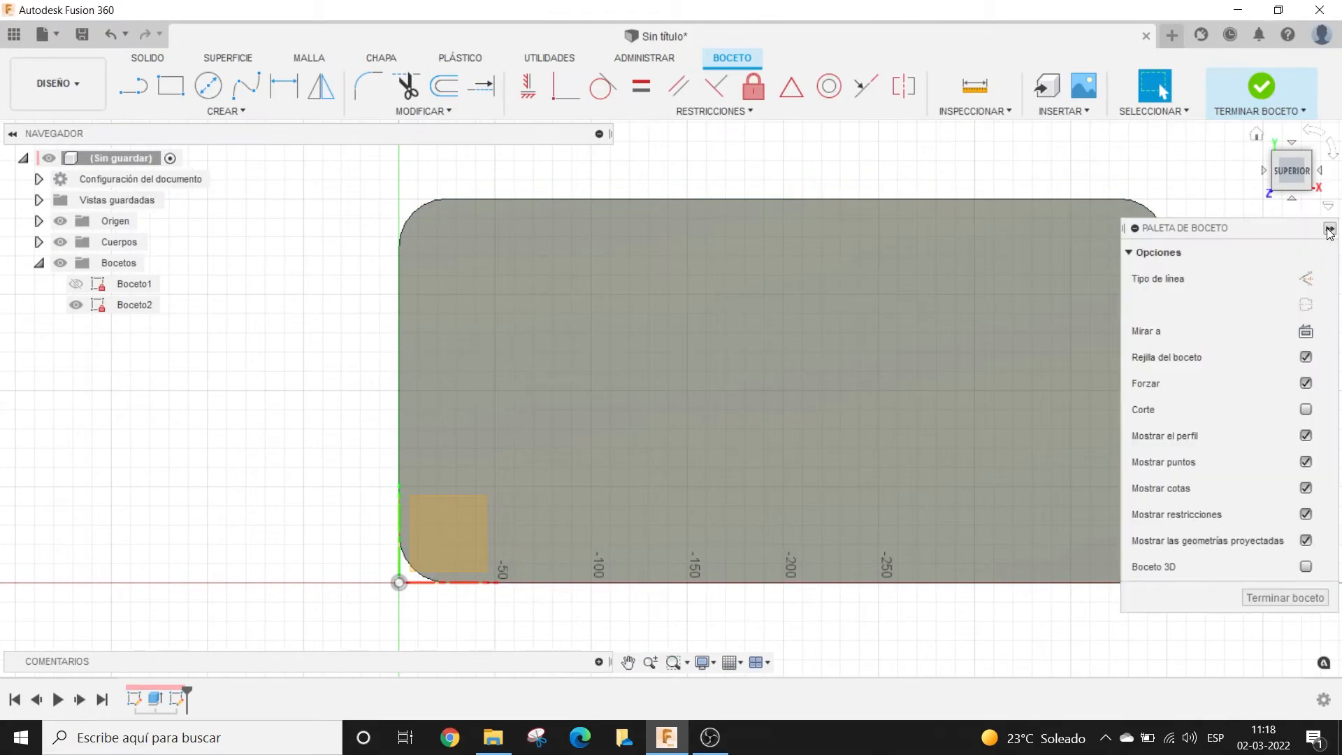
pyautogui.click(1307, 280)
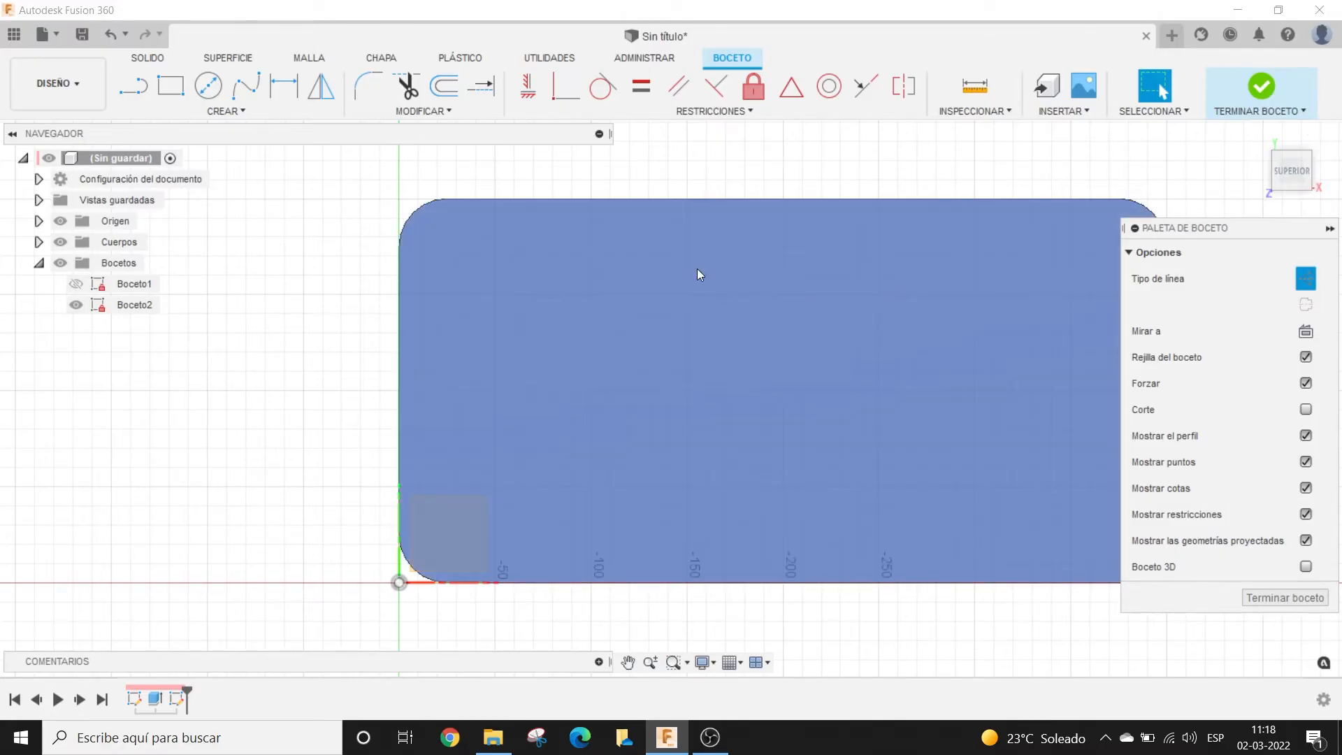
pyautogui.moveTo(341, 256); pyautogui.dragTo(277, 257, button='middle')
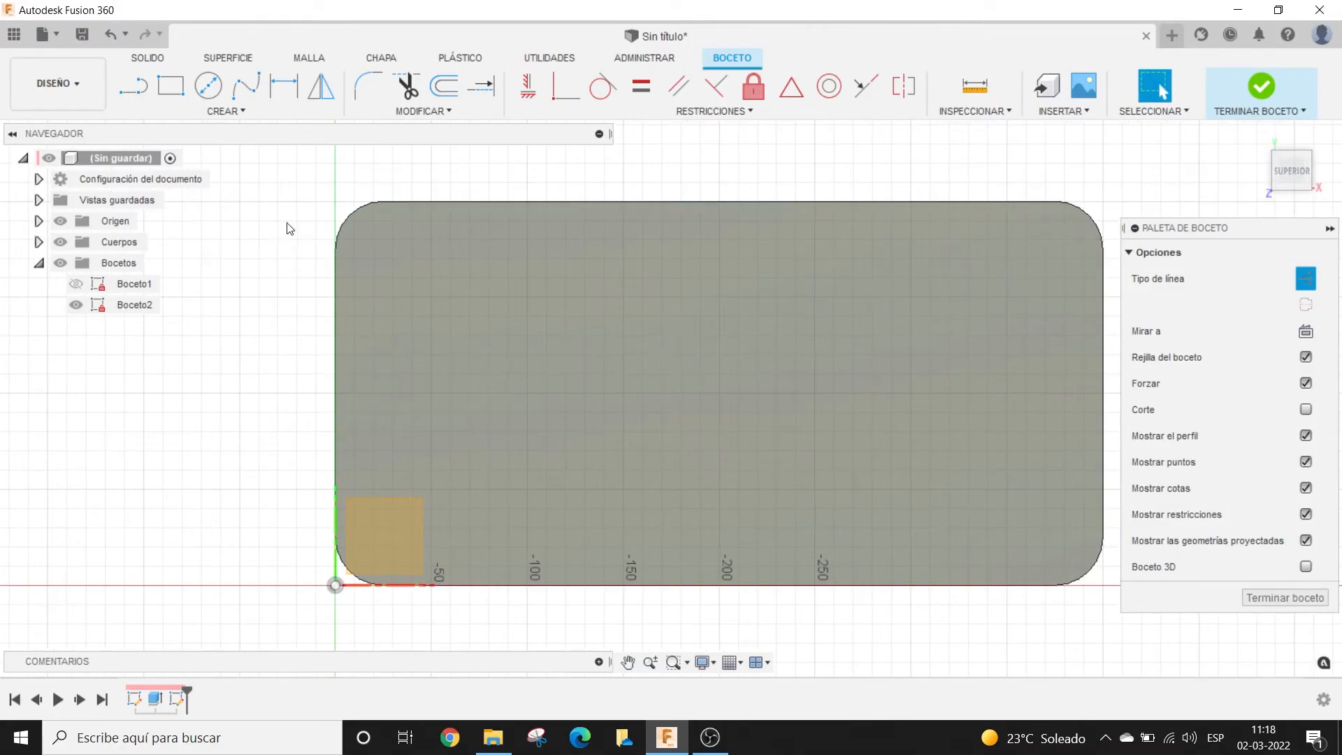
pyautogui.click(135, 92)
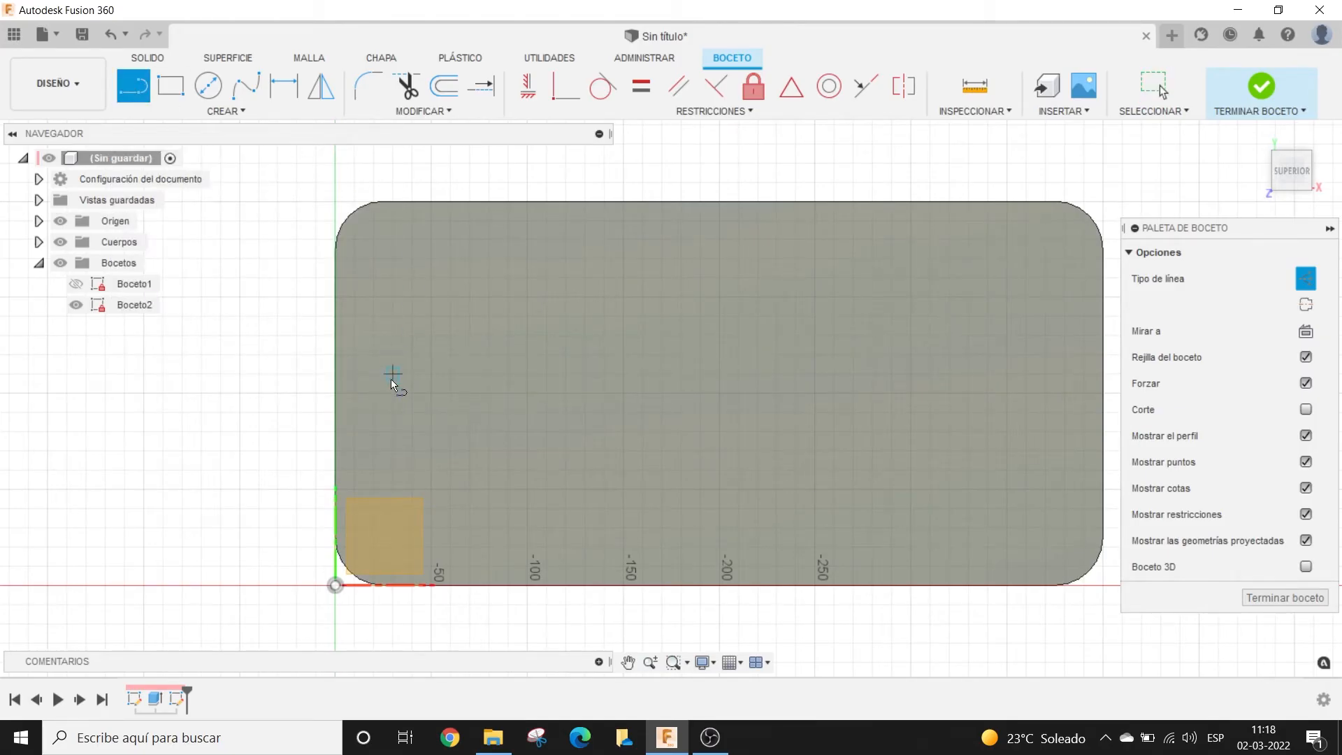
pyautogui.click(488, 362)
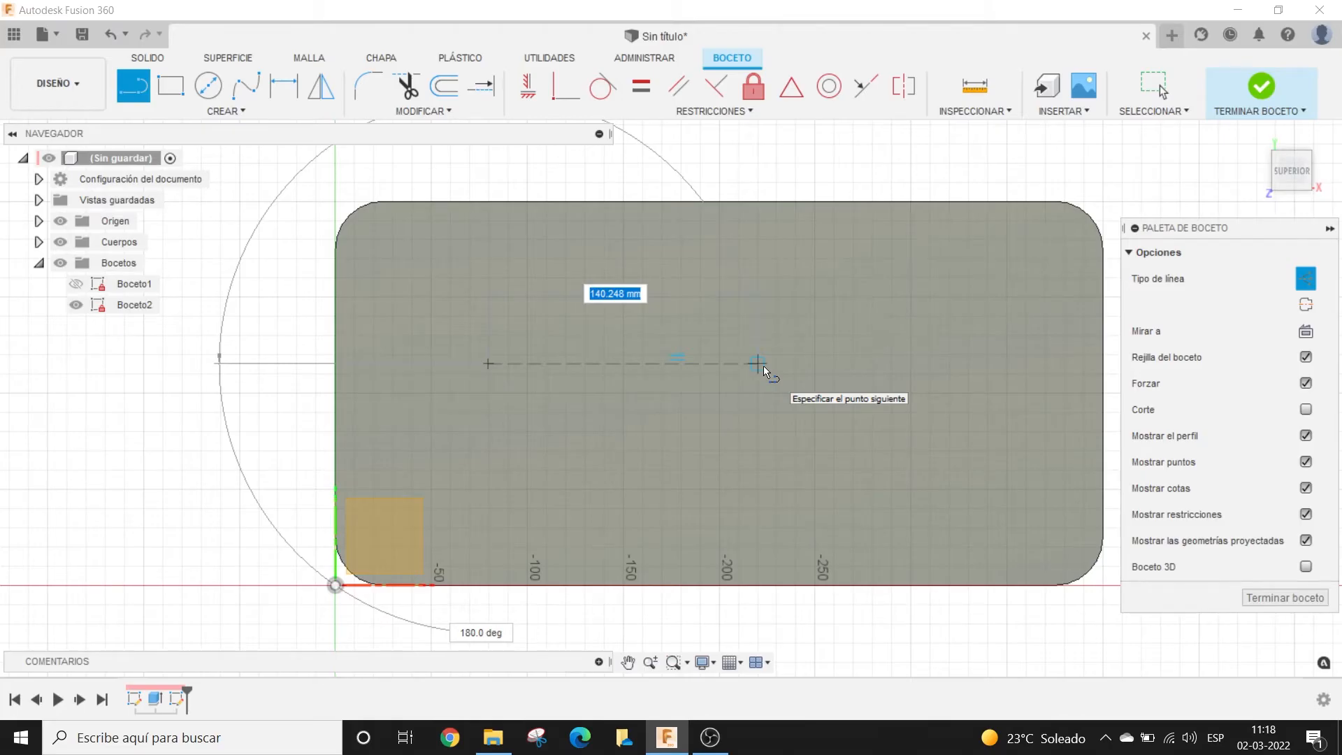
pyautogui.press('Escape')
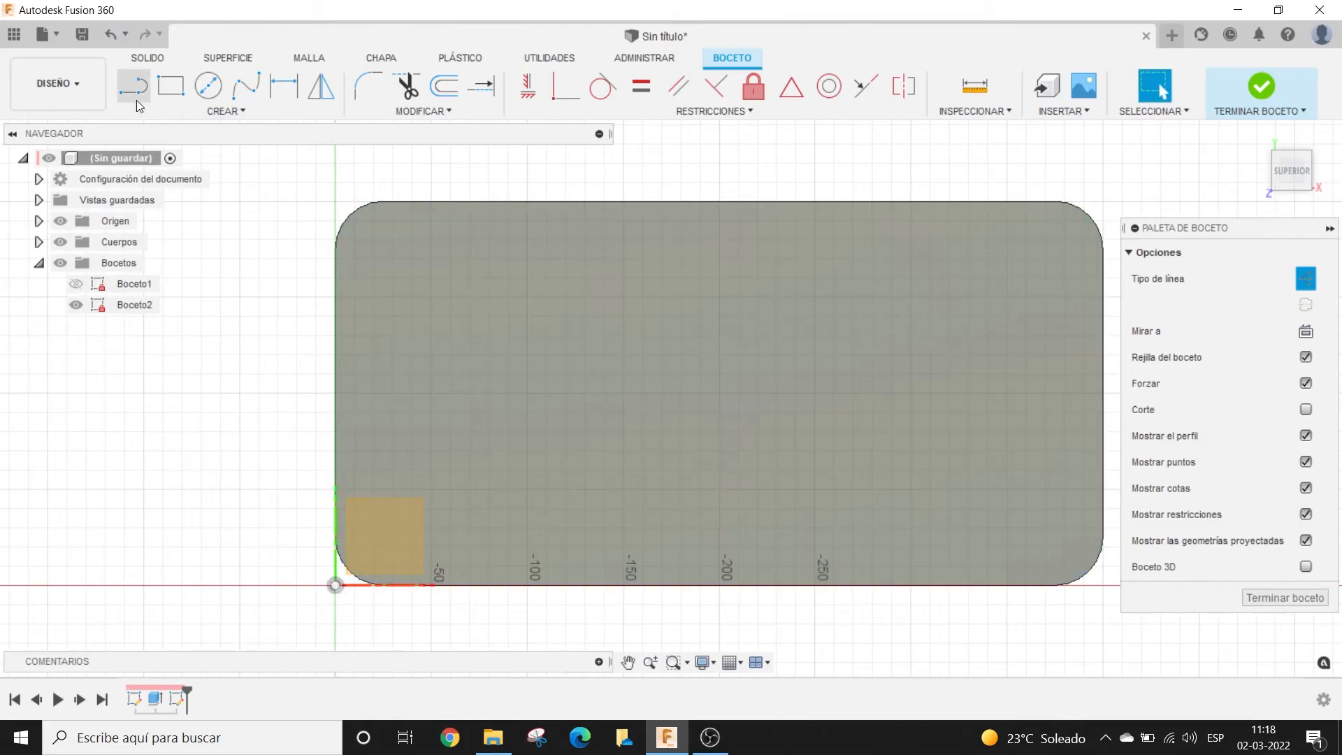
# Step: Draw a horizontal construction line across the plate, from the midpoint of its left edge to the midpoint of its right edge
pyautogui.click(135, 86)
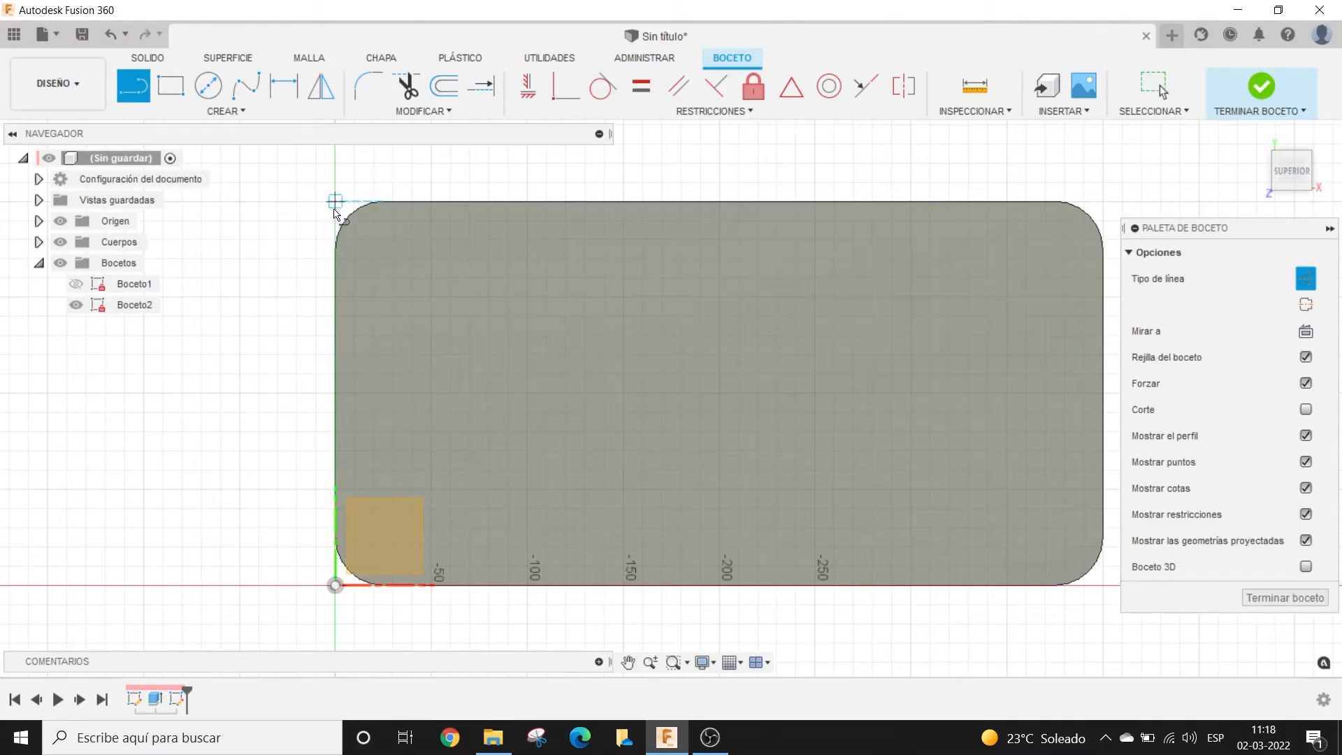
pyautogui.click(335, 586)
pyautogui.click(660, 406)
pyautogui.moveTo(724, 415); pyautogui.dragTo(590, 392, button='middle')
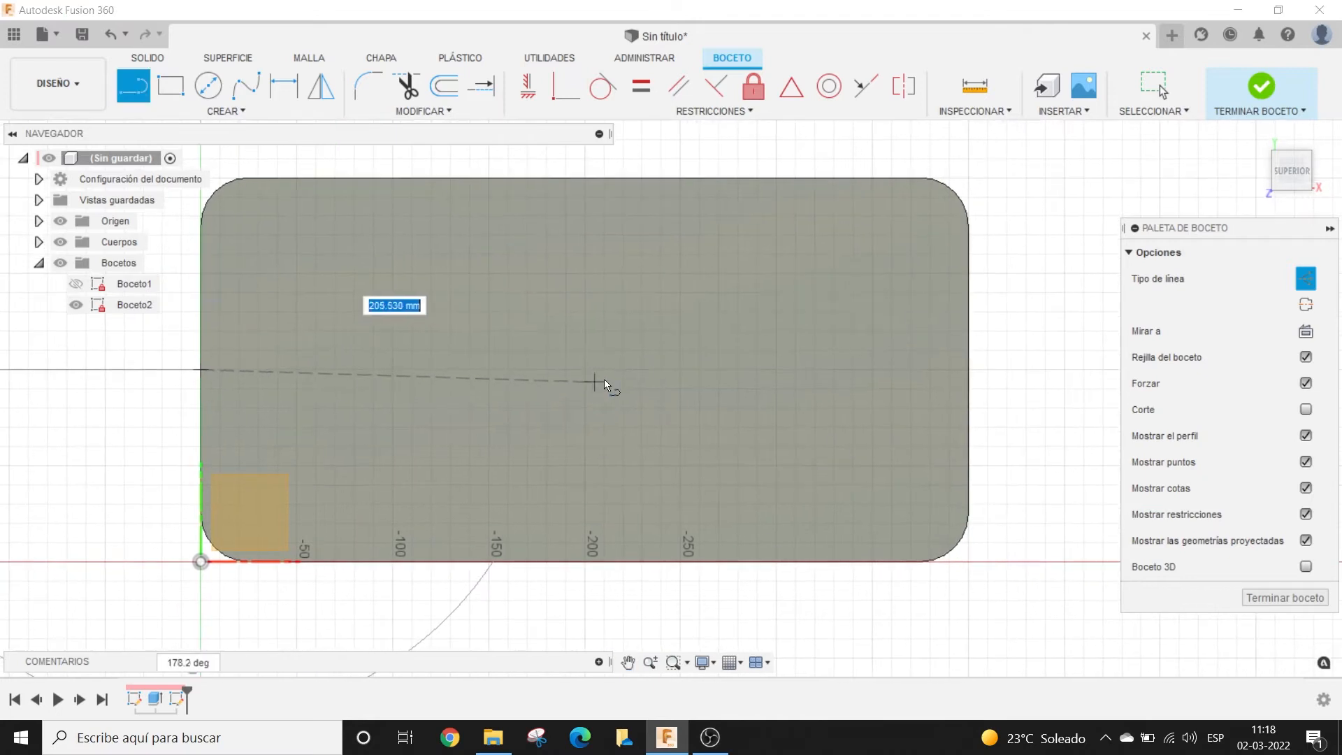
pyautogui.click(970, 371)
pyautogui.scroll(-1, 379, 362)
pyautogui.press('Escape')
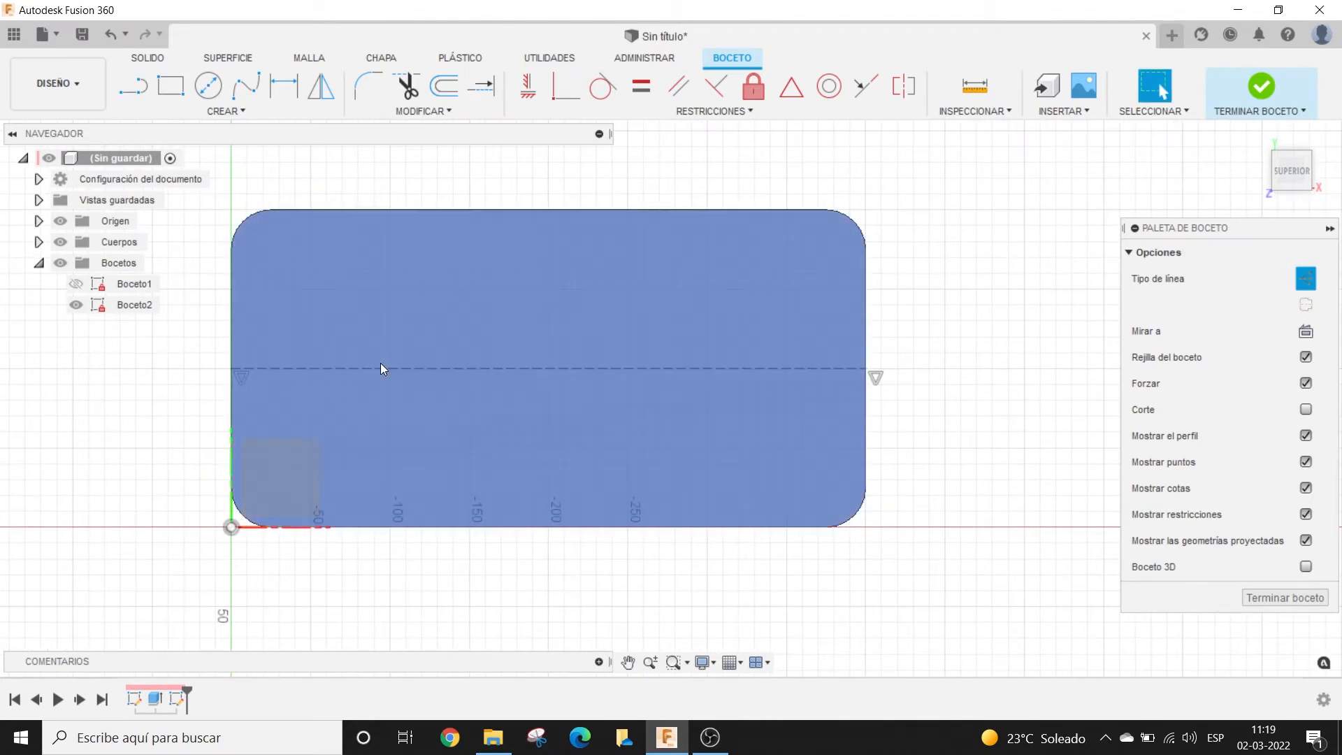
# Step: Draw a vertical construction line near the plate's left end, running from its top edge to its bottom edge
pyautogui.moveTo(464, 286); pyautogui.dragTo(691, 286, button='middle')
pyautogui.moveTo(353, 341)
pyautogui.mouseDown(button='middle')
pyautogui.moveTo(354, 329)
pyautogui.moveTo(212, 337)
pyautogui.mouseUp(button='middle')
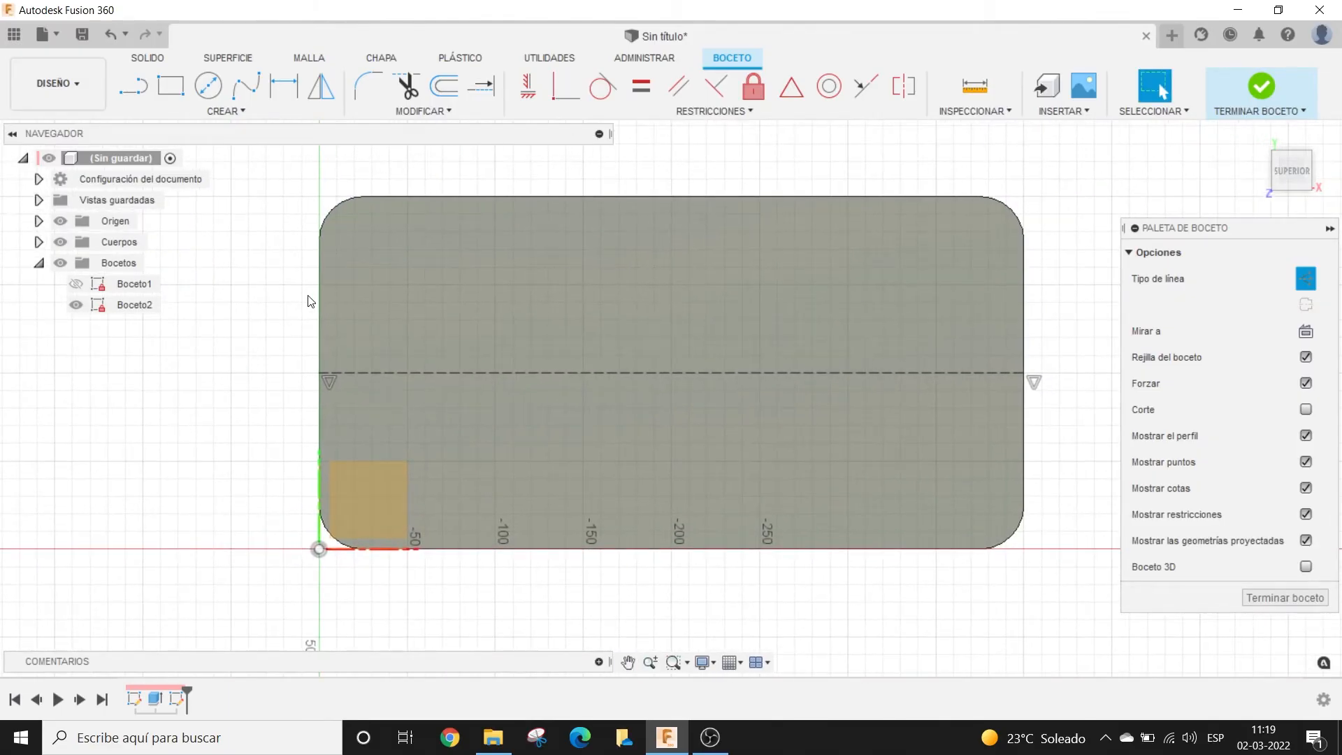
pyautogui.click(137, 90)
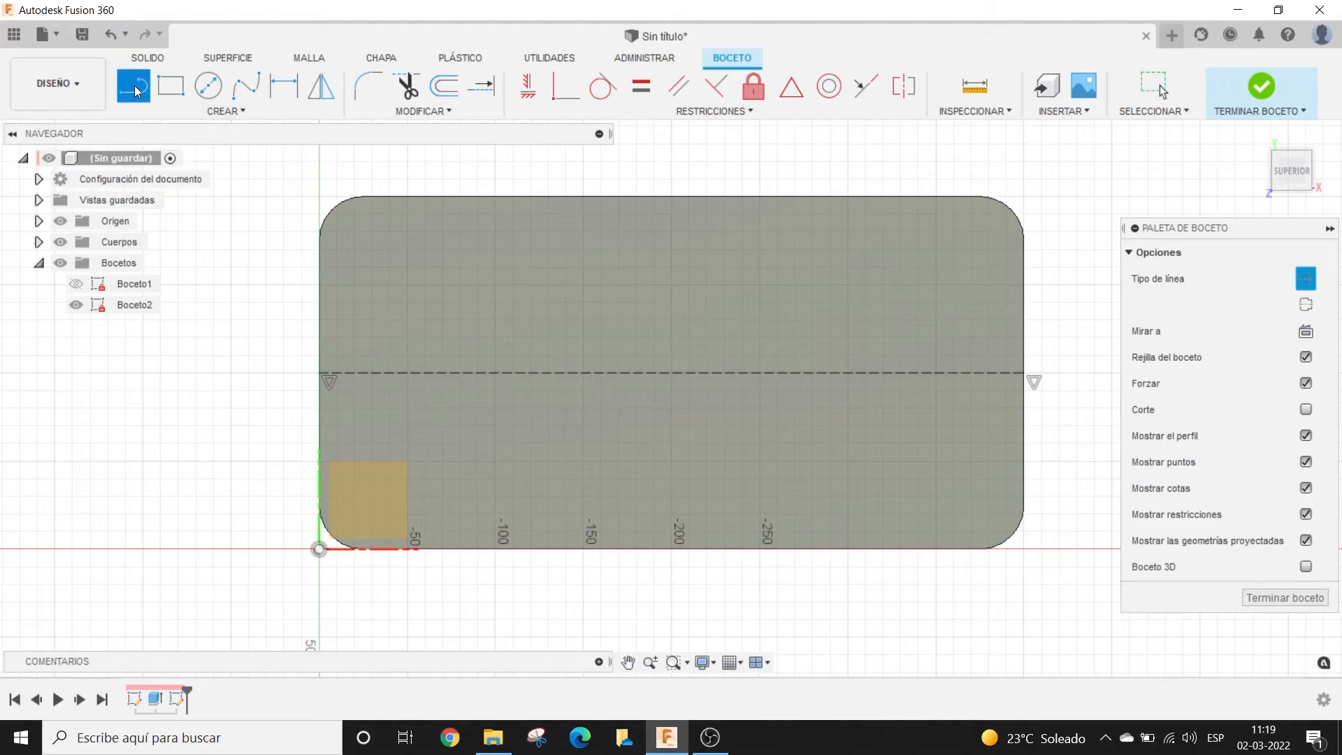
pyautogui.click(444, 201)
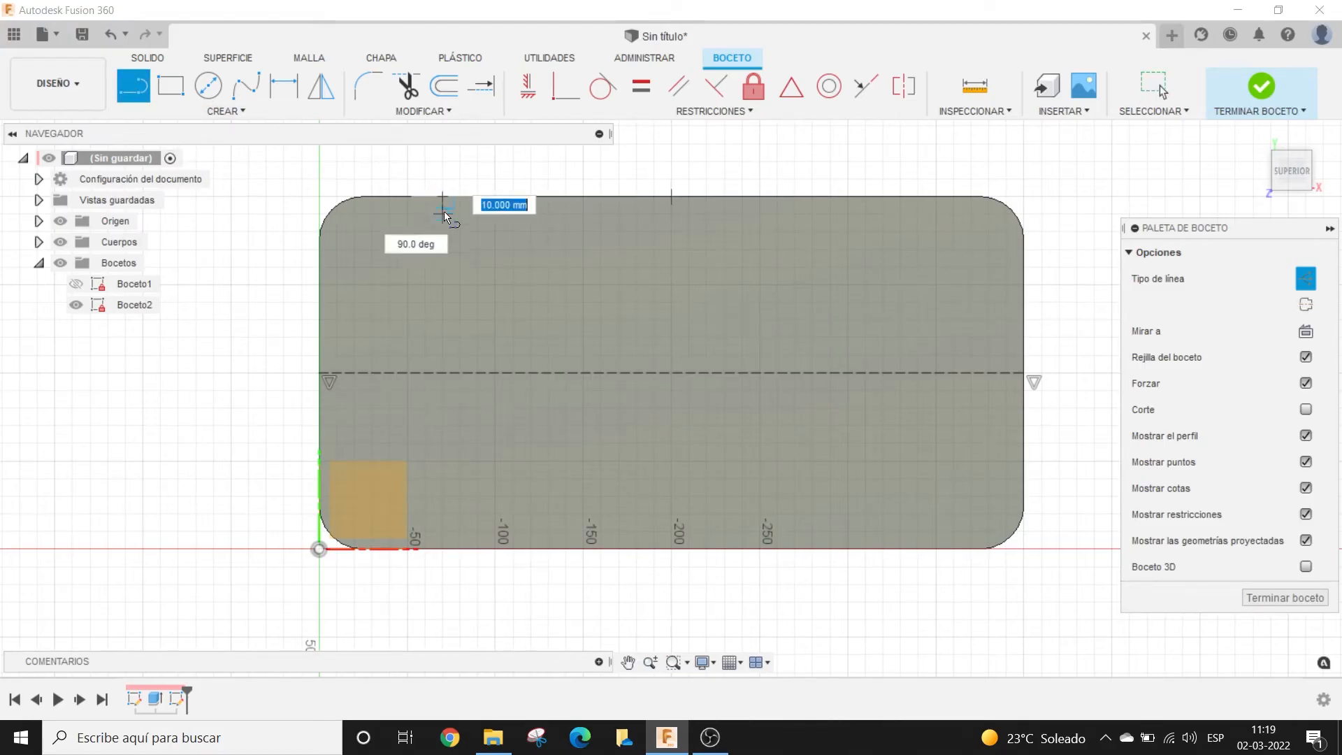
pyautogui.click(444, 550)
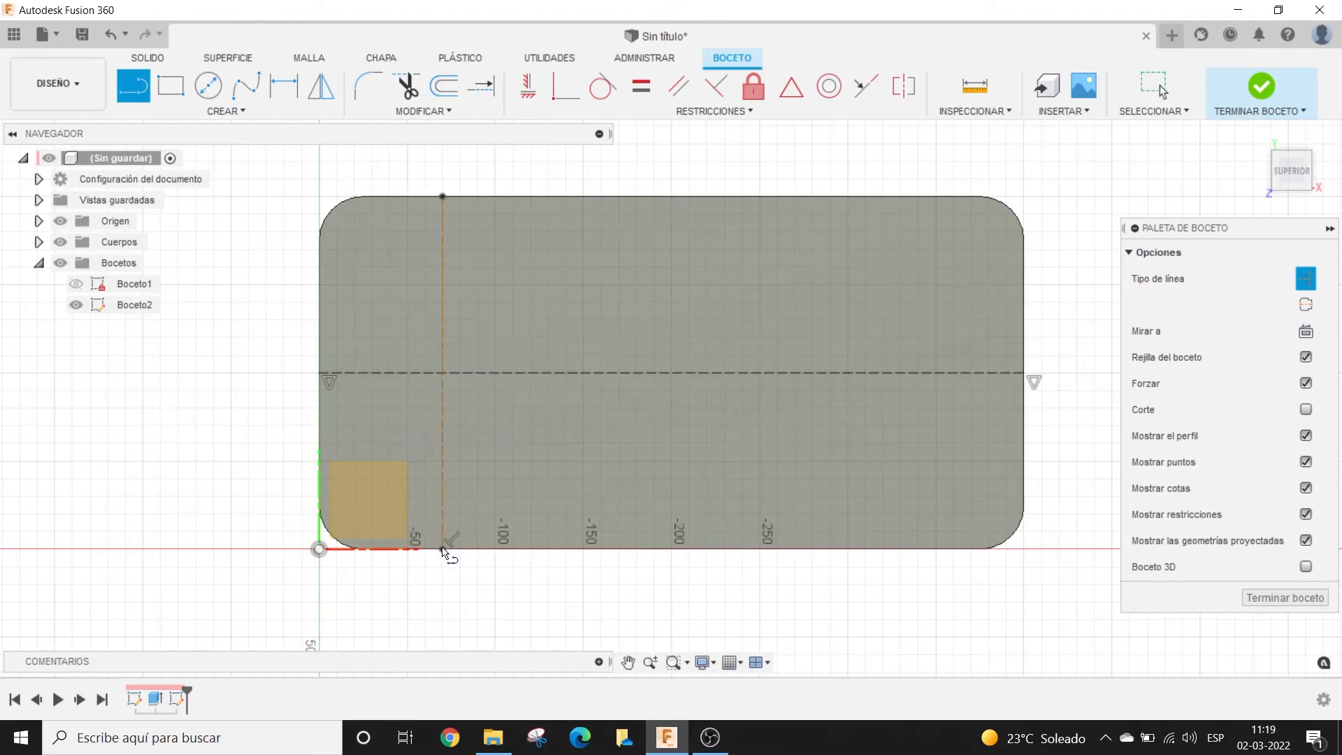
pyautogui.press('Escape')
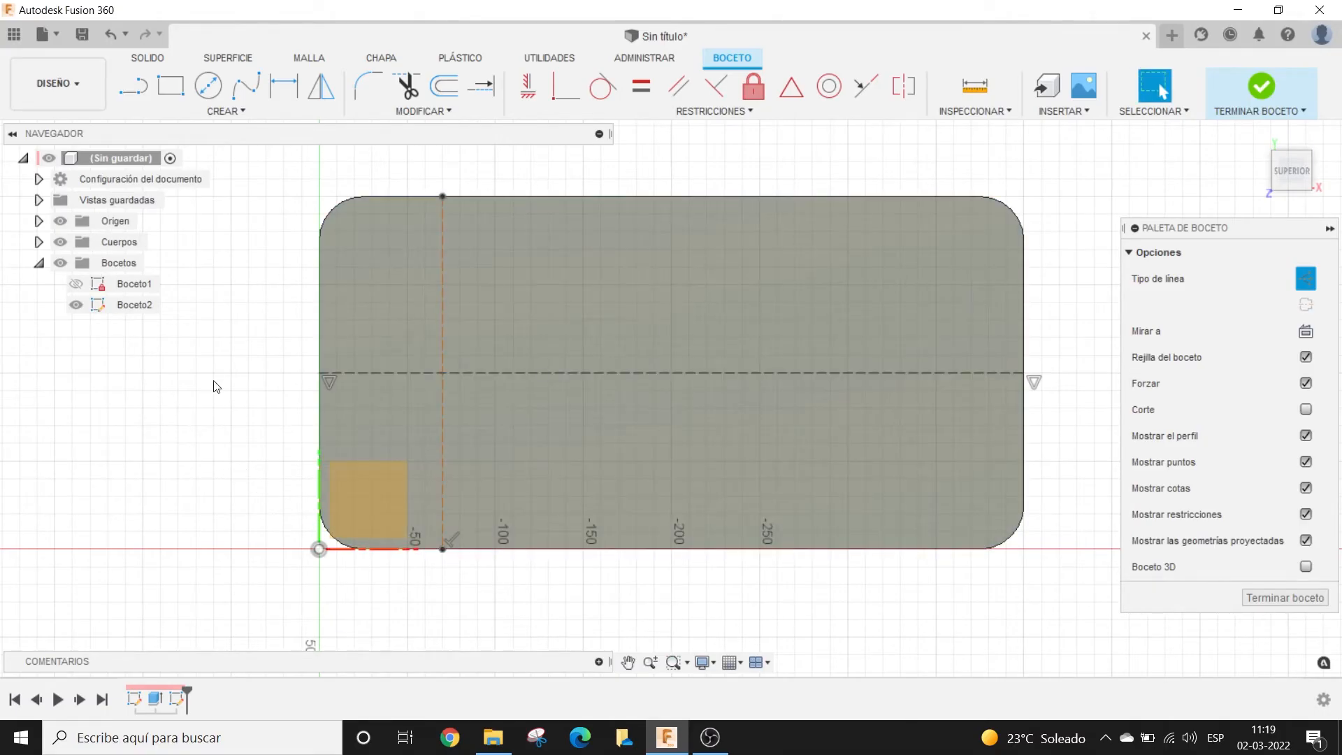
# Step: Move the vertical construction line farther from the plate's left edge, to a distance of about 83 mm
pyautogui.scroll(2, 234, 354)
pyautogui.moveTo(264, 348); pyautogui.dragTo(149, 377, button='middle')
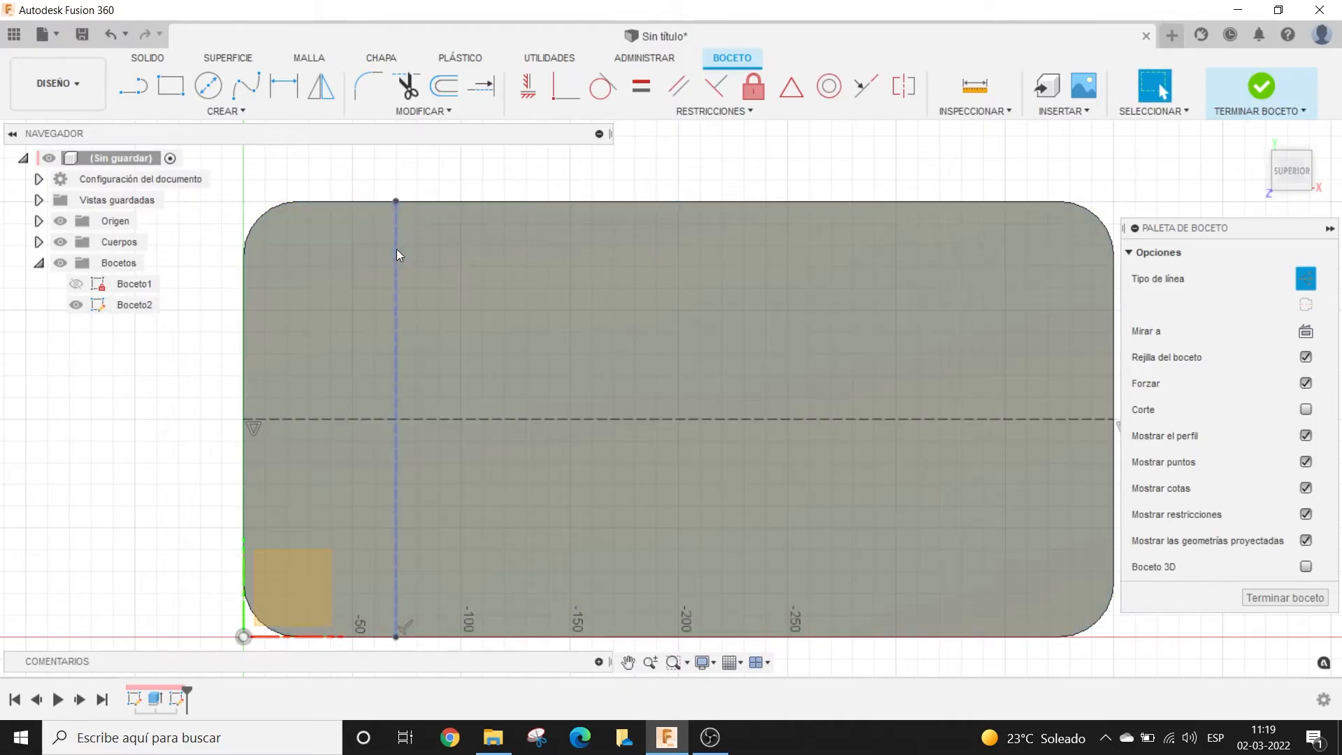
pyautogui.moveTo(397, 249)
pyautogui.mouseDown()
pyautogui.moveTo(542, 249)
pyautogui.moveTo(368, 262)
pyautogui.moveTo(567, 300)
pyautogui.moveTo(425, 301)
pyautogui.mouseUp()
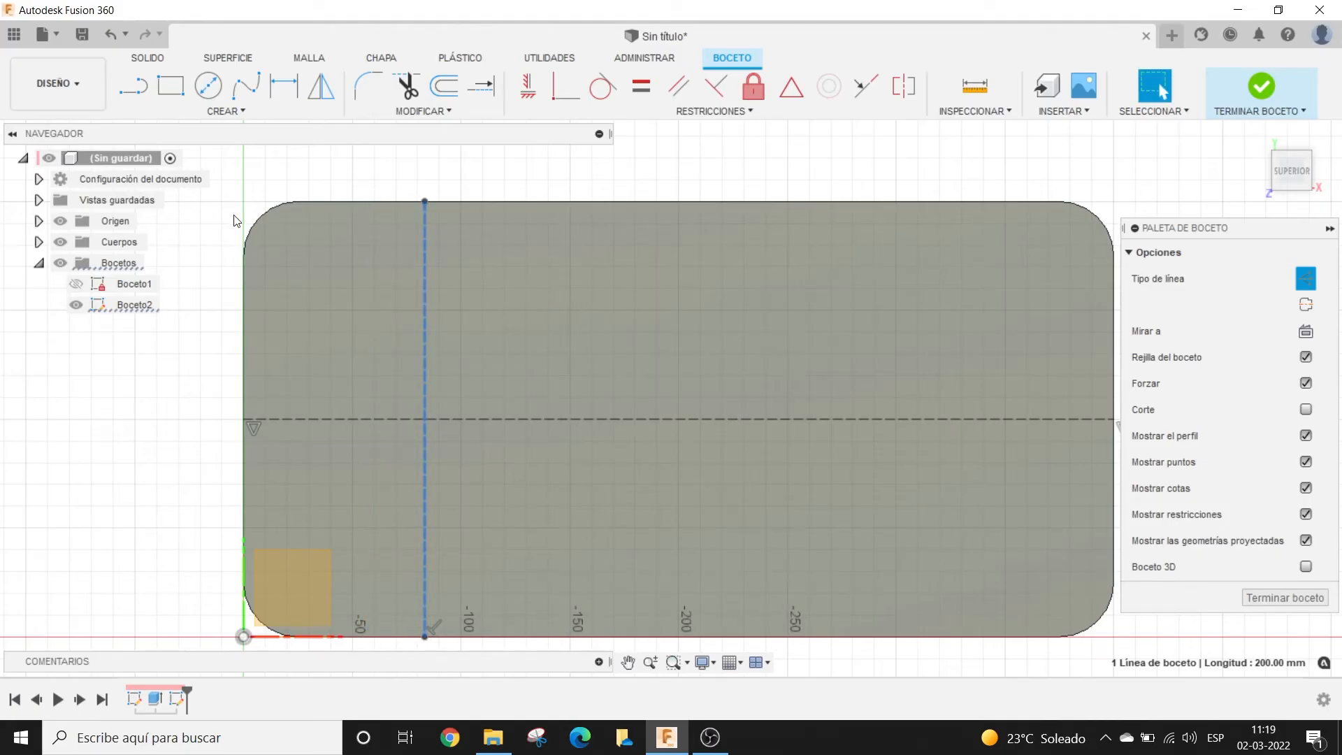
pyautogui.click(265, 181)
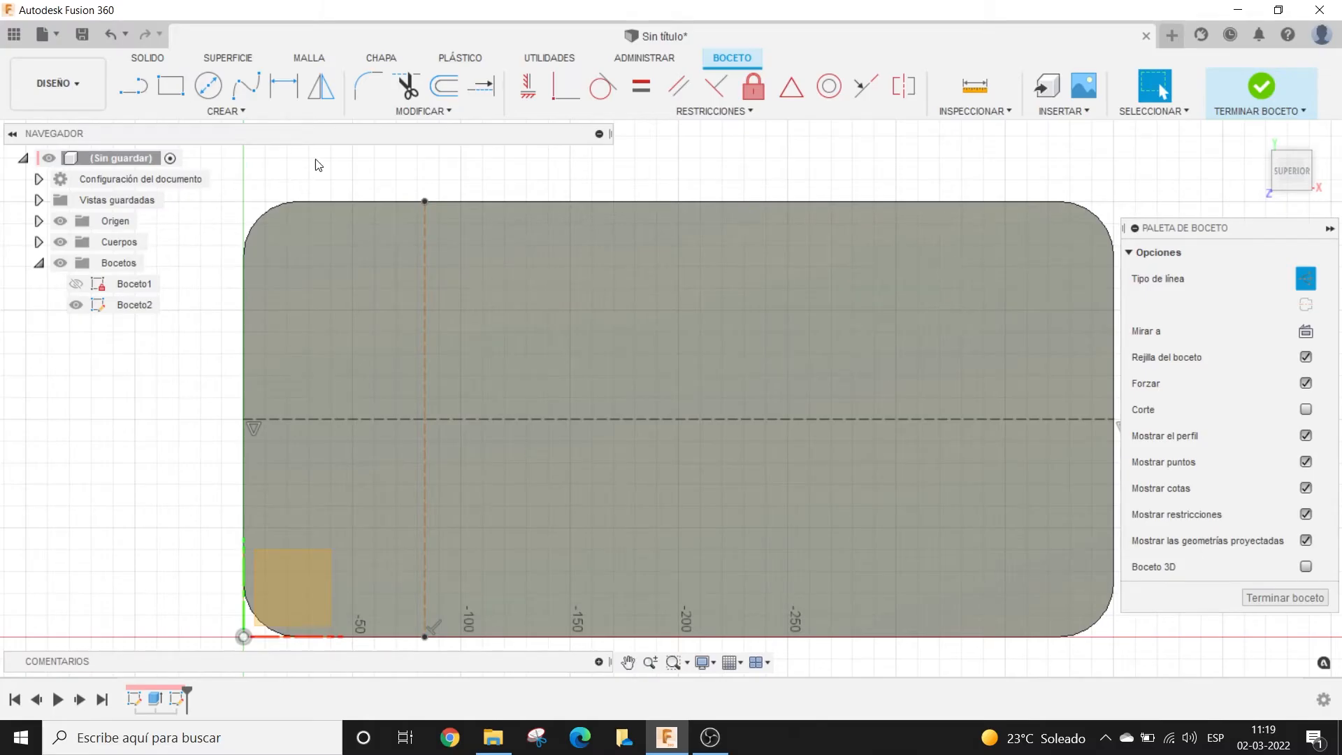
pyautogui.scroll(-1, 339, 179)
pyautogui.moveTo(345, 180); pyautogui.dragTo(374, 198, button='middle')
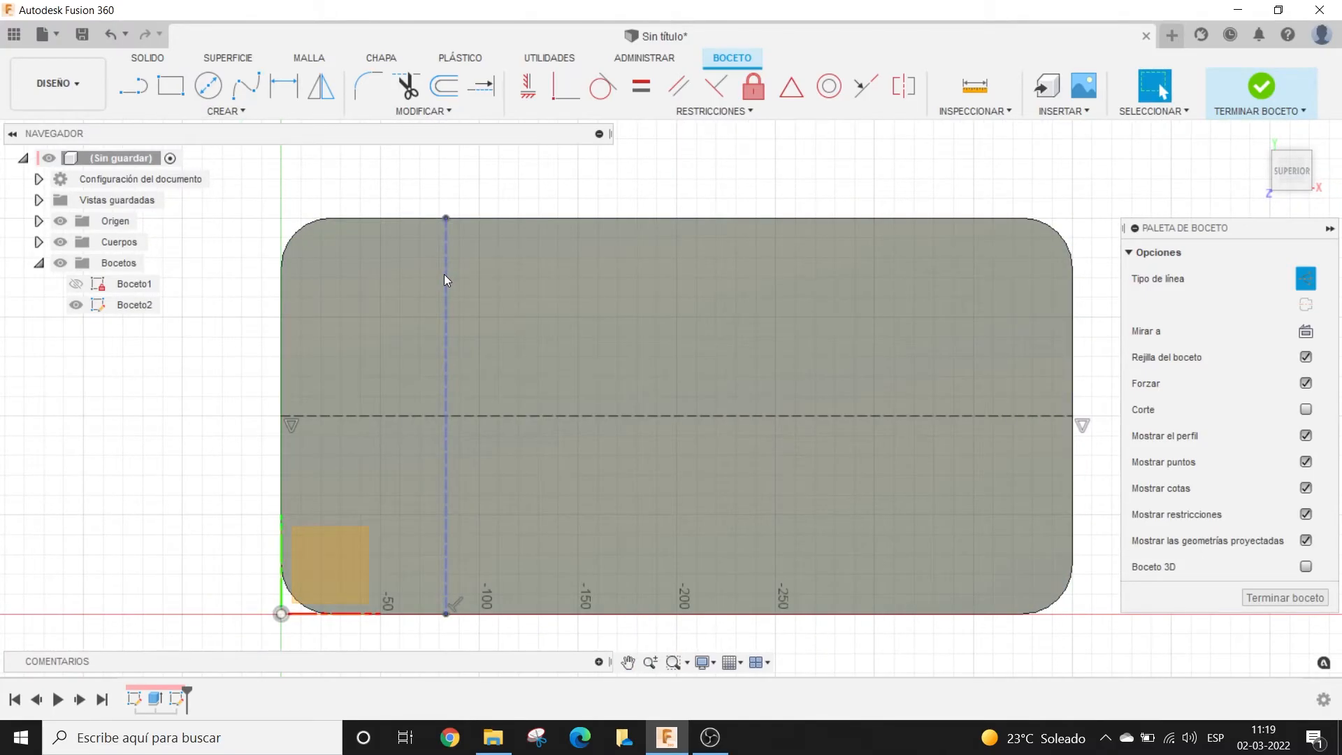
# Step: Dimension the distance between the plate's left edge and the vertical construction line, setting it to 40 mm
pyautogui.click(446, 279)
pyautogui.click(281, 308)
pyautogui.click(327, 171)
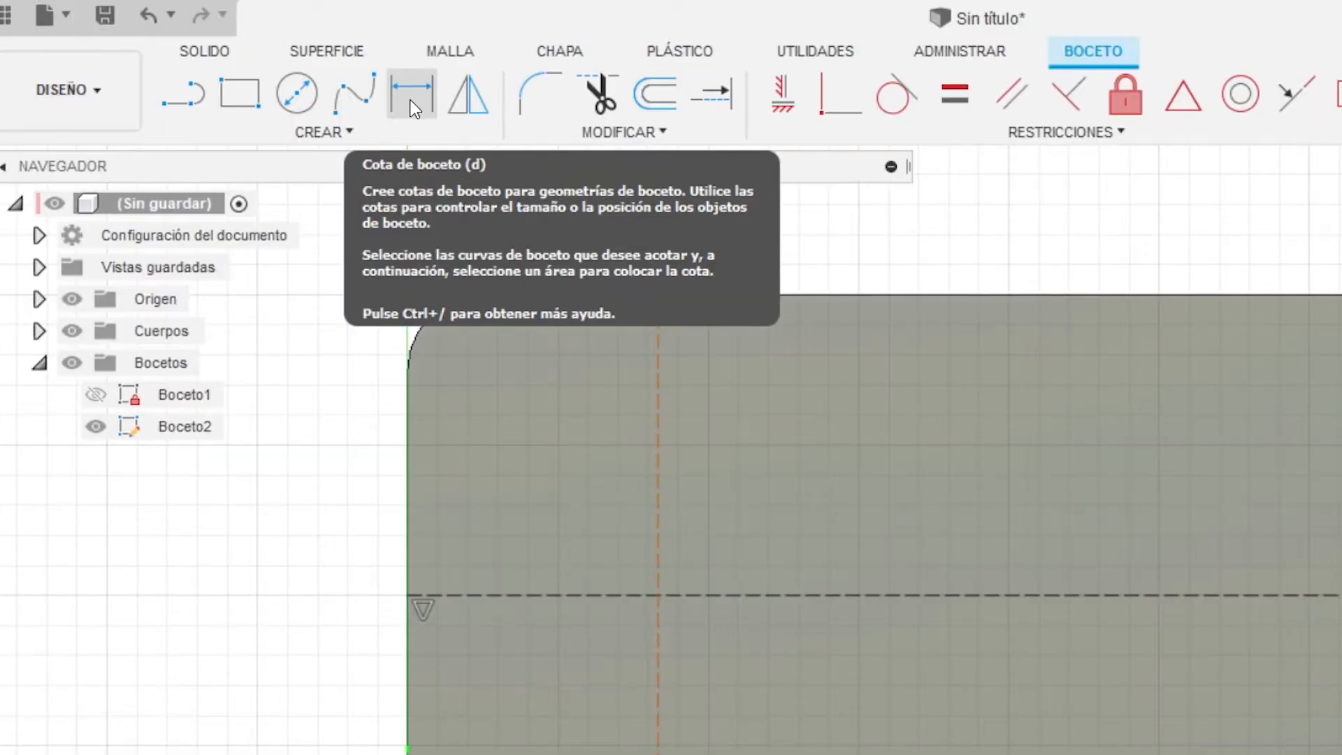
pyautogui.click(282, 90)
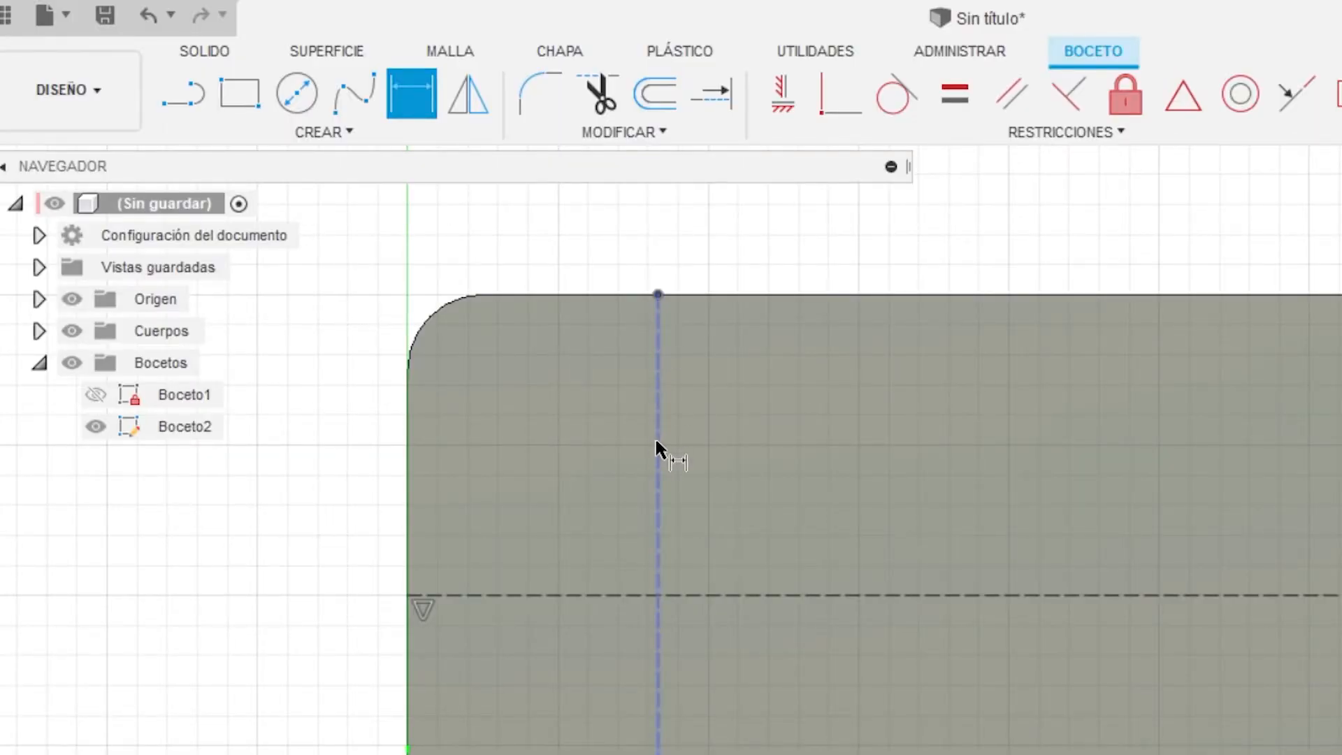
pyautogui.click(408, 452)
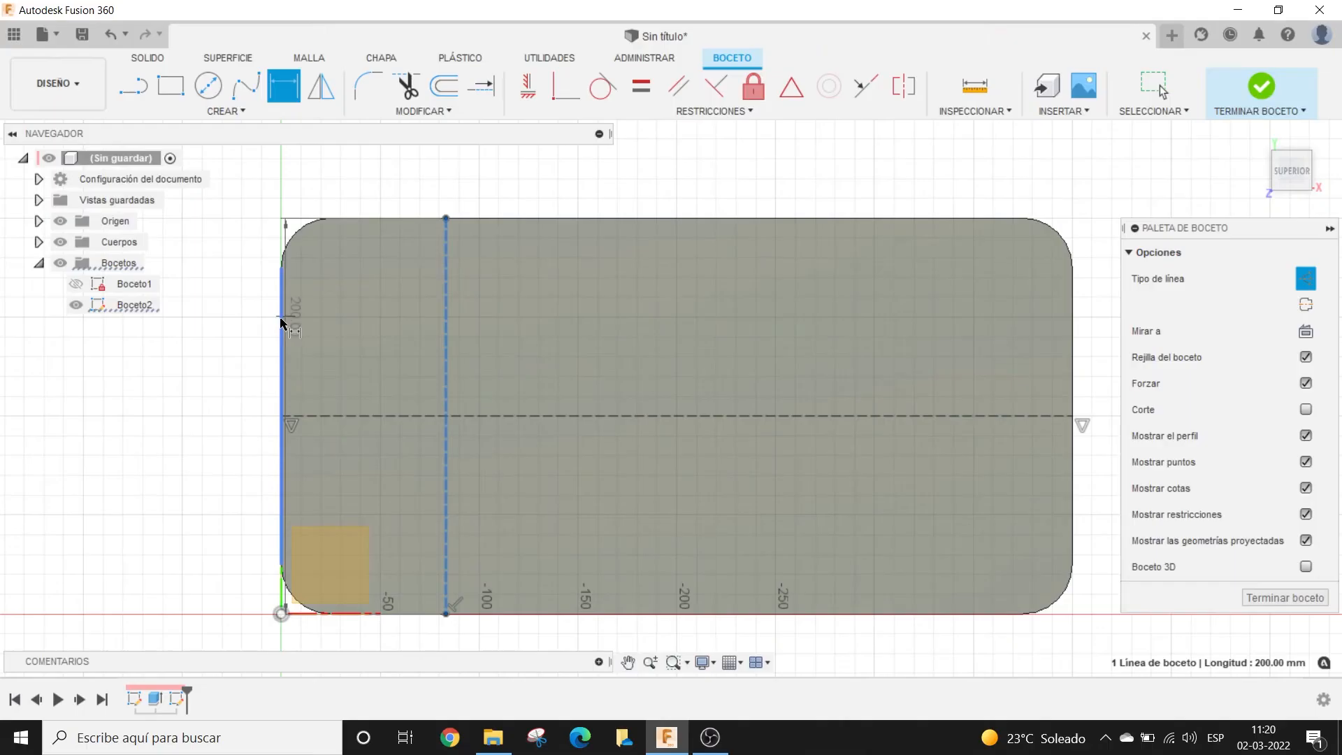
pyautogui.click(281, 323)
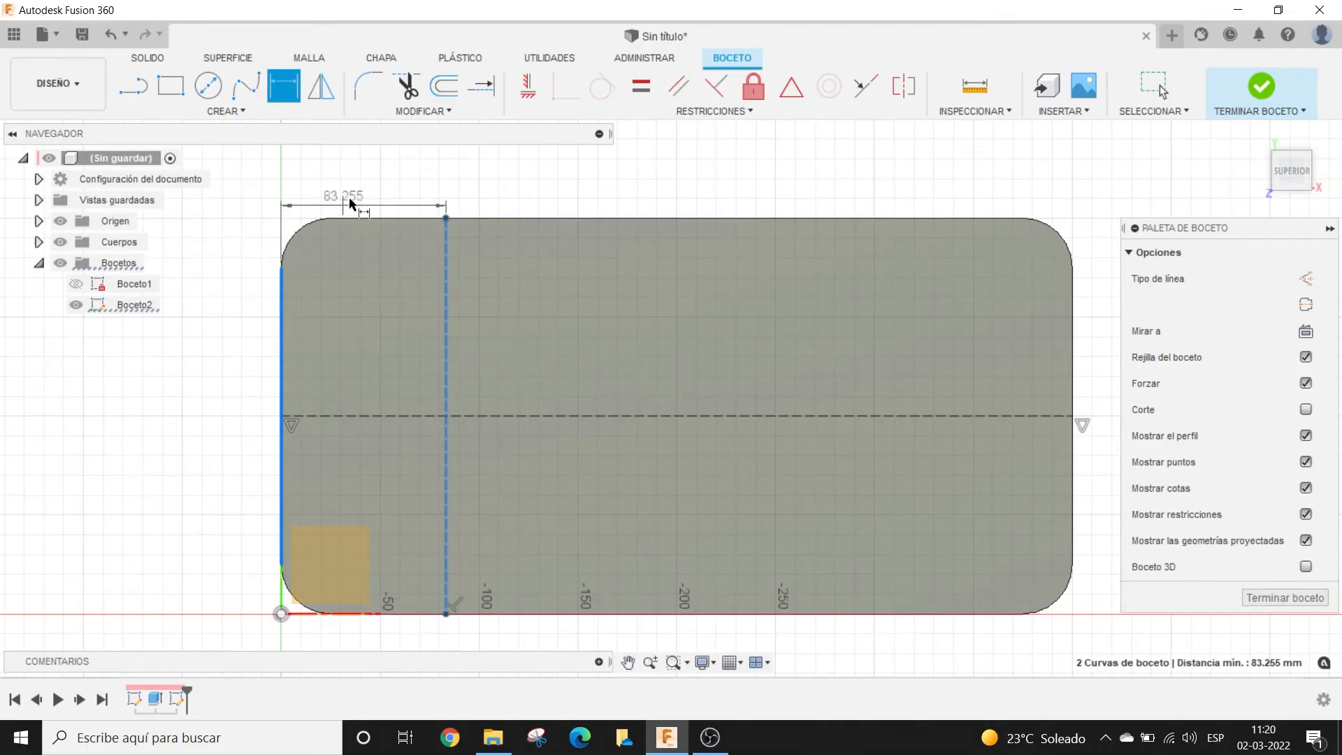
pyautogui.scroll(-1, 362, 167)
pyautogui.scroll(-2, 362, 168)
pyautogui.click(359, 276)
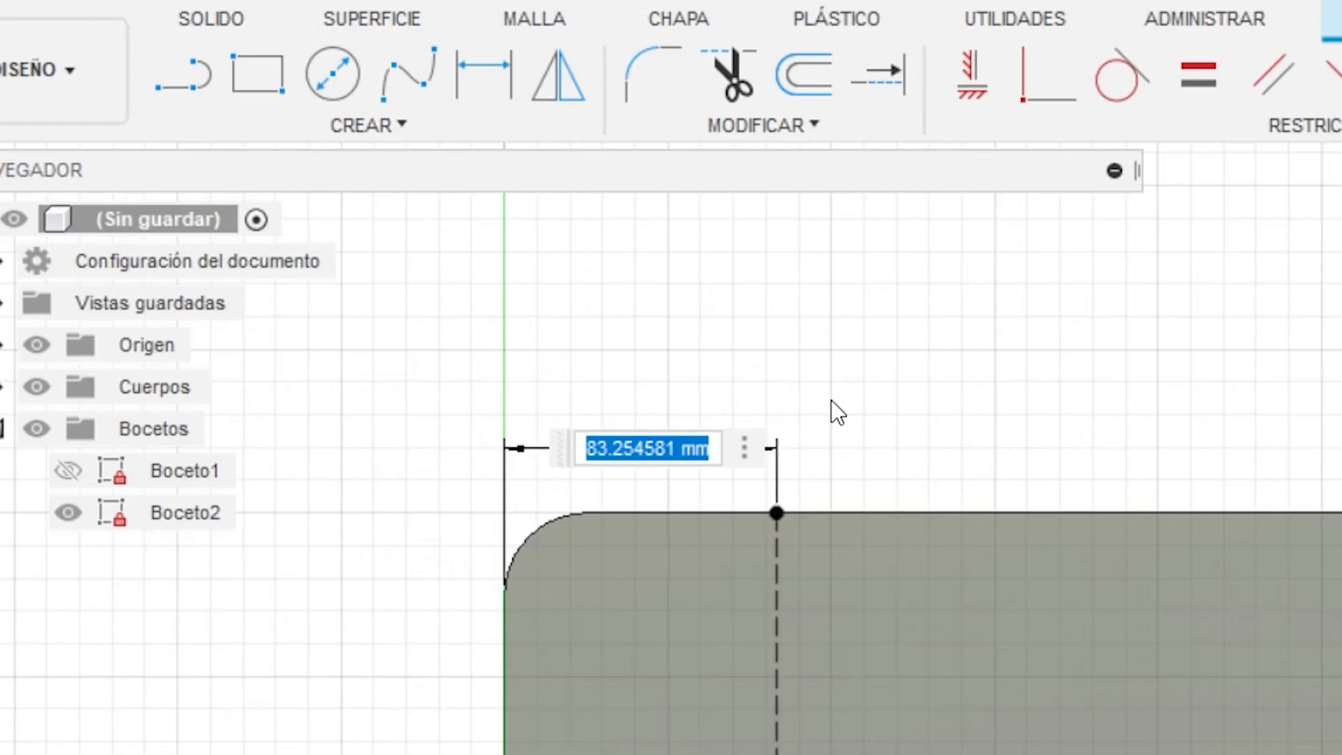
pyautogui.write('40mm')
pyautogui.press('Return')
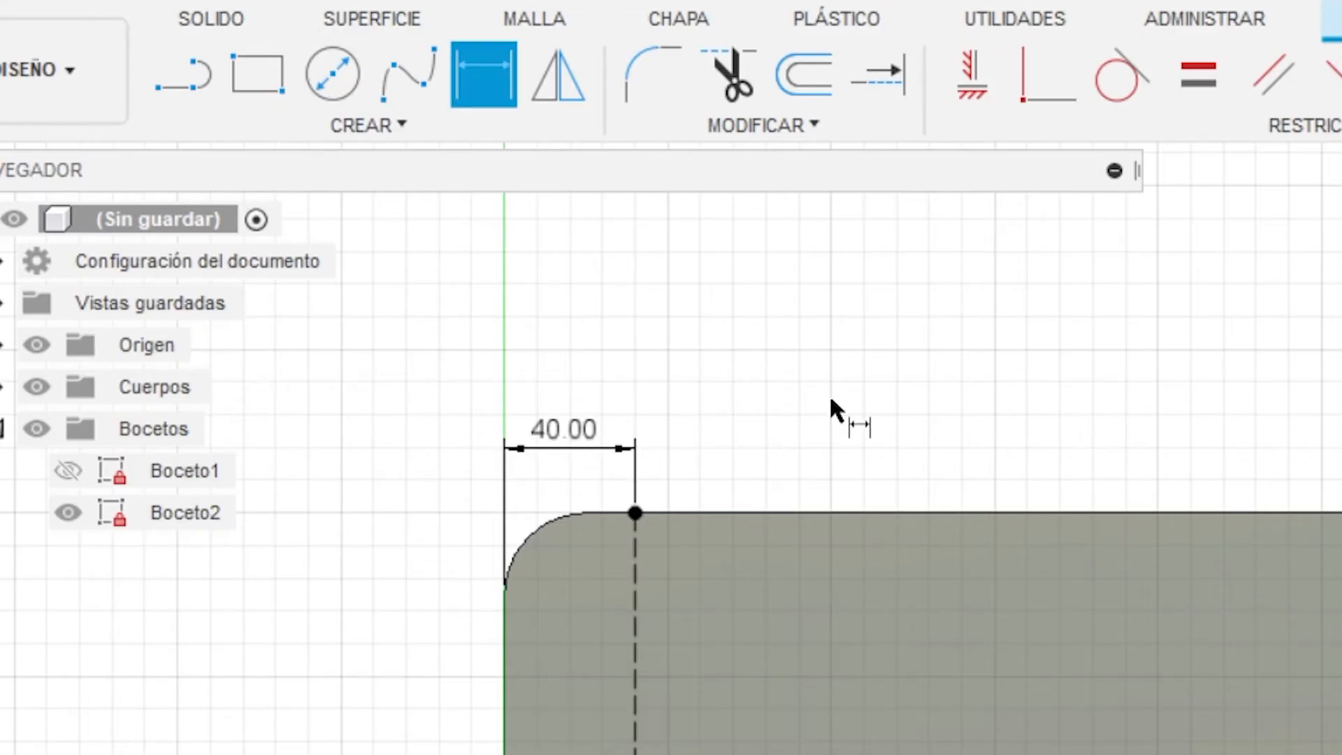
pyautogui.scroll(-1, 927, 390)
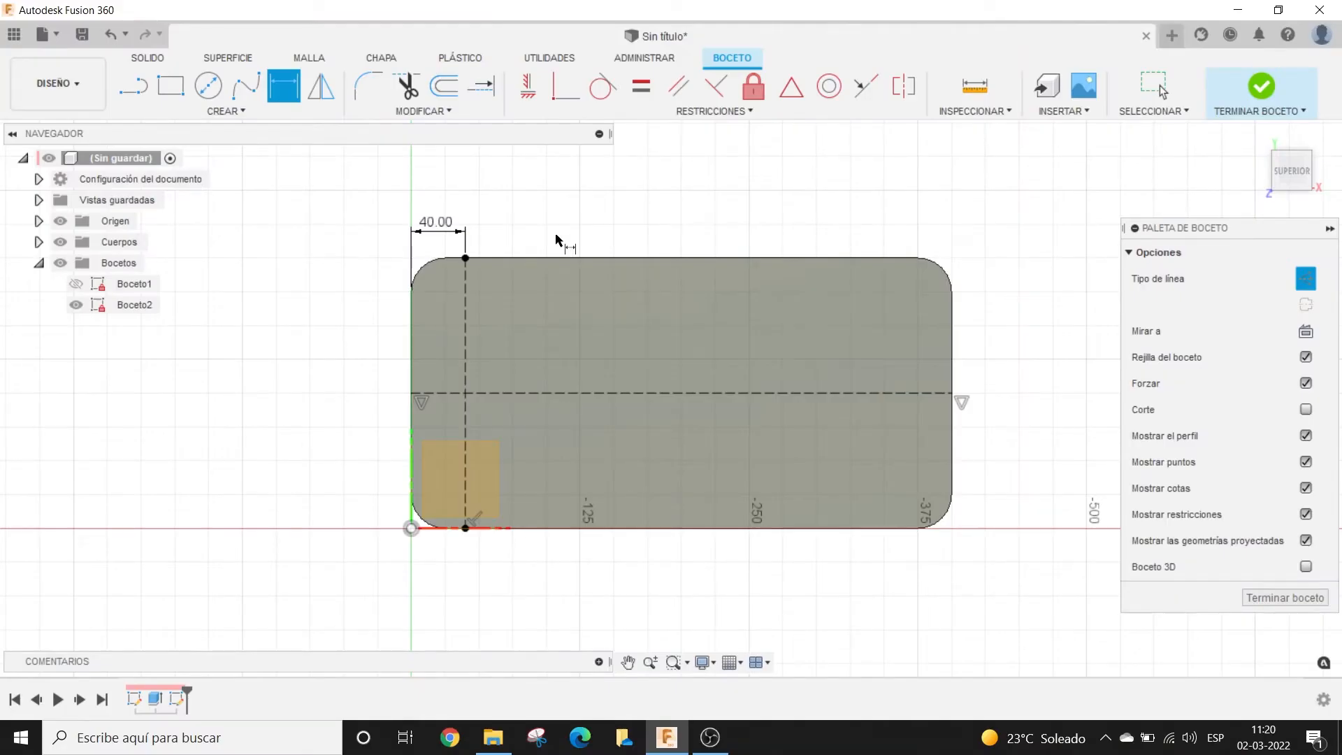
pyautogui.press('Escape')
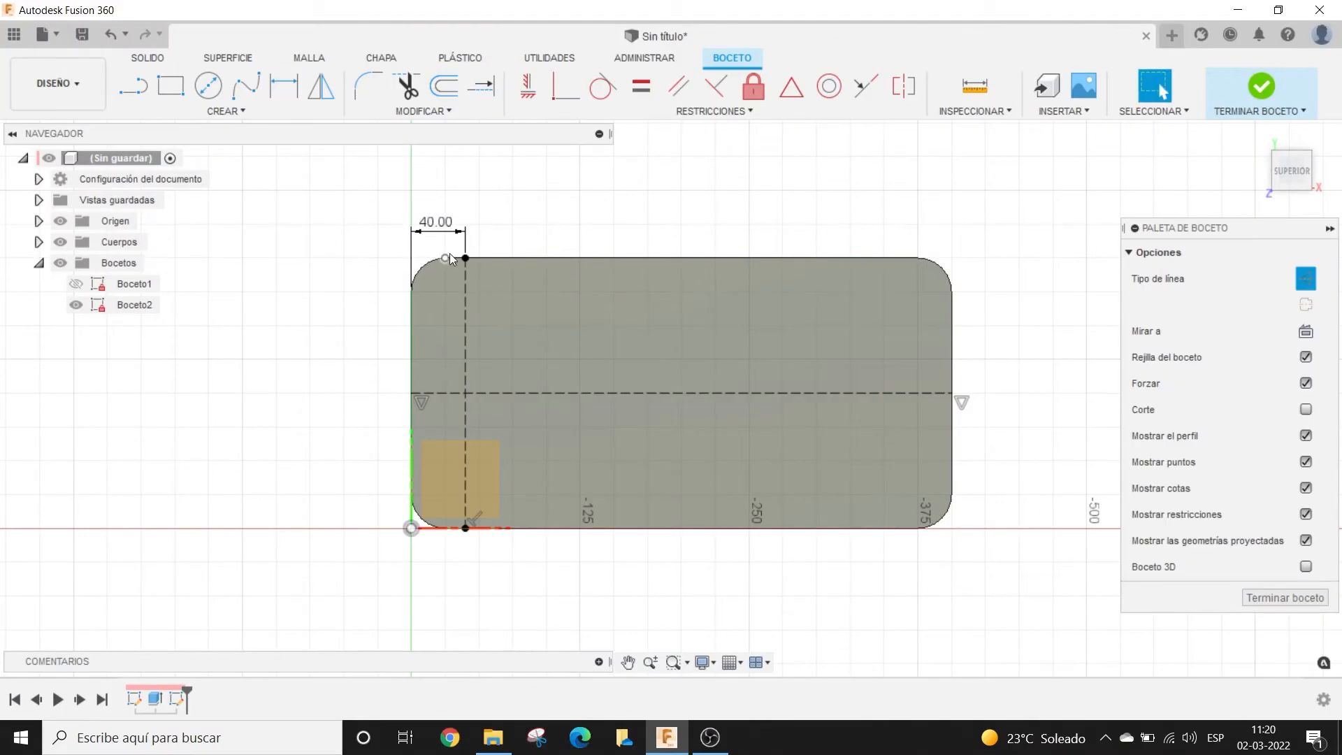
# Step: Change the vertical construction line's distance from the plate's left edge to 35 mm
pyautogui.doubleClick(430, 223)
pyautogui.write('35')
pyautogui.press('Return')
pyautogui.click(674, 253)
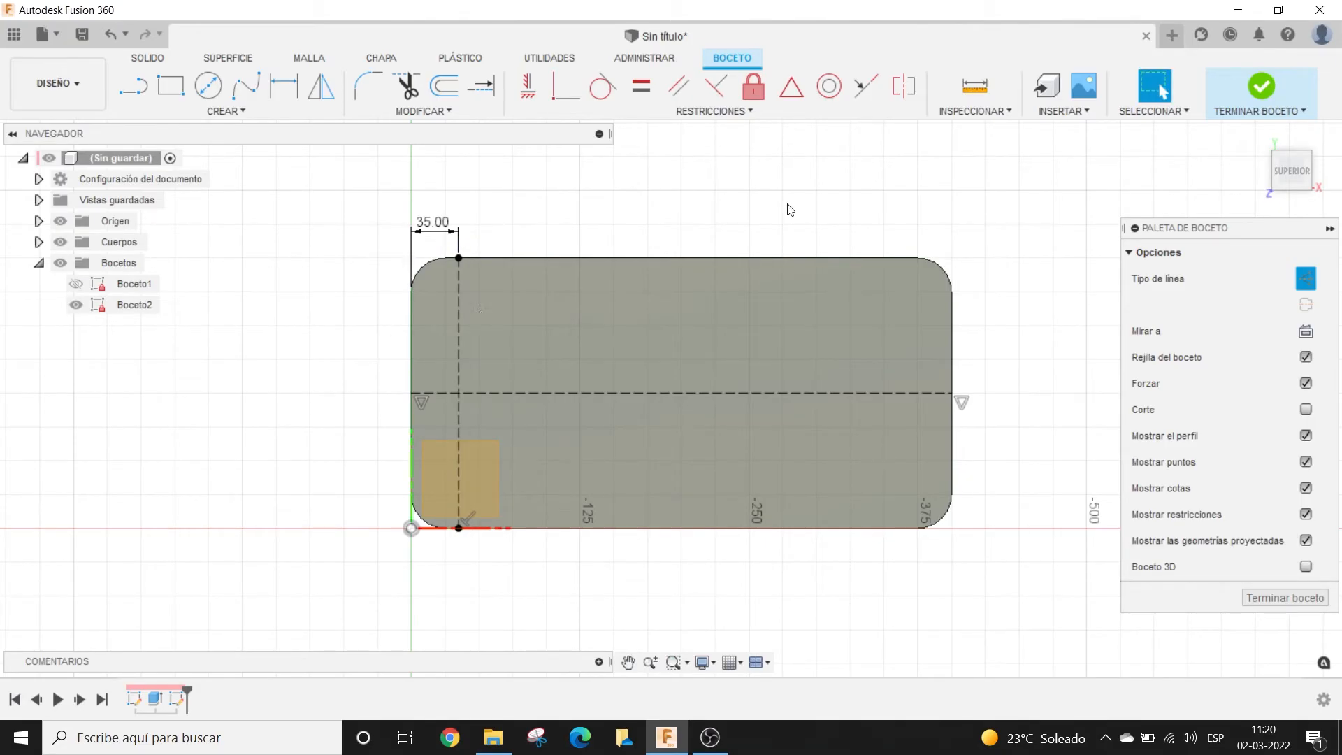
# Step: Hide the origin planes and axes
pyautogui.scroll(4, 631, 292)
pyautogui.moveTo(592, 263); pyautogui.dragTo(619, 214, button='middle')
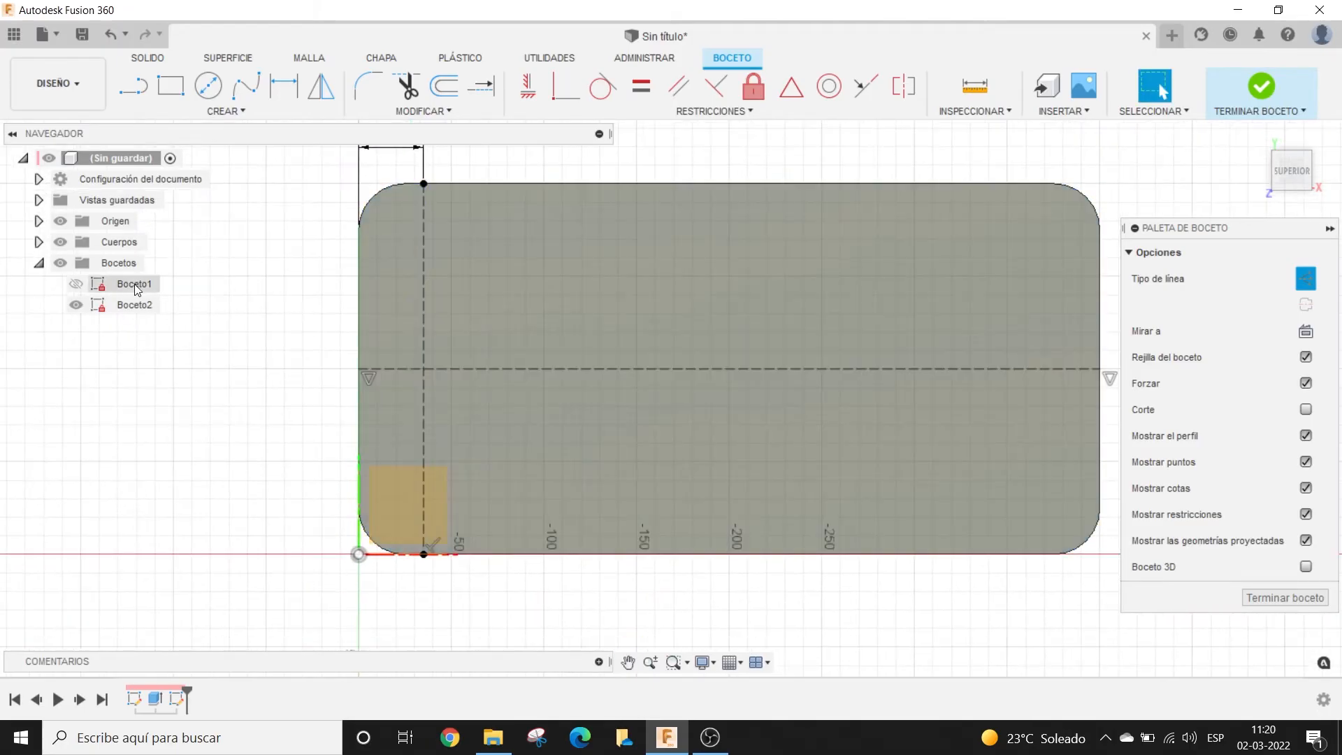
pyautogui.scroll(-1, 294, 306)
pyautogui.moveTo(294, 305); pyautogui.dragTo(296, 366, button='middle')
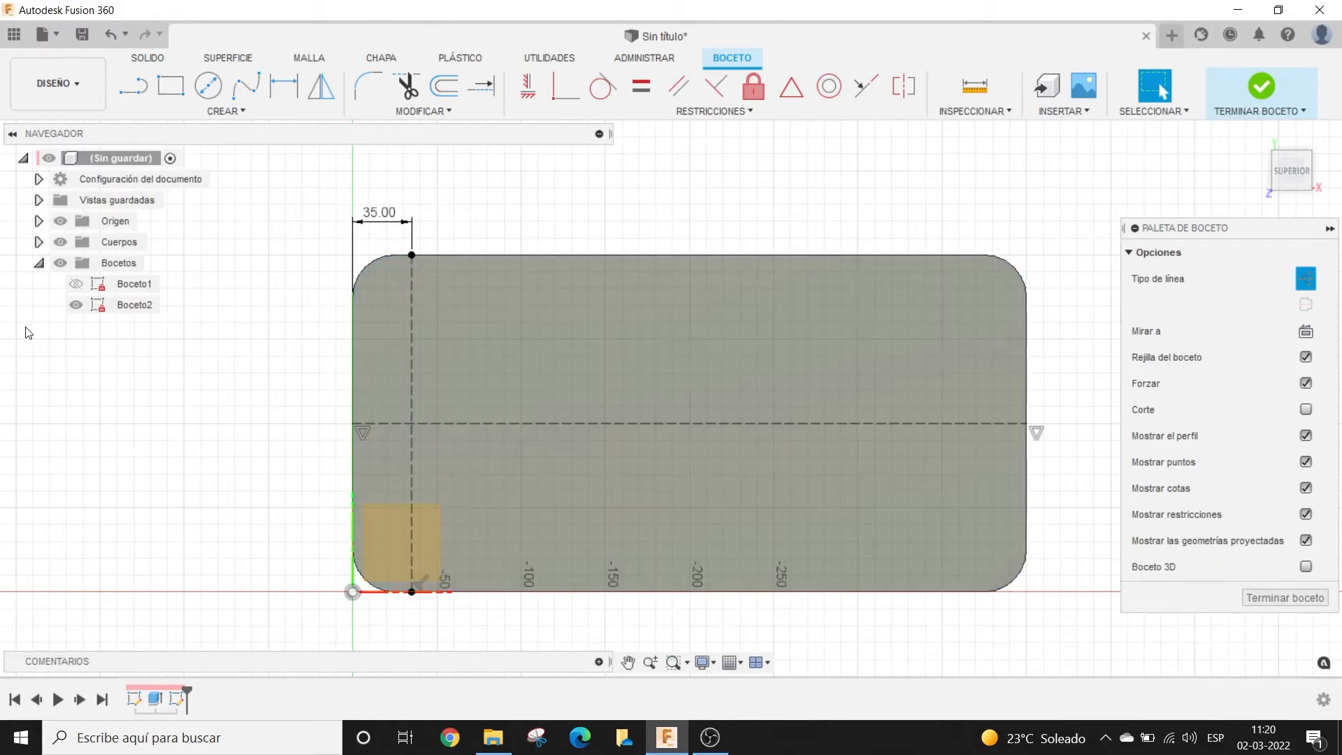
pyautogui.click(60, 221)
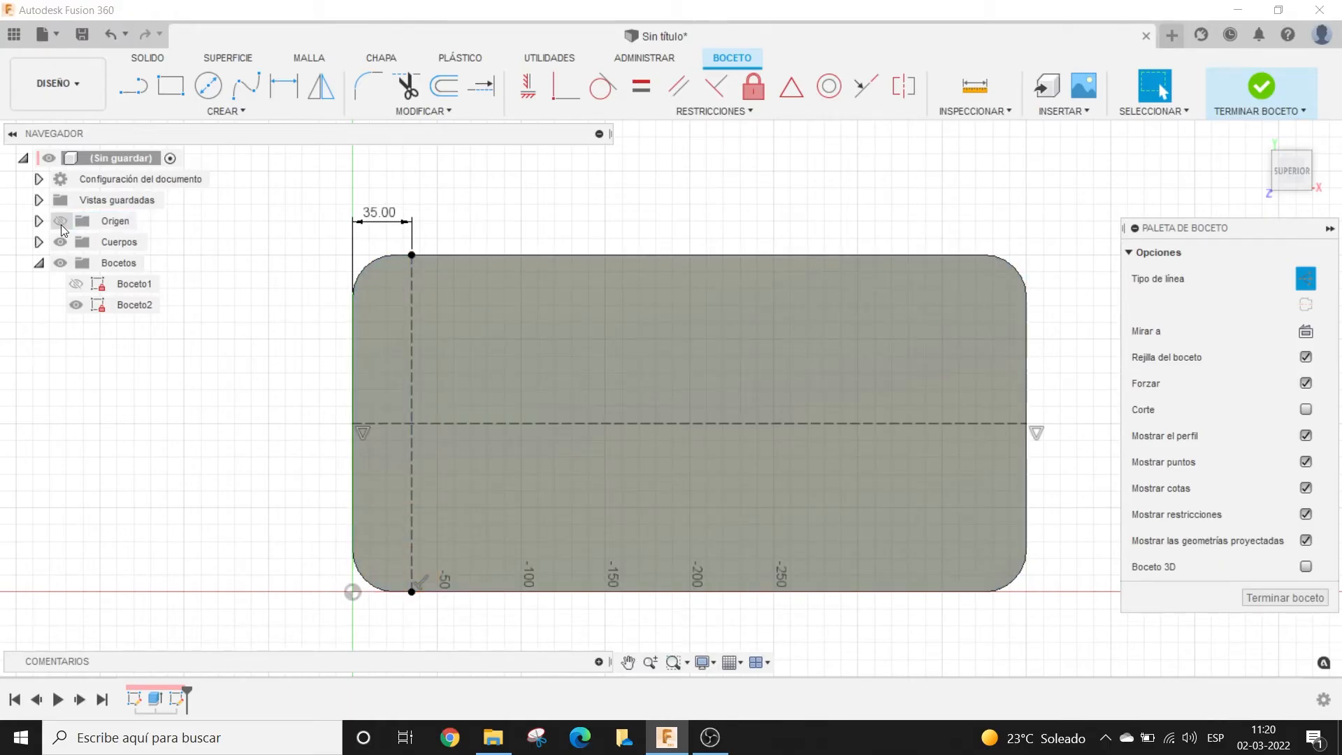
pyautogui.scroll(2, 249, 362)
pyautogui.scroll(-1, 278, 365)
pyautogui.moveTo(283, 363); pyautogui.dragTo(294, 317, button='middle')
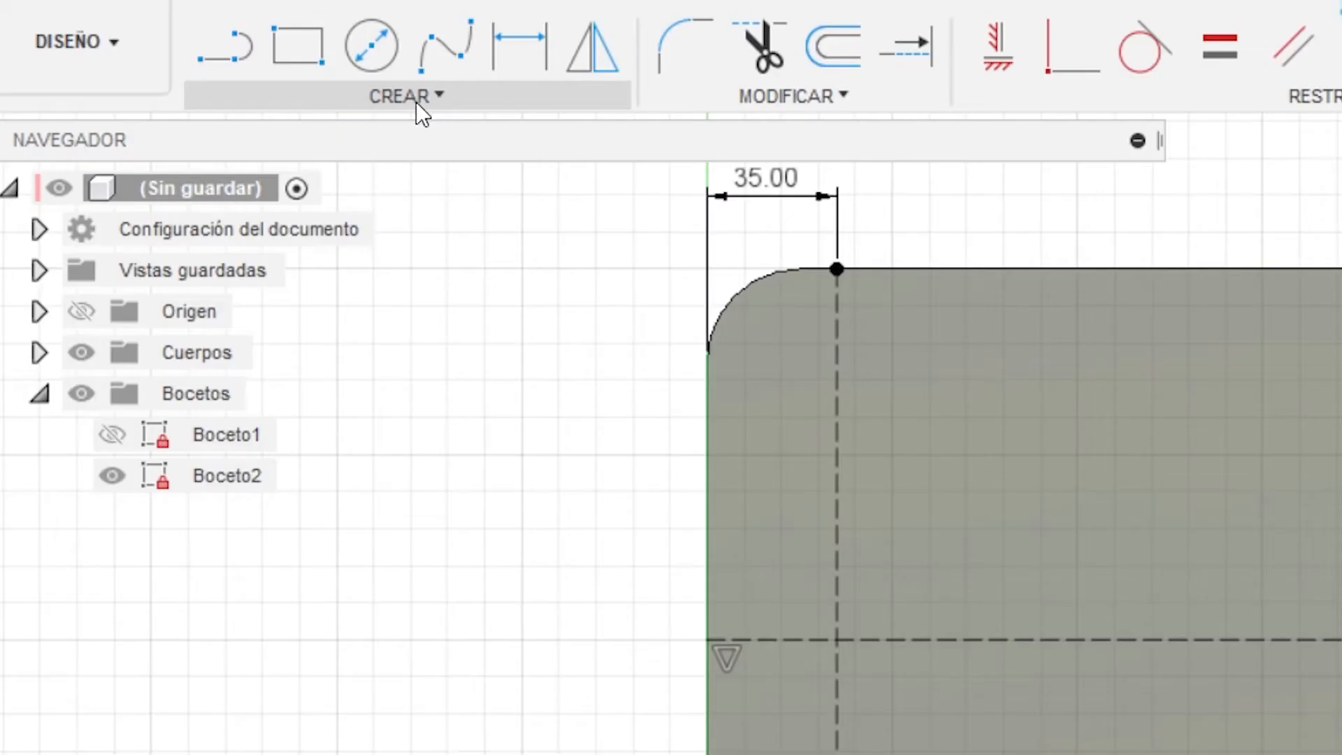
pyautogui.click(417, 99)
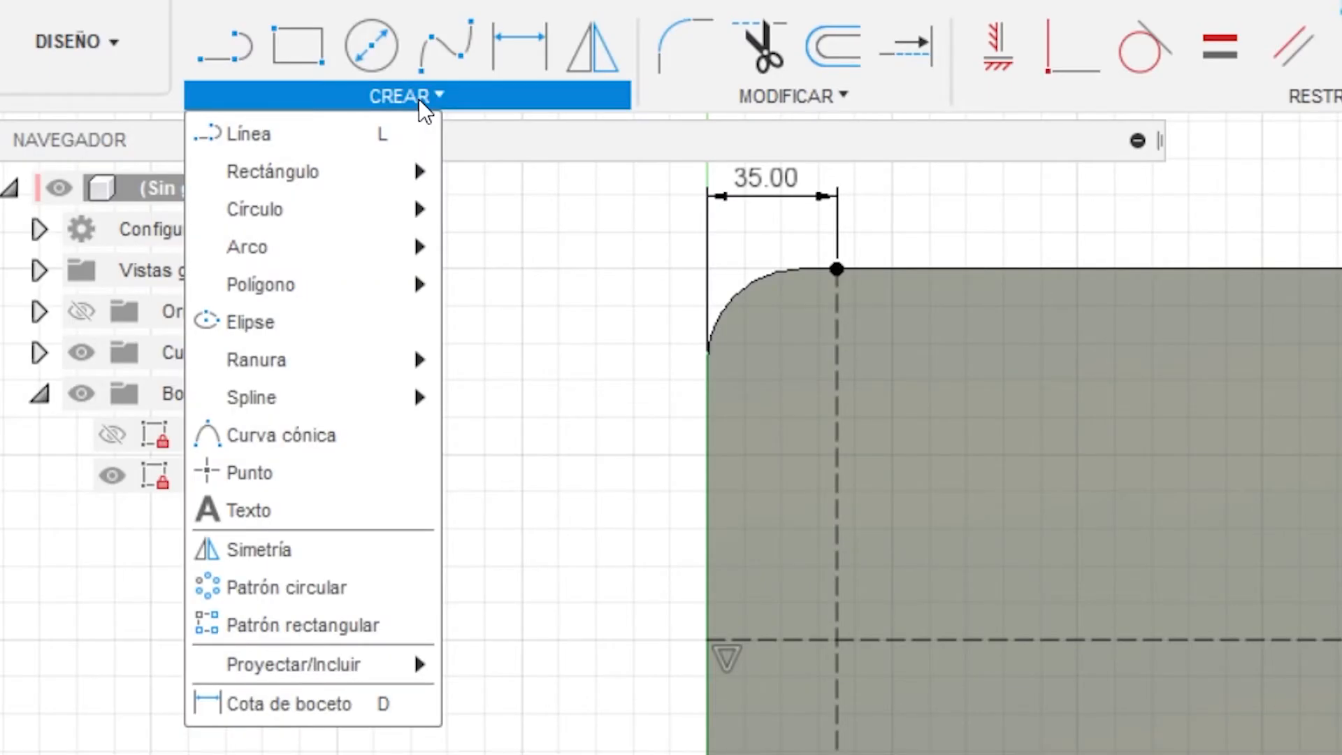
pyautogui.moveTo(282, 362)
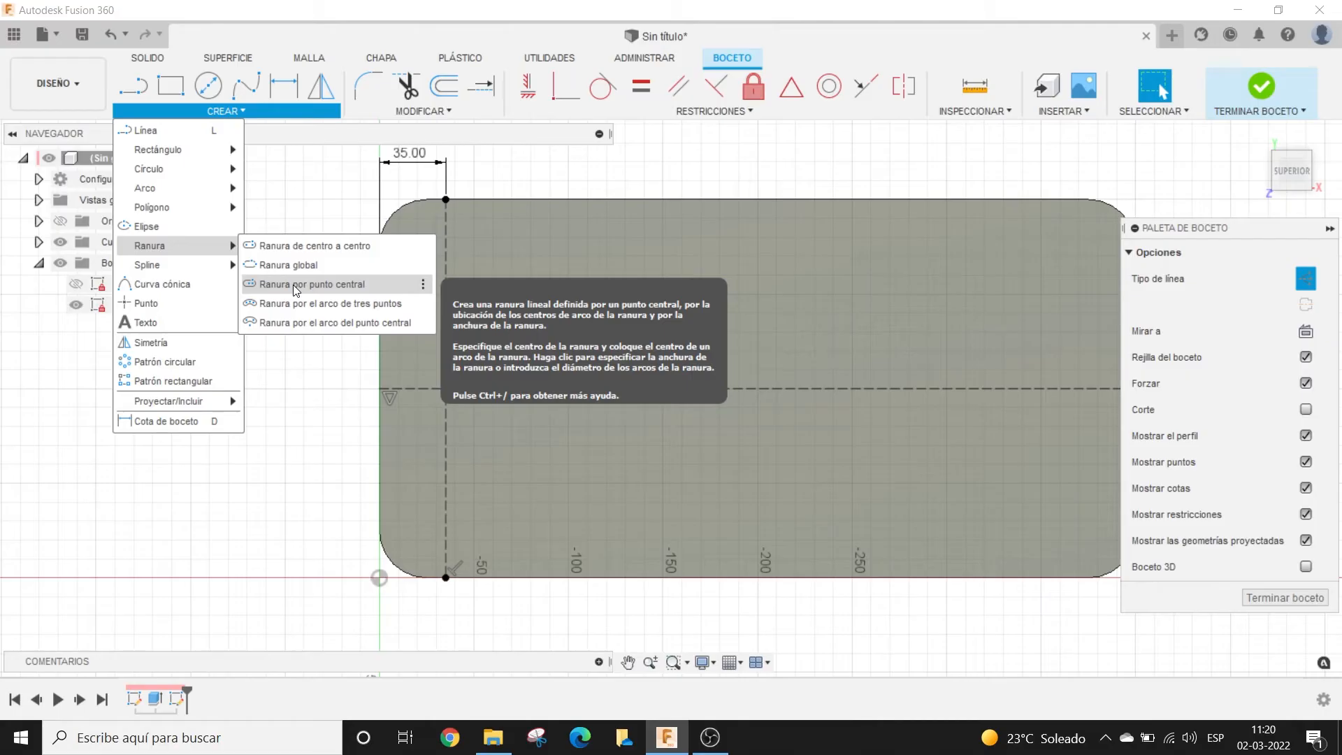
pyautogui.click(538, 435)
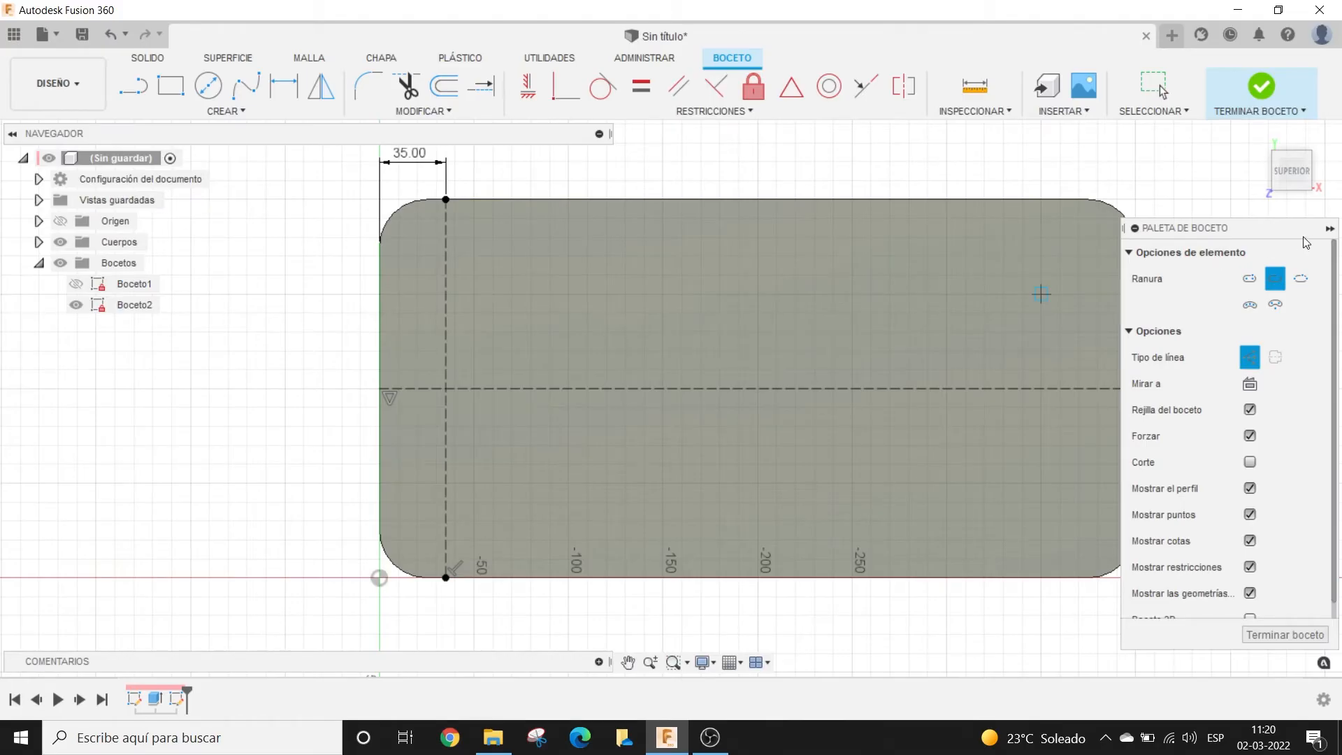
pyautogui.click(1098, 407)
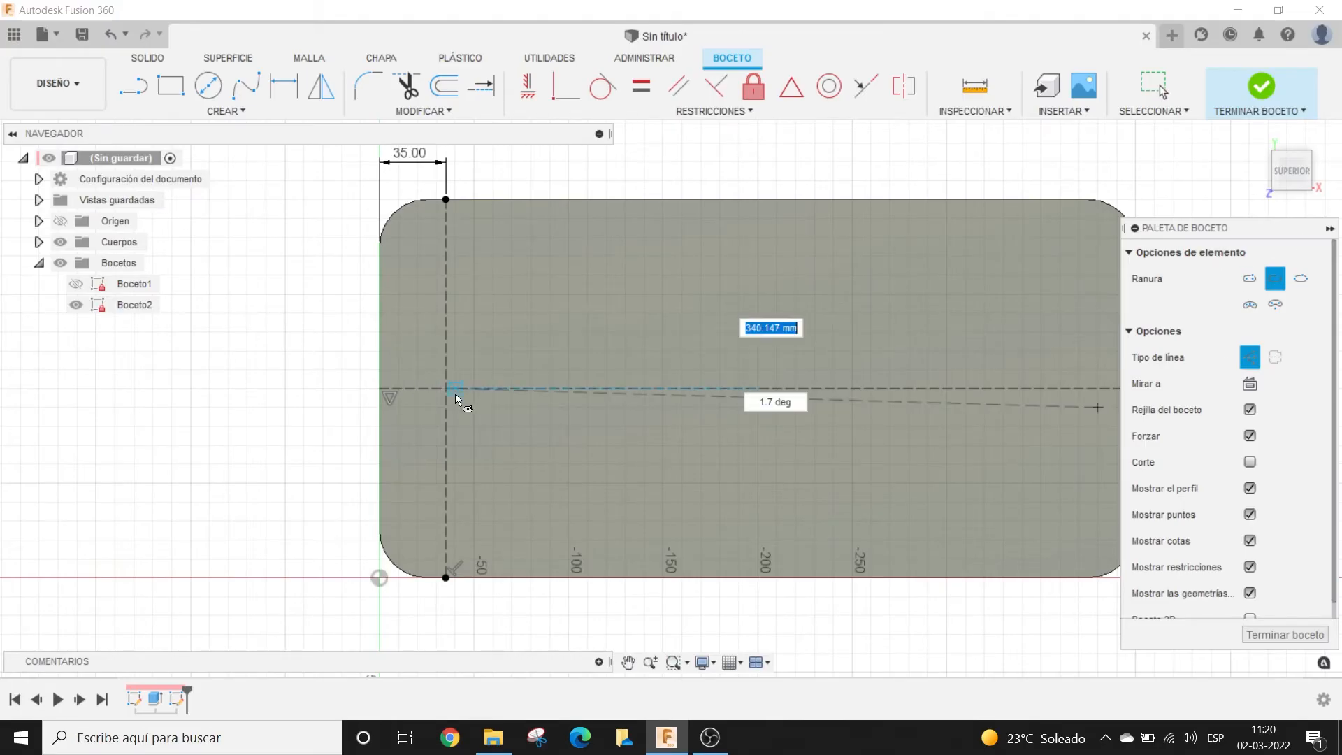
pyautogui.press('Escape')
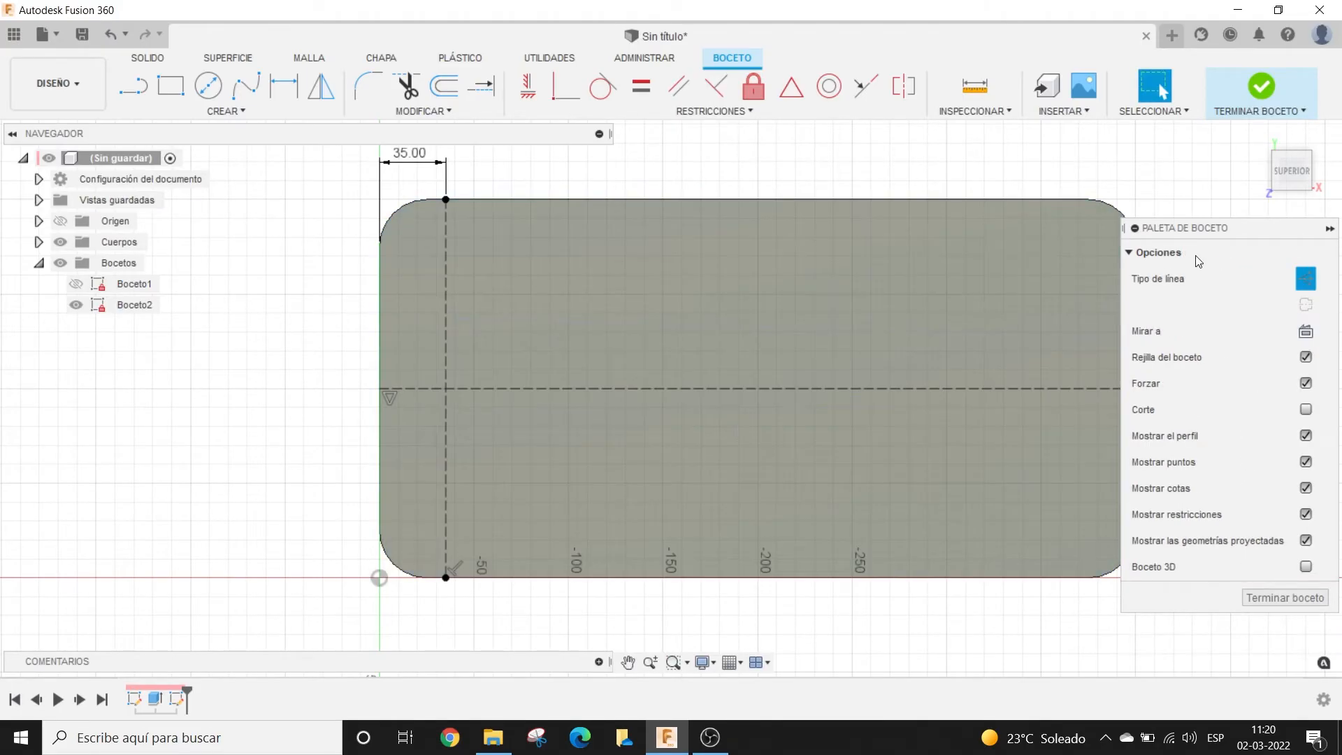
# Step: With construction line mode off, sketch a vertical centre-point slot at the construction lines' intersection, 60 mm from centre to arc centre and 30 mm wide
pyautogui.click(1305, 281)
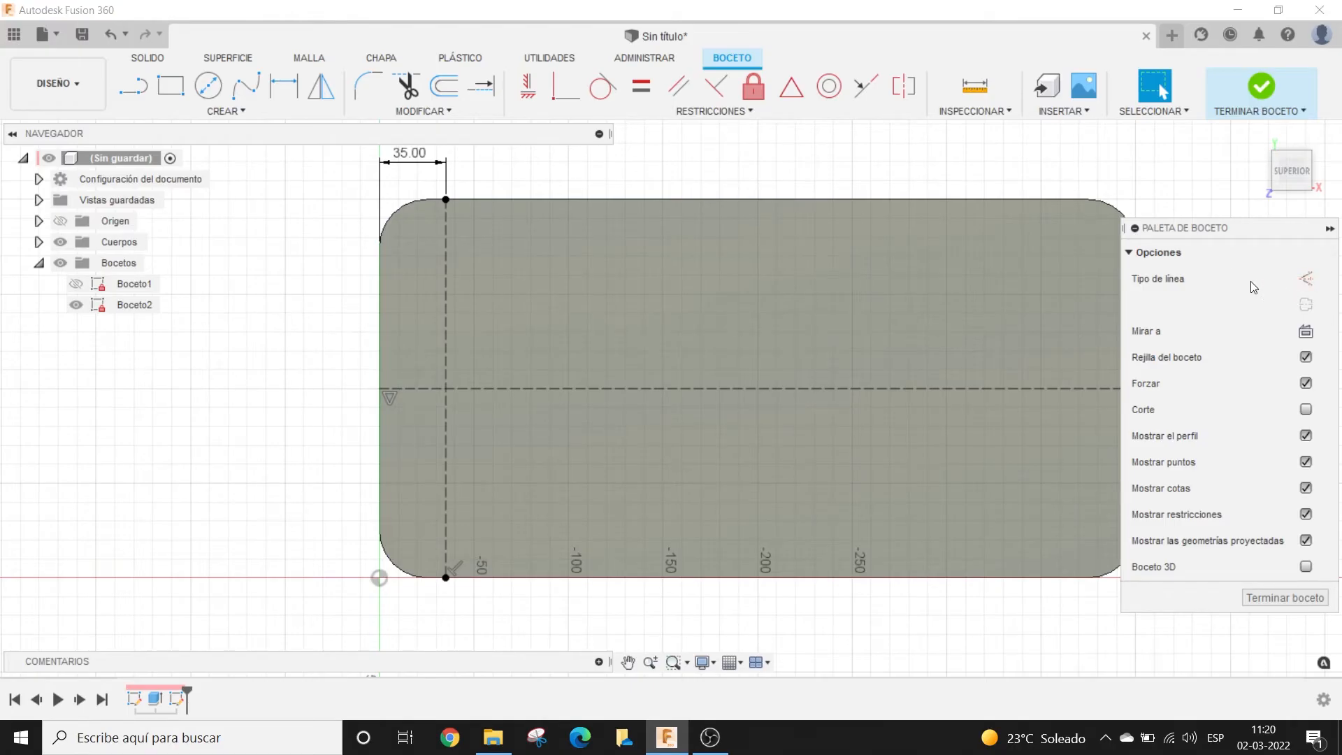
pyautogui.click(220, 110)
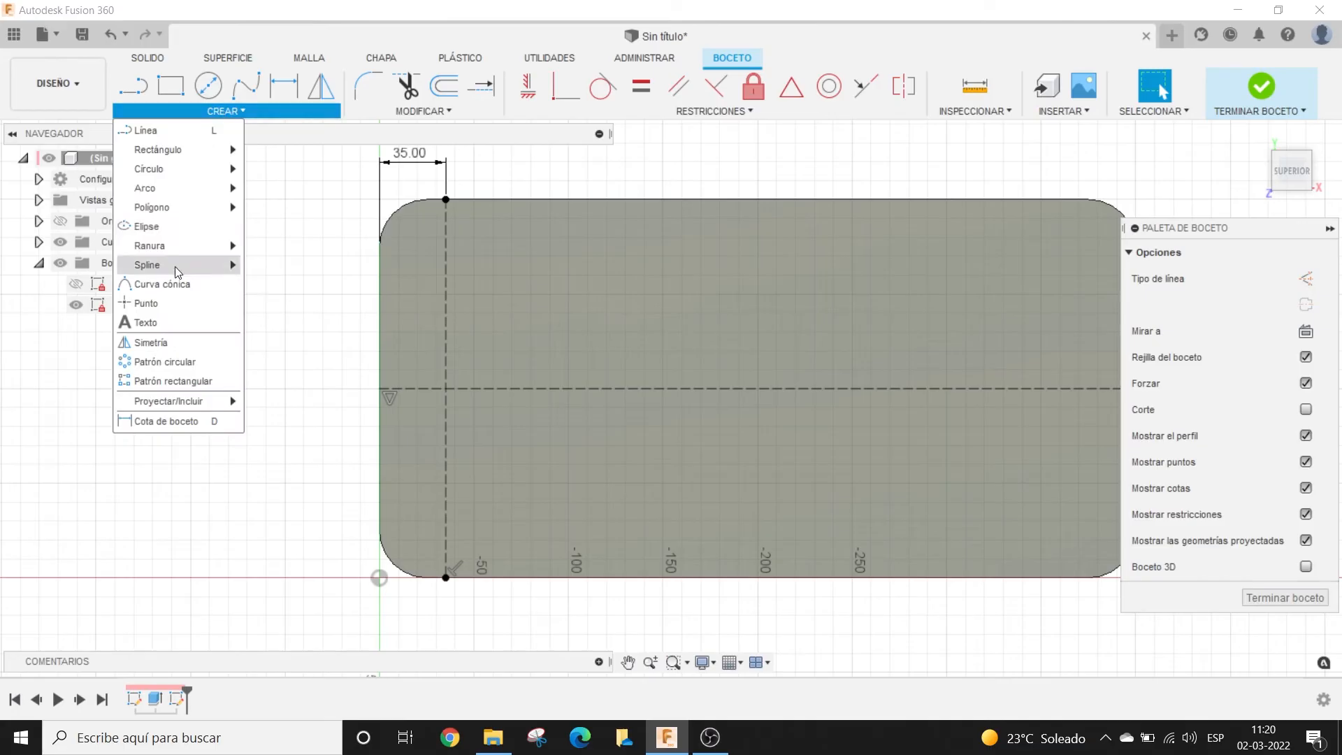
pyautogui.moveTo(196, 246)
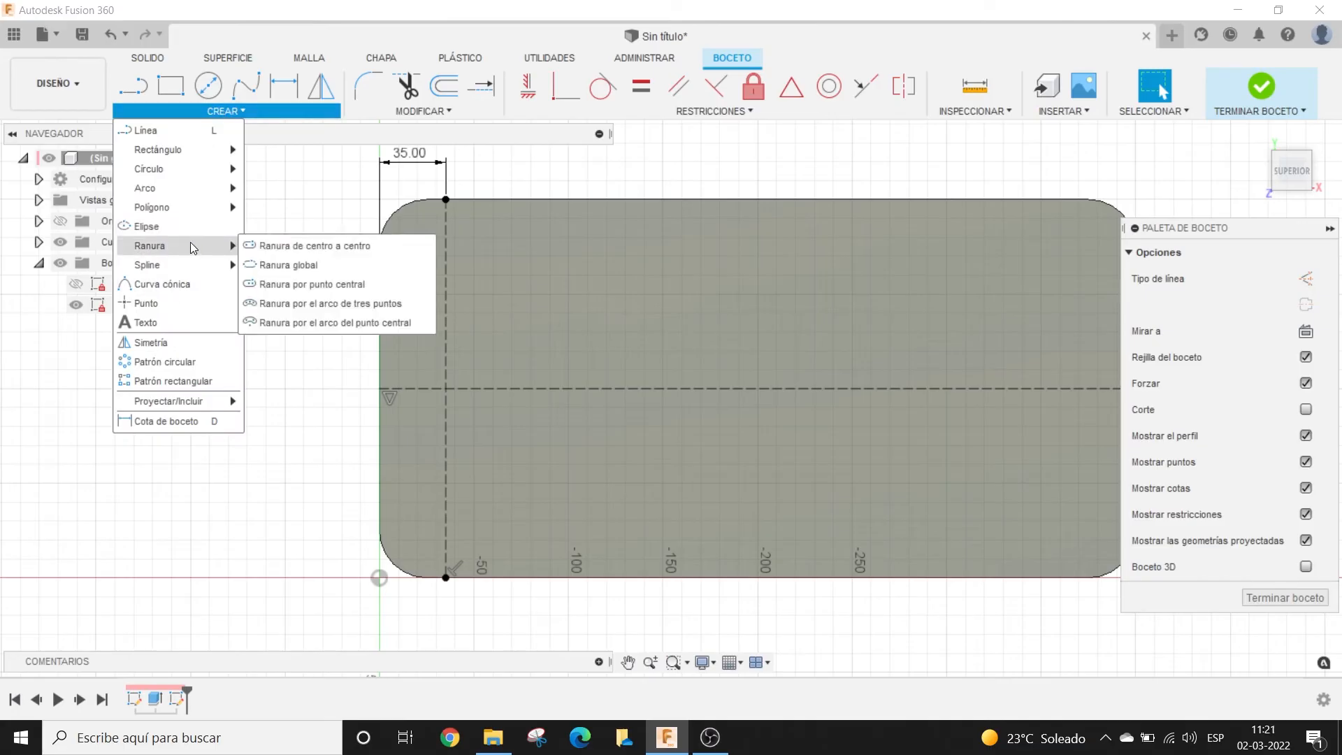
pyautogui.click(295, 285)
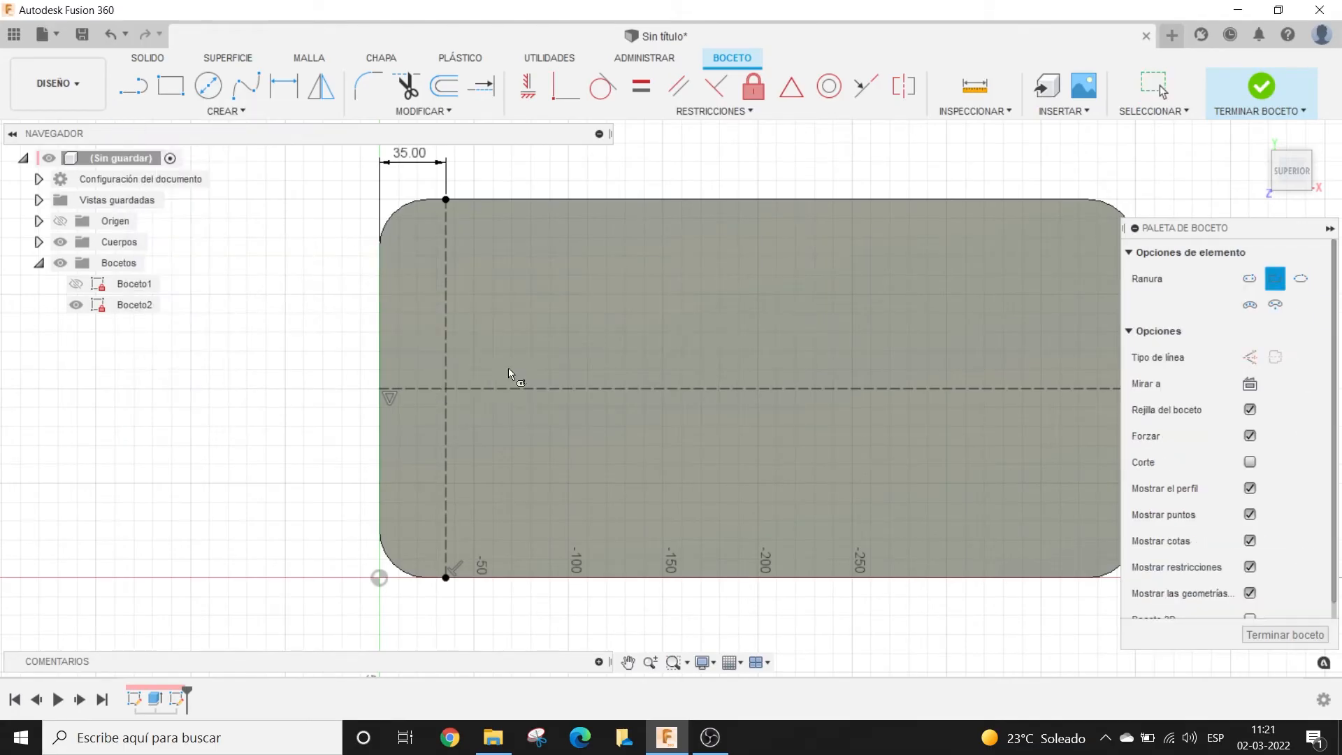
pyautogui.click(446, 389)
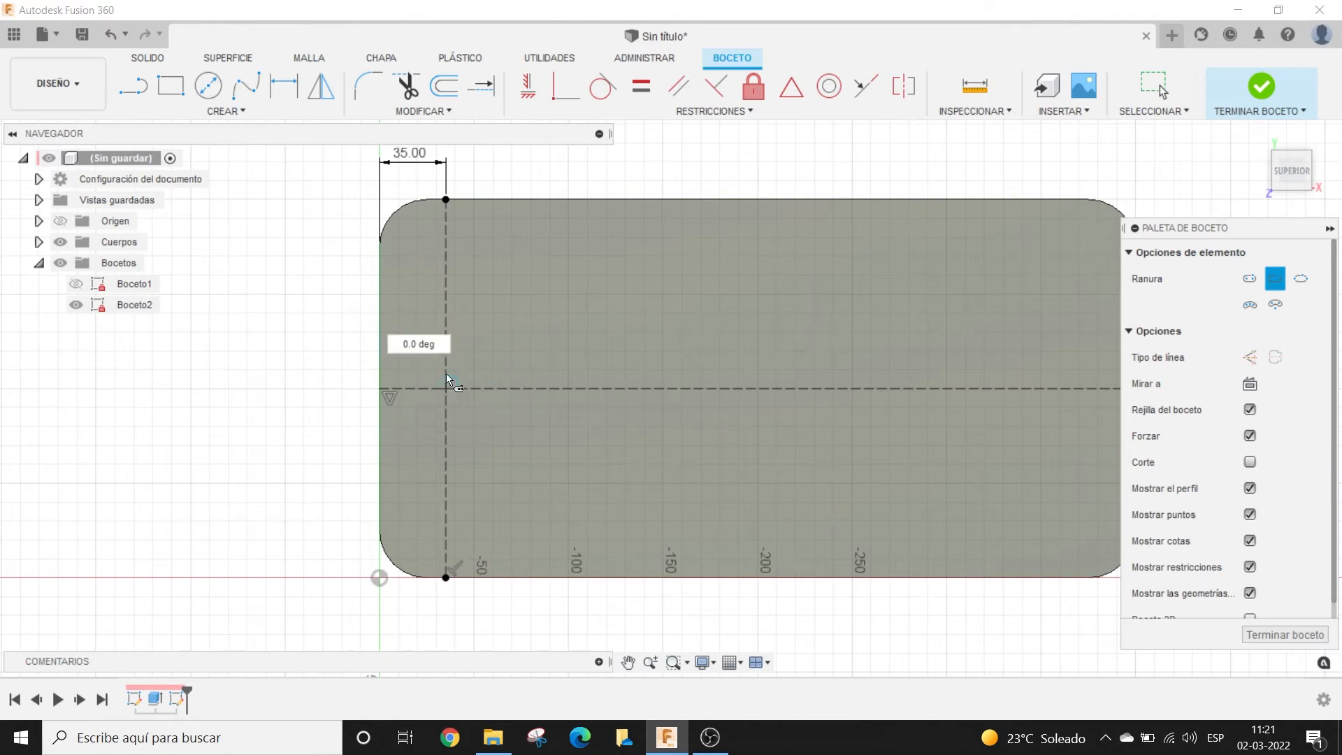
pyautogui.scroll(3, 503, 290)
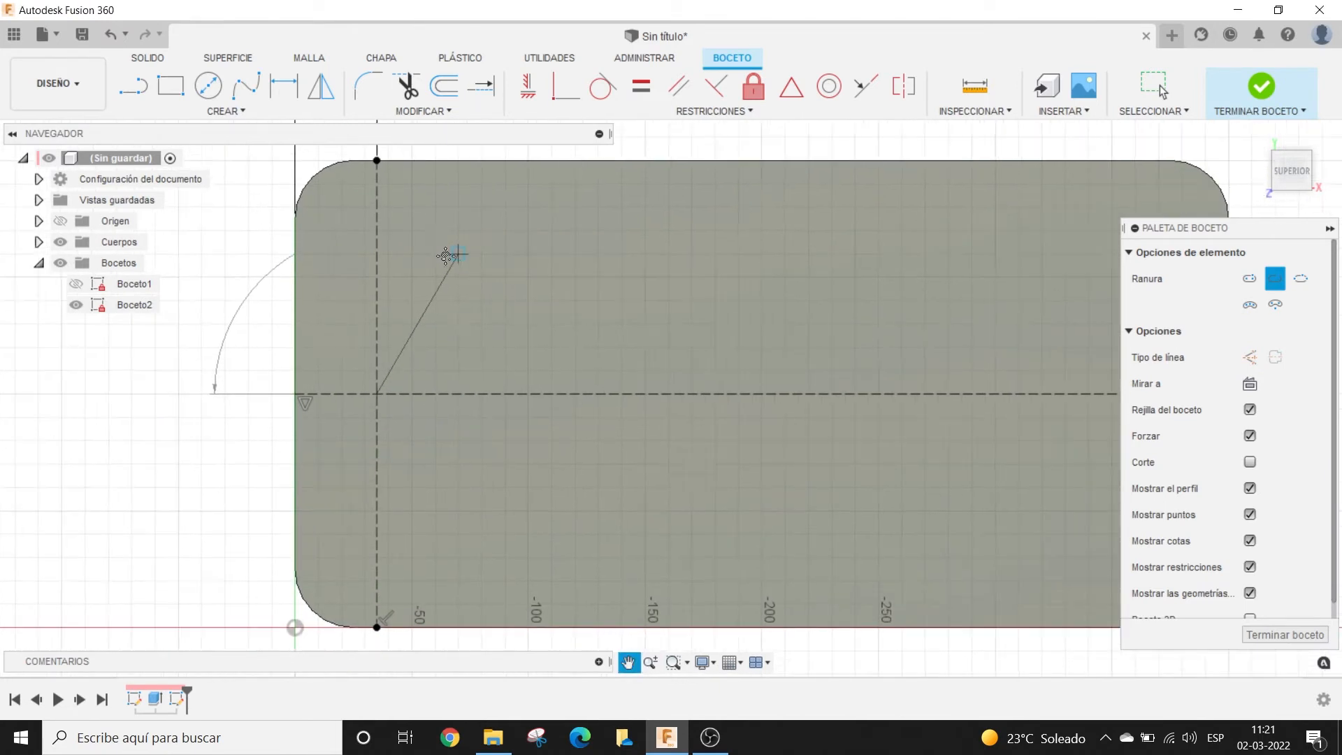
pyautogui.scroll(-1, 424, 246)
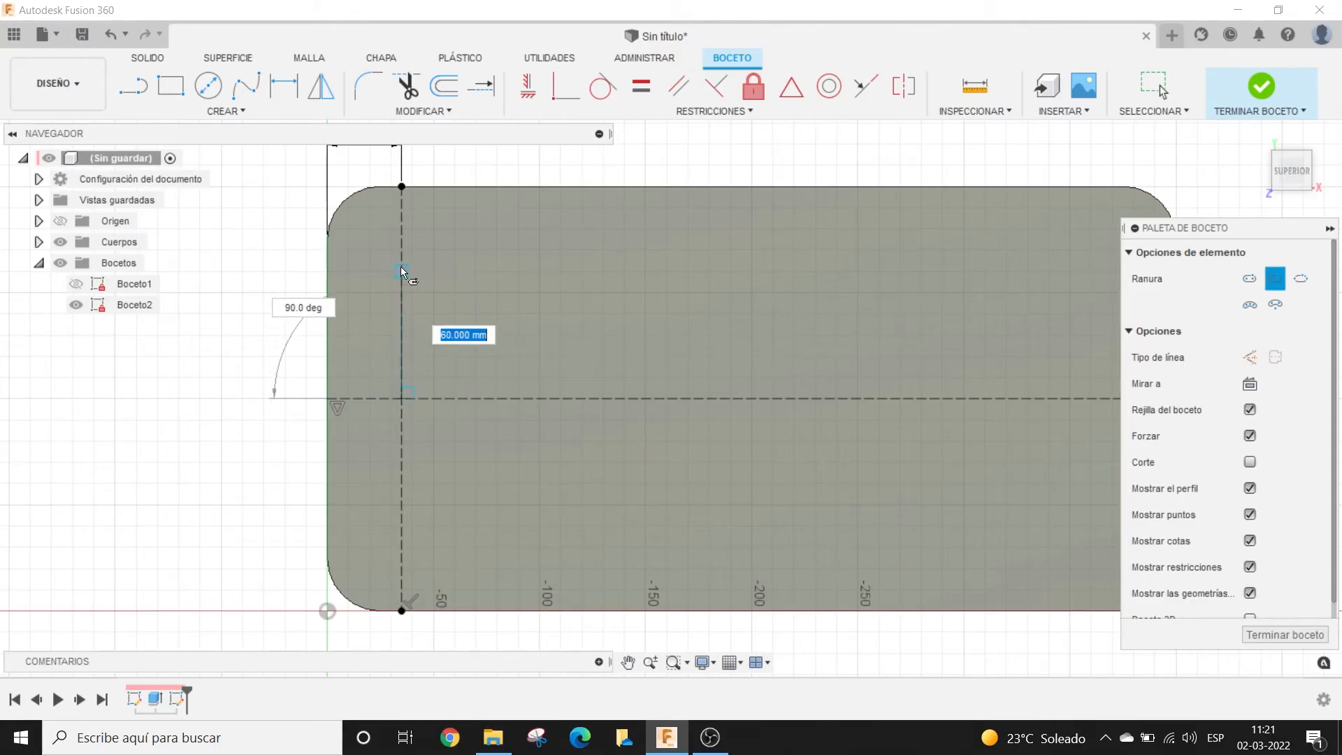
pyautogui.click(401, 267)
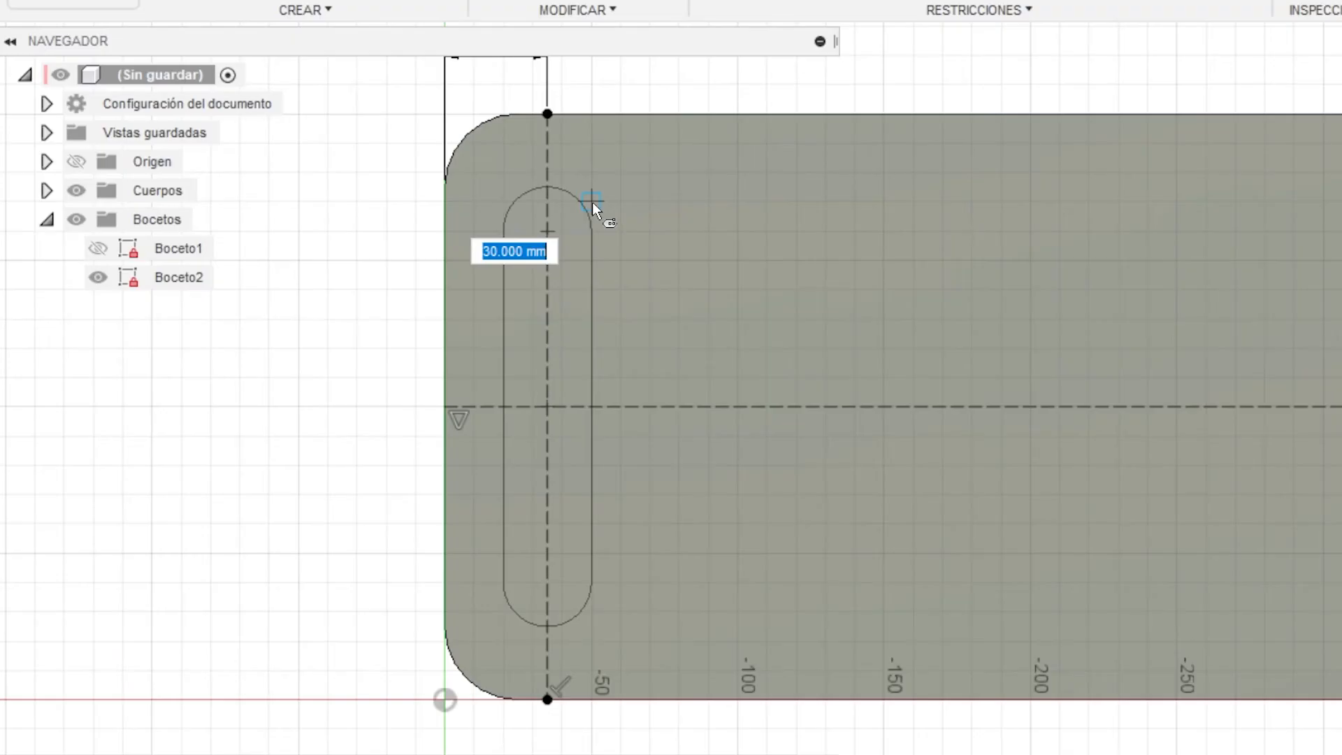
pyautogui.write('30')
pyautogui.press('Tab')
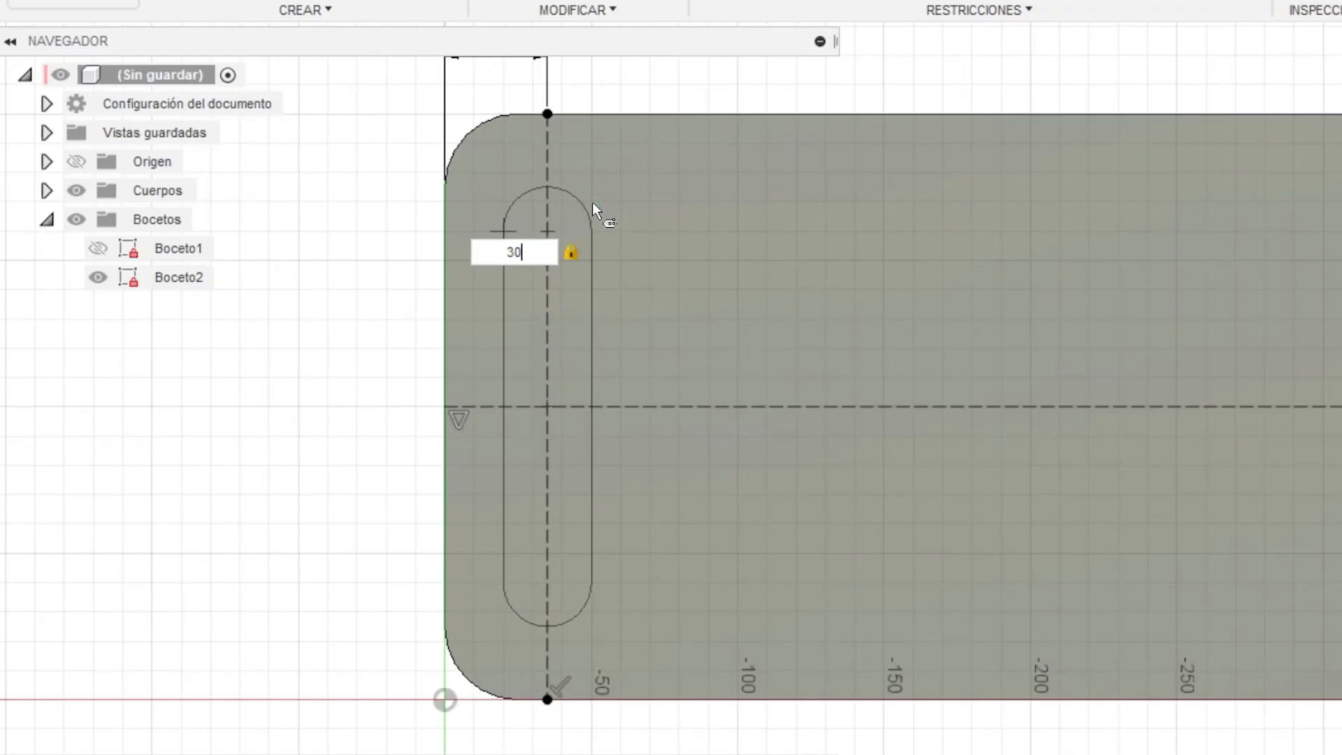
pyautogui.write('mm')
pyautogui.press('Return')
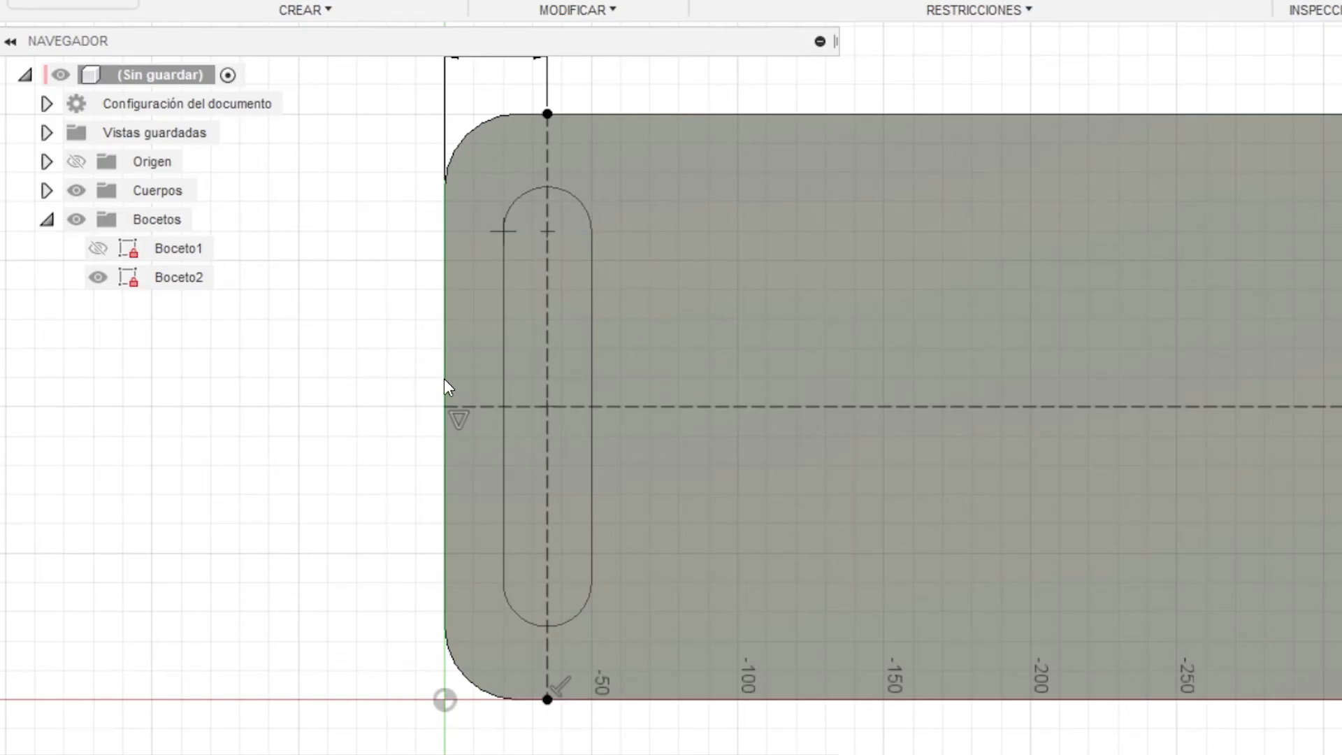
pyautogui.scroll(-1, 442, 392)
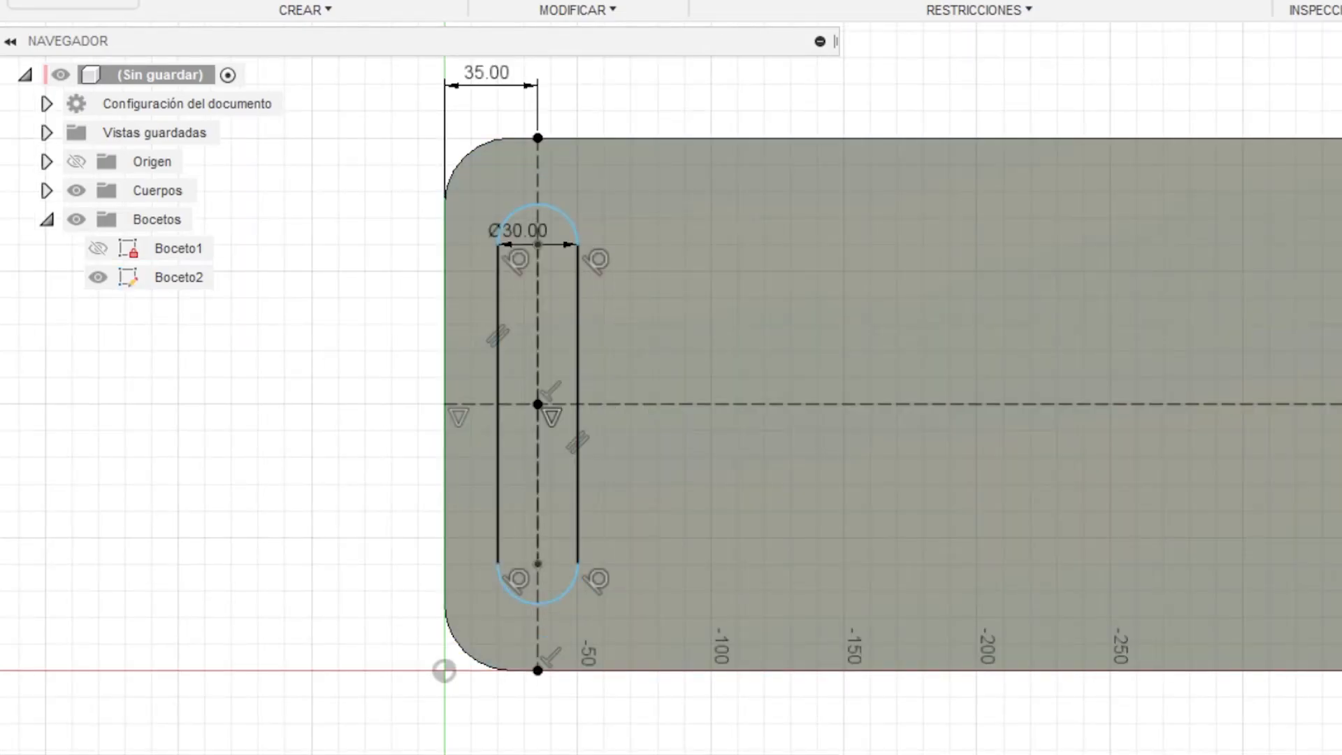
# Step: Move the slot's diameter dimension below its upper arc and hide the sketch constraints
pyautogui.scroll(1, 791, 359)
pyautogui.moveTo(659, 324); pyautogui.dragTo(788, 323, button='middle')
pyautogui.moveTo(635, 278); pyautogui.dragTo(632, 315)
pyautogui.scroll(3, 700, 308)
pyautogui.scroll(-1, 677, 344)
pyautogui.click(543, 374)
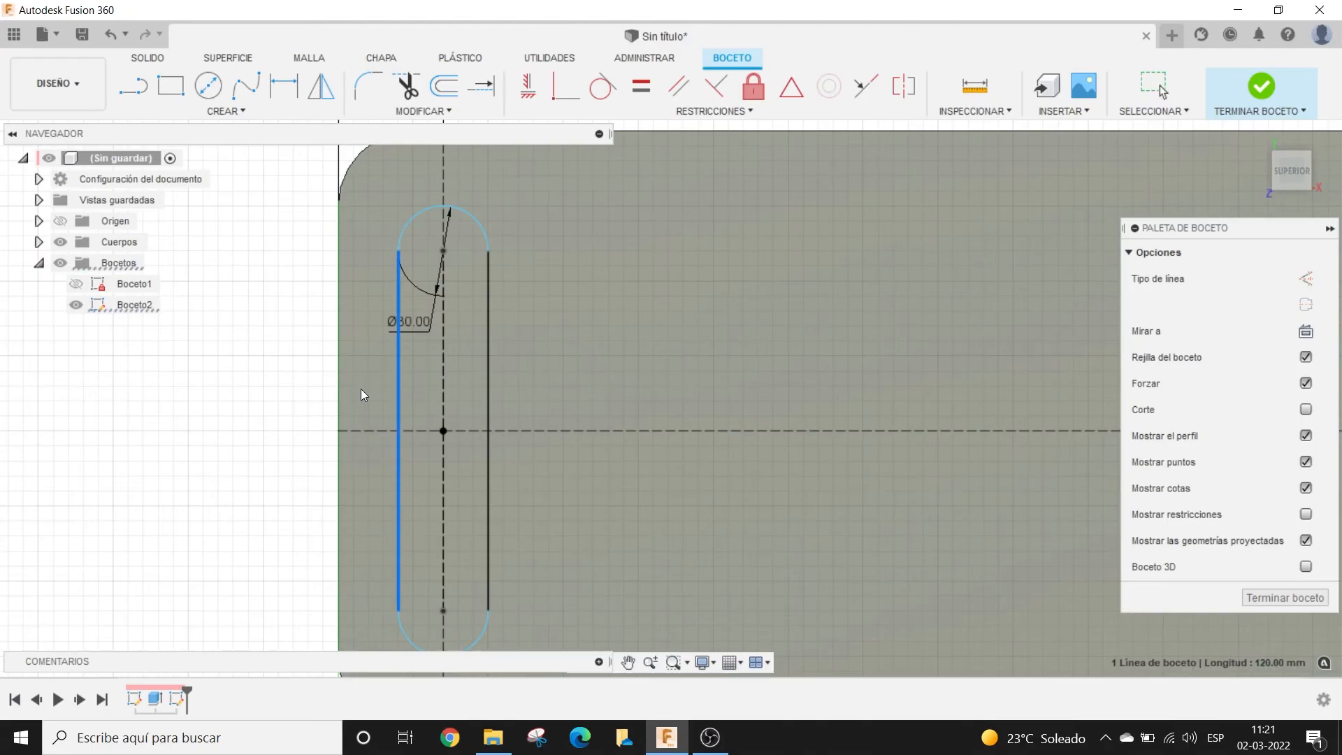
pyautogui.click(362, 390)
pyautogui.click(229, 389)
pyautogui.scroll(-2, 211, 355)
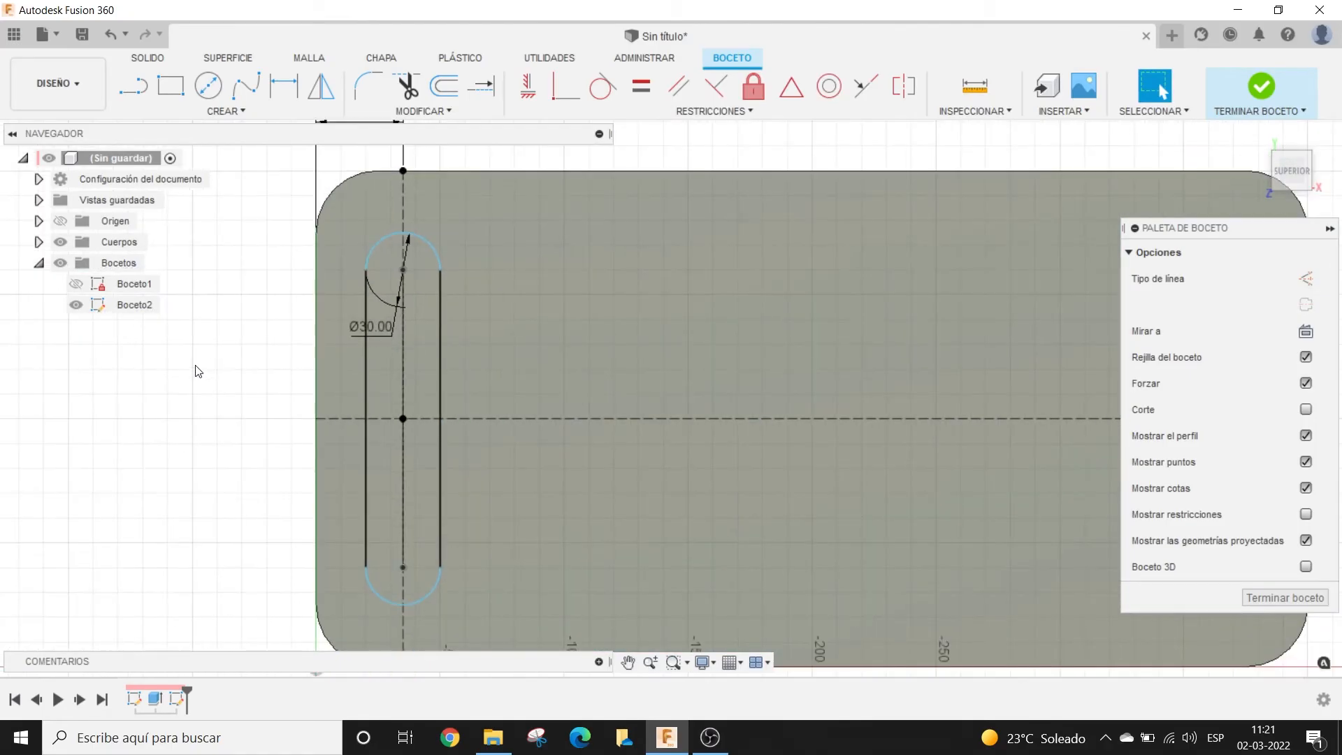
# Step: Move the slot's upper arc slightly to shorten the slot to about 116 mm between its arc centres
pyautogui.moveTo(208, 360); pyautogui.dragTo(241, 354, button='middle')
pyautogui.moveTo(298, 273); pyautogui.dragTo(316, 348, button='middle')
pyautogui.scroll(-1, 509, 332)
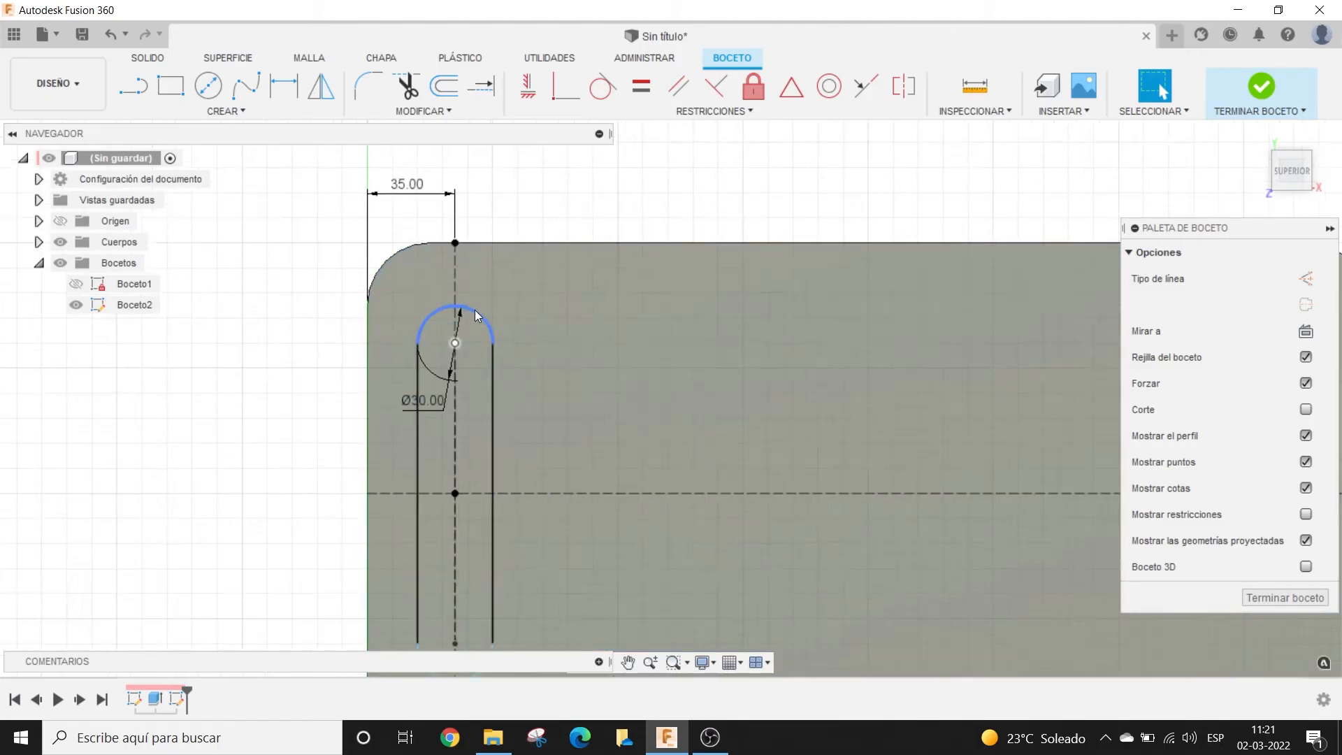
pyautogui.scroll(2, 479, 315)
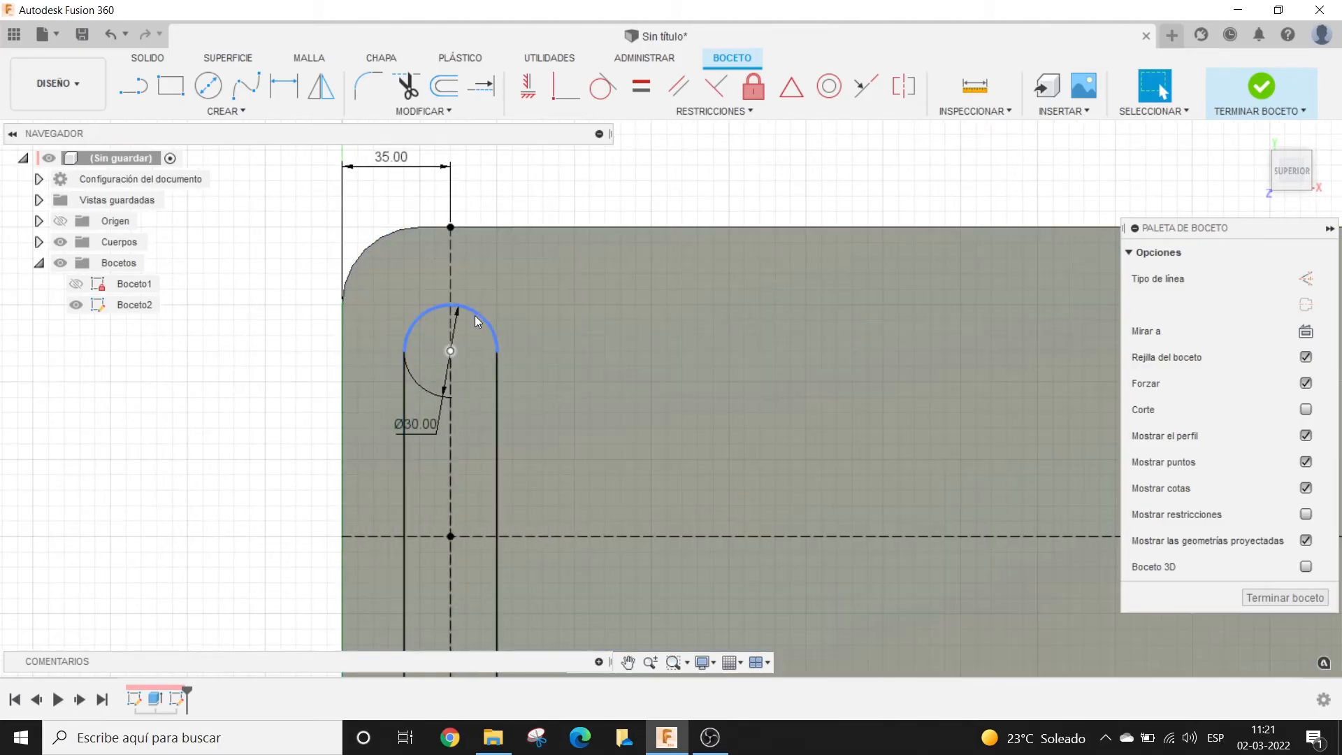
pyautogui.scroll(-1, 497, 316)
pyautogui.moveTo(483, 313)
pyautogui.mouseDown()
pyautogui.moveTo(480, 263)
pyautogui.moveTo(473, 405)
pyautogui.moveTo(472, 269)
pyautogui.moveTo(474, 308)
pyautogui.mouseUp()
pyautogui.scroll(-2, 532, 341)
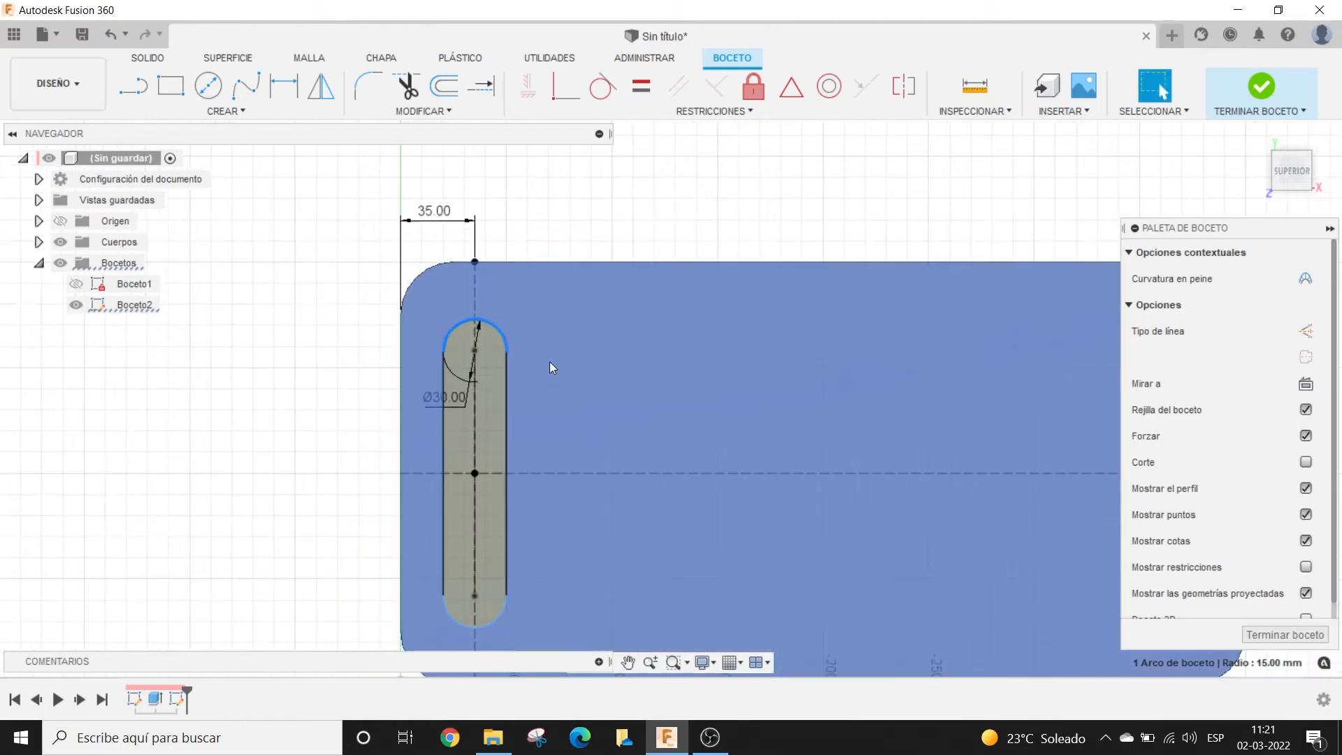
pyautogui.moveTo(549, 362); pyautogui.dragTo(508, 251, button='middle')
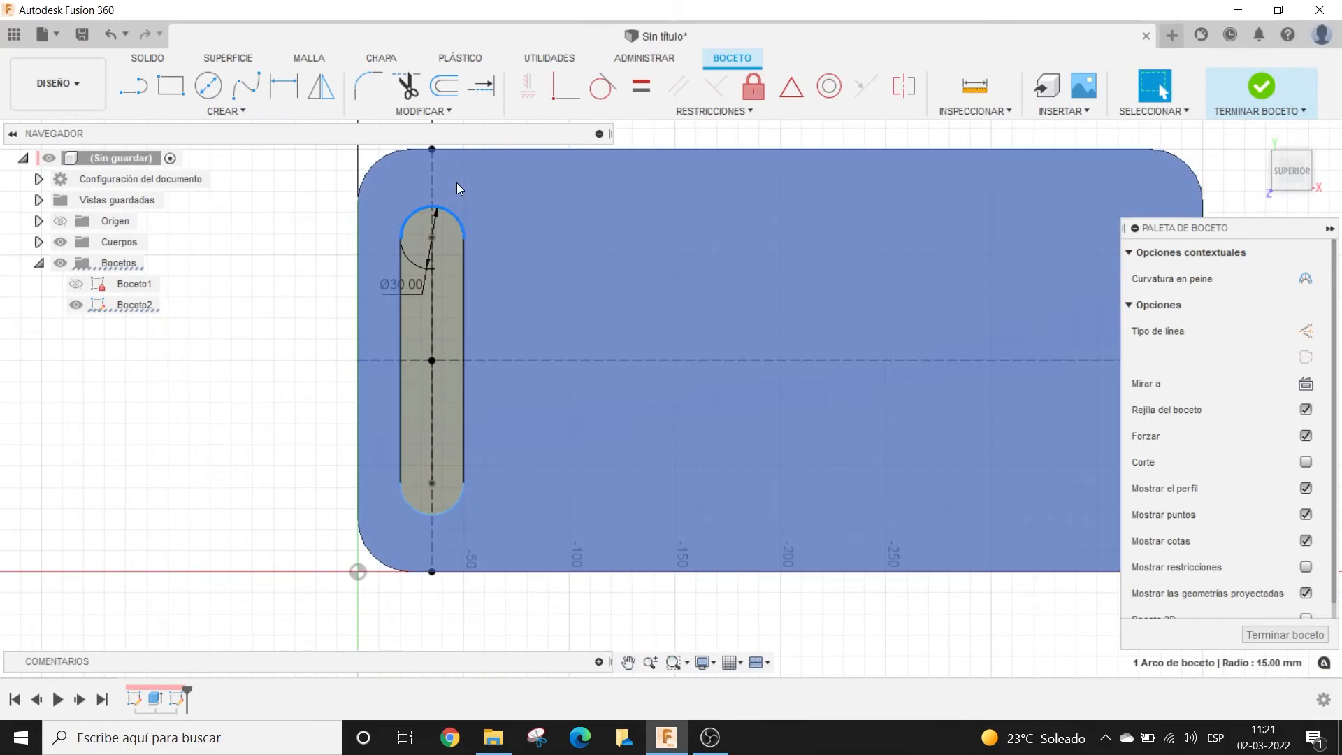
pyautogui.press('Escape')
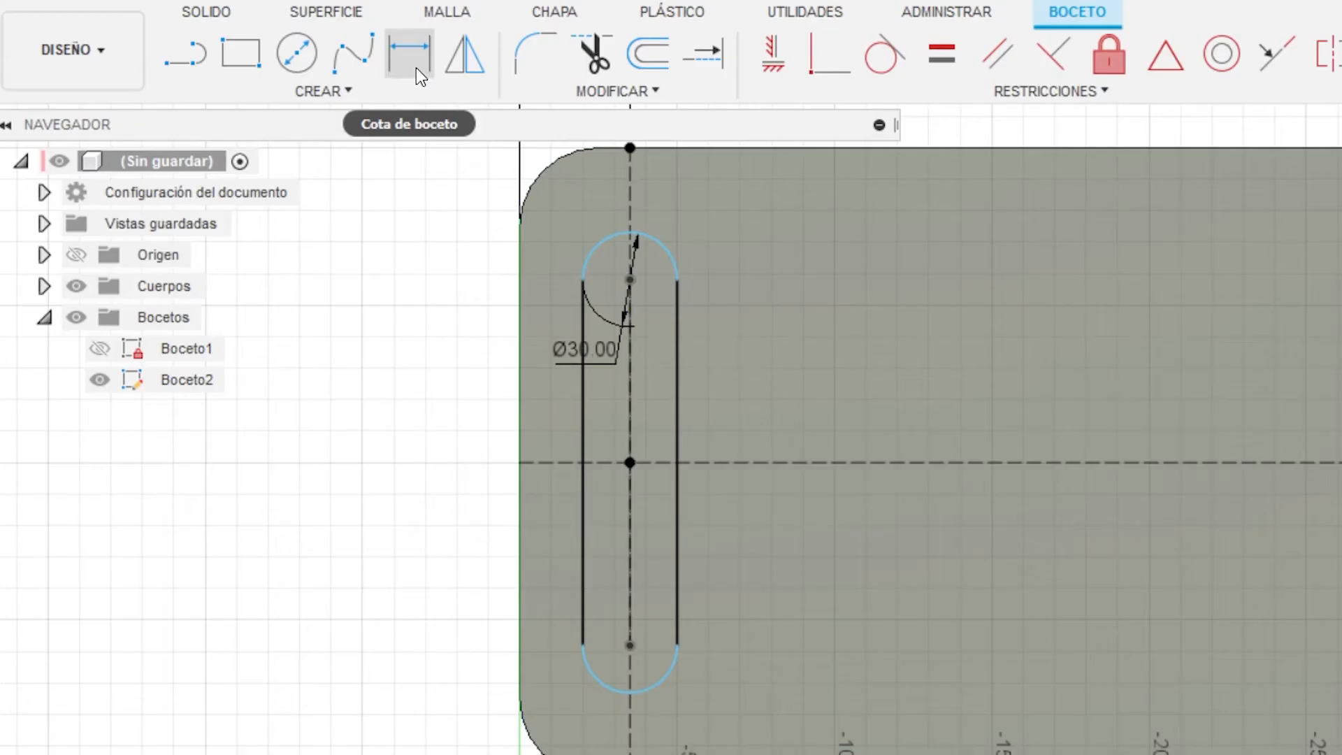
# Step: Dimension the distance between the slot's two arc centres, placing the dimension outside the plate's left edge
pyautogui.click(417, 63)
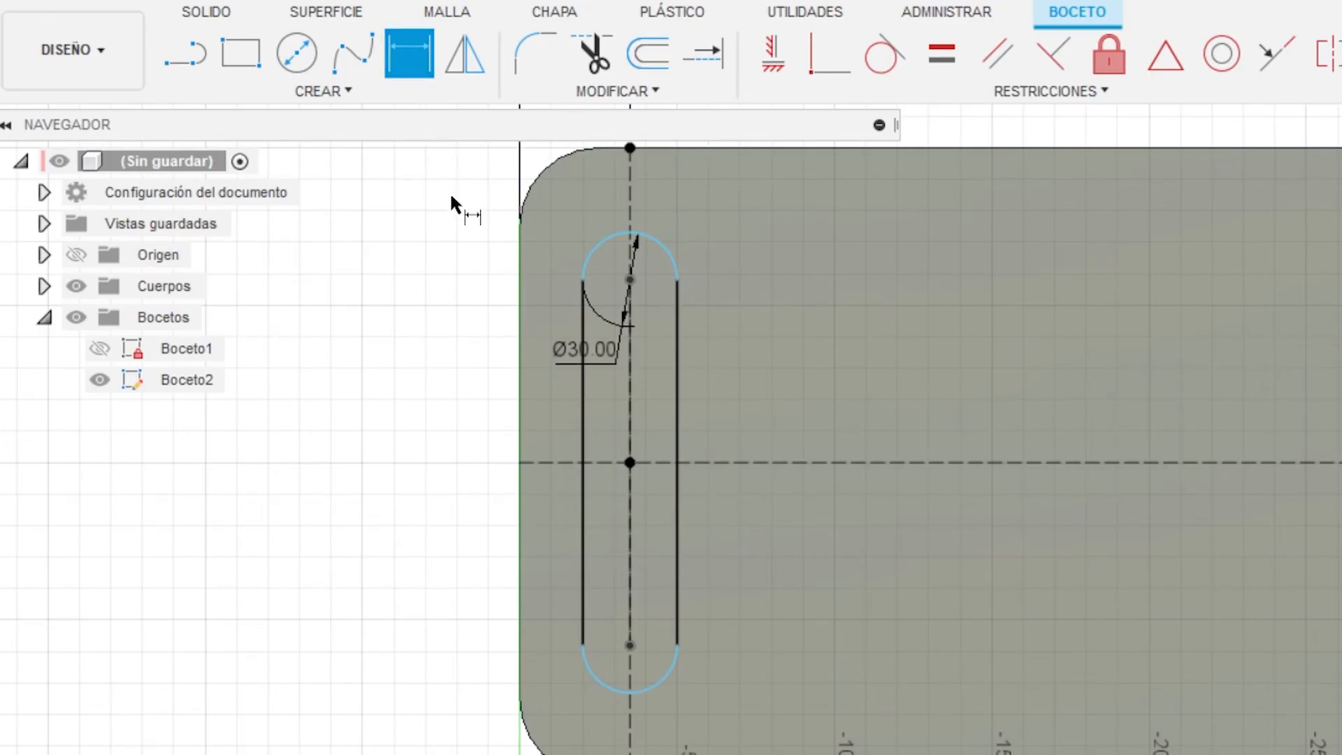
pyautogui.click(630, 280)
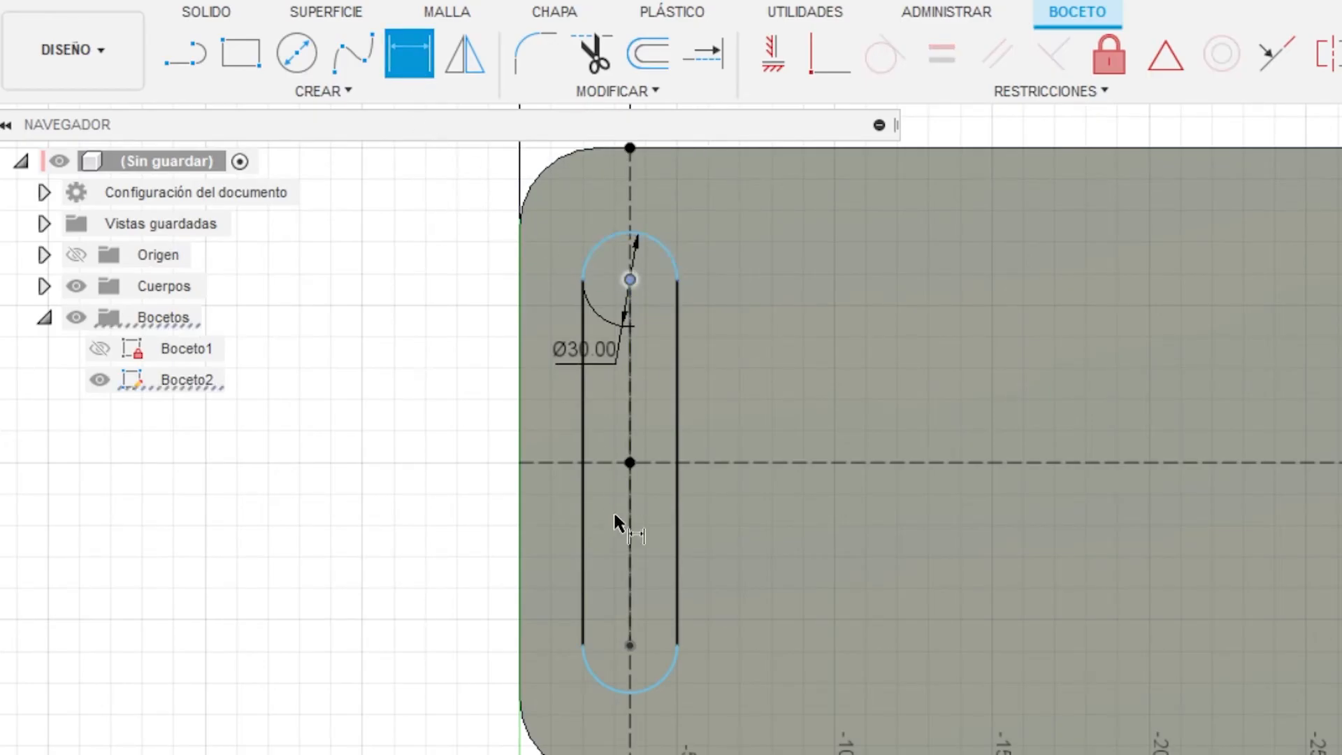
pyautogui.click(630, 645)
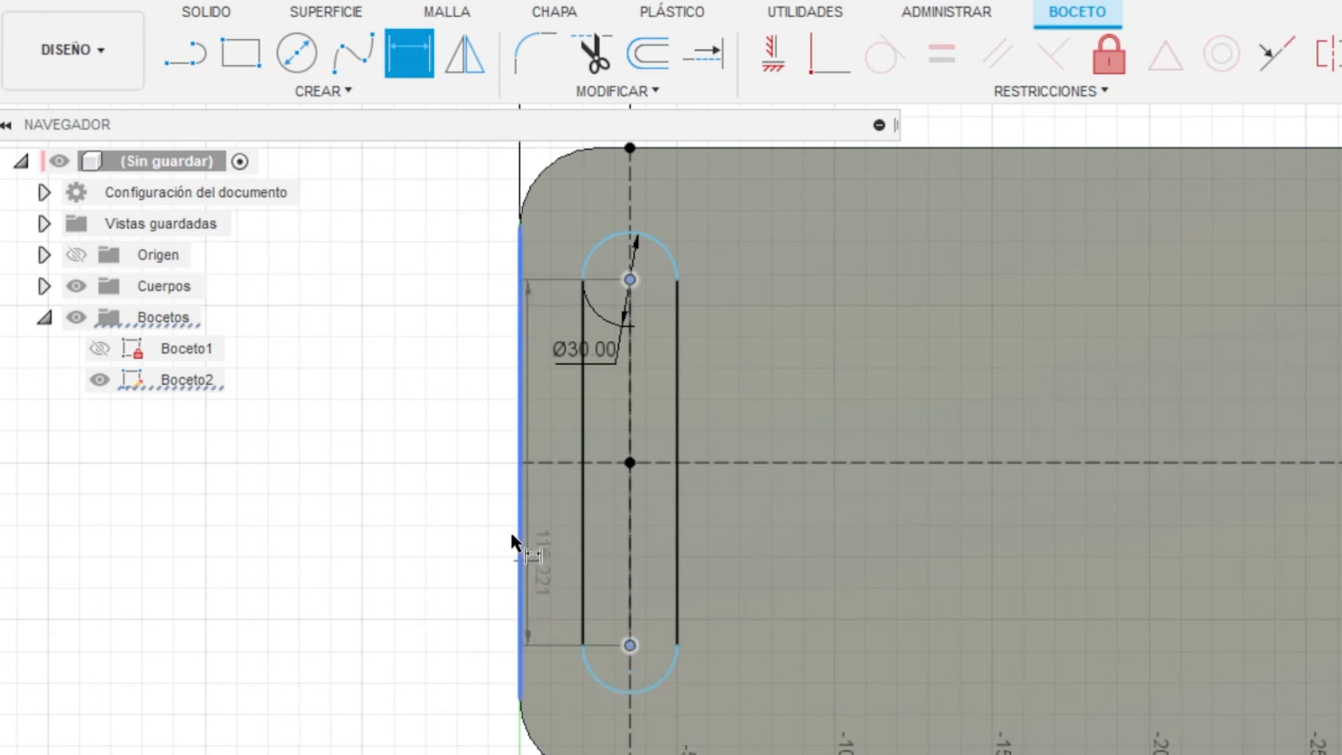
pyautogui.click(438, 429)
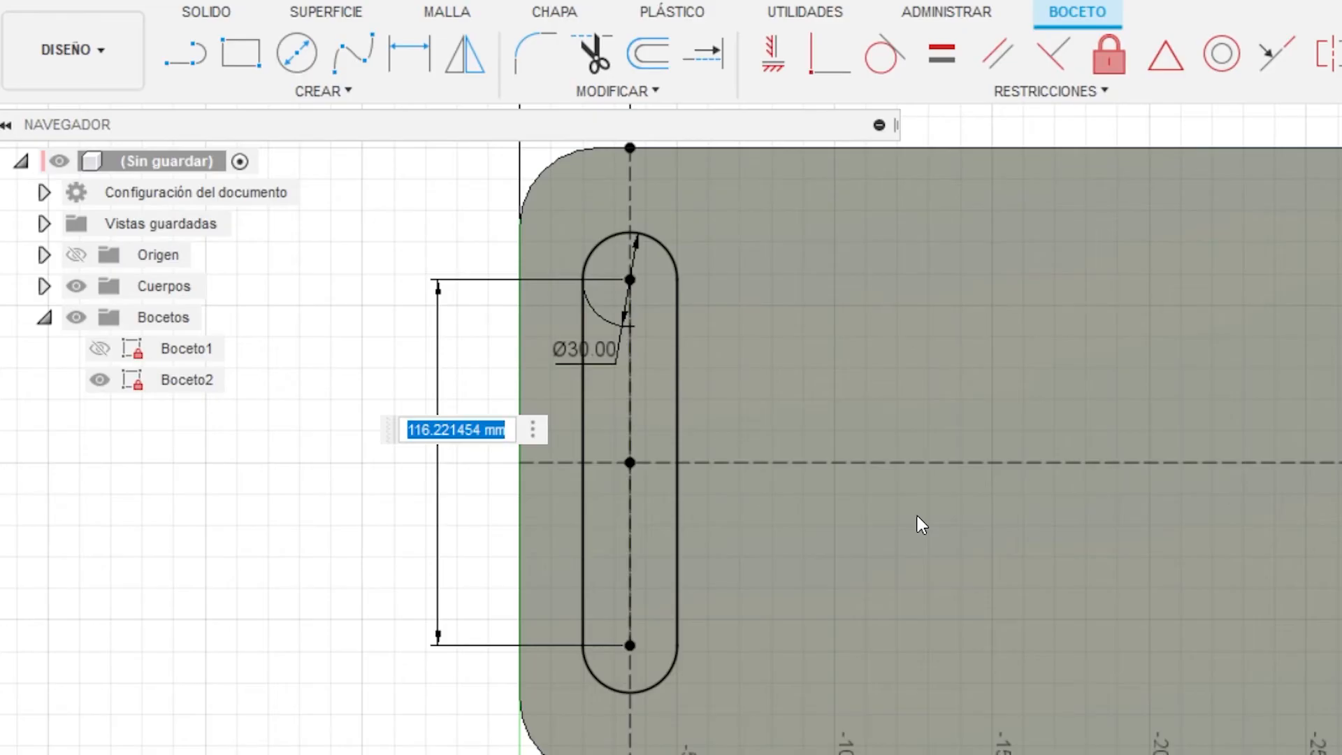
# Step: Try to set the distance between the slot's arc centres to 135 m, and undo the change
pyautogui.write('135m')
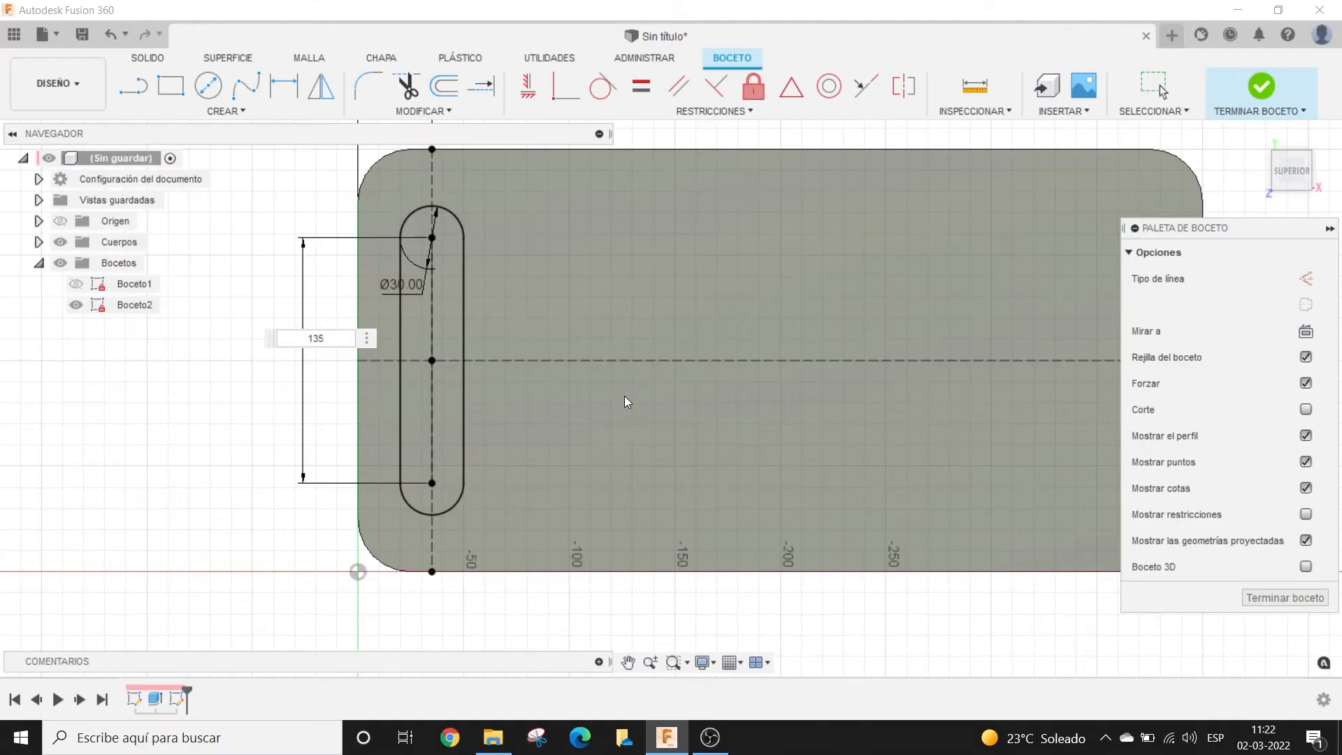
pyautogui.press('Return')
pyautogui.scroll(-1, 624, 393)
pyautogui.scroll(-2, 599, 401)
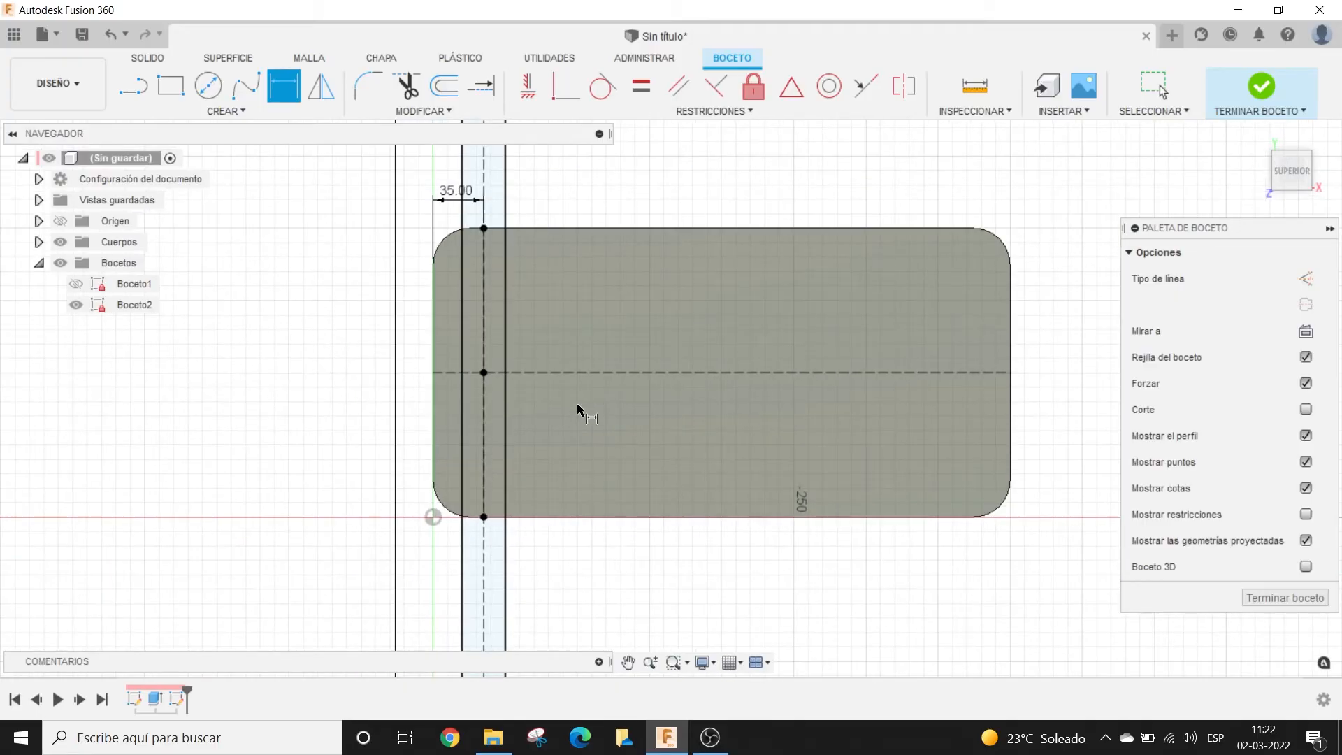
pyautogui.press('Escape')
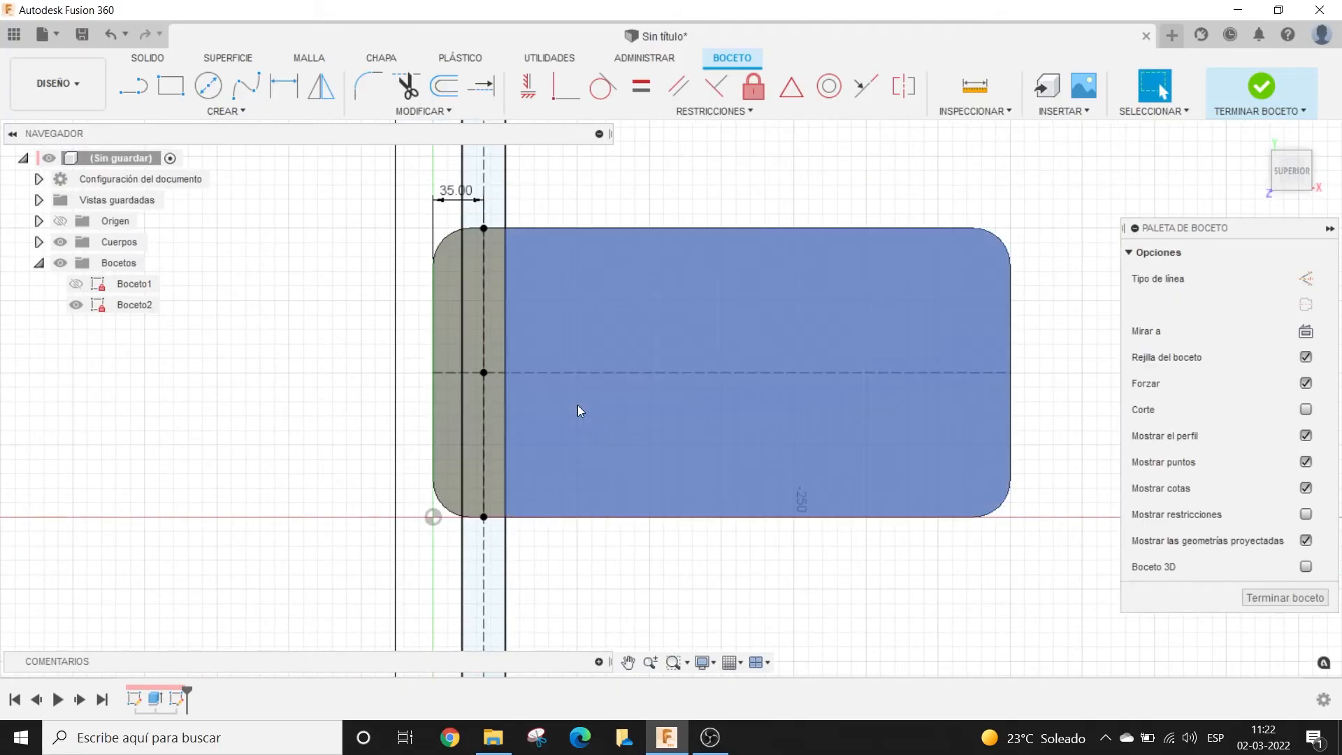
pyautogui.hotkey('ctrl', 'z')
pyautogui.scroll(2, 412, 349)
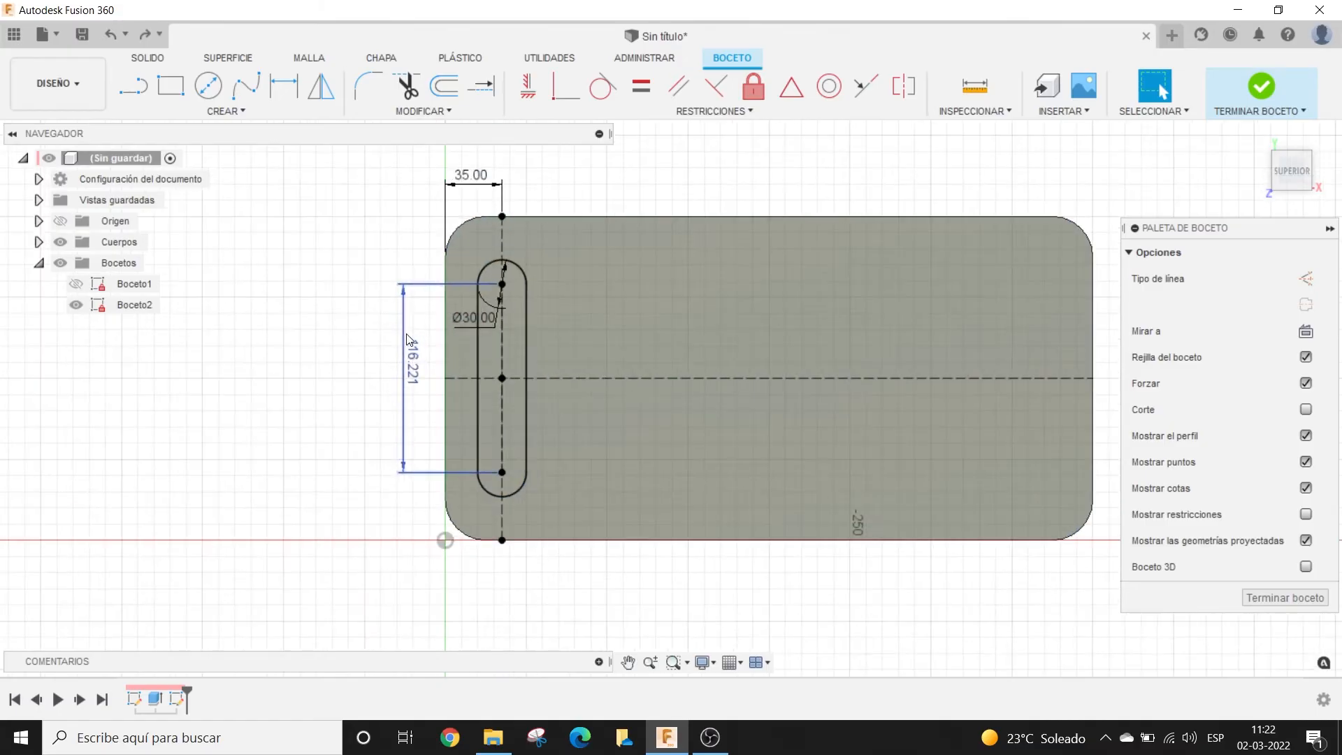
# Step: Set the distance between the slot's arc centres to 135 mm
pyautogui.doubleClick(412, 371)
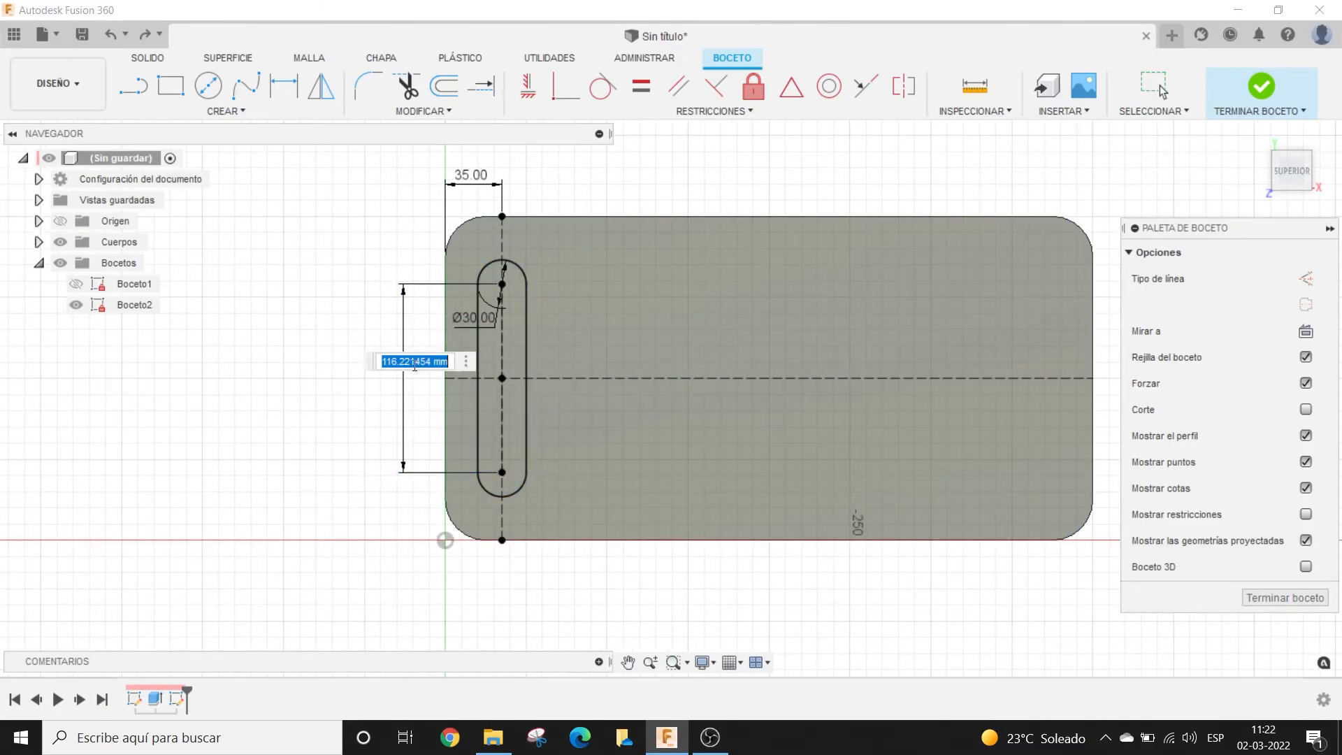
pyautogui.write('135mm')
pyautogui.press('Return')
pyautogui.scroll(2, 556, 342)
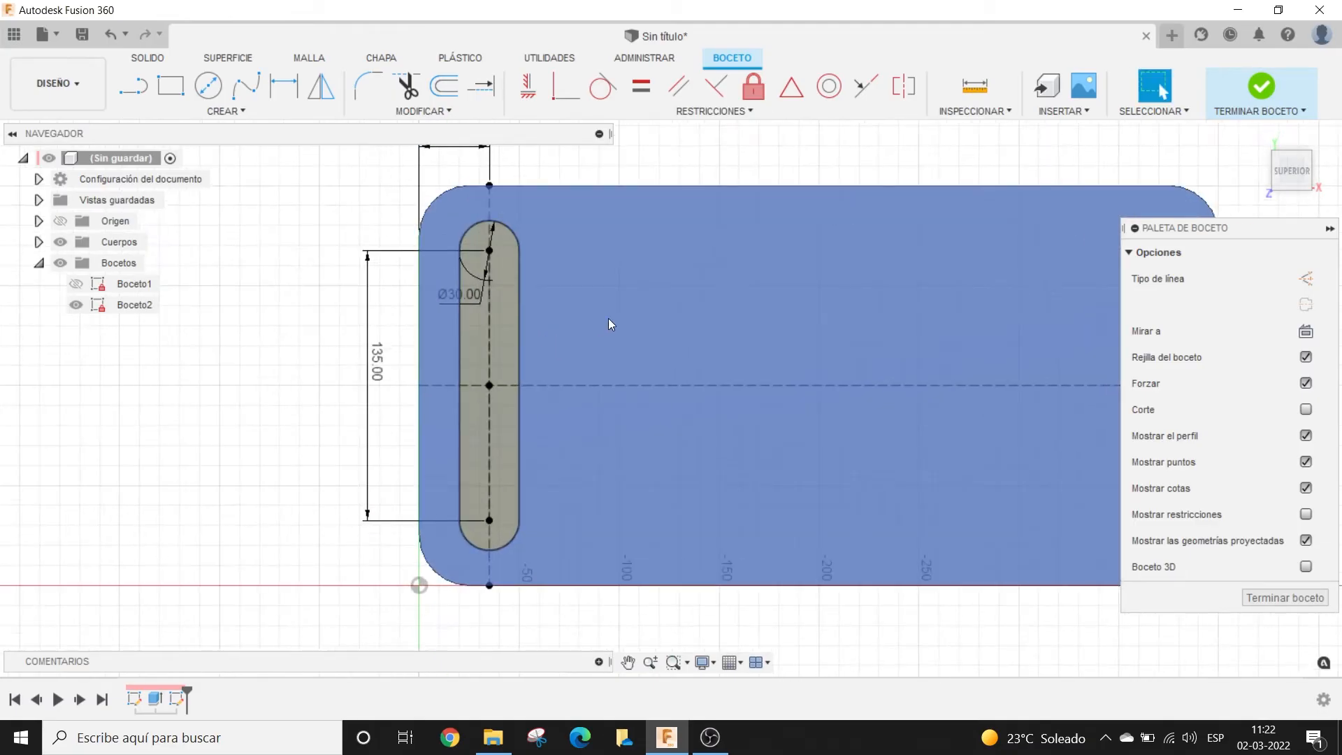
pyautogui.scroll(-4, 610, 324)
pyautogui.moveTo(516, 354)
pyautogui.mouseDown(button='middle')
pyautogui.moveTo(600, 343)
pyautogui.moveTo(588, 379)
pyautogui.mouseUp(button='middle')
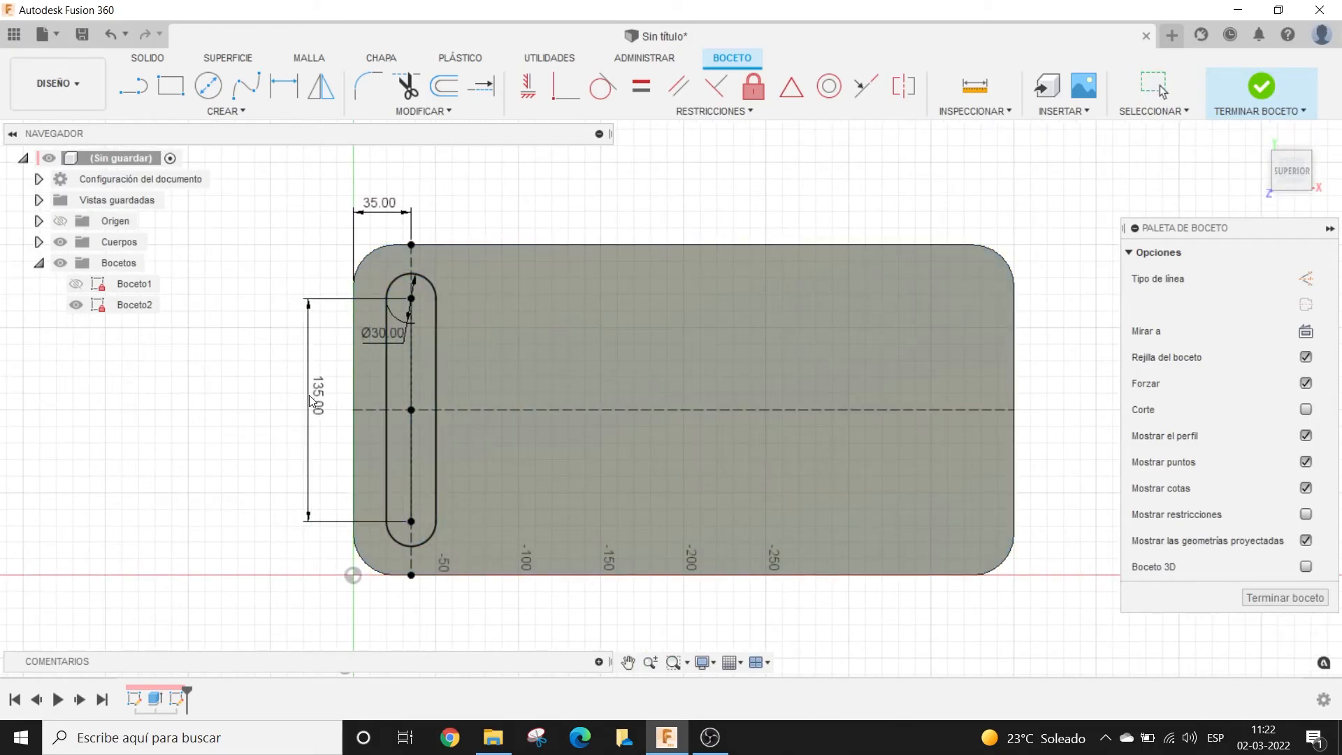
# Step: Try a distance of 50 mm between the plate's left edge and the vertical construction line, and undo the change
pyautogui.doubleClick(372, 207)
pyautogui.write('50')
pyautogui.press('Return')
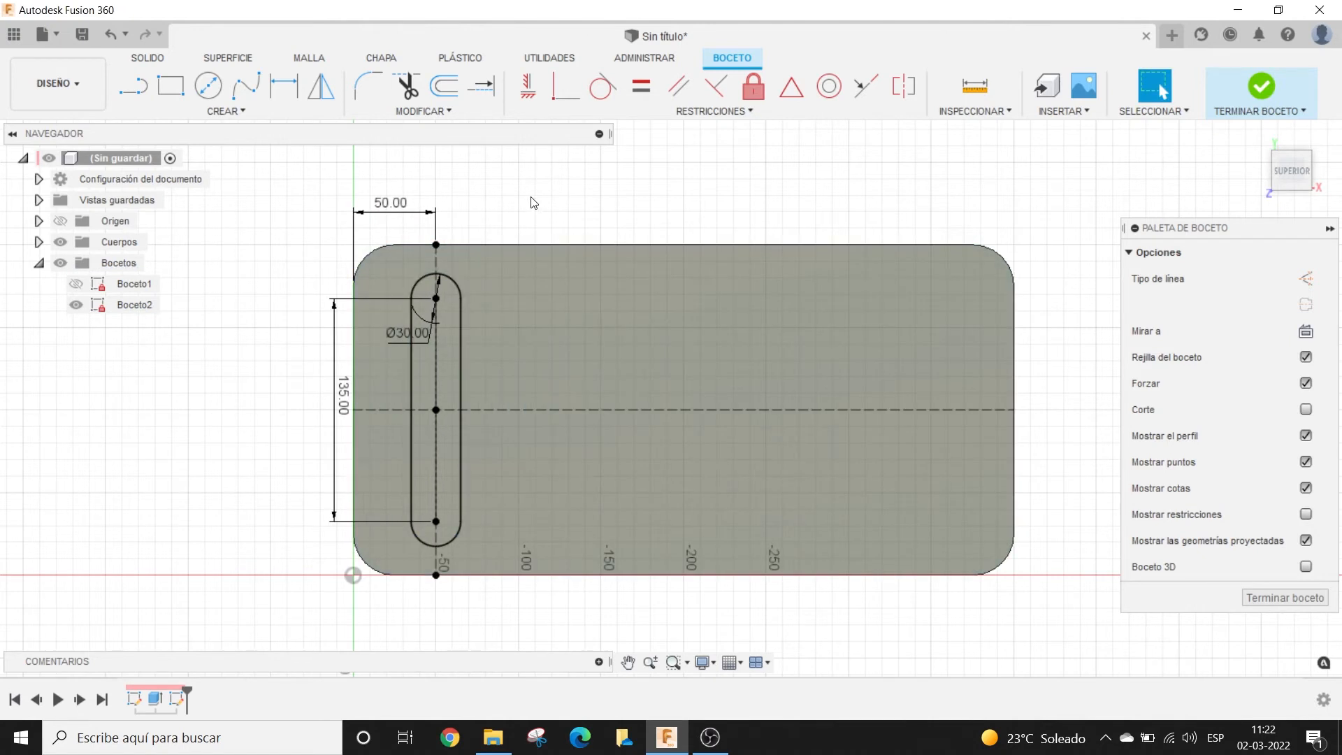
pyautogui.hotkey('ctrl', 'z')
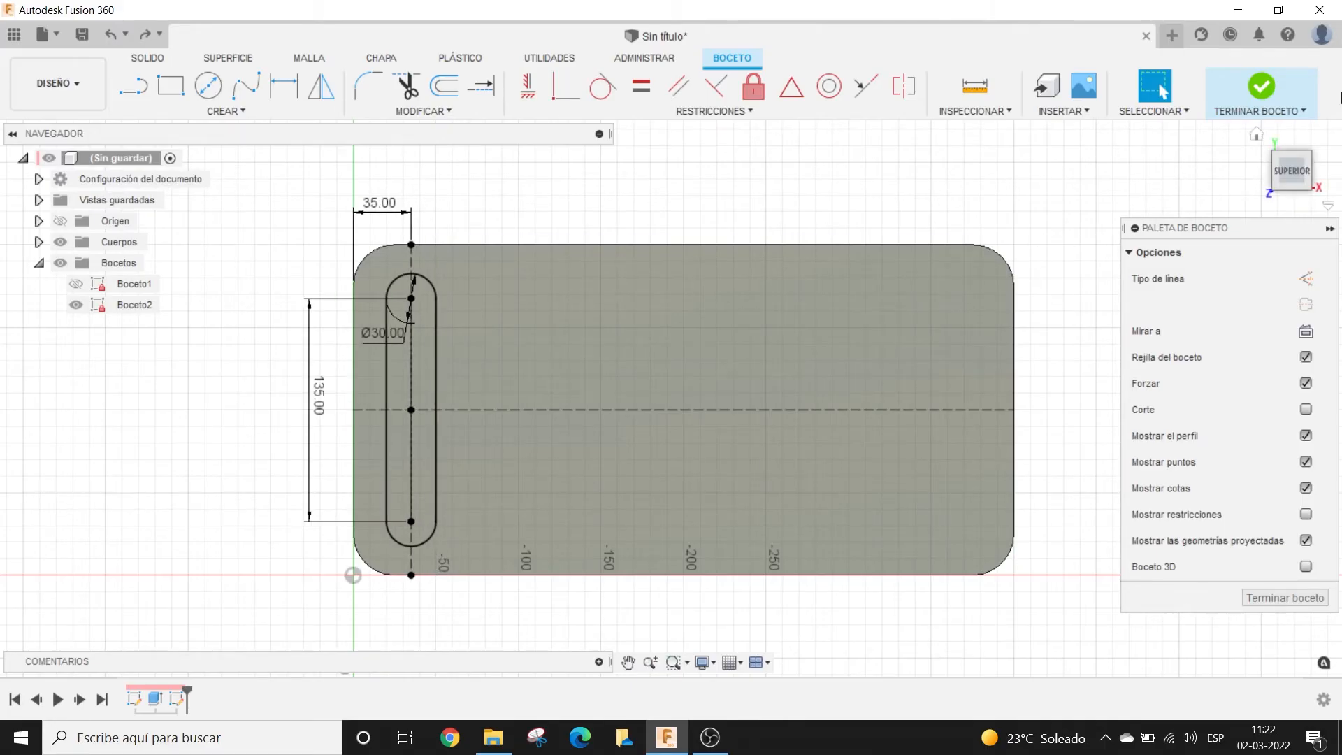
# Step: Finish the slot sketch and show the plate in an isometric view
pyautogui.click(1262, 88)
pyautogui.click(1306, 176)
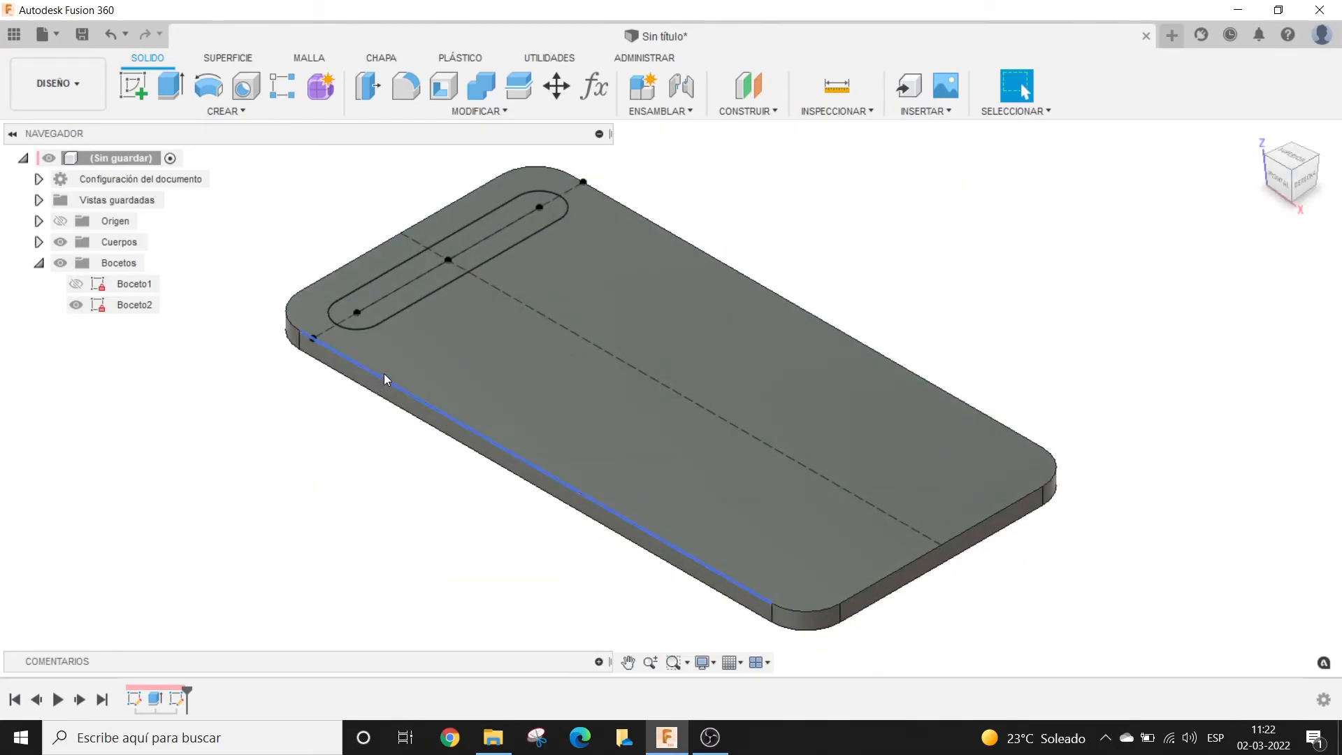
pyautogui.click(413, 273)
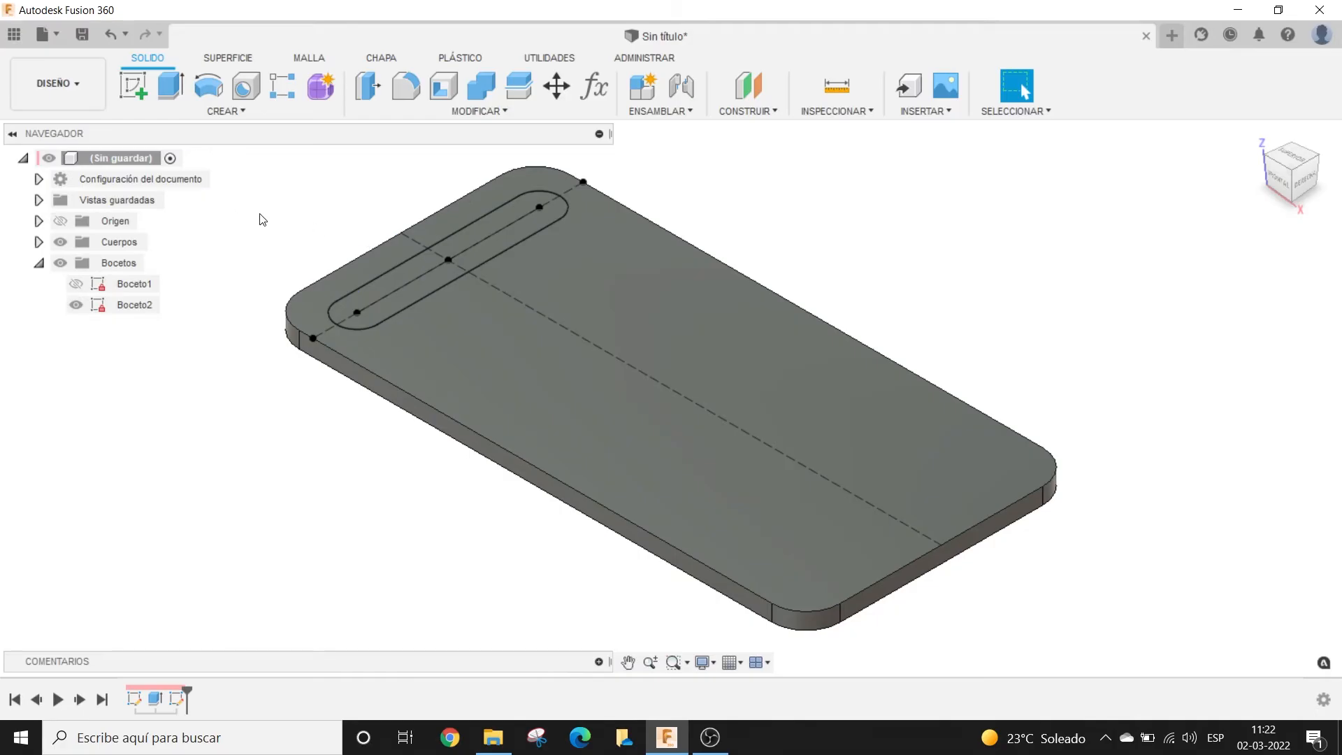
pyautogui.moveTo(261, 216); pyautogui.dragTo(277, 253, button='middle')
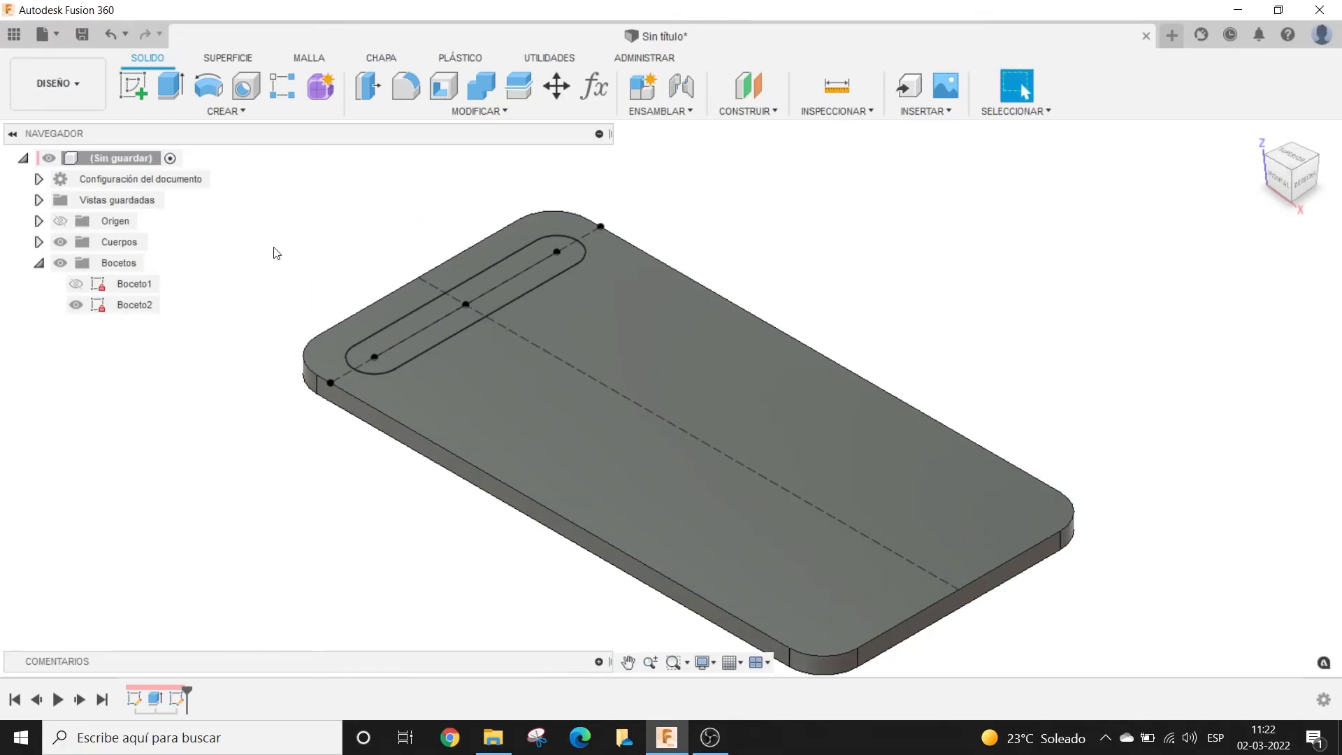
# Step: Extrude the slot profile downward by -90 mm as a cut through the plate
pyautogui.click(172, 86)
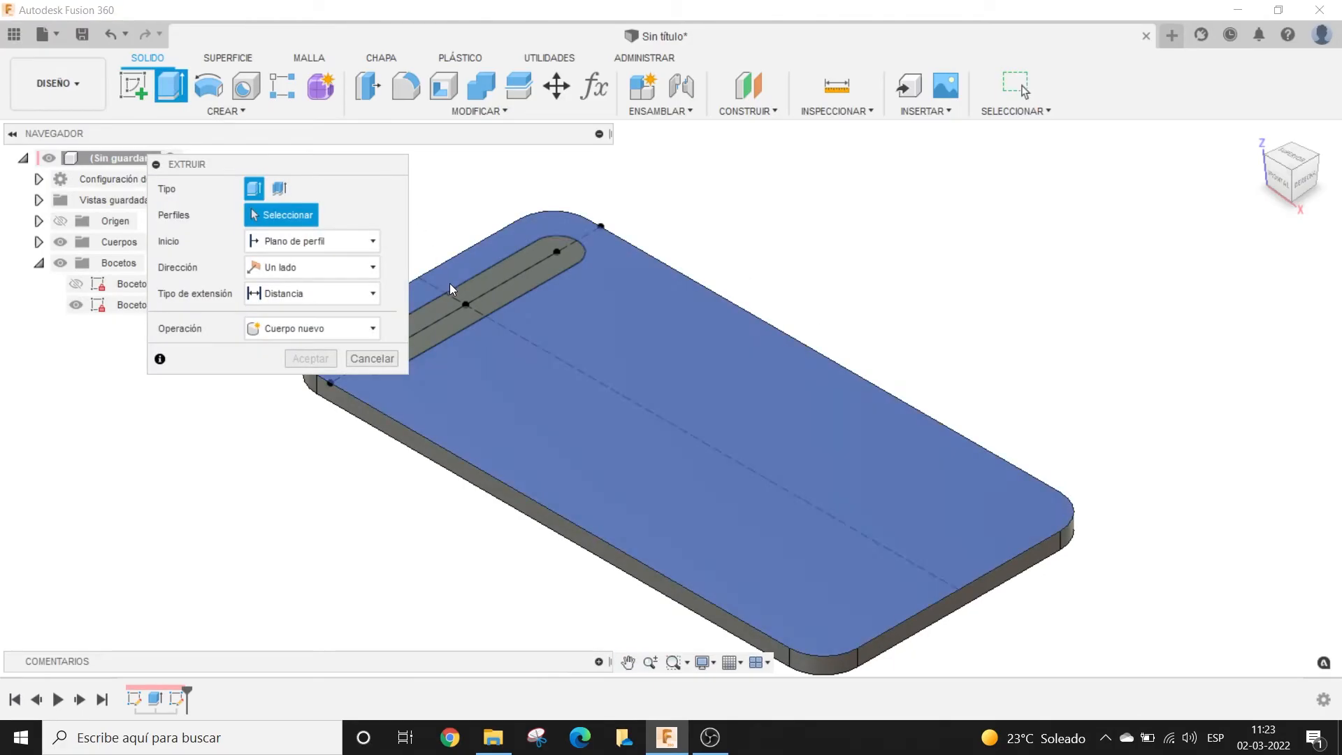
pyautogui.moveTo(456, 301); pyautogui.dragTo(673, 309, button='middle')
pyautogui.scroll(3, 729, 330)
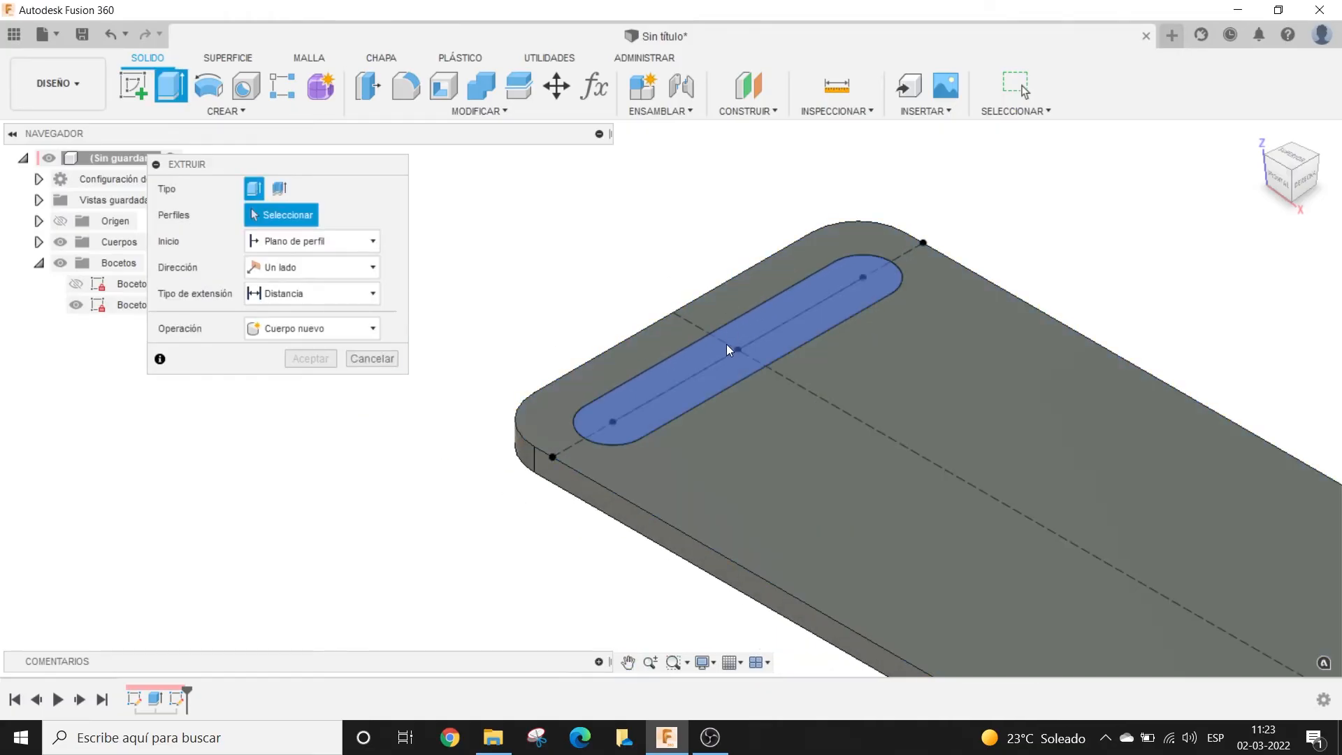
pyautogui.click(720, 347)
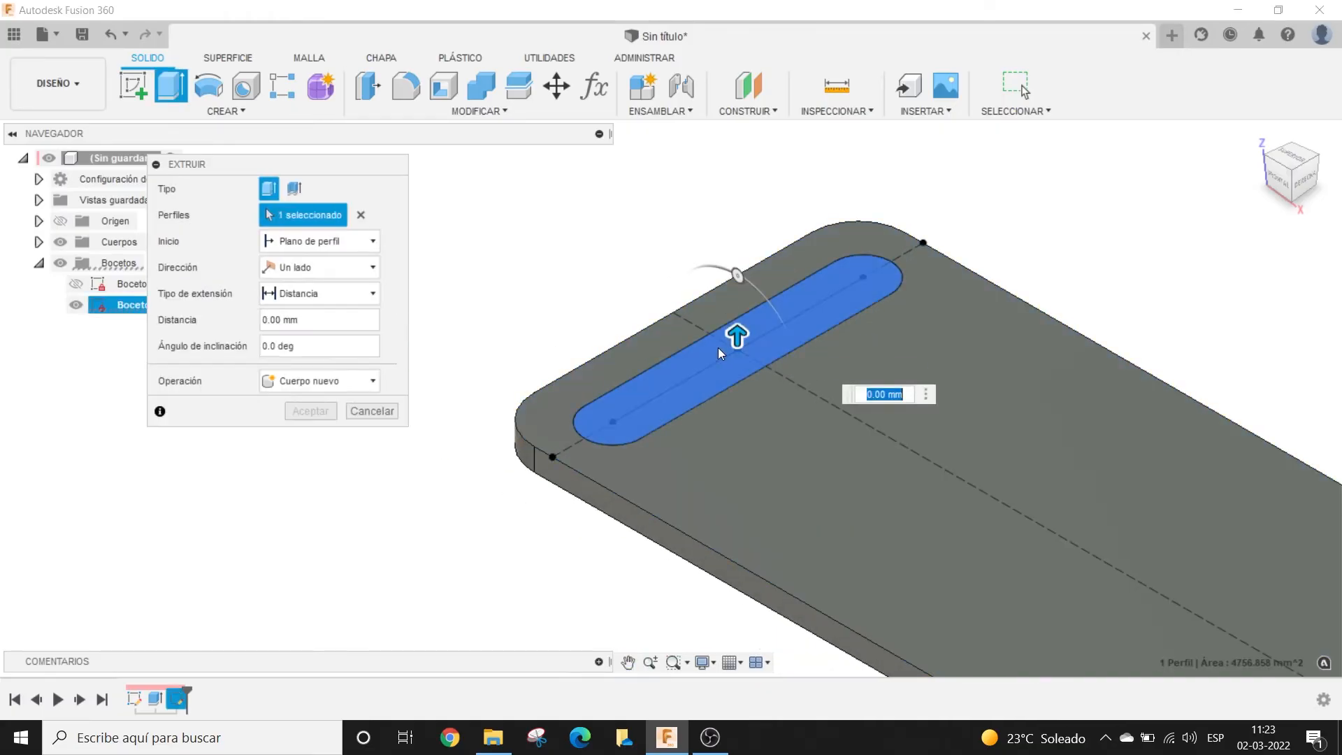
pyautogui.moveTo(734, 337); pyautogui.dragTo(723, 231)
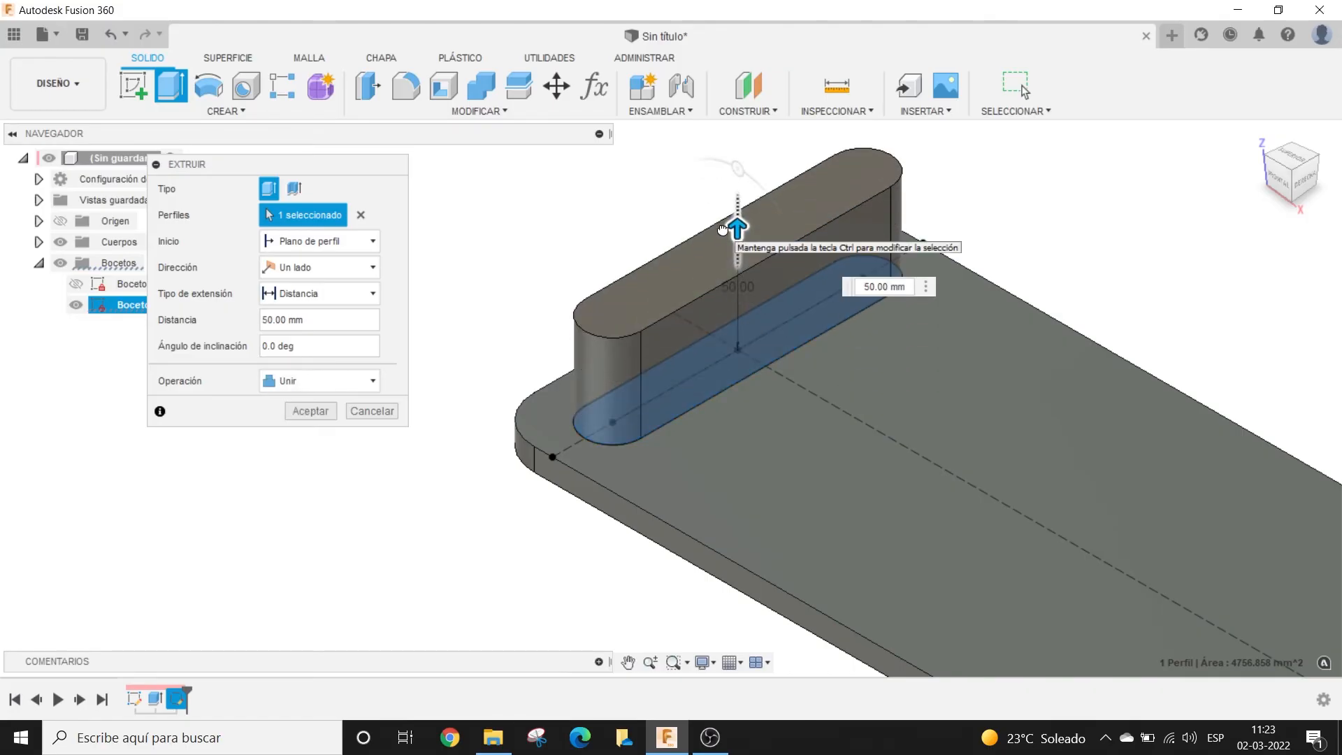
pyautogui.moveTo(724, 233); pyautogui.dragTo(734, 545)
pyautogui.scroll(-2, 999, 347)
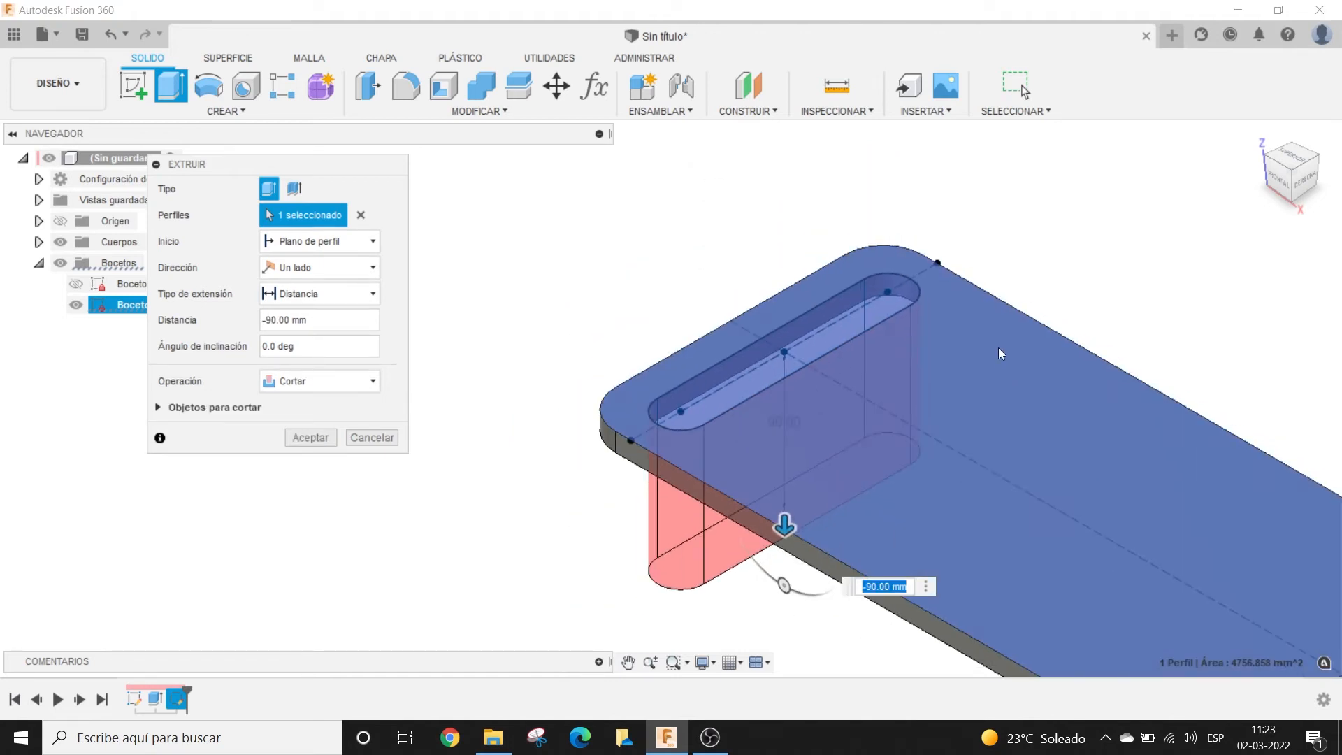
pyautogui.click(1280, 179)
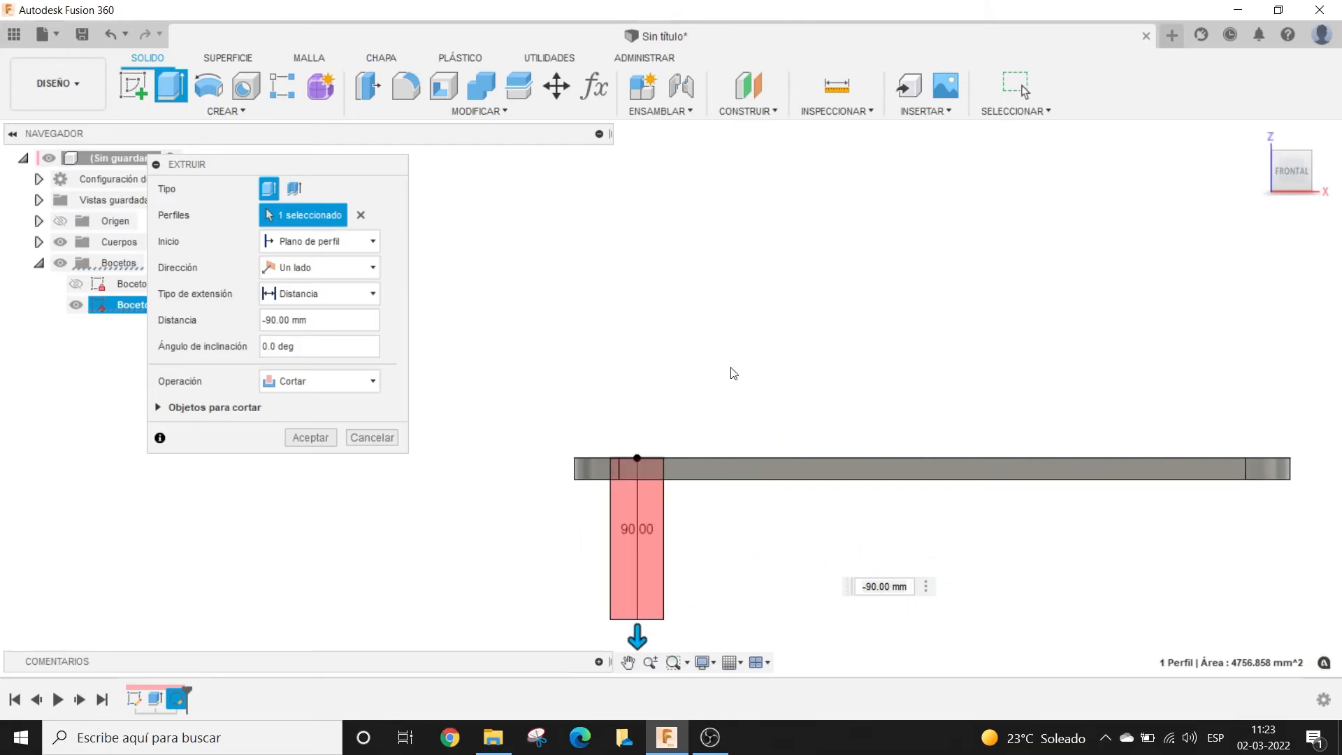
pyautogui.click(1258, 135)
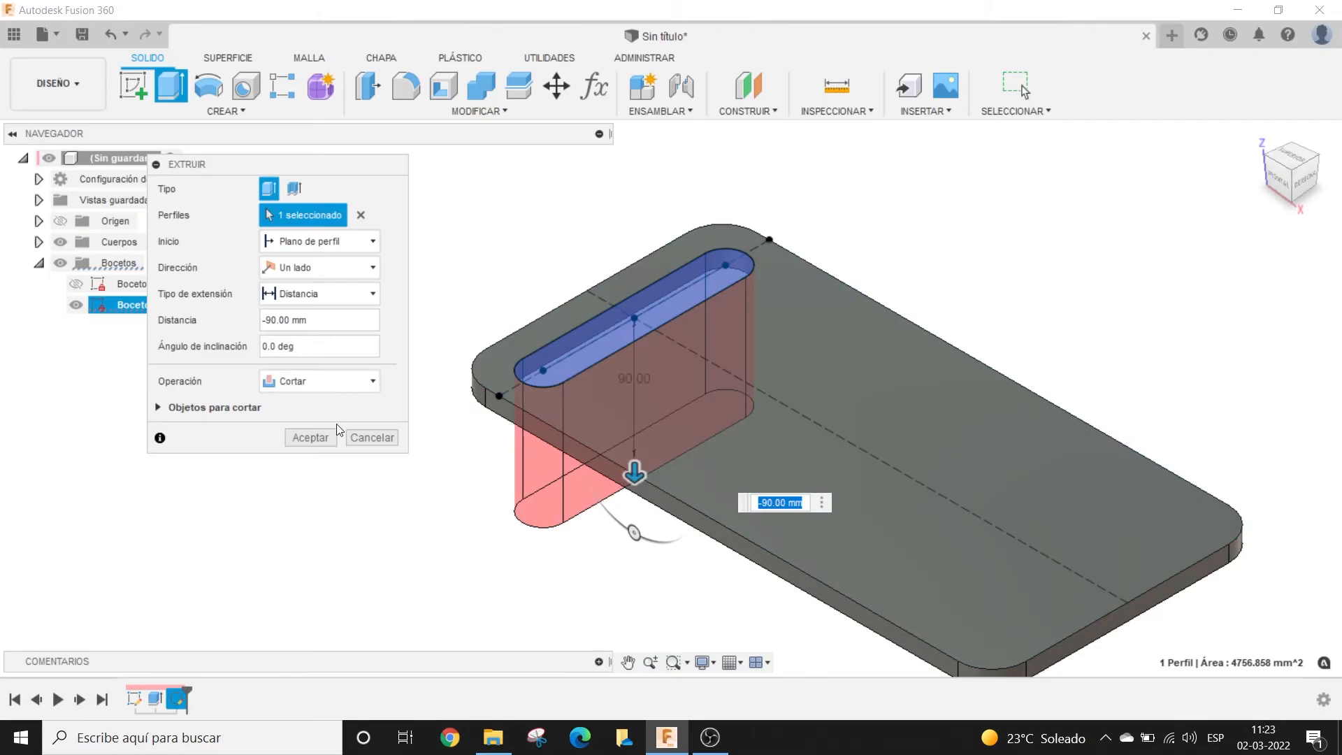
pyautogui.click(310, 438)
pyautogui.moveTo(753, 341); pyautogui.dragTo(689, 302, button='middle')
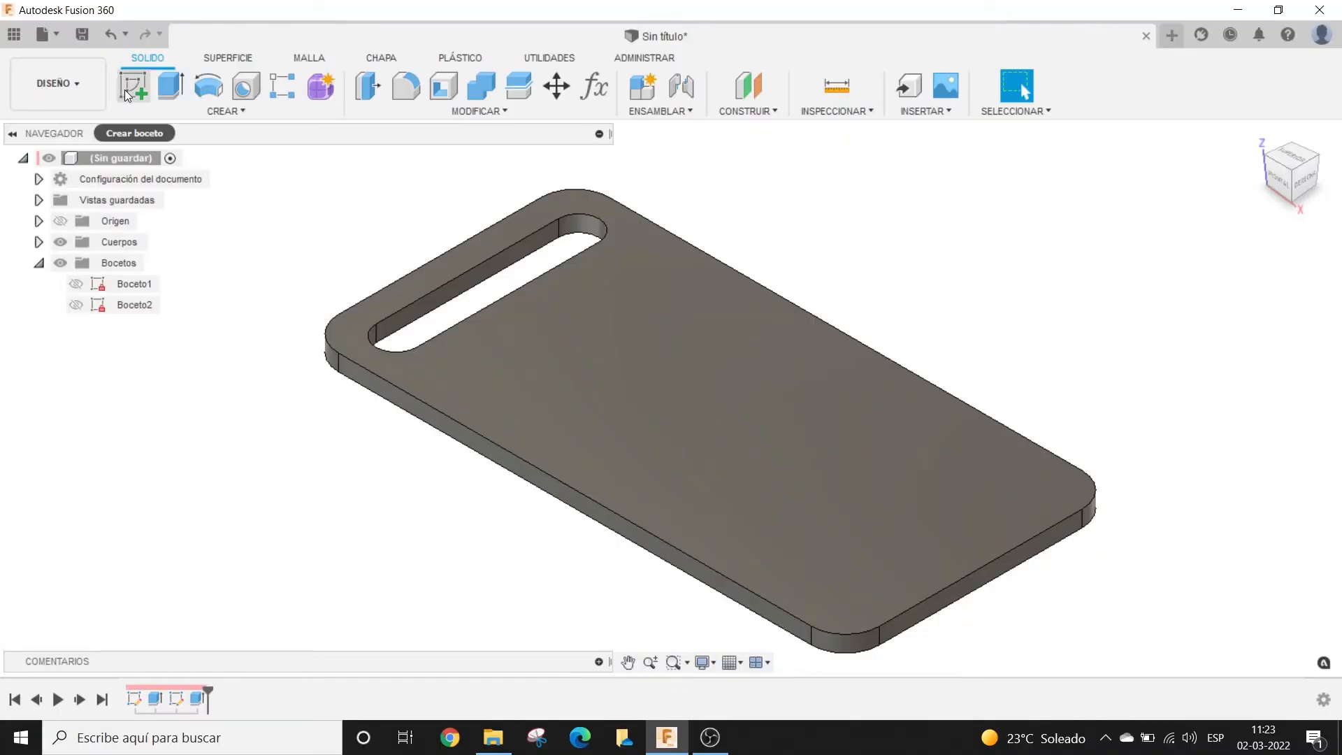
# Step: Start a new sketch on the plate's top face
pyautogui.click(126, 90)
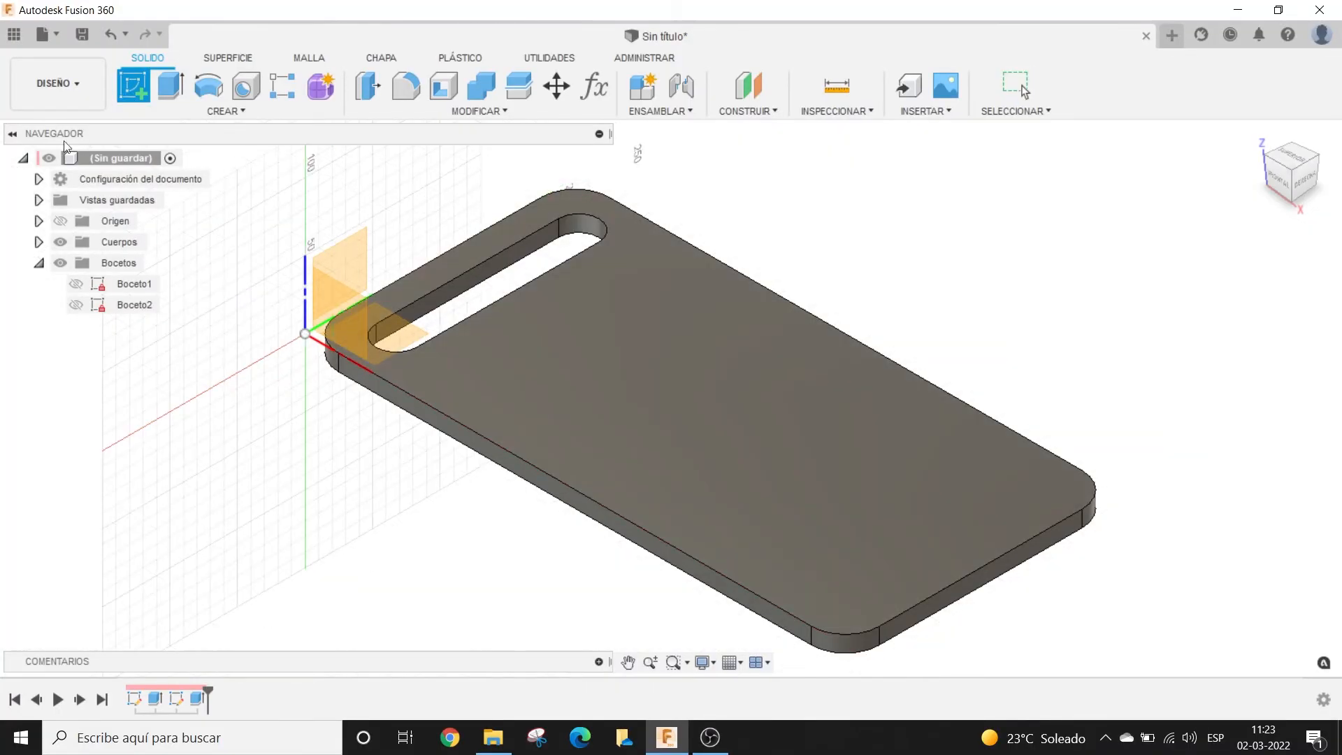
pyautogui.click(547, 345)
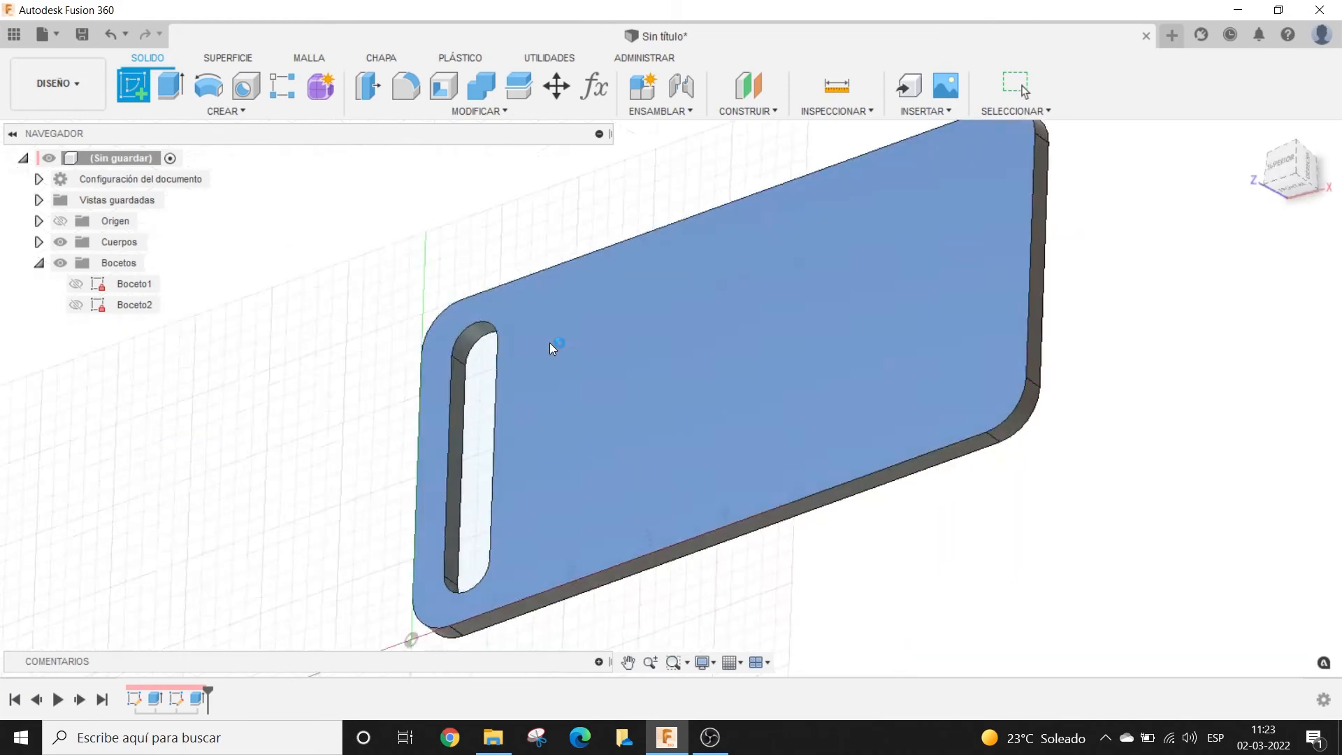
pyautogui.scroll(-1, 673, 284)
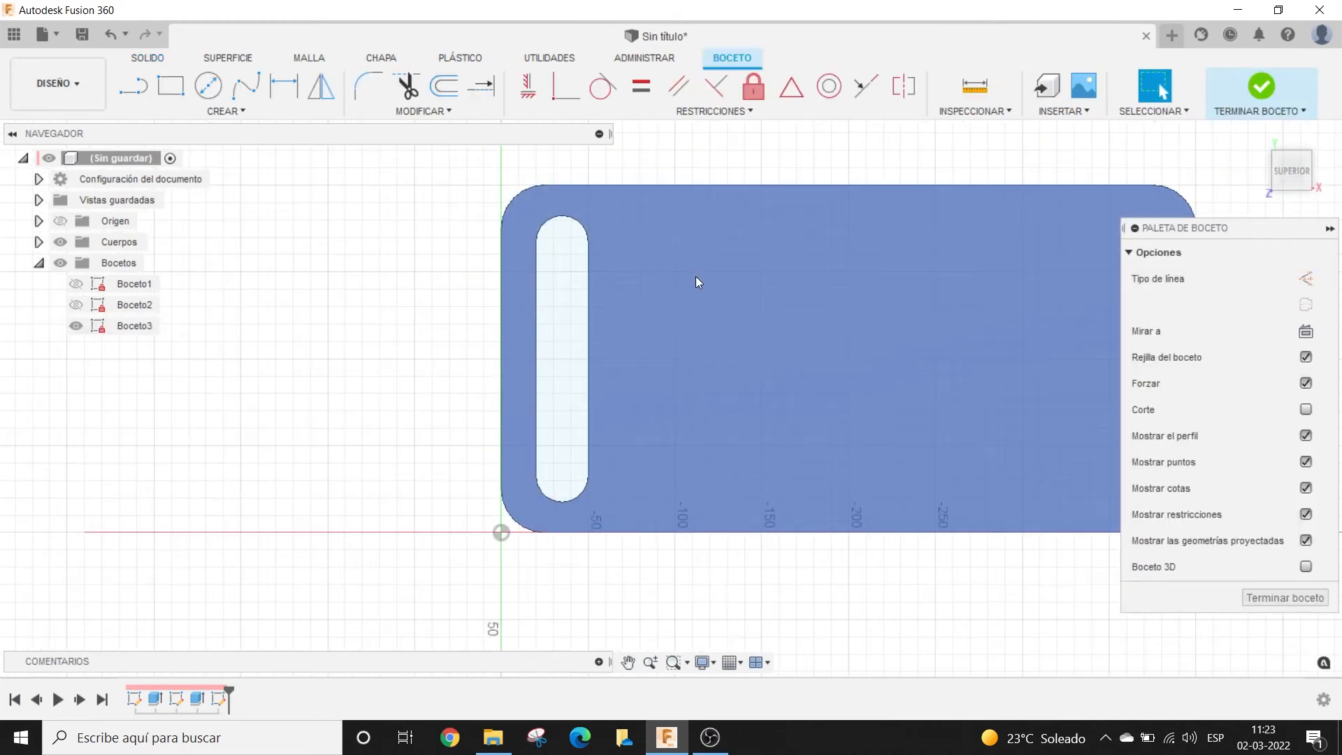
pyautogui.moveTo(690, 259); pyautogui.dragTo(487, 258, button='middle')
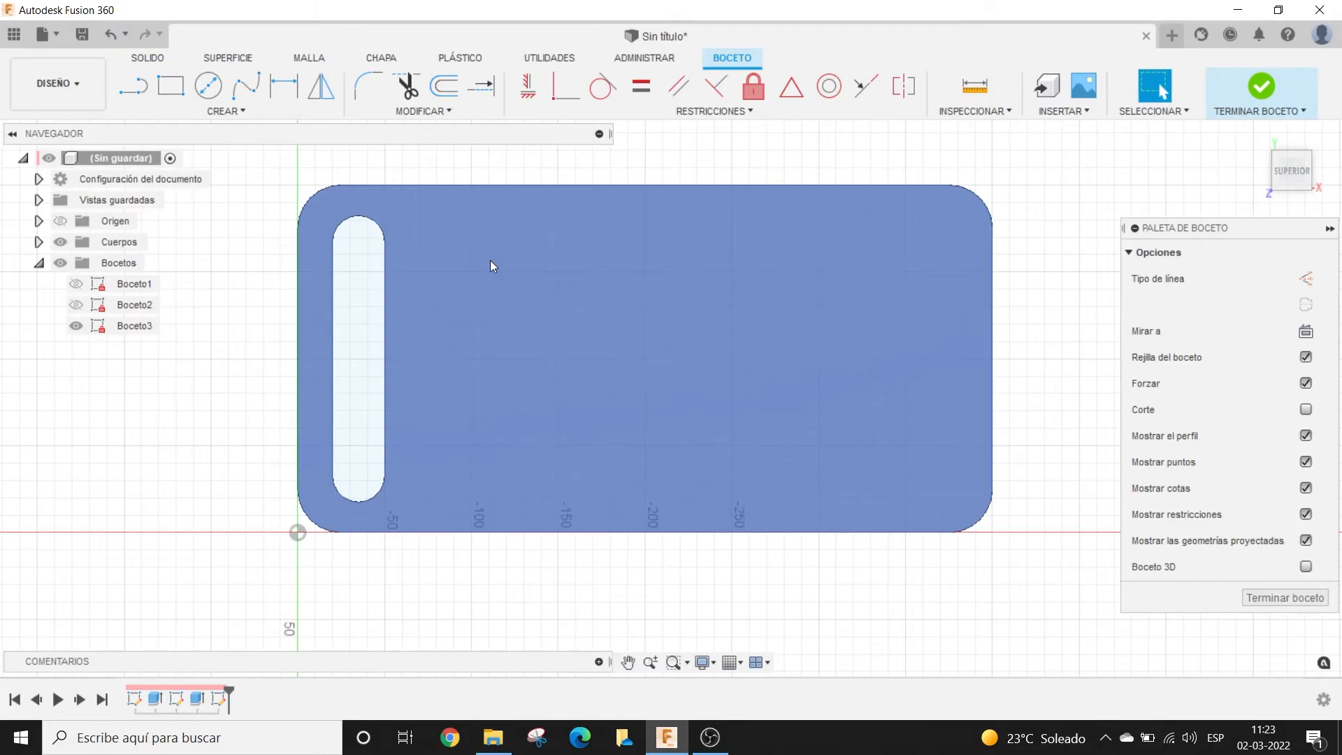
pyautogui.scroll(1, 470, 262)
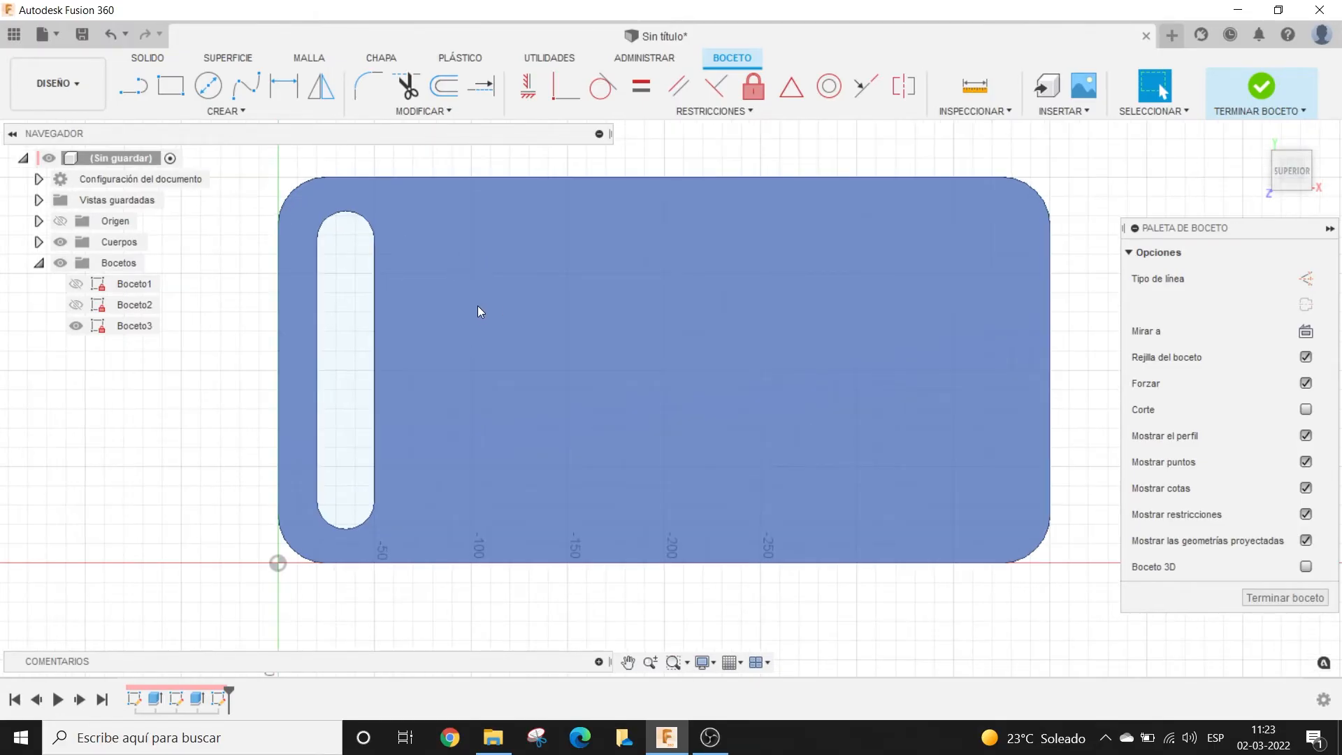
# Step: Draw a vertical construction line across the plate's full width, about 100 mm from the edge nearest the slot
pyautogui.click(141, 91)
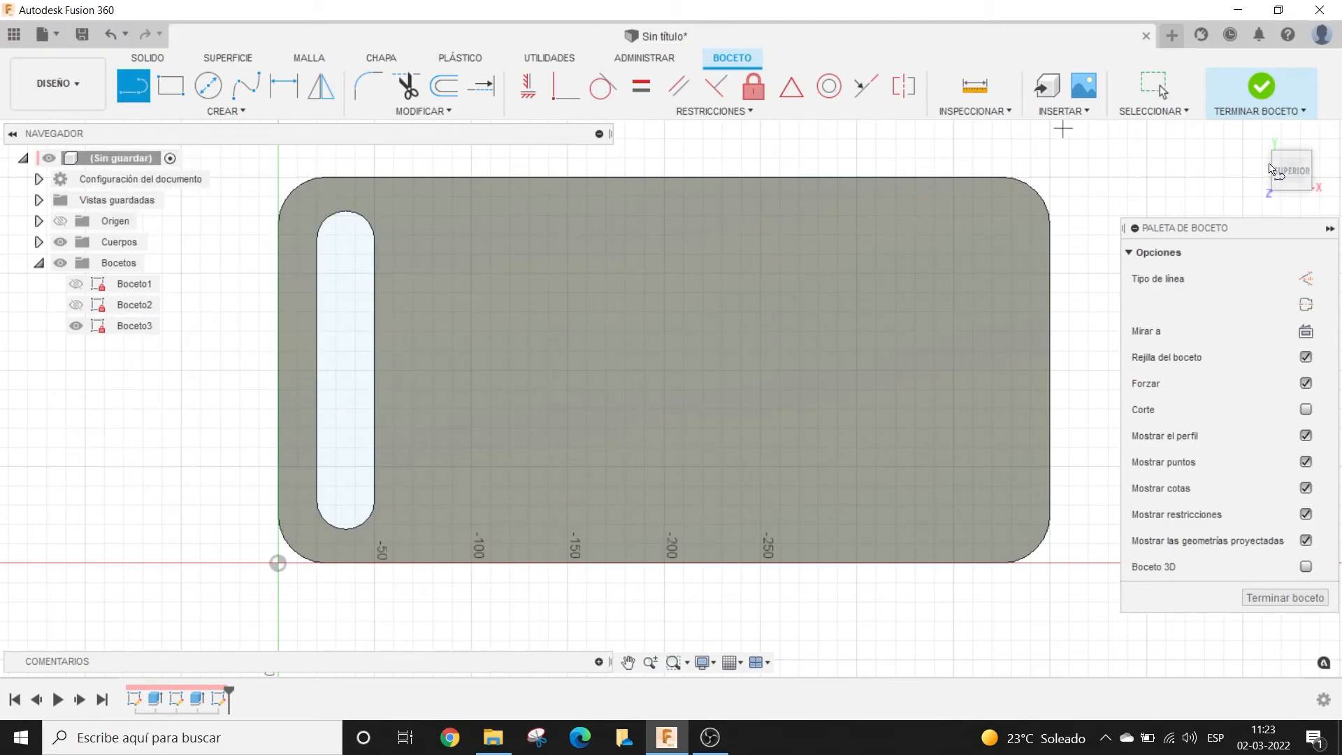
pyautogui.click(1308, 279)
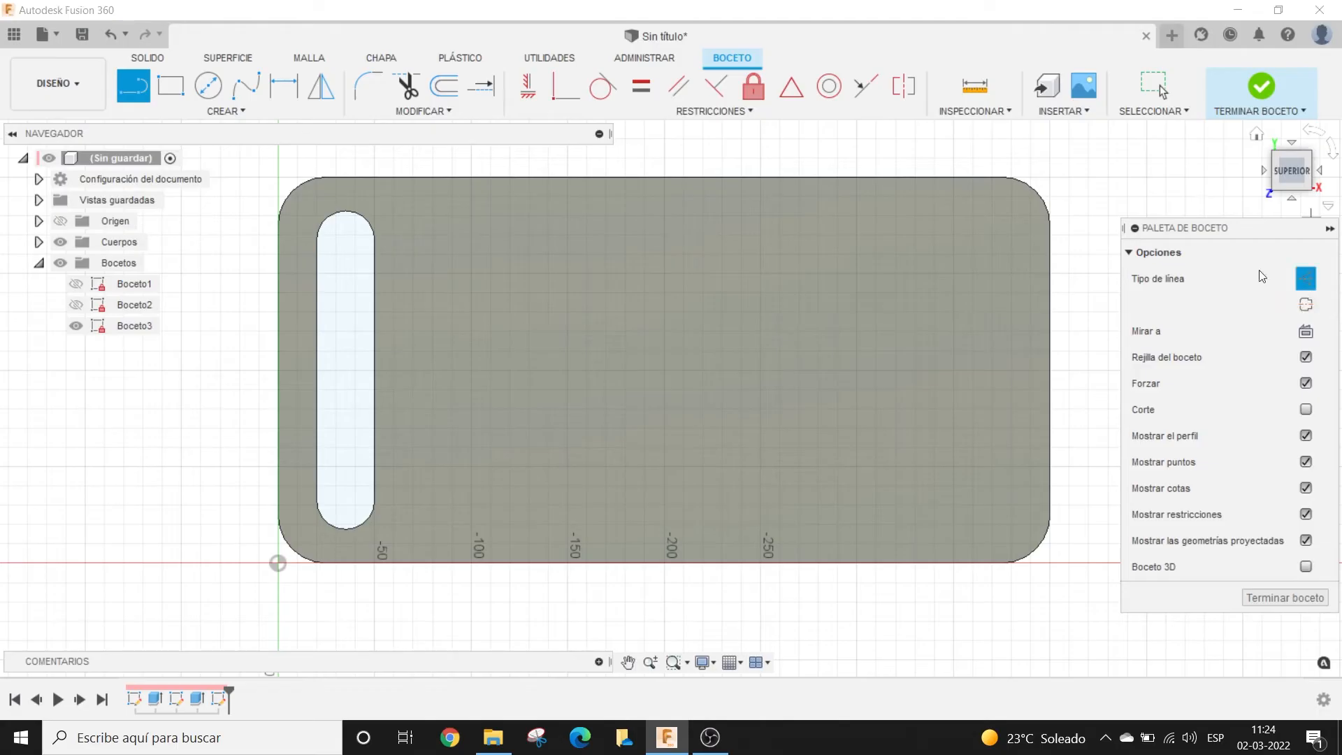
pyautogui.click(470, 178)
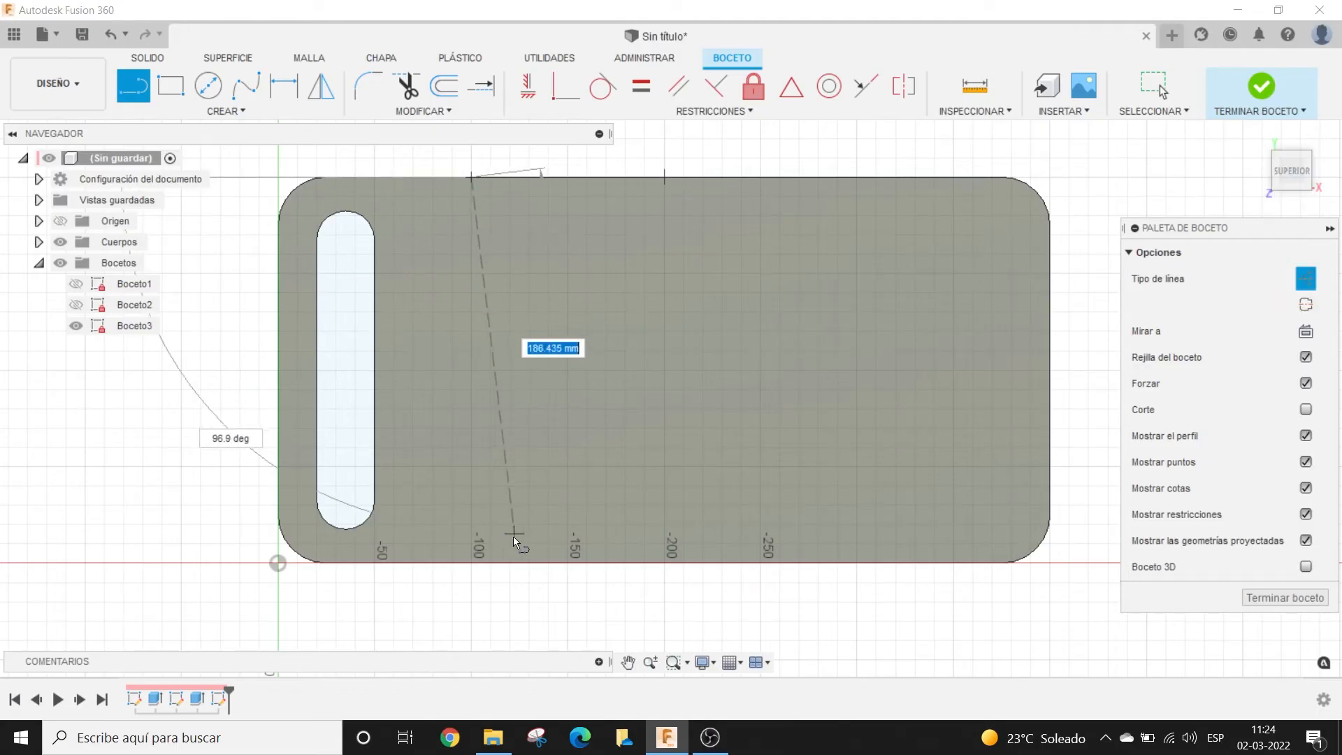
pyautogui.click(474, 549)
pyautogui.press('Escape')
pyautogui.scroll(-1, 591, 393)
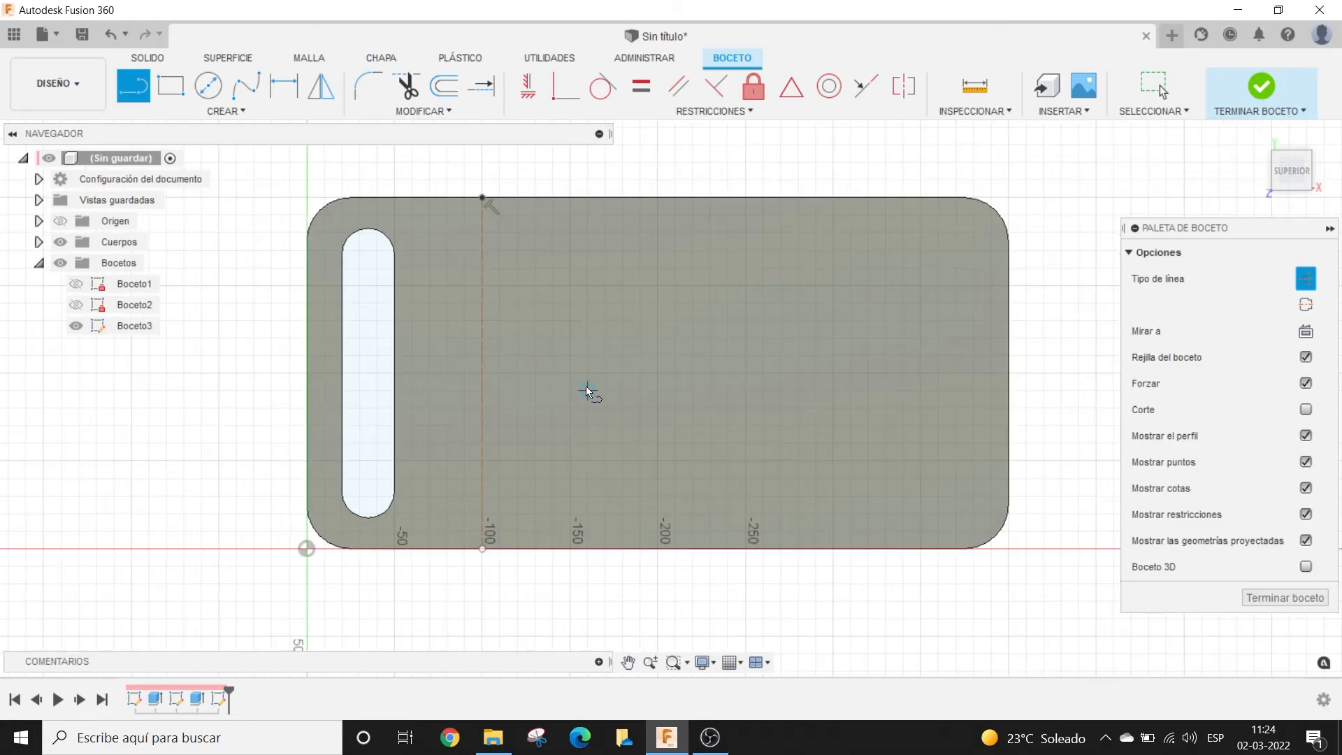
pyautogui.click(587, 377)
pyautogui.moveTo(654, 343); pyautogui.dragTo(629, 342, button='middle')
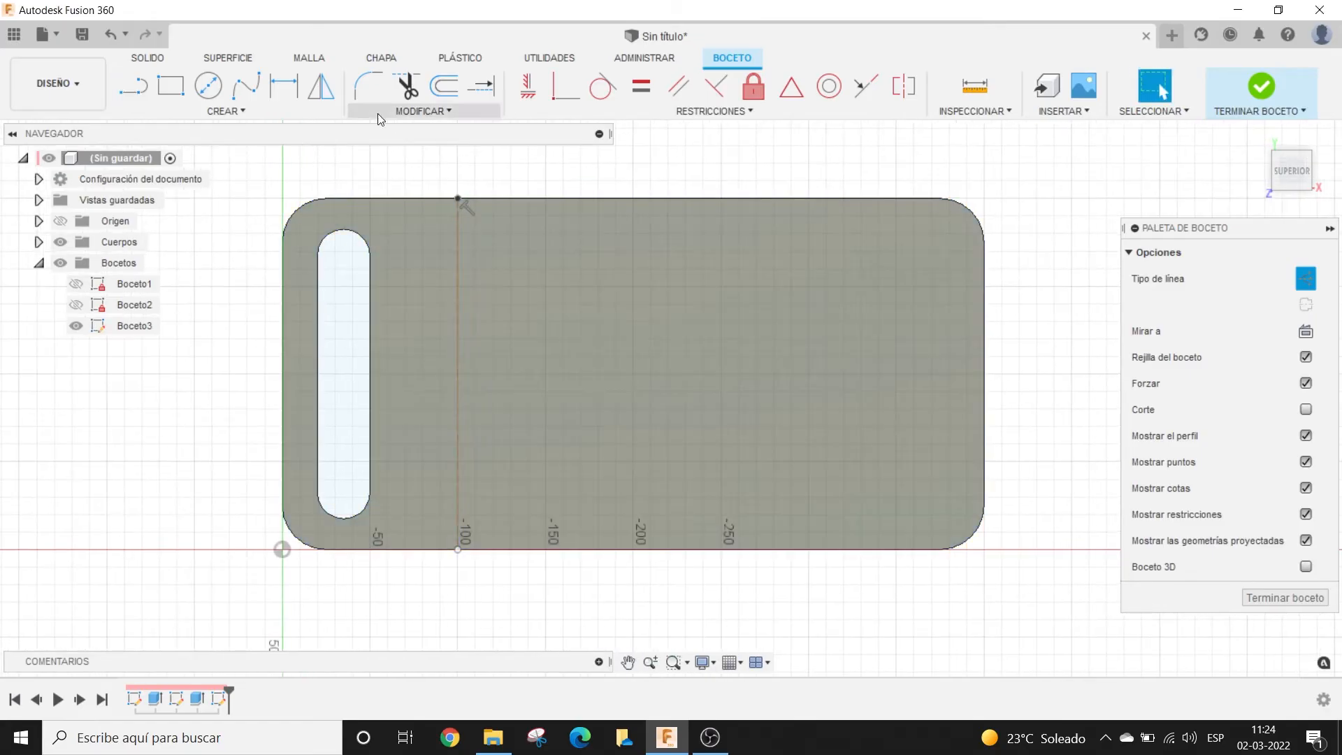
# Step: Dimension the distance between the plate's slot-side edge and the vertical construction line as 120 mm
pyautogui.click(283, 86)
pyautogui.click(459, 299)
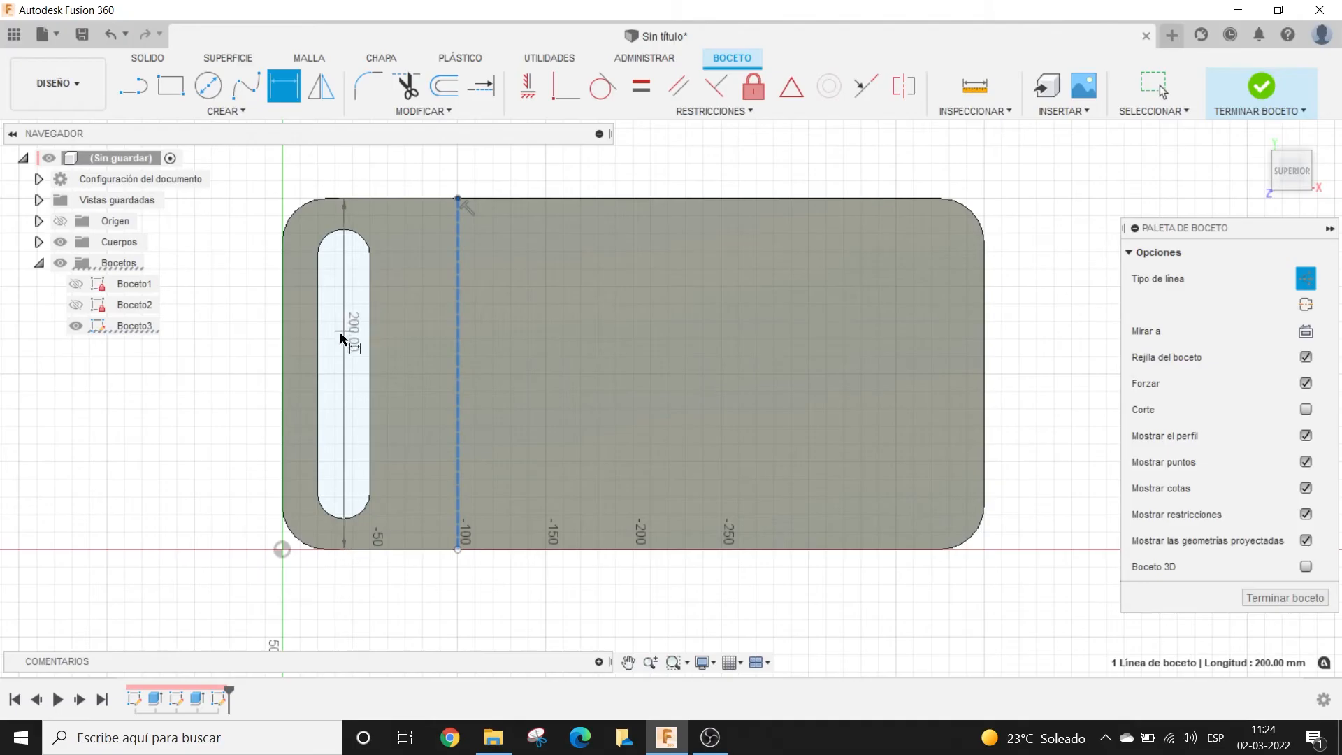
pyautogui.click(282, 363)
pyautogui.moveTo(357, 260); pyautogui.dragTo(359, 396, button='middle')
pyautogui.click(367, 281)
pyautogui.scroll(-1, 692, 386)
pyautogui.moveTo(693, 386)
pyautogui.mouseDown(button='middle')
pyautogui.moveTo(677, 256)
pyautogui.moveTo(660, 364)
pyautogui.mouseUp(button='middle')
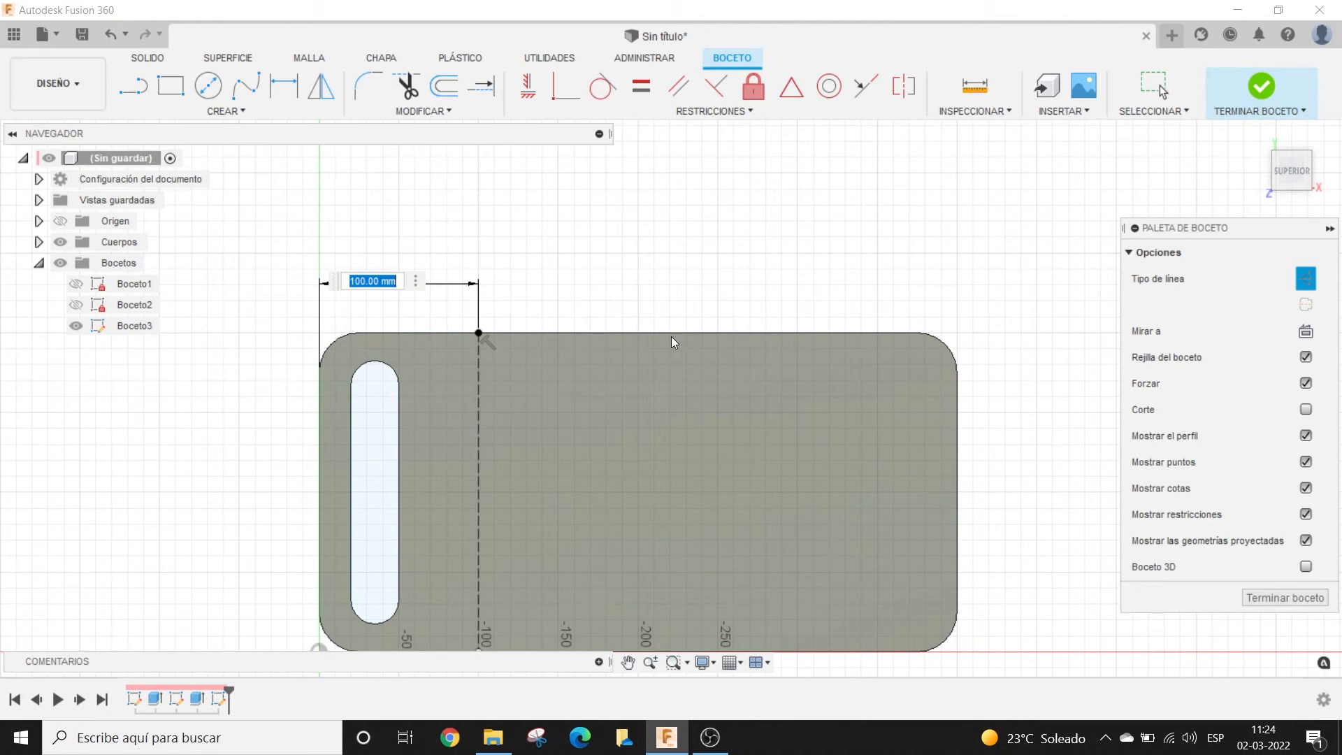
pyautogui.write('120')
pyautogui.press('Return')
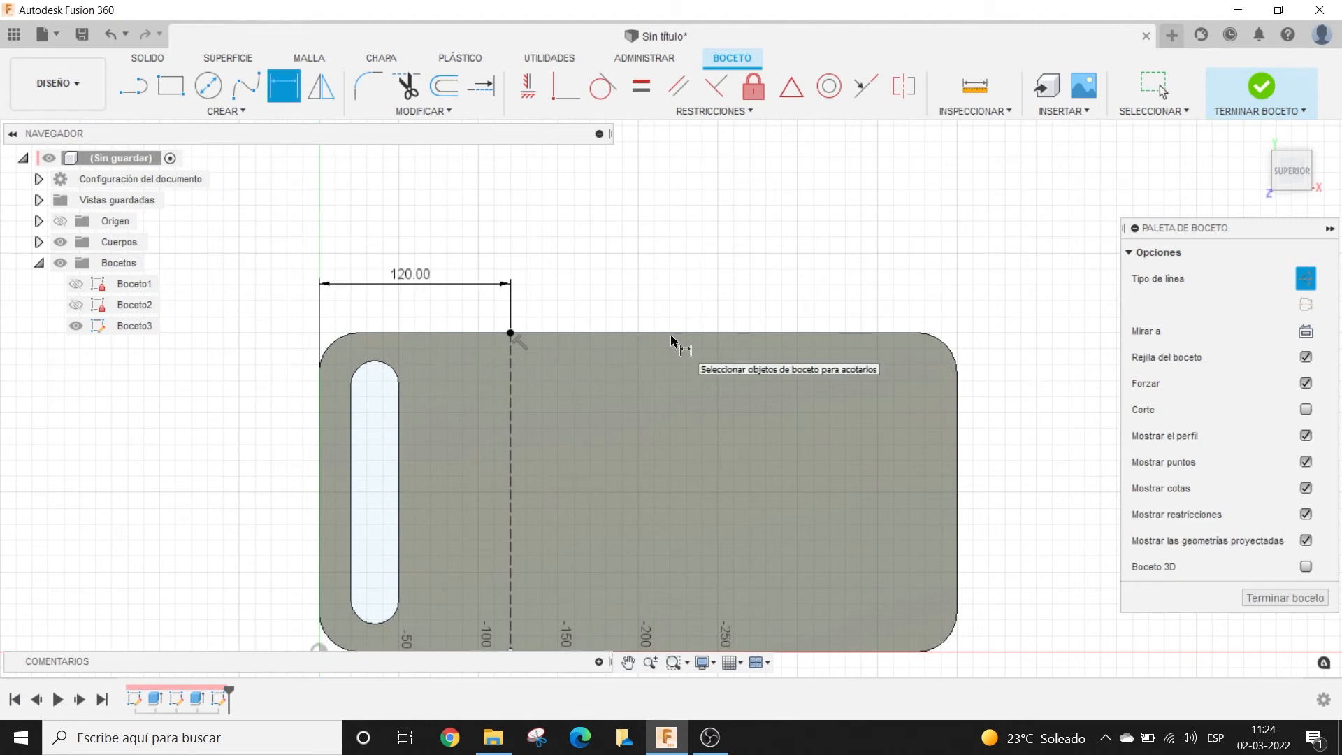
pyautogui.press('Escape')
# Step: Change the distance between the plate's slot-side edge and the construction line to 100 mm
pyautogui.doubleClick(408, 275)
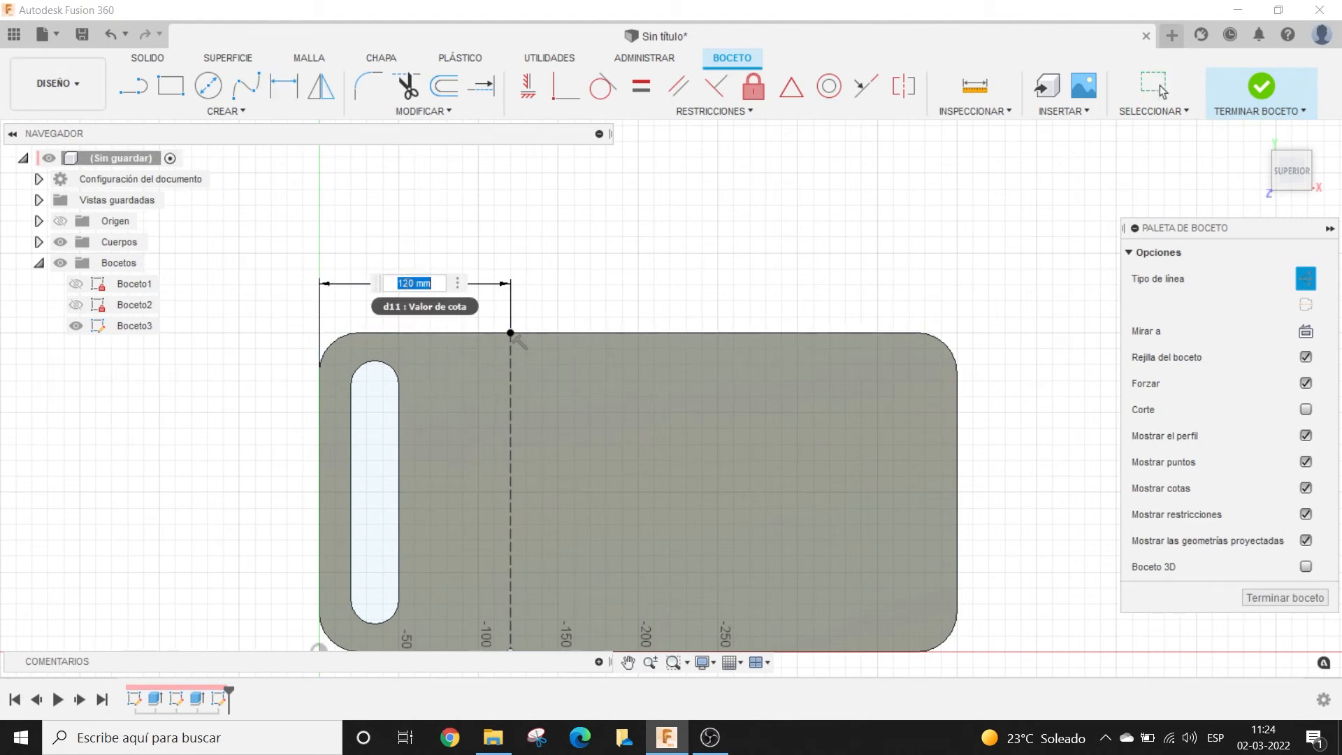
pyautogui.write('100')
pyautogui.press('Return')
pyautogui.moveTo(762, 449); pyautogui.dragTo(741, 388, button='middle')
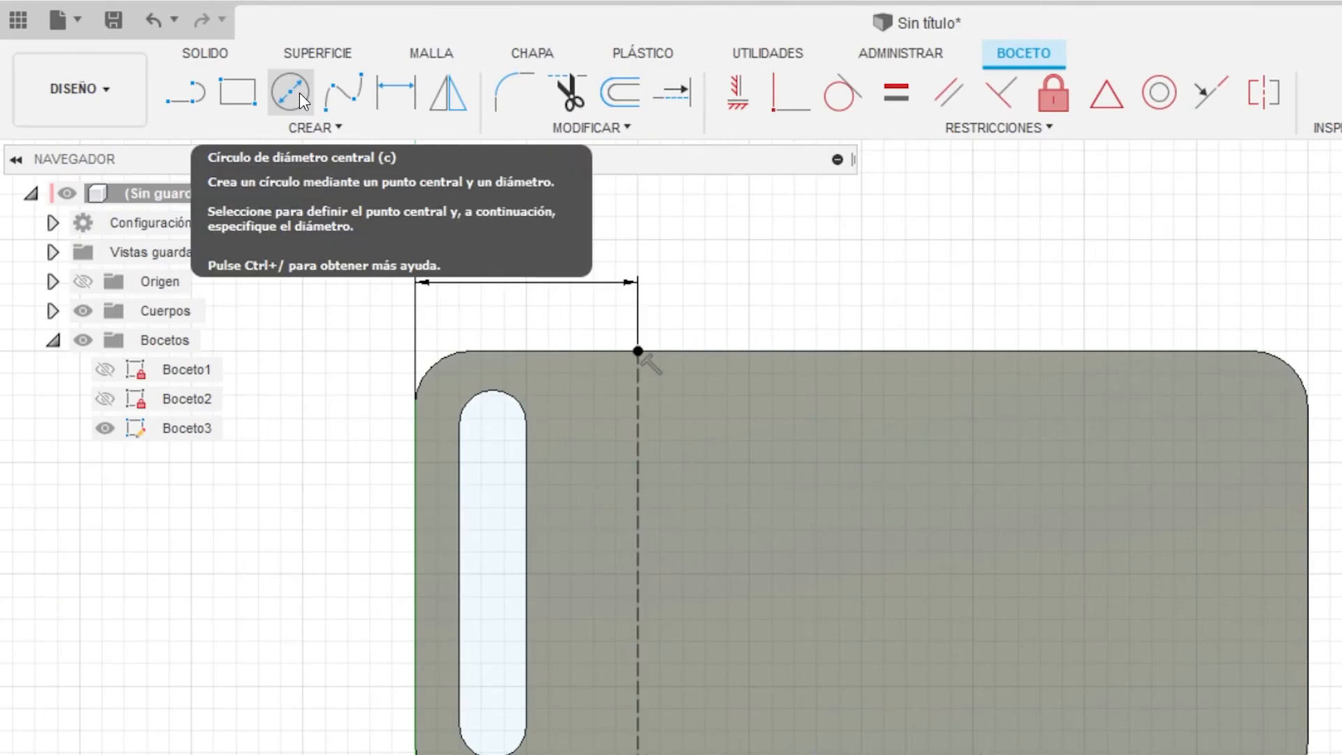
# Step: Draw a solid-line circle 50 mm in diameter centred on the construction line's upper part, and shift it slightly down the line
pyautogui.click(216, 87)
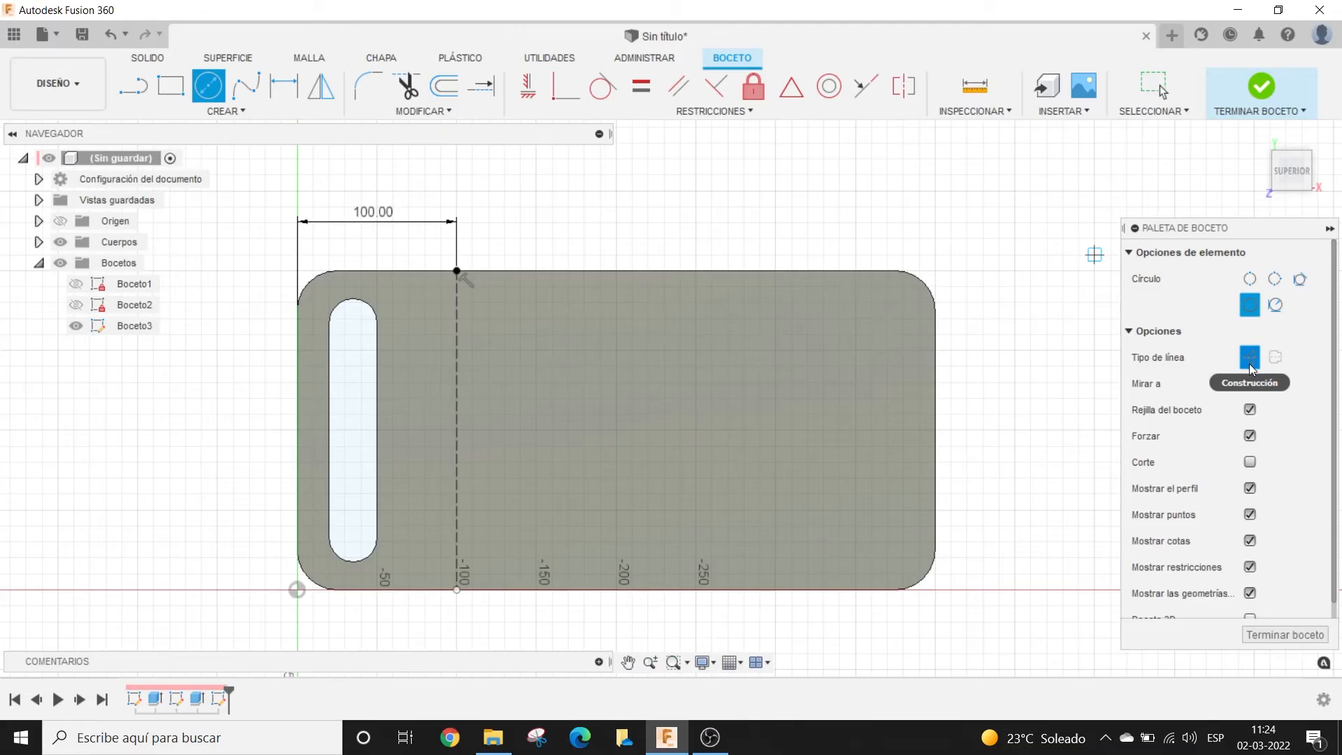
pyautogui.click(1250, 358)
pyautogui.scroll(1, 616, 294)
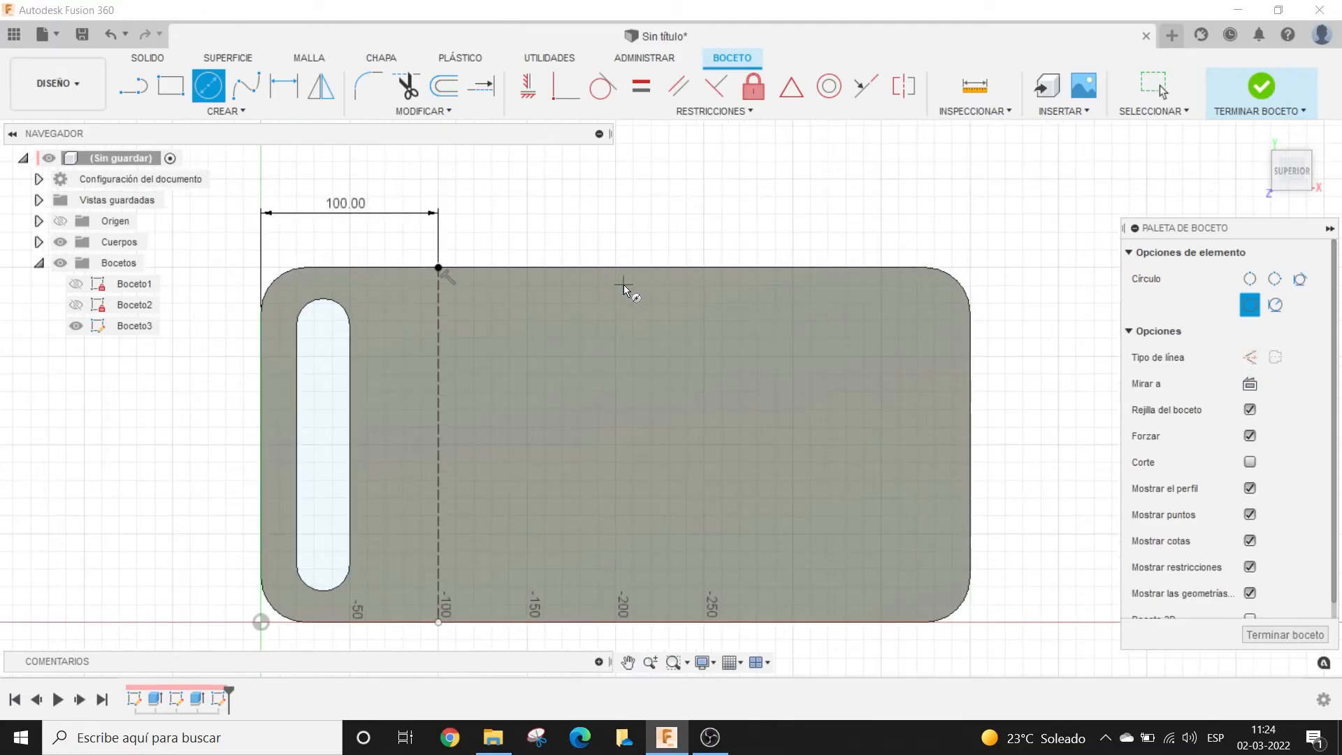
pyautogui.moveTo(624, 289); pyautogui.dragTo(740, 278, button='middle')
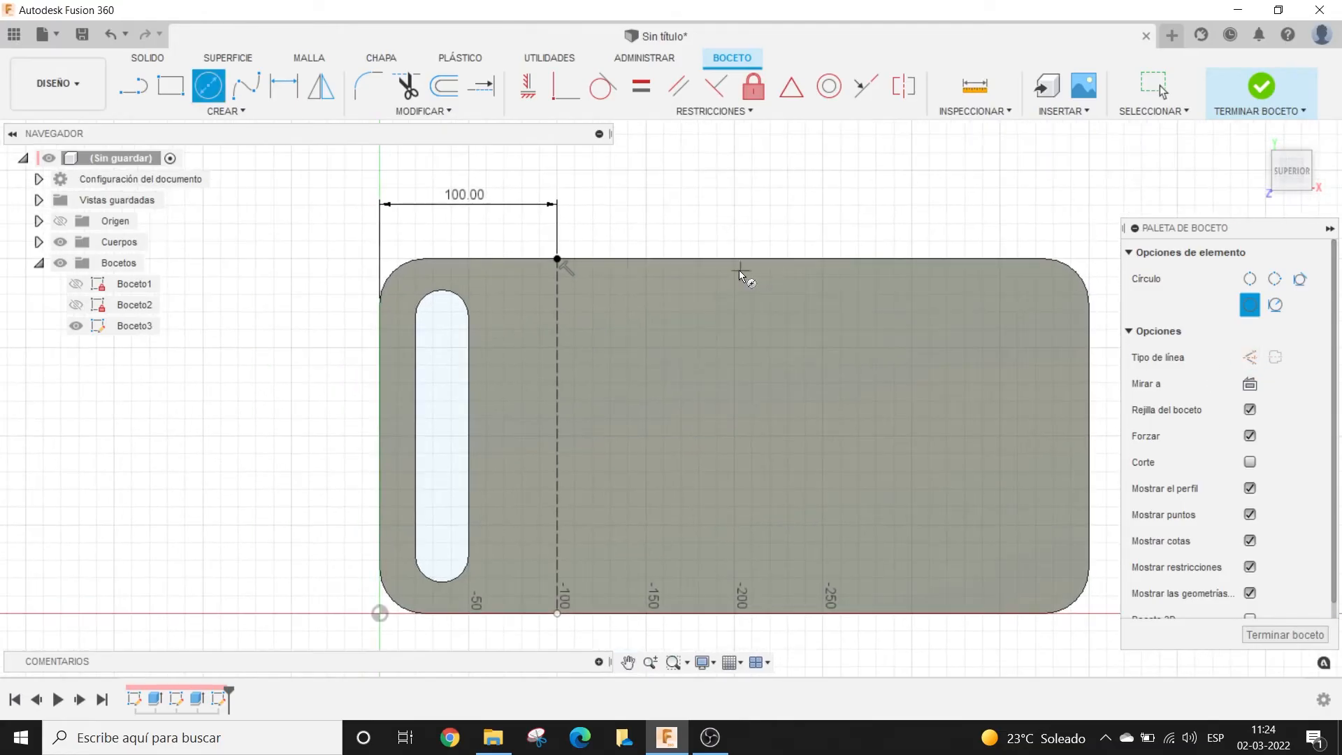
pyautogui.click(557, 329)
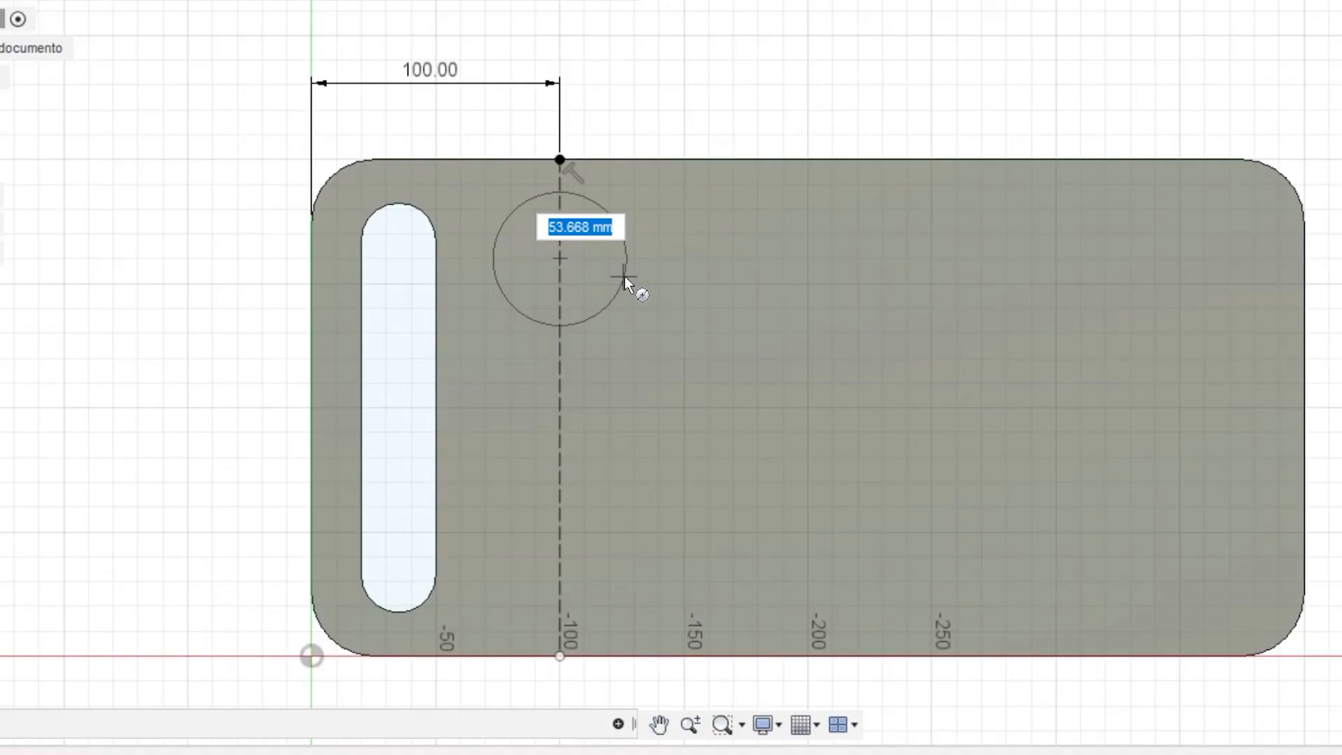
pyautogui.write('50mm')
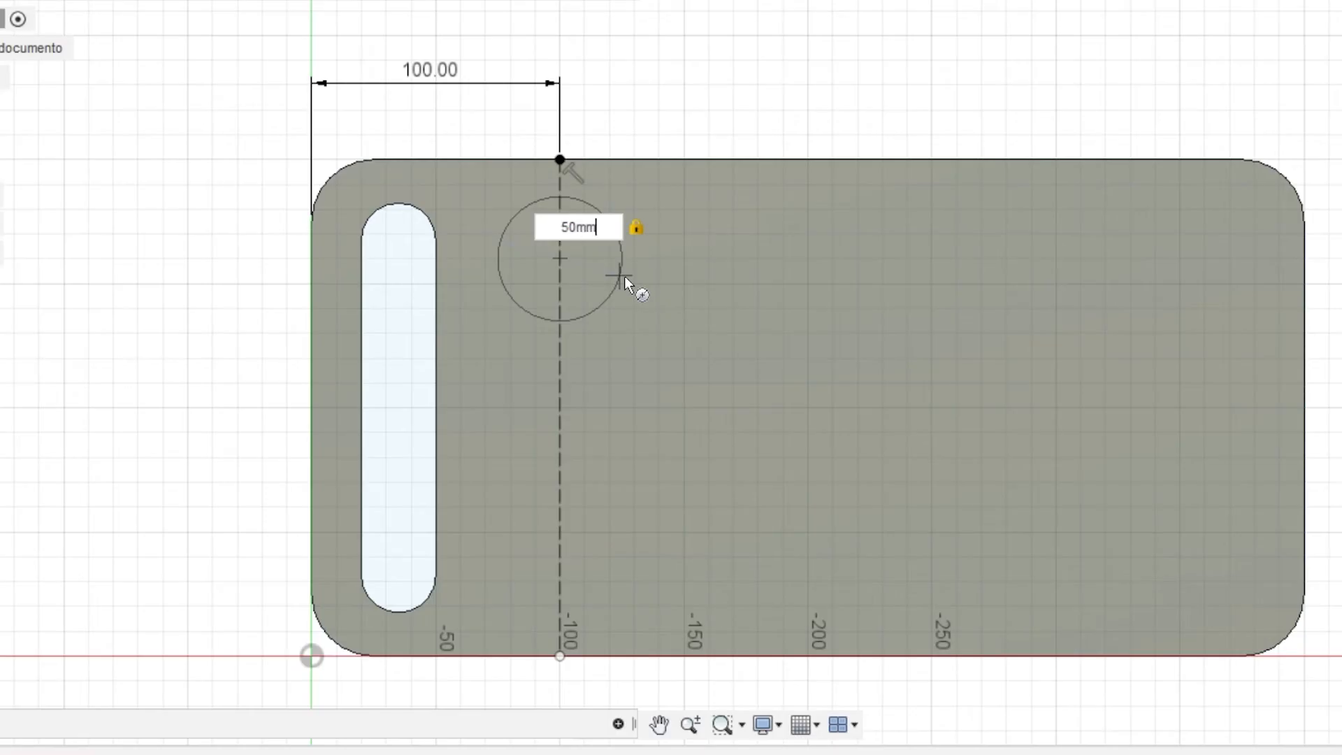
pyautogui.press('Return')
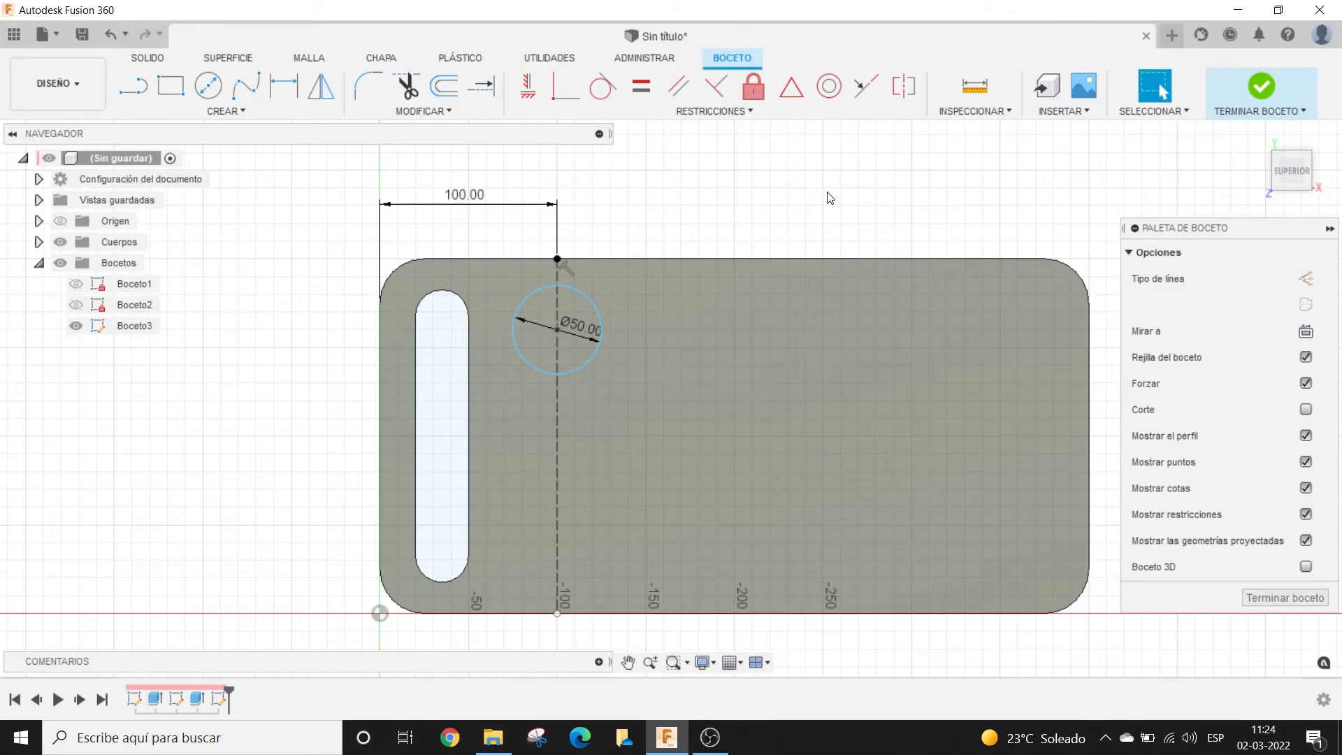
pyautogui.moveTo(582, 291)
pyautogui.mouseDown()
pyautogui.moveTo(576, 382)
pyautogui.moveTo(544, 379)
pyautogui.moveTo(543, 270)
pyautogui.moveTo(542, 337)
pyautogui.moveTo(544, 307)
pyautogui.mouseUp()
pyautogui.click(676, 222)
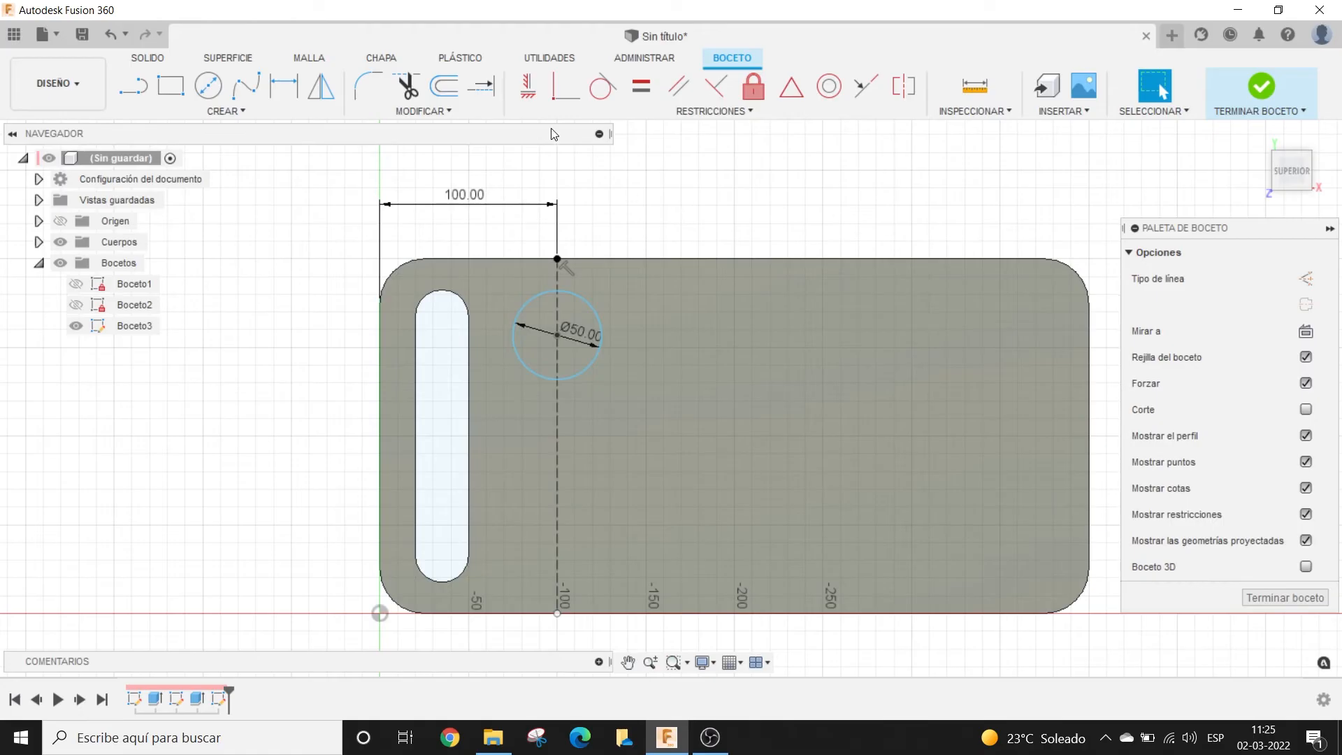
# Step: Dimension the distance between the plate's upper edge and the circle's centre as 35 mm
pyautogui.click(285, 85)
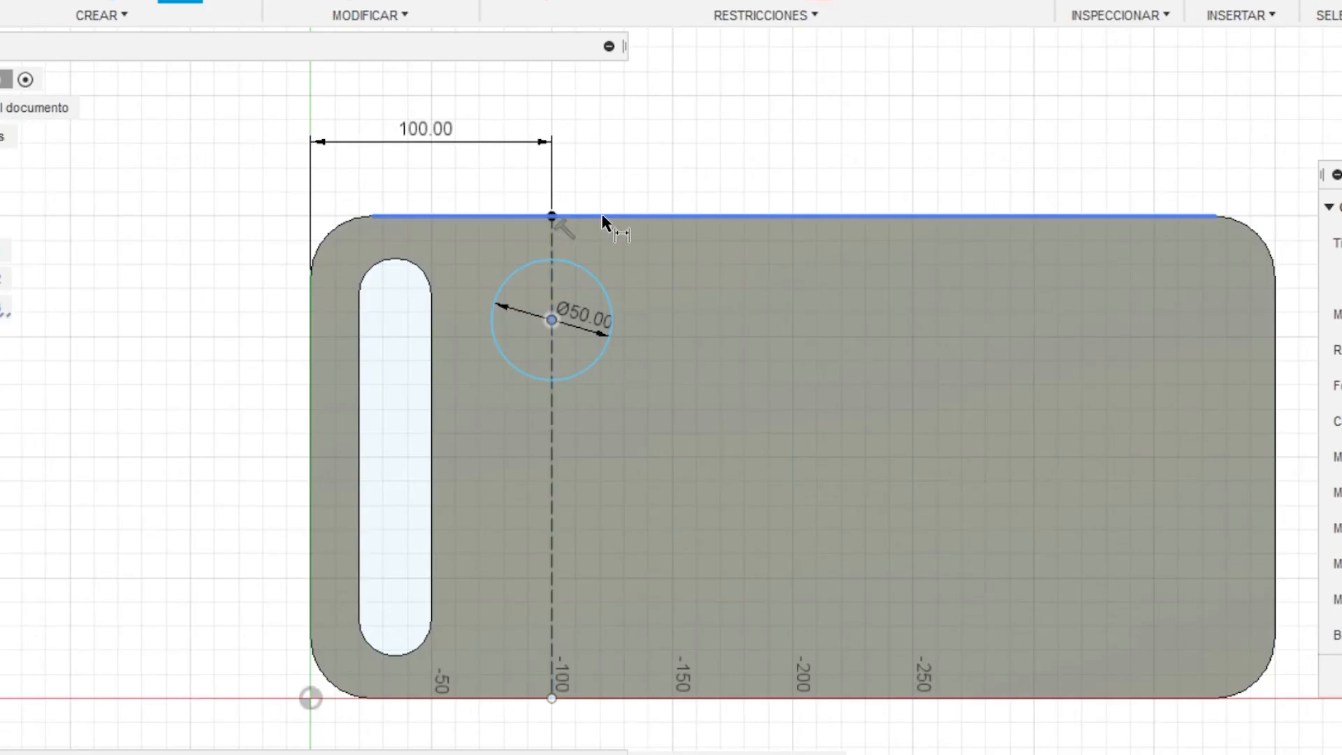
pyautogui.click(602, 221)
pyautogui.click(551, 319)
pyautogui.click(151, 268)
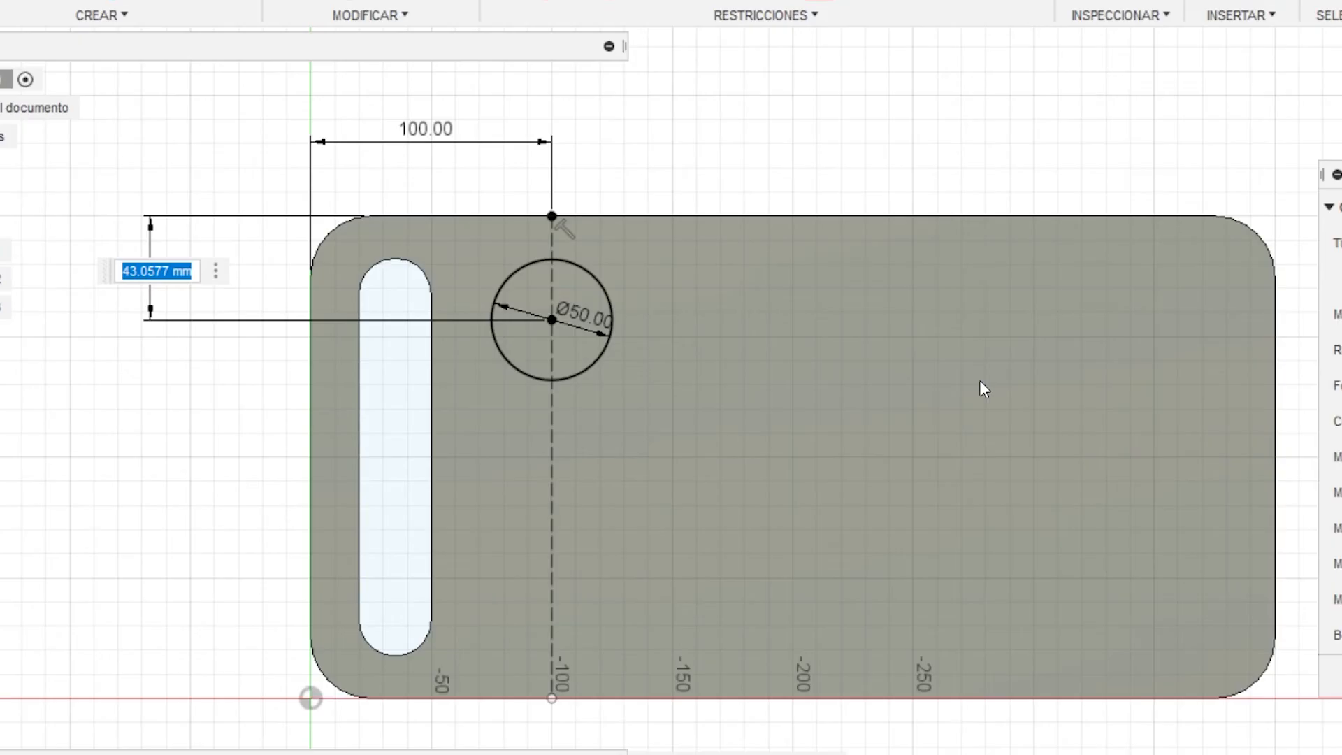
pyautogui.write('35m')
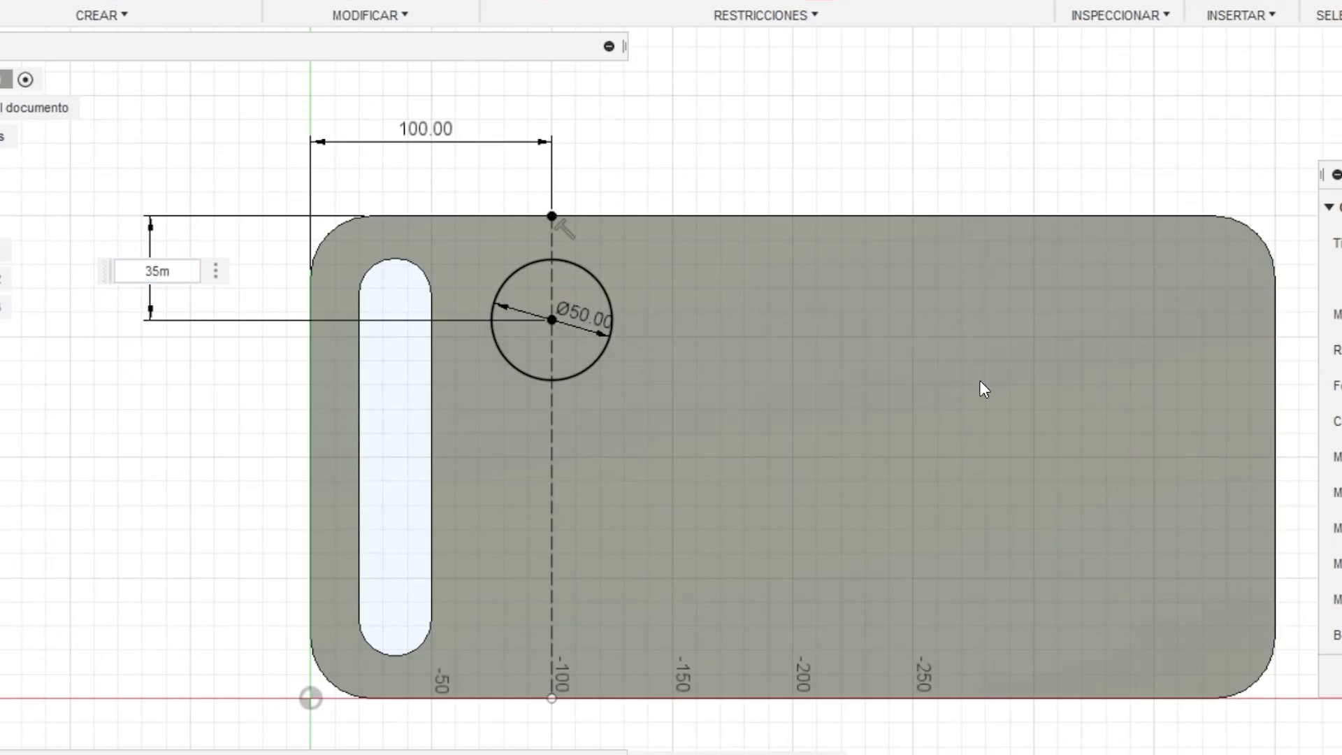
pyautogui.write('m')
pyautogui.press('Return')
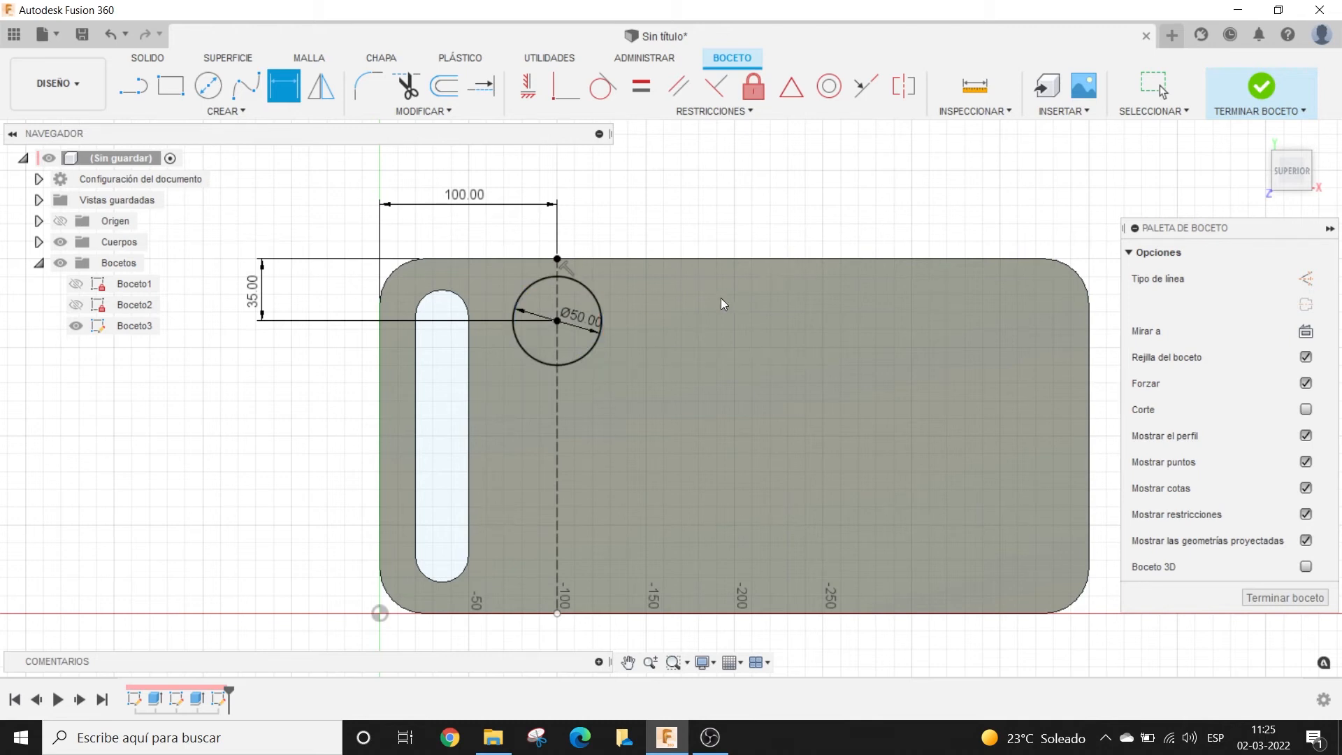
pyautogui.press('Escape')
pyautogui.scroll(1, 651, 288)
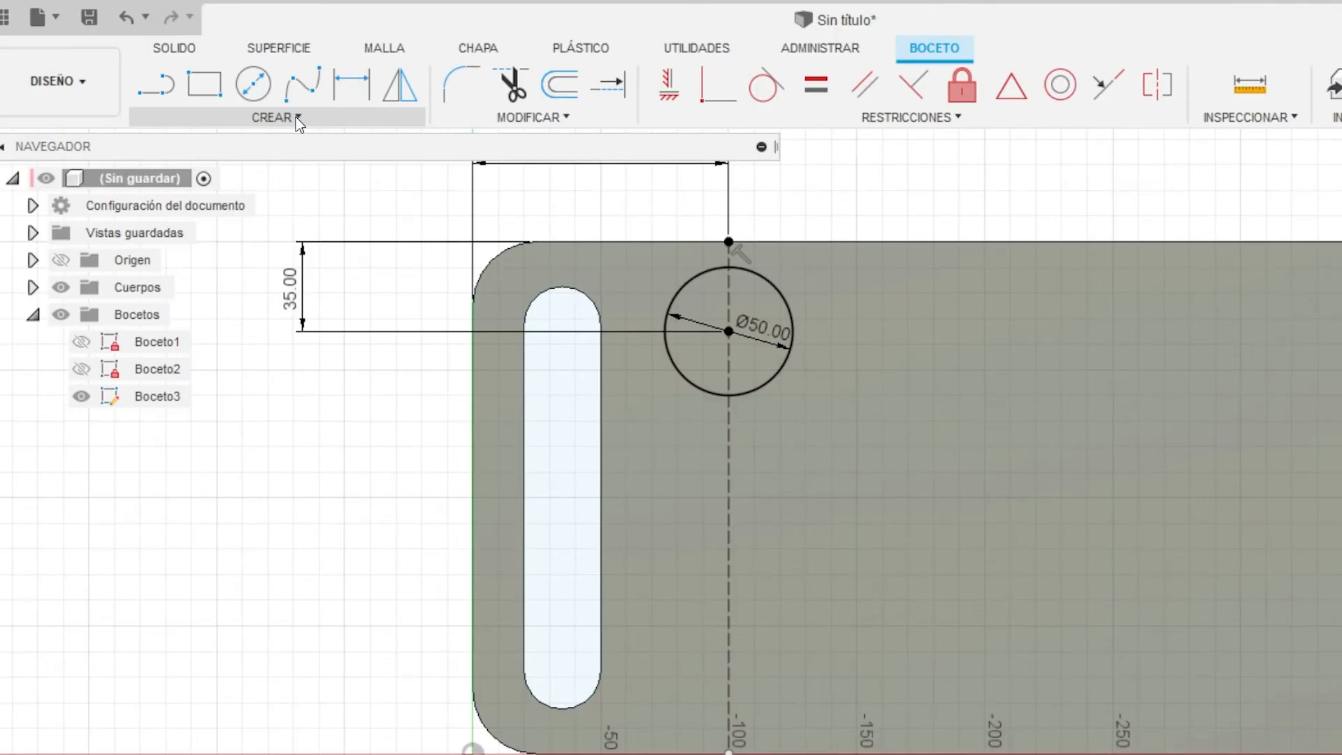
pyautogui.click(299, 121)
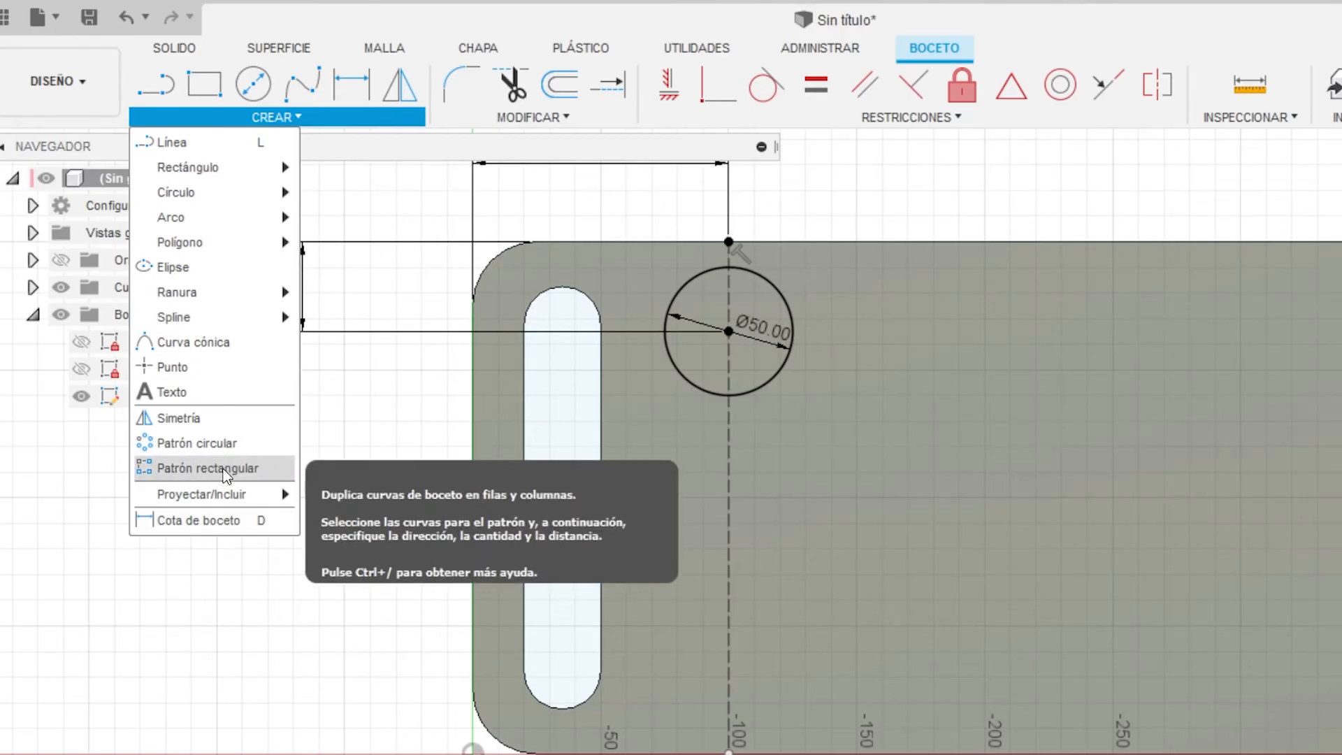
pyautogui.click(226, 475)
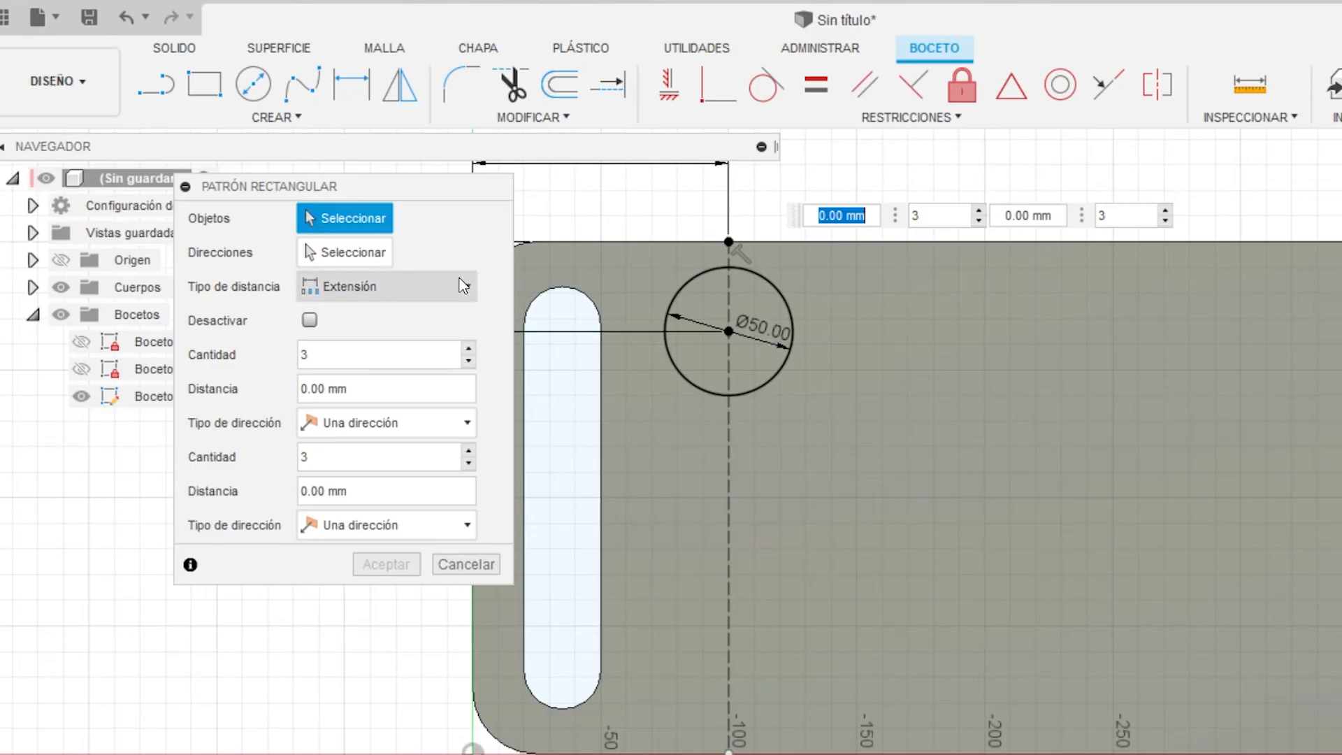
pyautogui.click(634, 252)
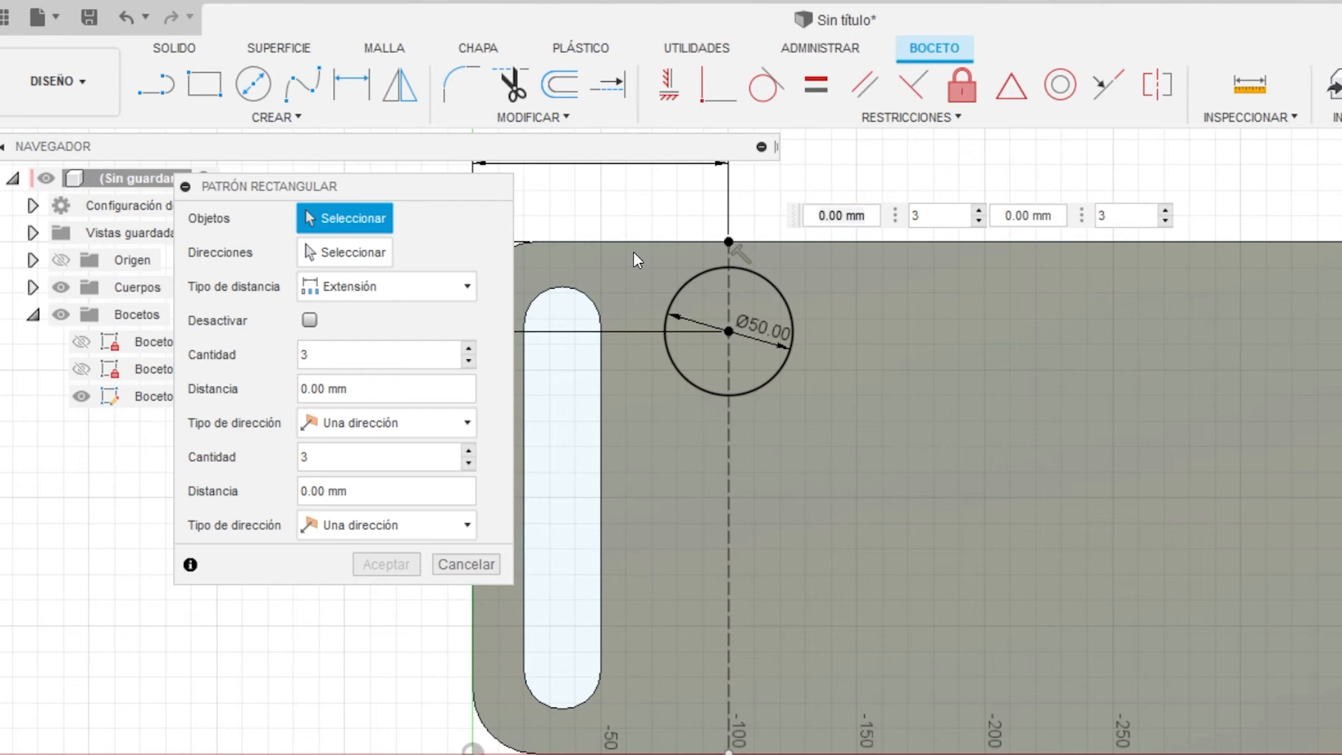
pyautogui.moveTo(639, 239); pyautogui.dragTo(814, 417)
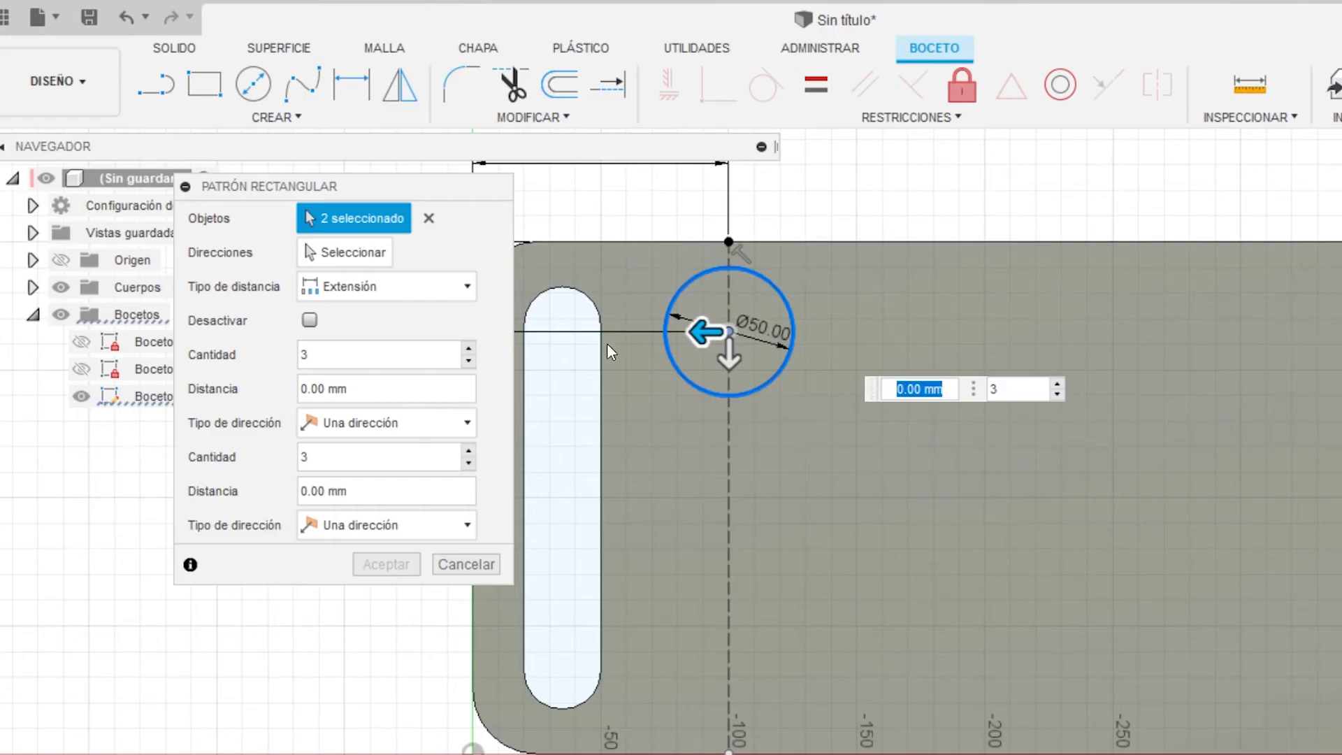
pyautogui.click(376, 296)
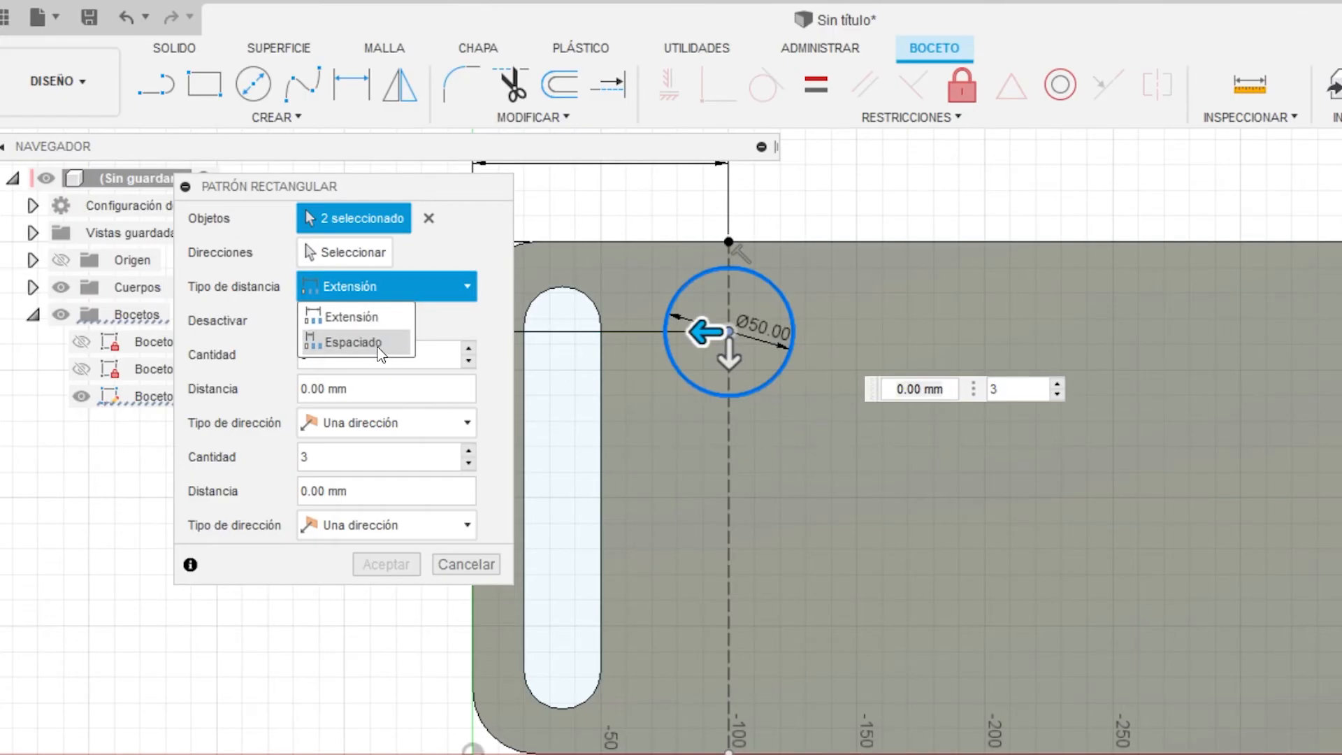
pyautogui.click(380, 343)
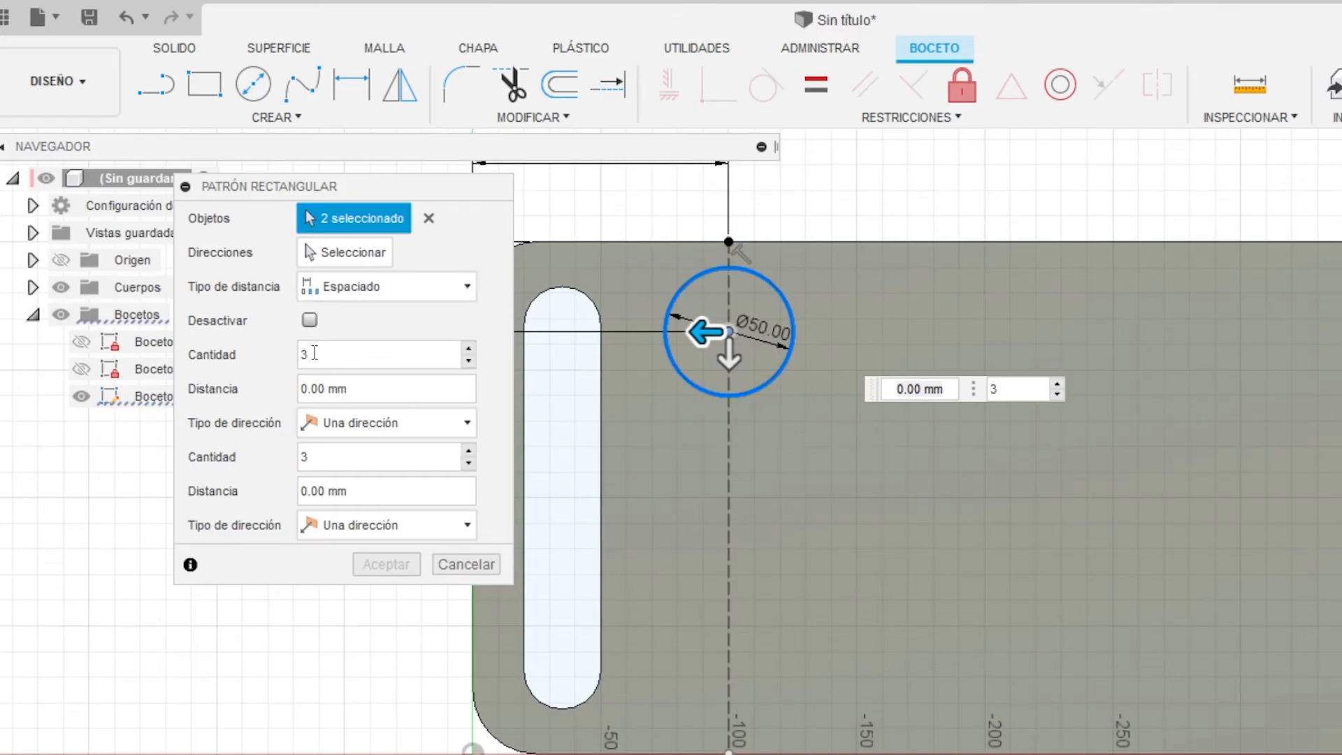
pyautogui.press('Tab')
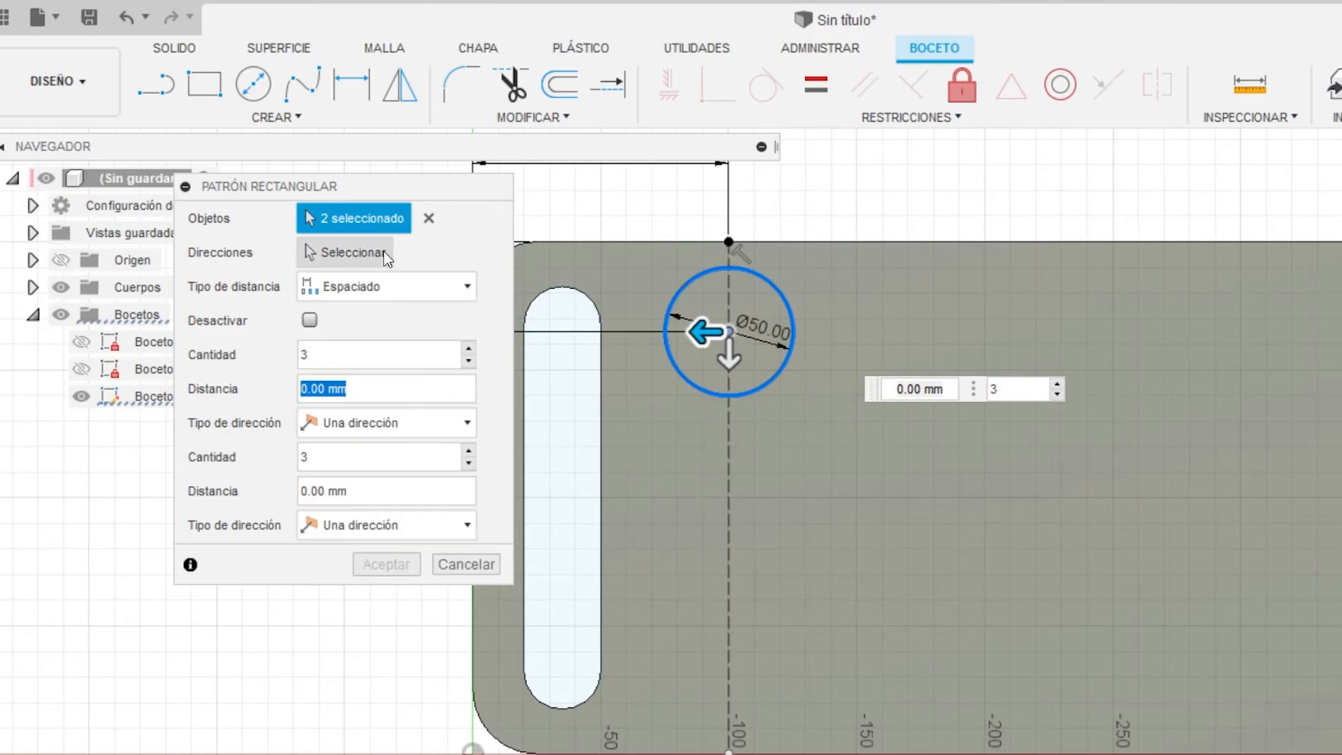
pyautogui.write('55mm')
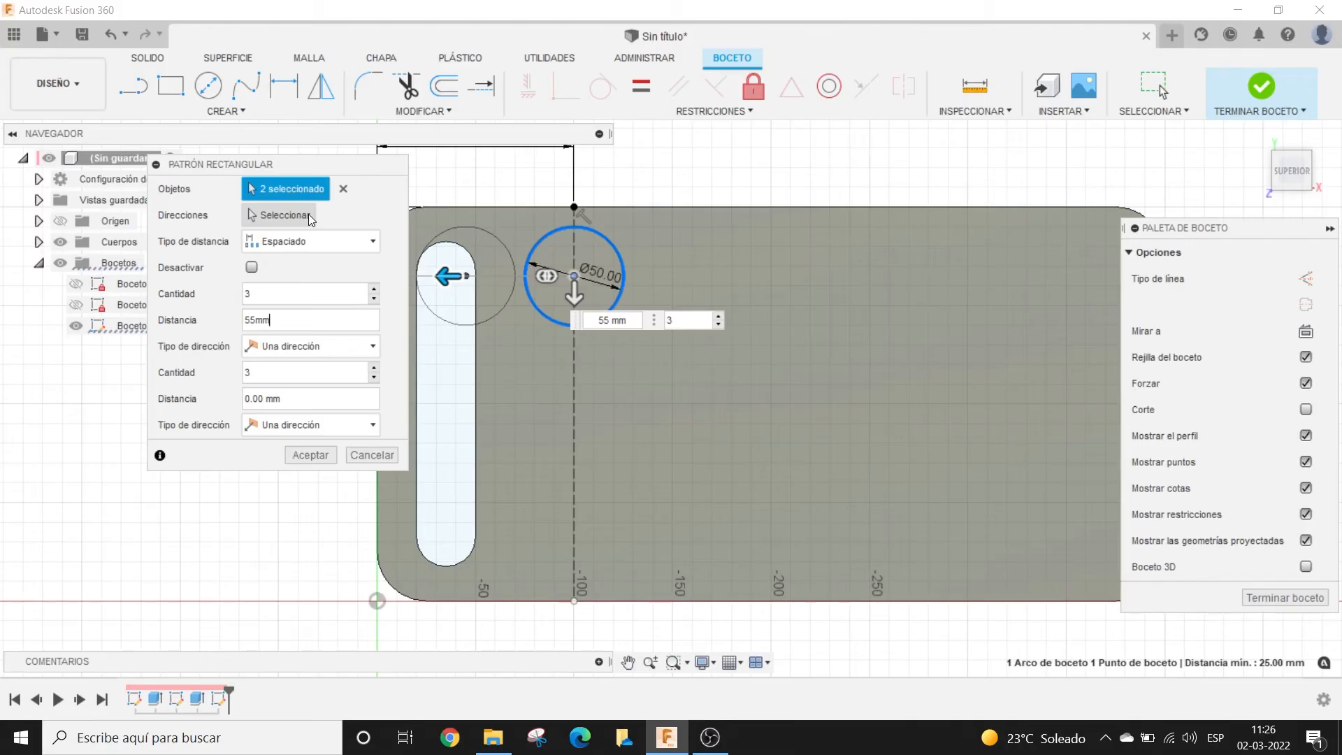
pyautogui.moveTo(260, 167); pyautogui.dragTo(897, 170)
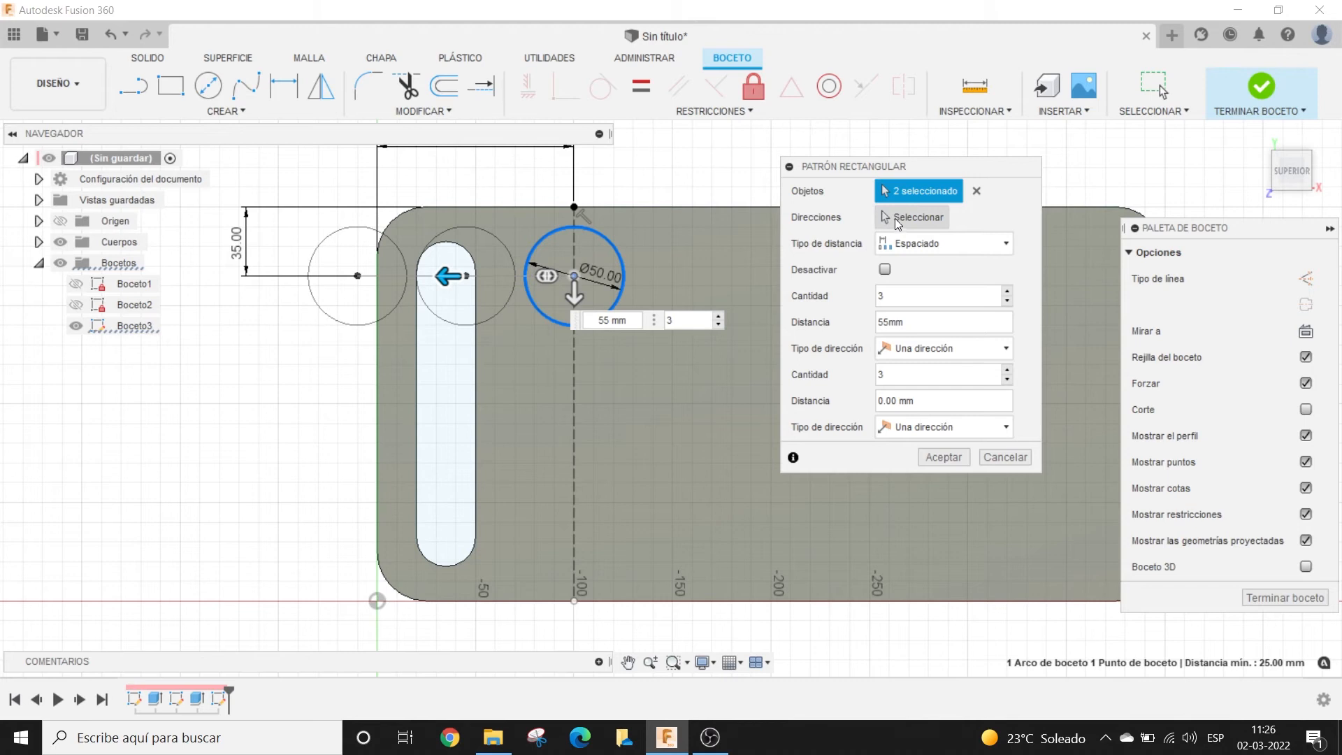
pyautogui.click(902, 221)
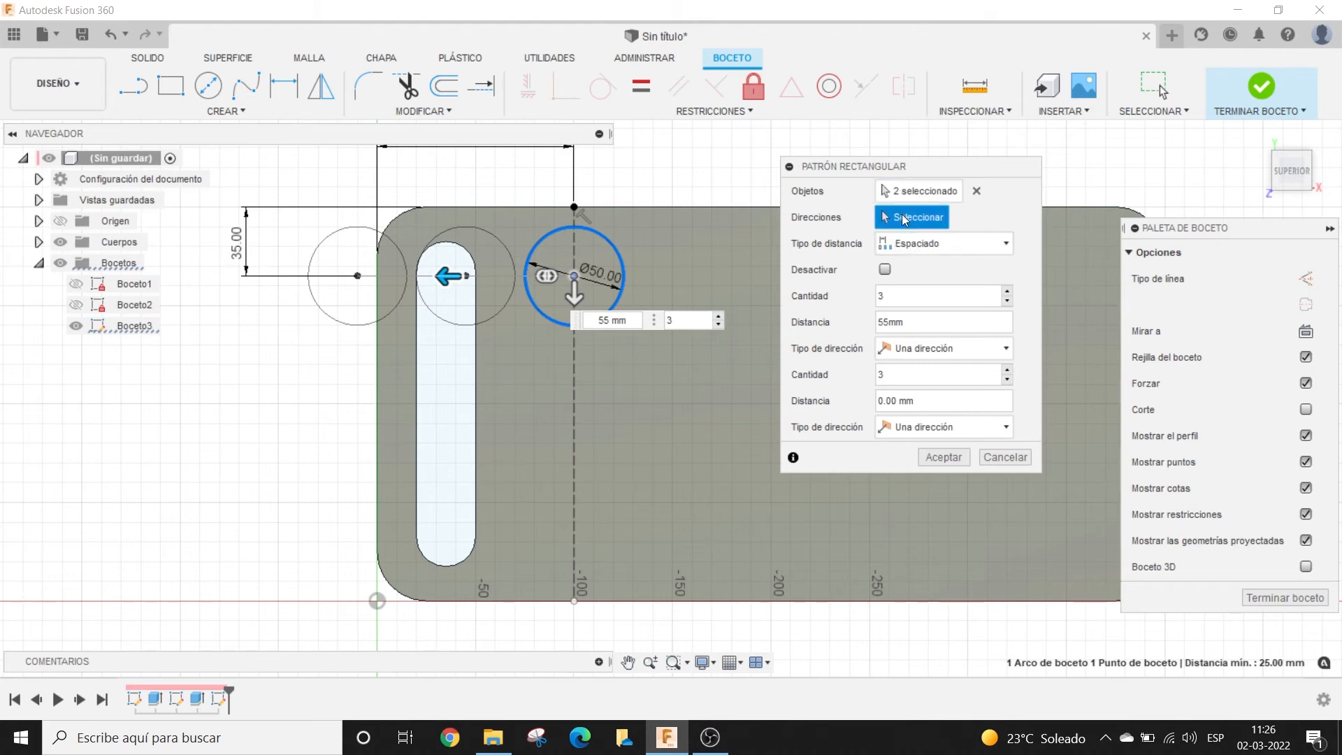
pyautogui.click(575, 294)
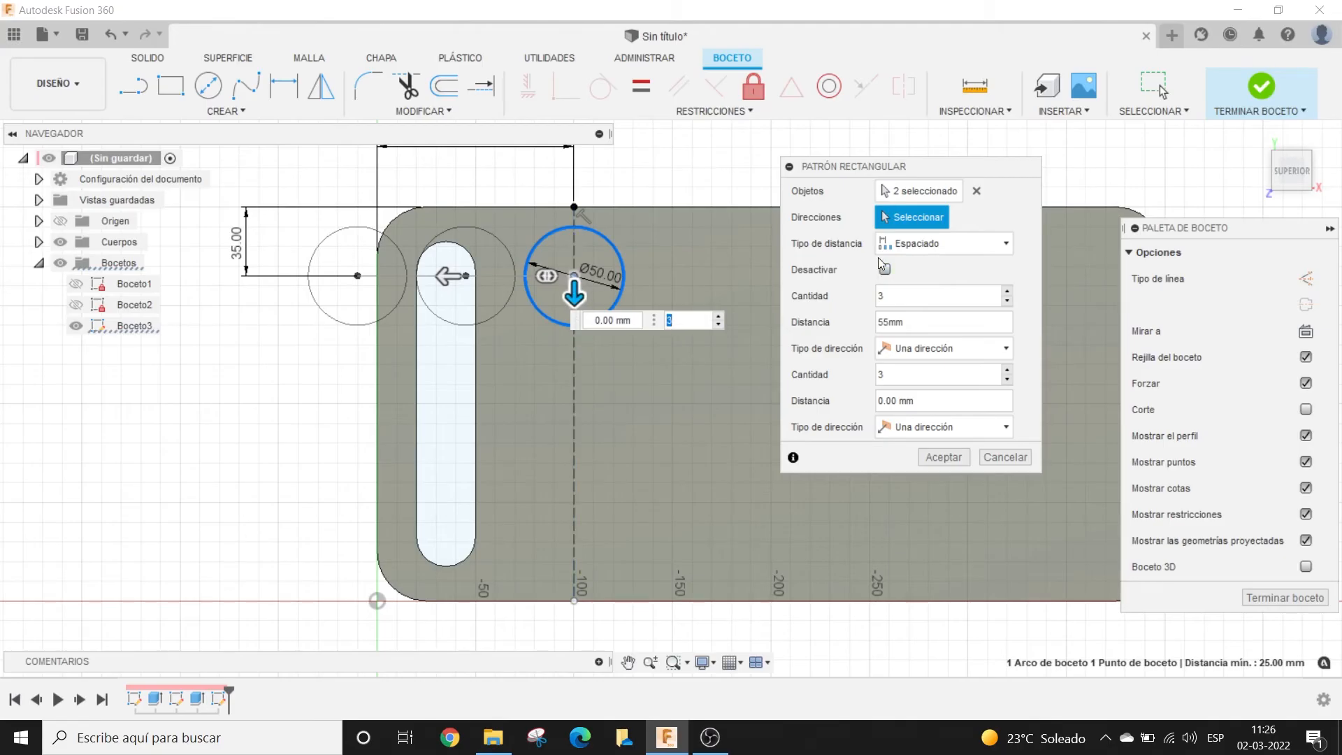
pyautogui.click(911, 297)
pyautogui.click(1008, 458)
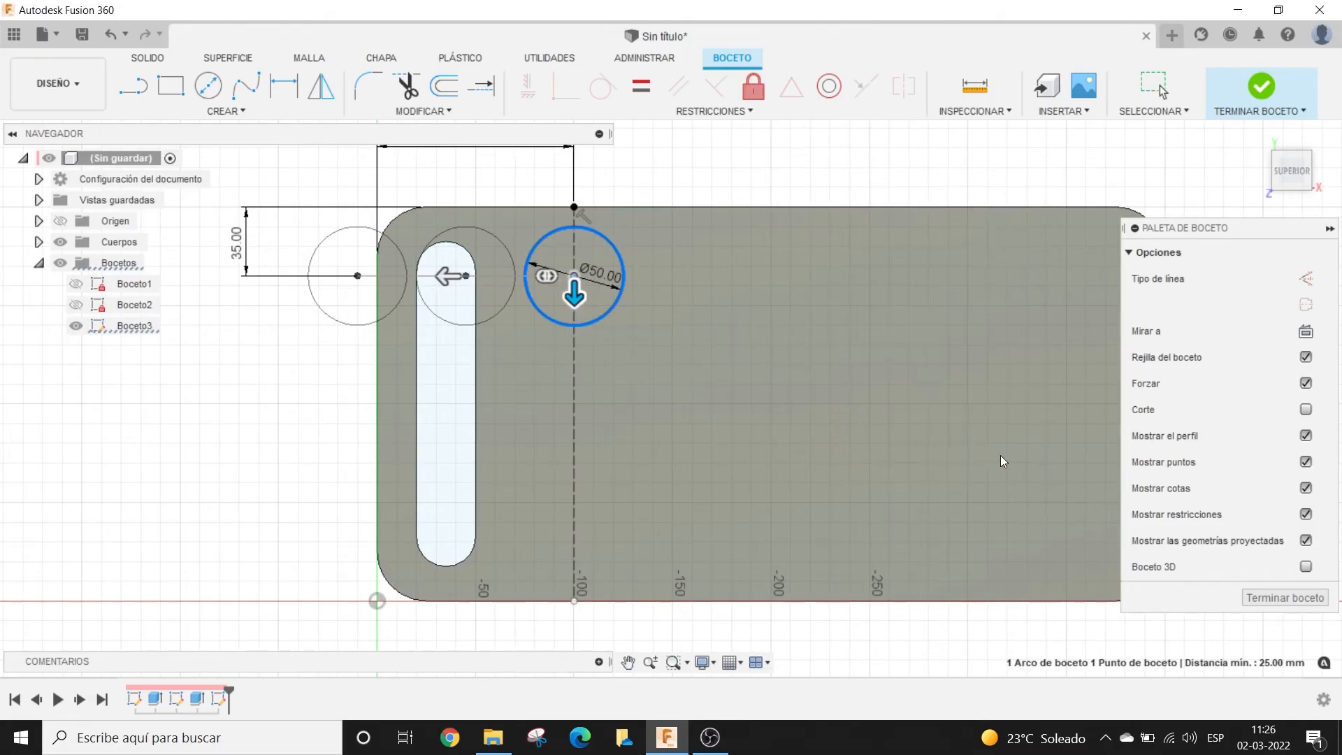
# Step: Begin a rectangular pattern of the 50 mm circle and its centre point, using the Espaciado distance type
pyautogui.scroll(-2, 497, 358)
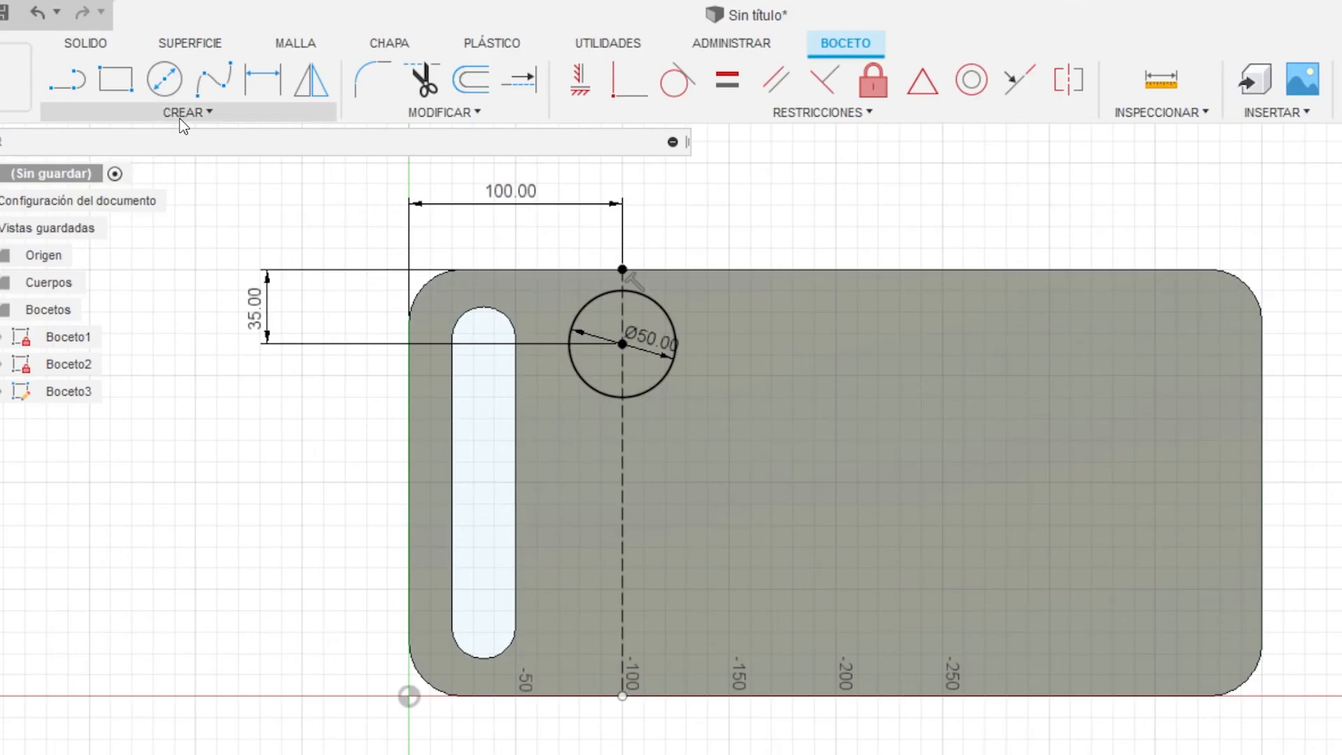
pyautogui.click(181, 113)
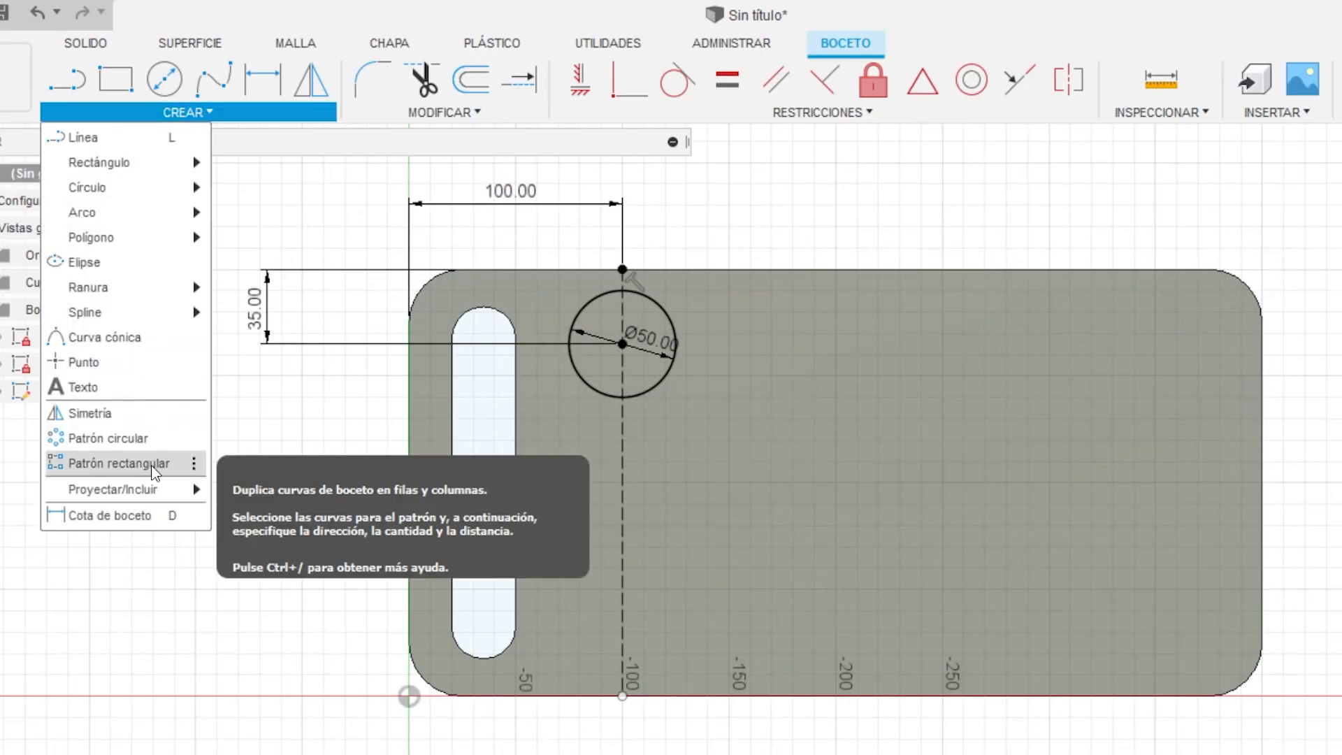
pyautogui.click(151, 464)
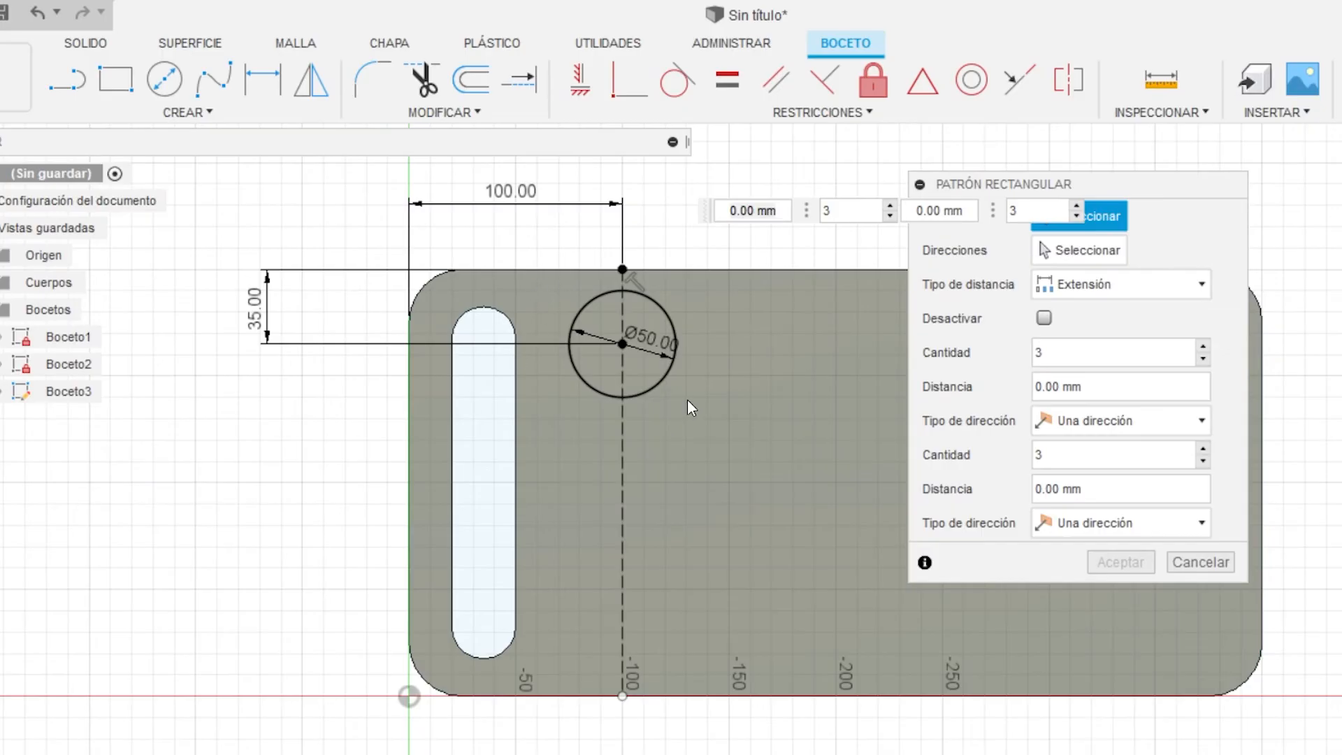
pyautogui.moveTo(539, 286); pyautogui.dragTo(723, 425)
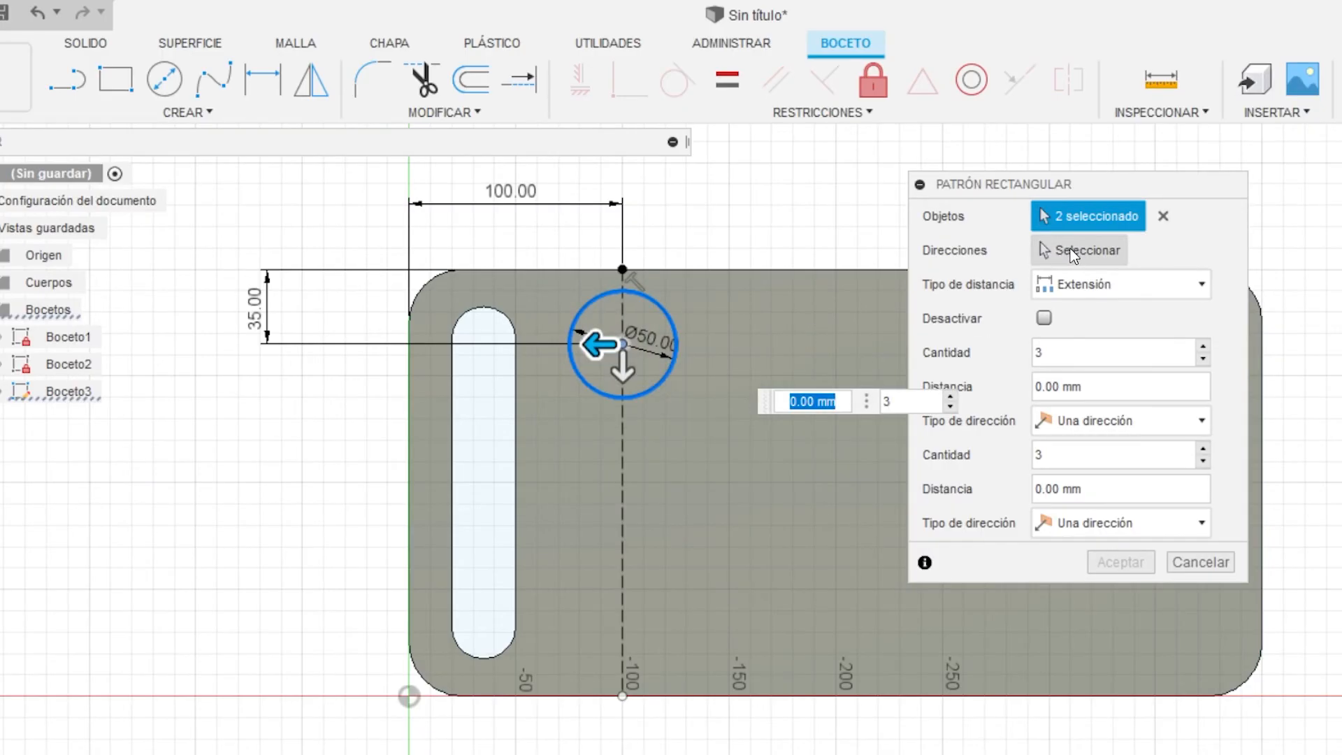
pyautogui.press('Tab')
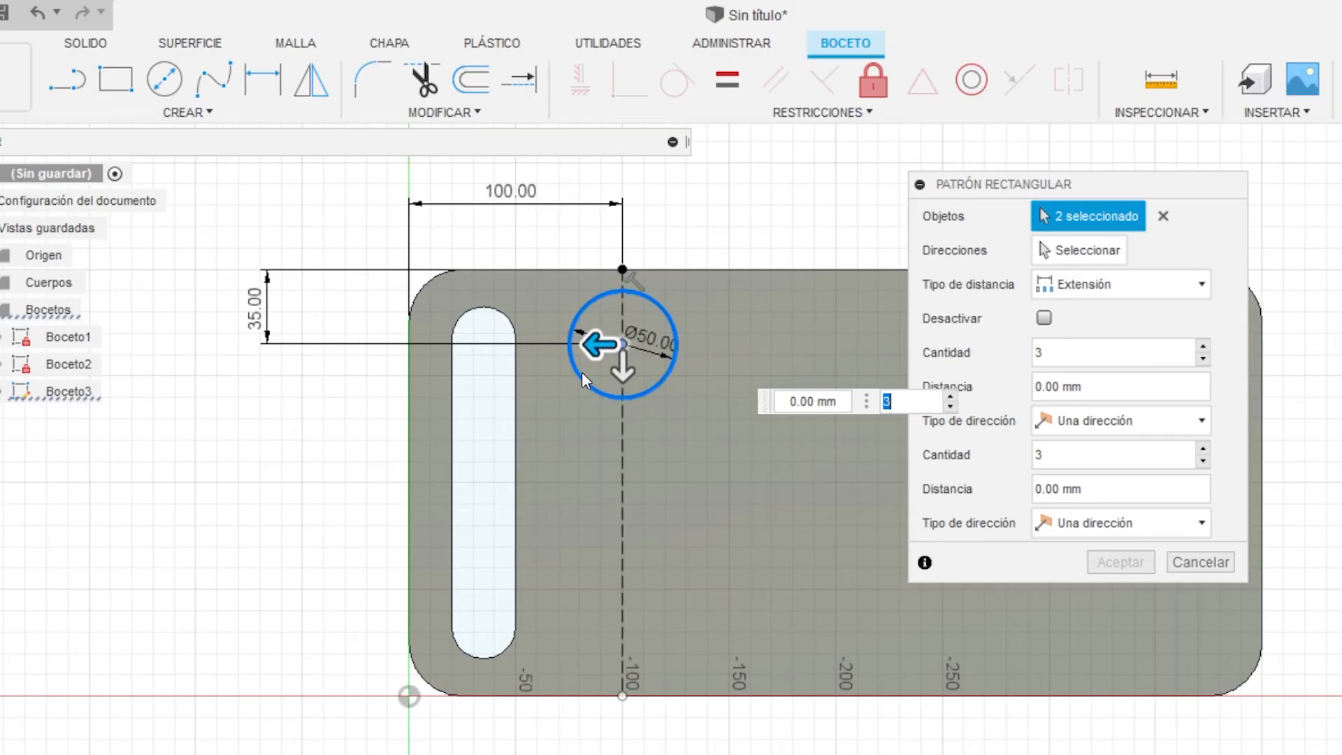
pyautogui.click(623, 365)
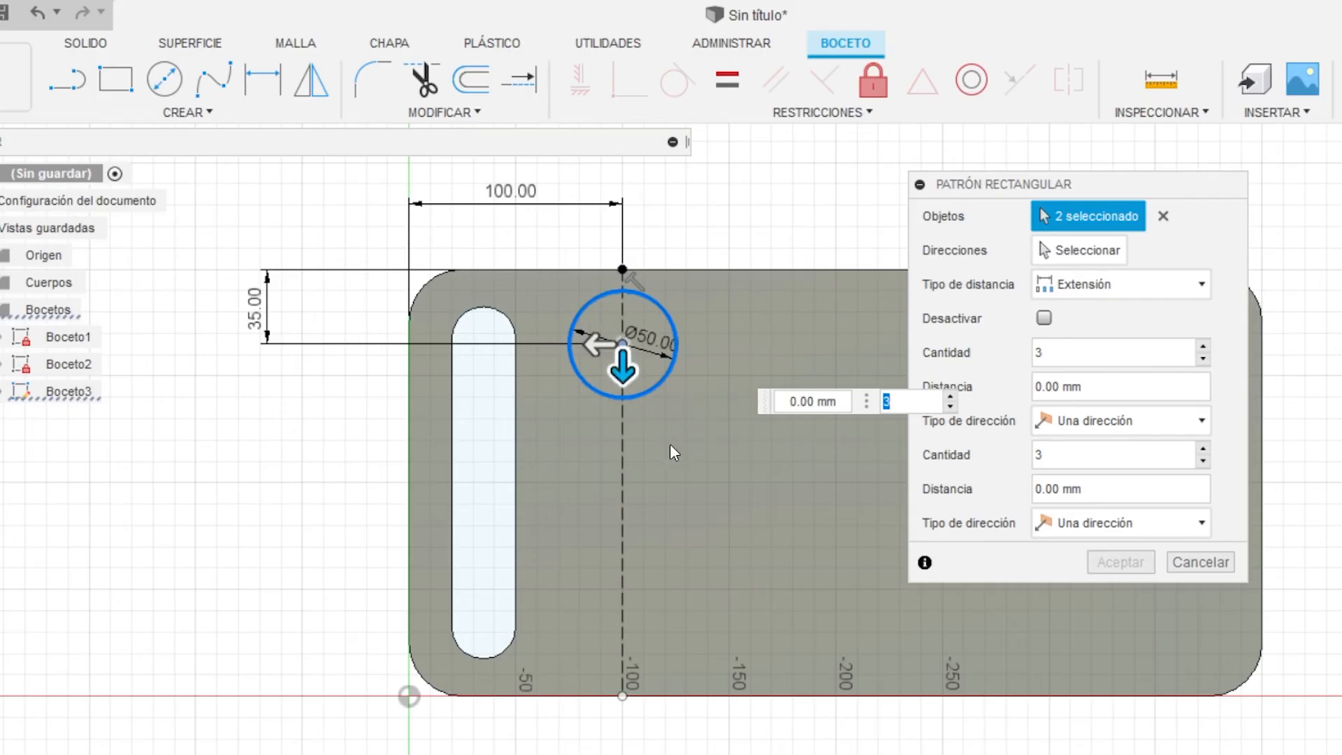
pyautogui.click(1111, 284)
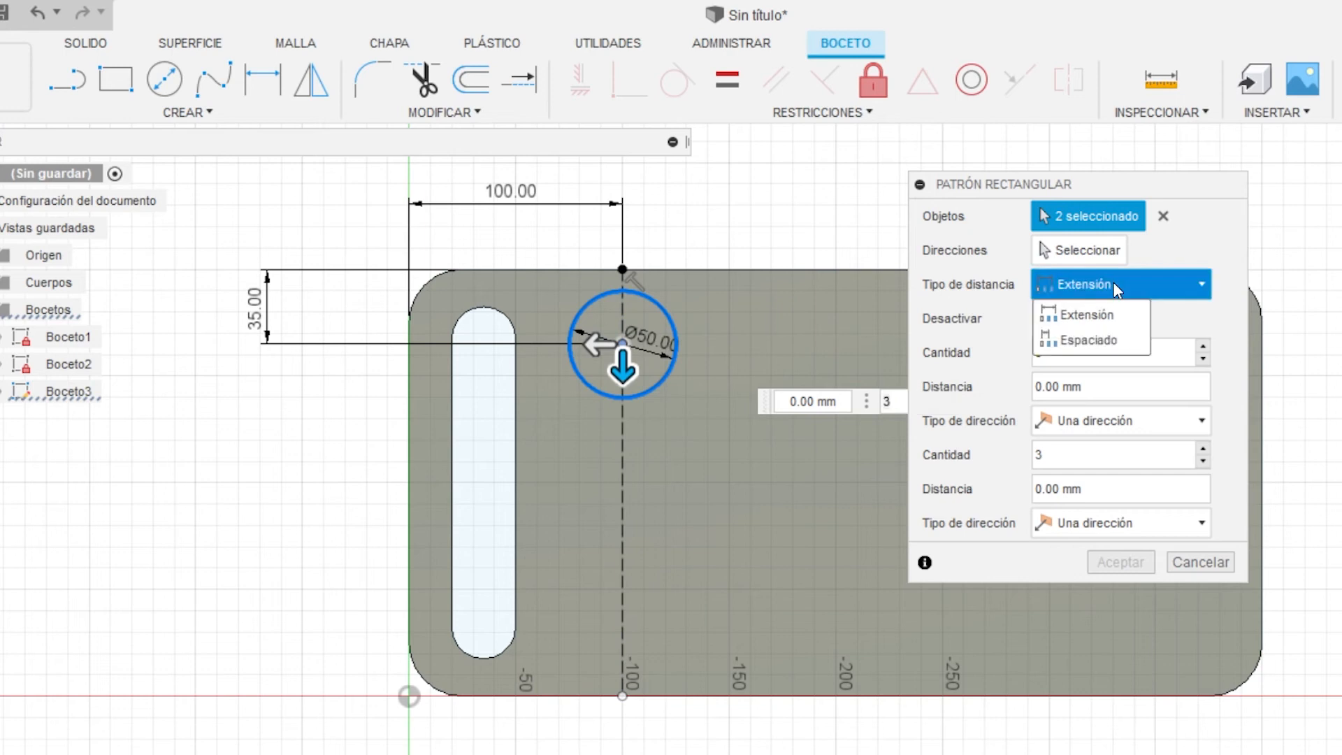
pyautogui.click(1091, 341)
# Step: Set the pattern's first-direction distance to 55 mm and make the arrow along the construction line the active direction
pyautogui.click(1091, 386)
pyautogui.press('BackSpace')
pyautogui.press('BackSpace')
pyautogui.press('BackSpace')
pyautogui.press('BackSpace')
pyautogui.press('BackSpace')
pyautogui.press('BackSpace')
pyautogui.press('BackSpace')
pyautogui.write('55mm')
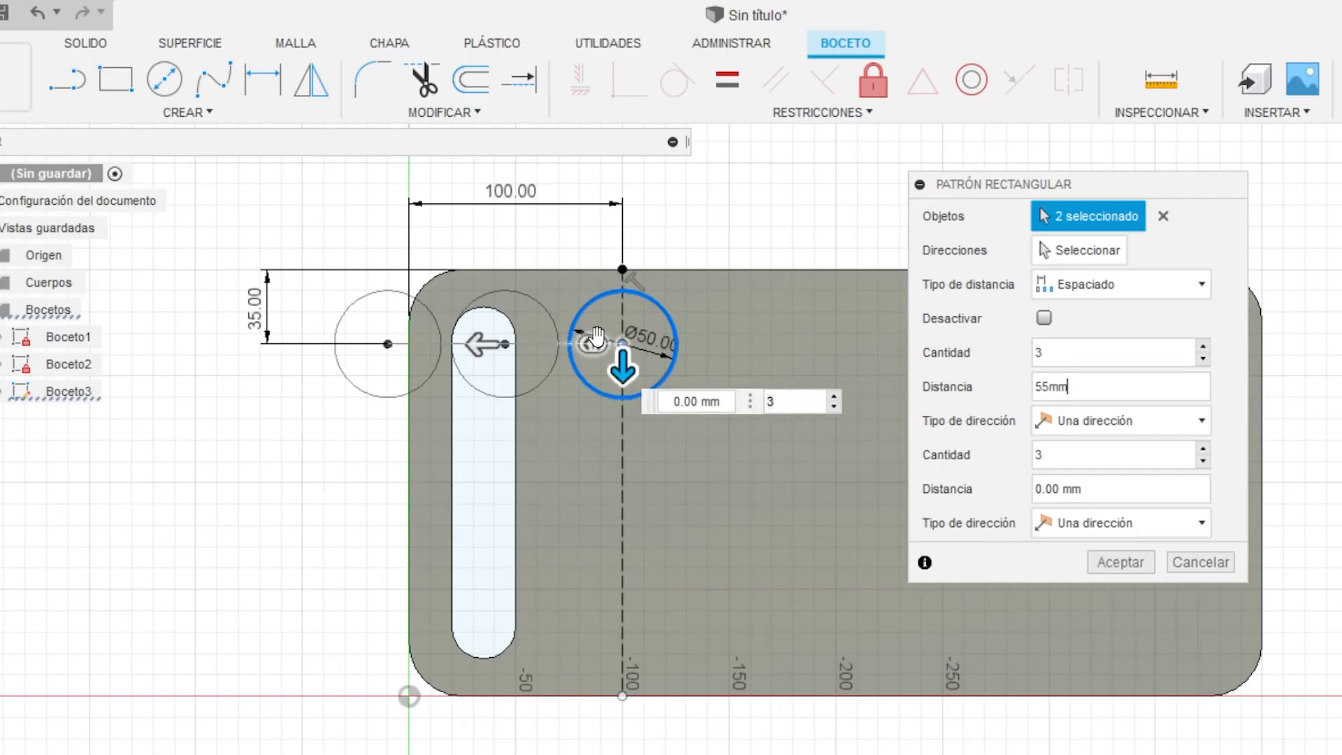
pyautogui.moveTo(622, 369)
pyautogui.mouseDown()
pyautogui.moveTo(622, 453)
pyautogui.moveTo(622, 370)
pyautogui.mouseUp()
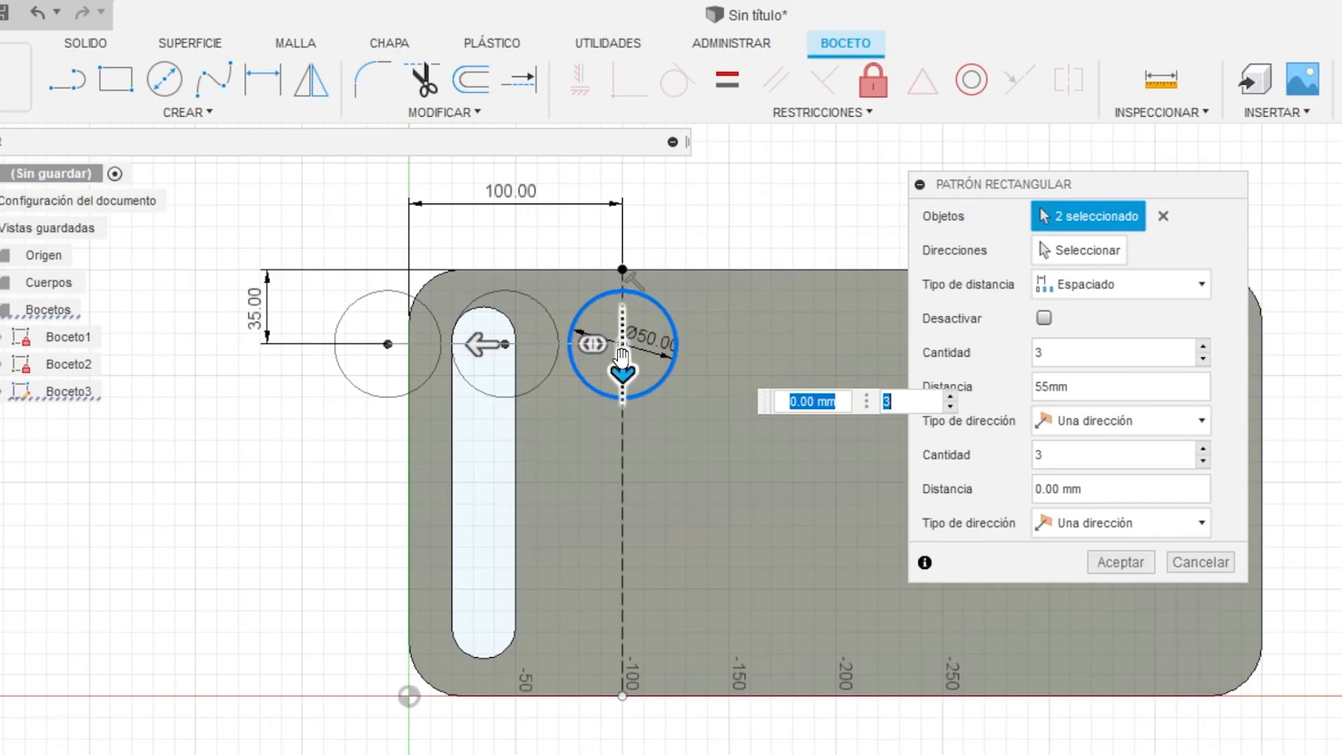
# Step: Set the pattern's first direction, towards the slot, to a quantity of 1 and a distance of 0
pyautogui.doubleClick(1112, 352)
pyautogui.write('1')
pyautogui.press('Tab')
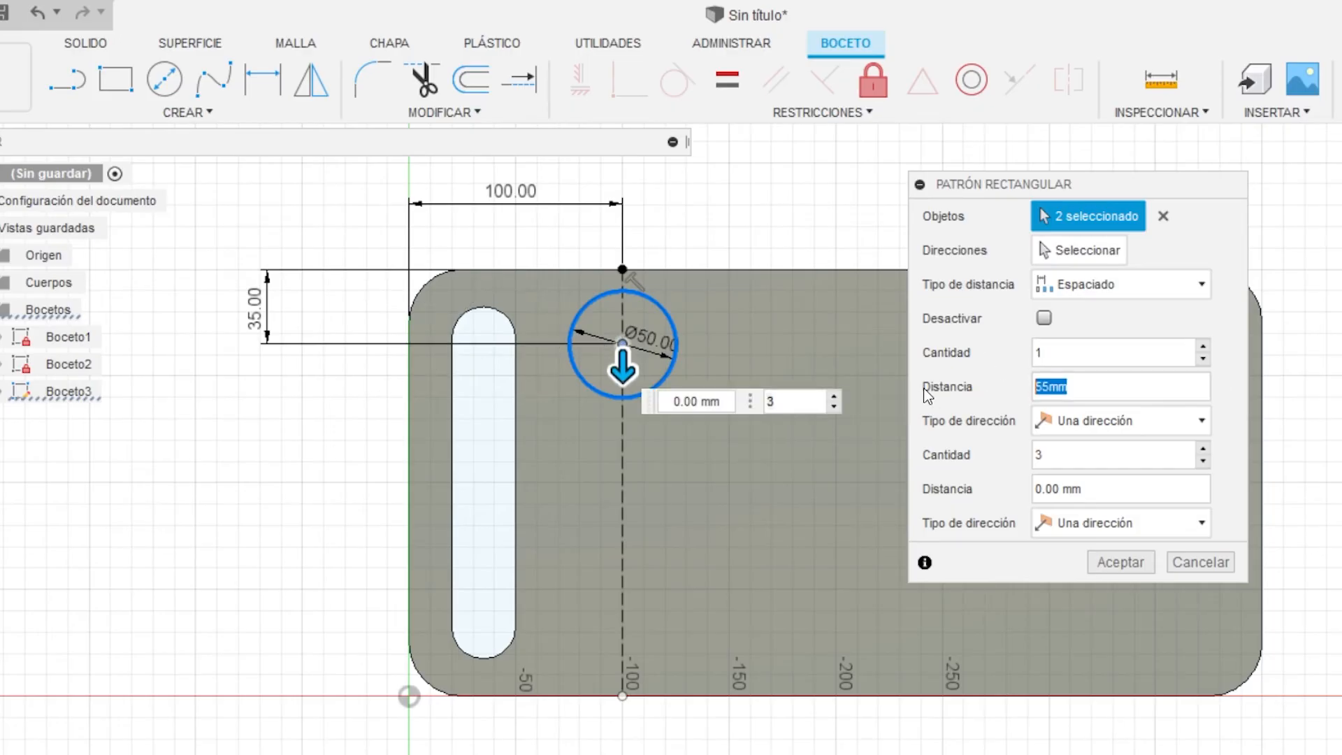
pyautogui.write('0')
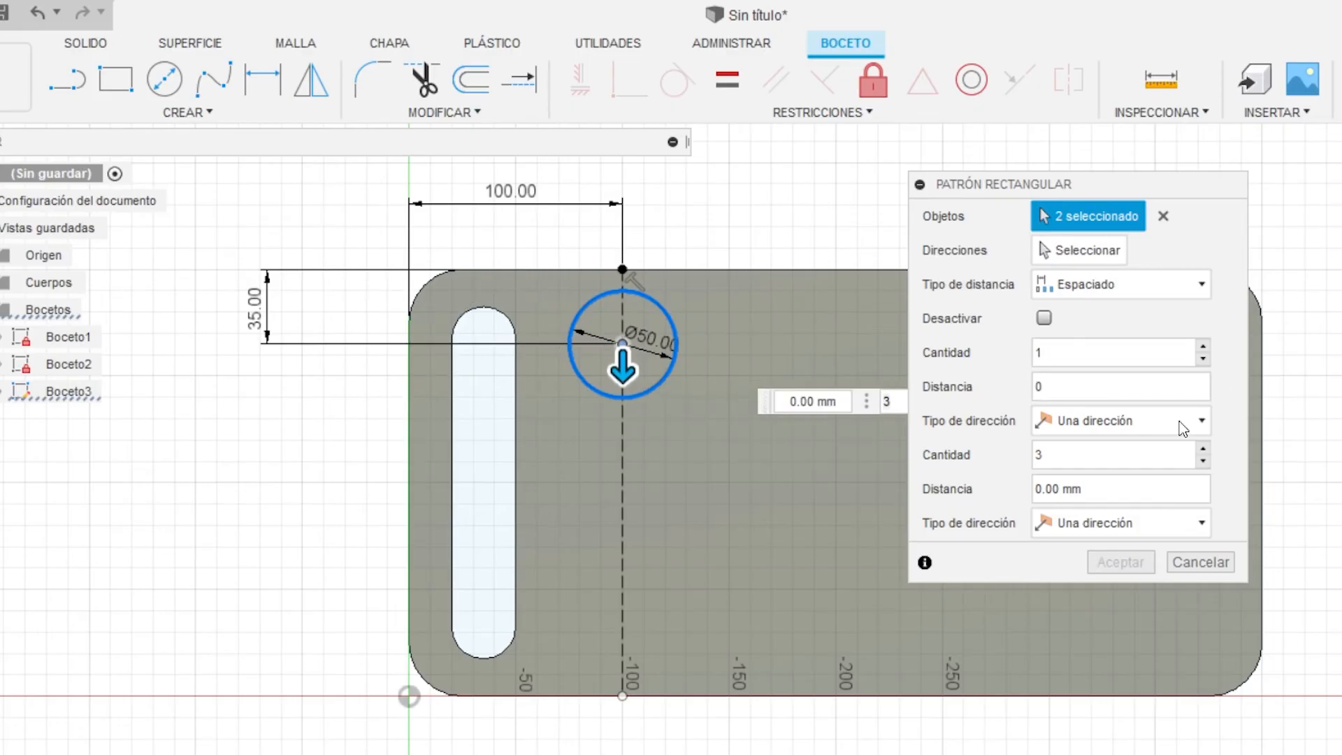
# Step: Try 55 mm and 60 mm spacings along the construction line, settle on 65 mm for three circles, and create the pattern
pyautogui.press('Tab')
pyautogui.write('55mm')
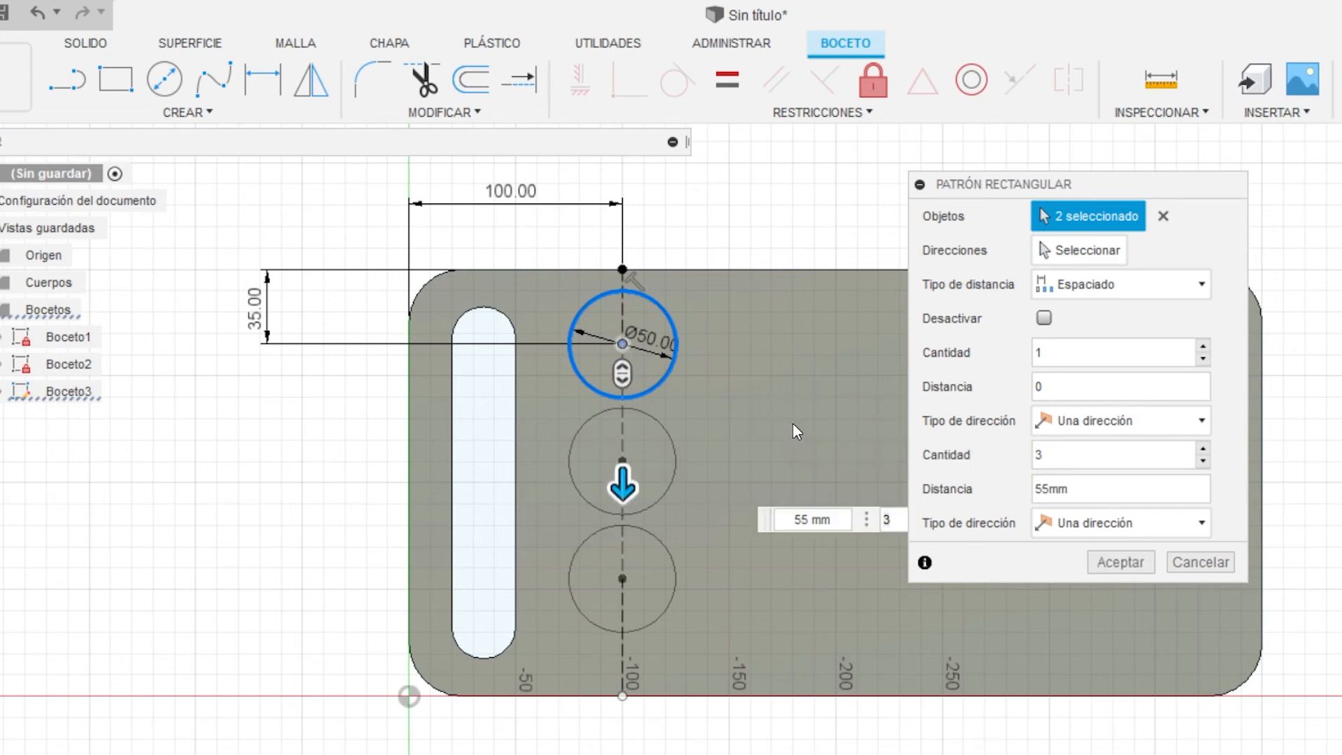
pyautogui.doubleClick(1047, 491)
pyautogui.write('60')
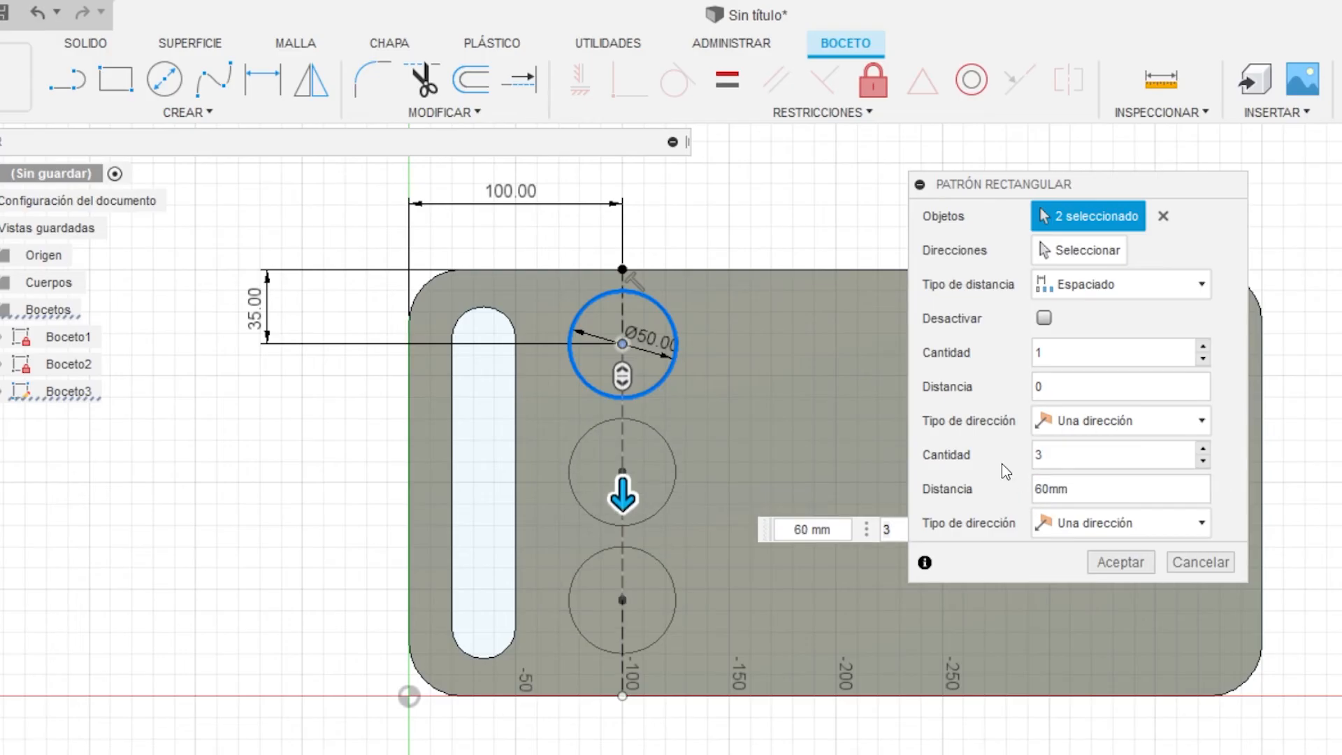
pyautogui.press('BackSpace')
pyautogui.write('5')
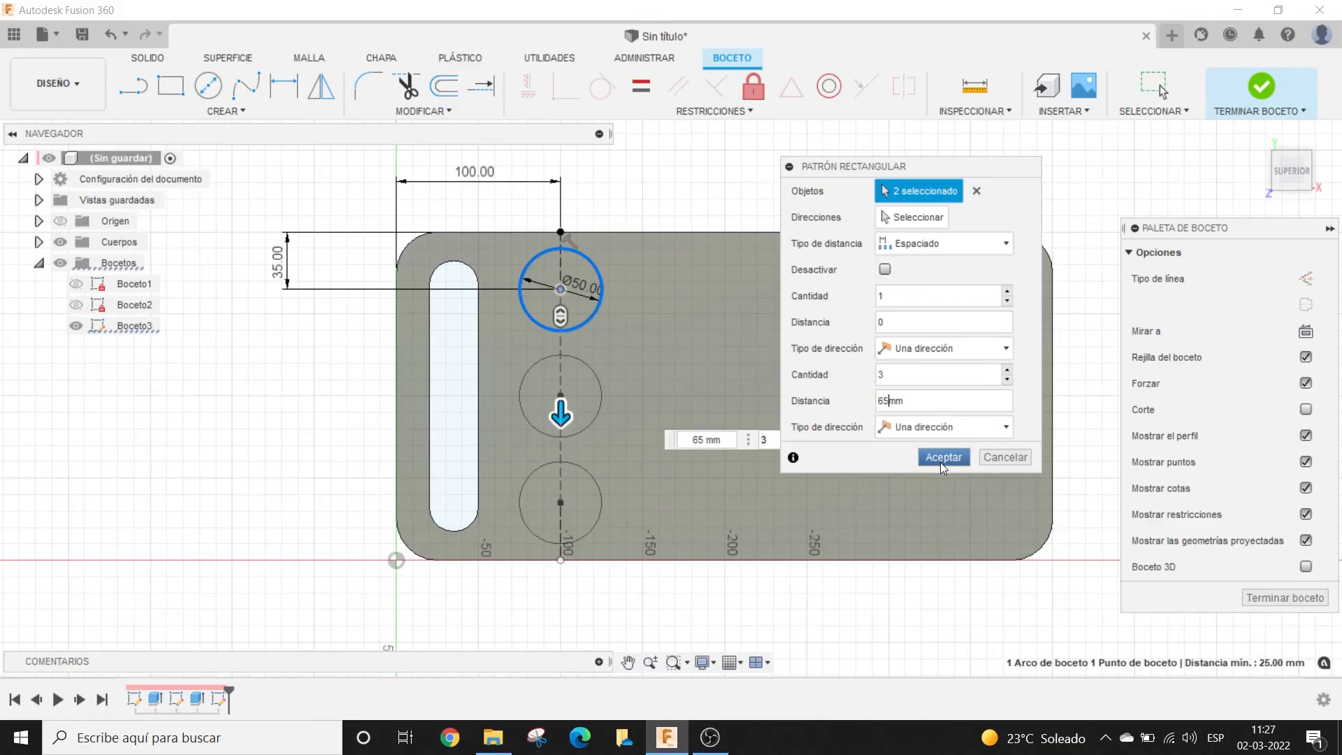
pyautogui.click(946, 458)
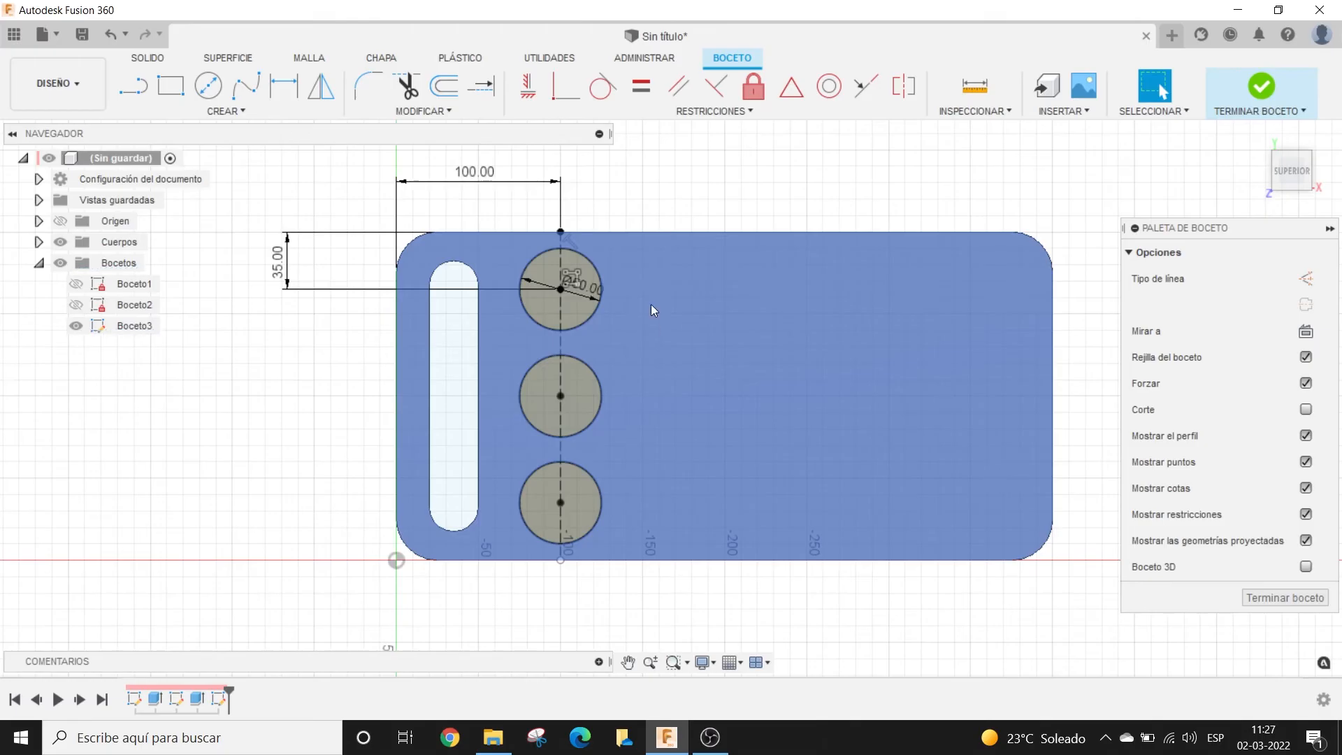
# Step: Move the 35 mm dimension into the space between the slot and the upper circle
pyautogui.scroll(-1, 673, 266)
pyautogui.scroll(2, 712, 236)
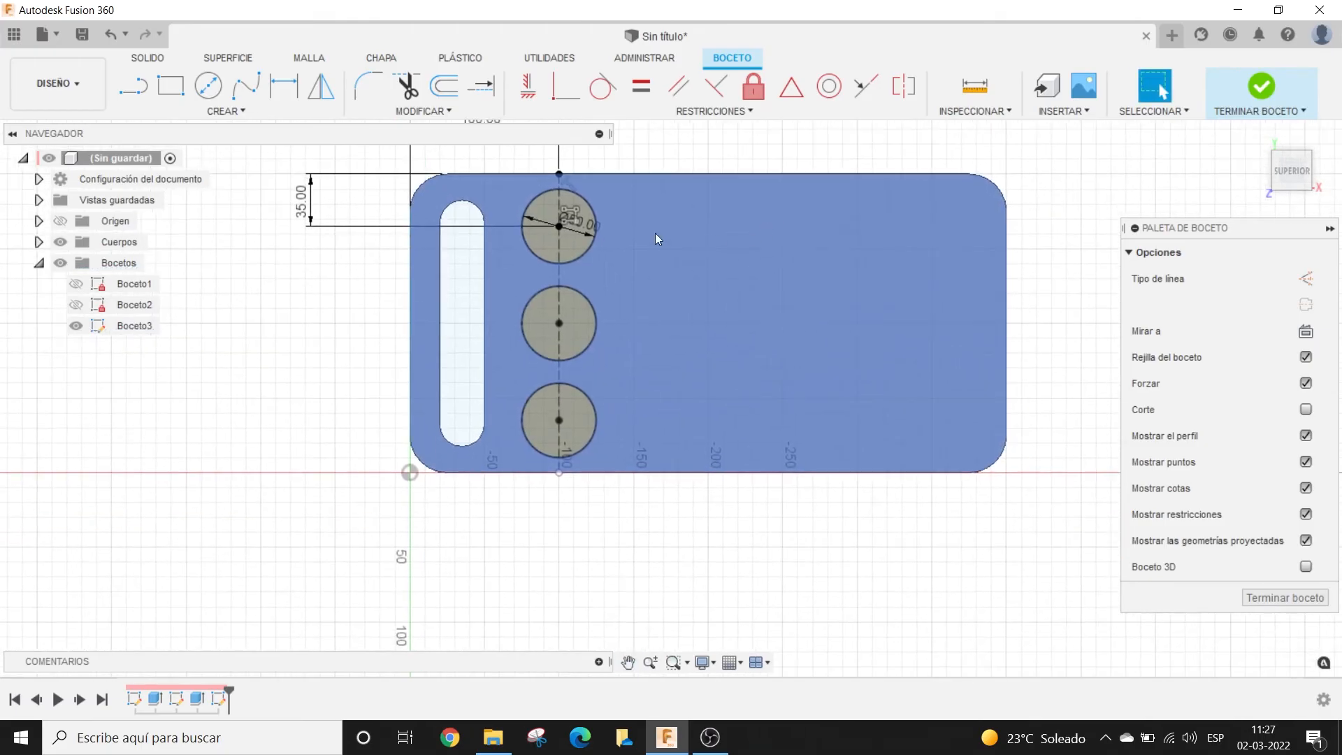
pyautogui.moveTo(278, 272); pyautogui.dragTo(517, 266)
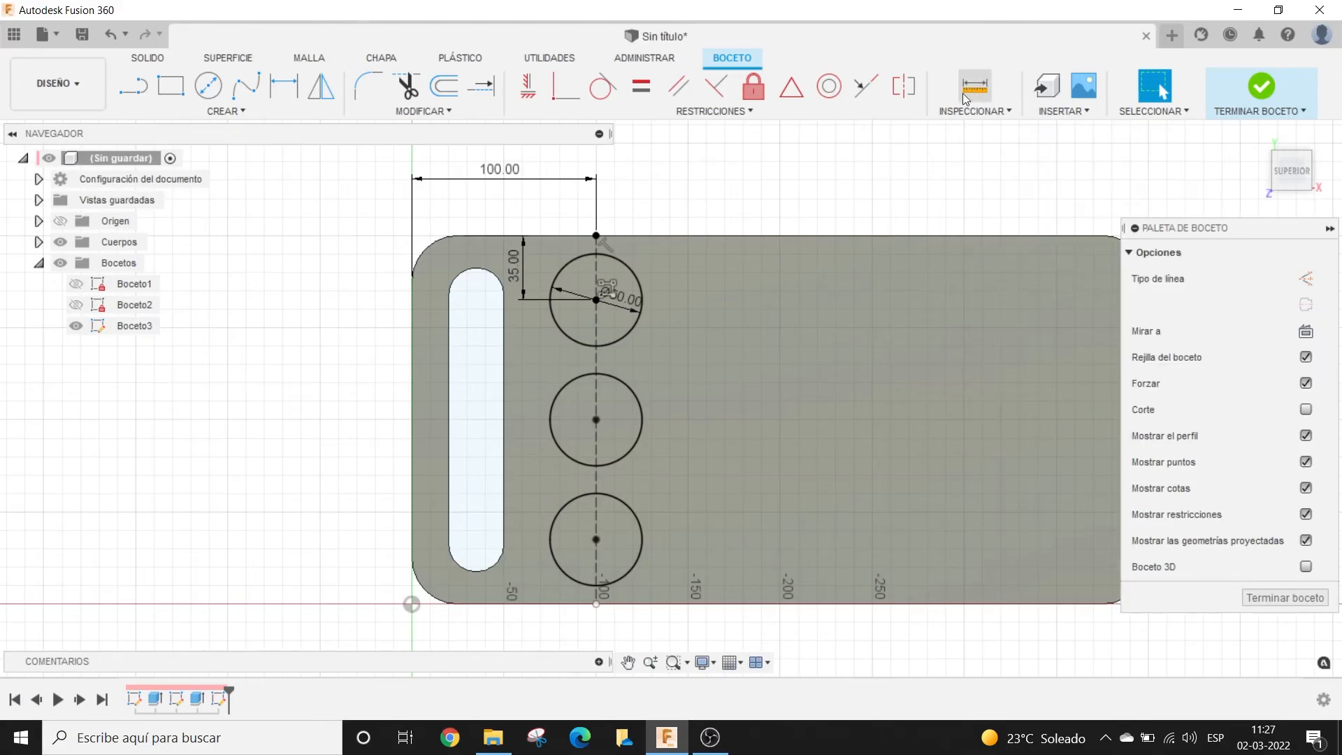
# Step: Measure the distance between the lowest circle's centre and the plate's lower edge, and close the measurement
pyautogui.click(978, 87)
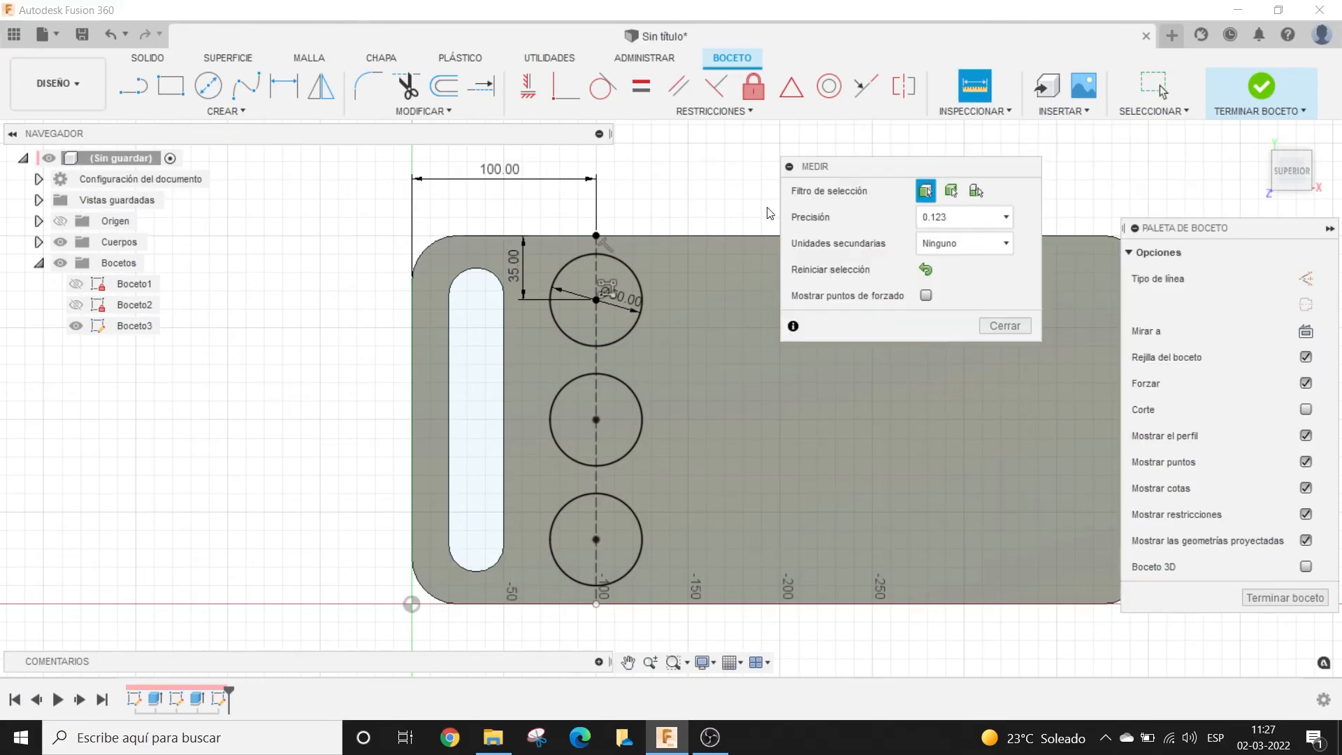
pyautogui.click(597, 540)
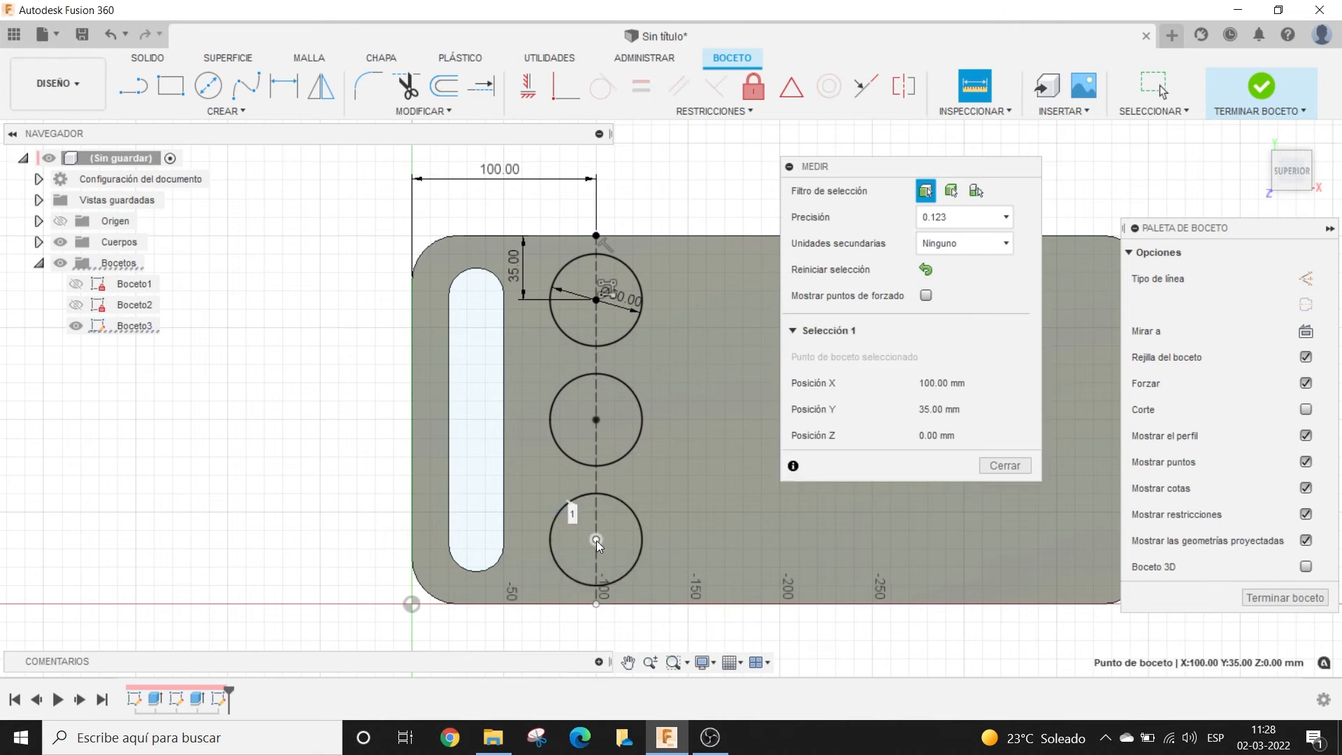
pyautogui.click(556, 610)
pyautogui.scroll(3, 602, 565)
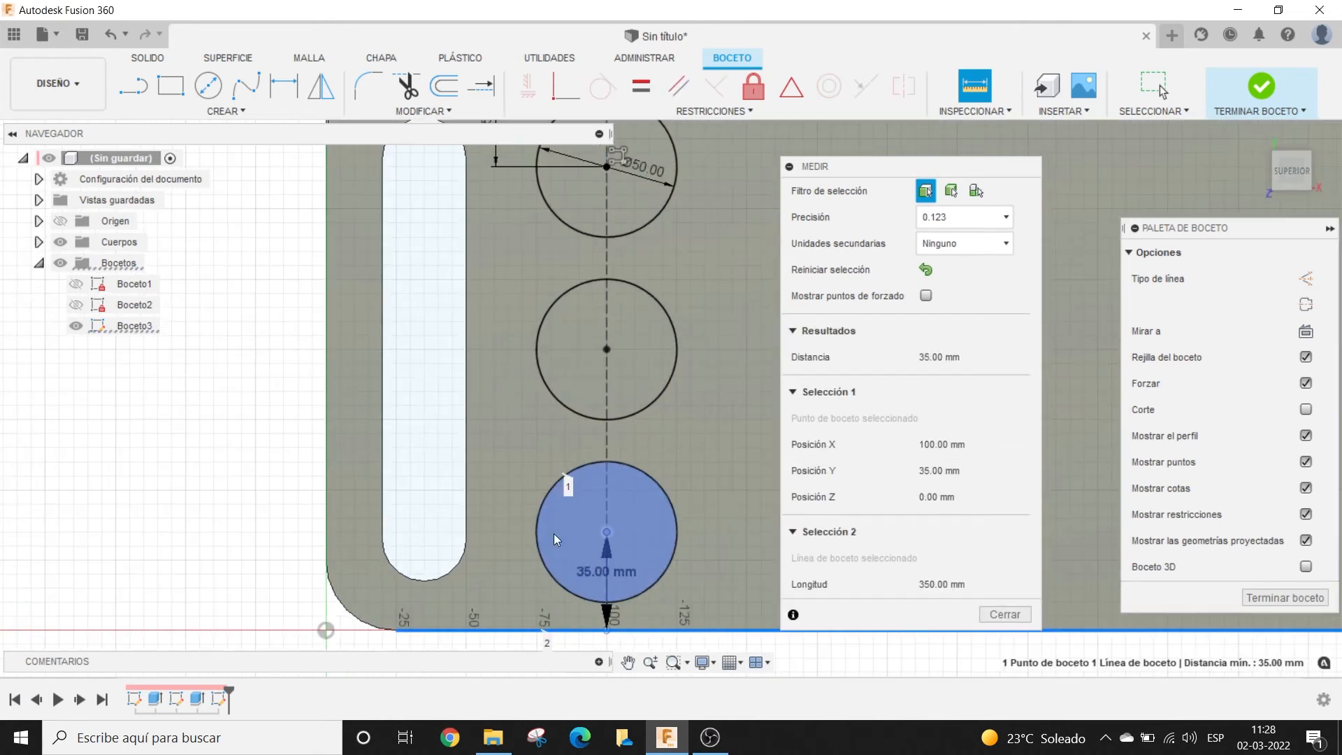
pyautogui.moveTo(552, 513); pyautogui.dragTo(542, 452, button='middle')
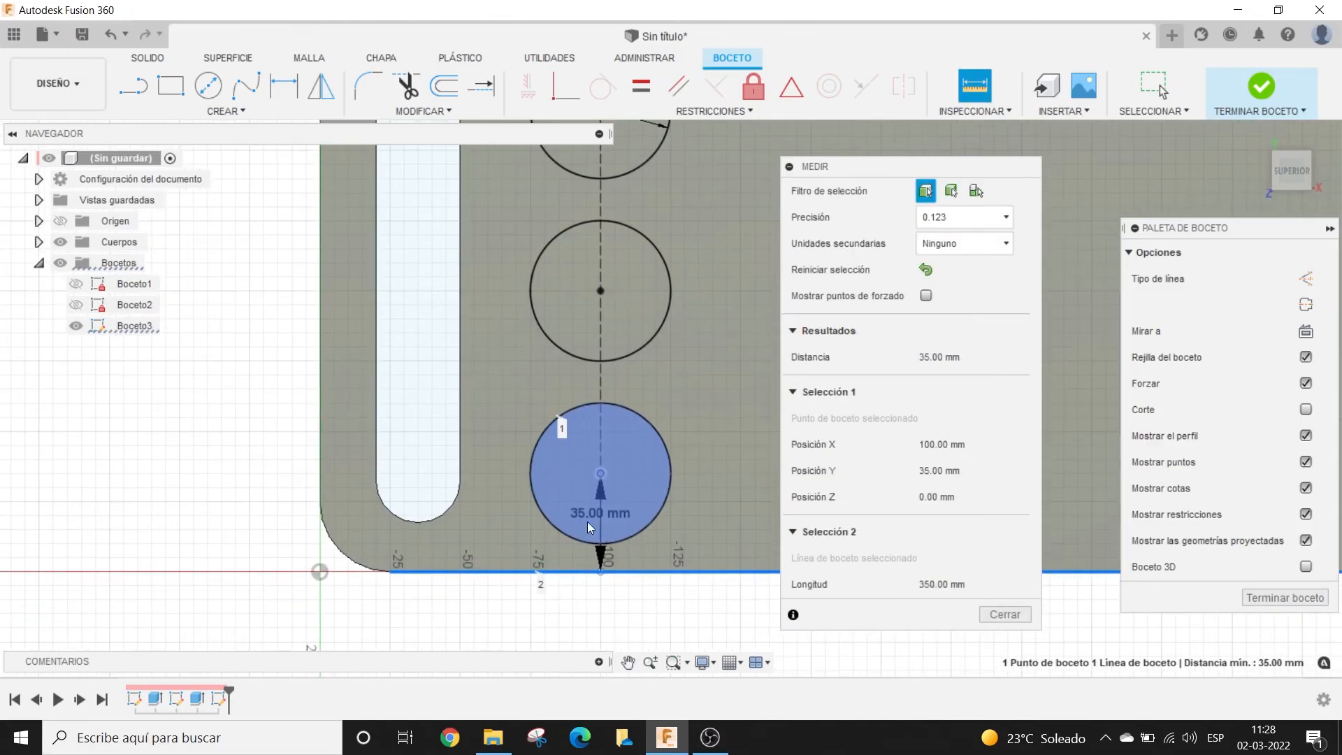
pyautogui.scroll(-3, 583, 498)
pyautogui.moveTo(507, 349); pyautogui.dragTo(479, 432, button='middle')
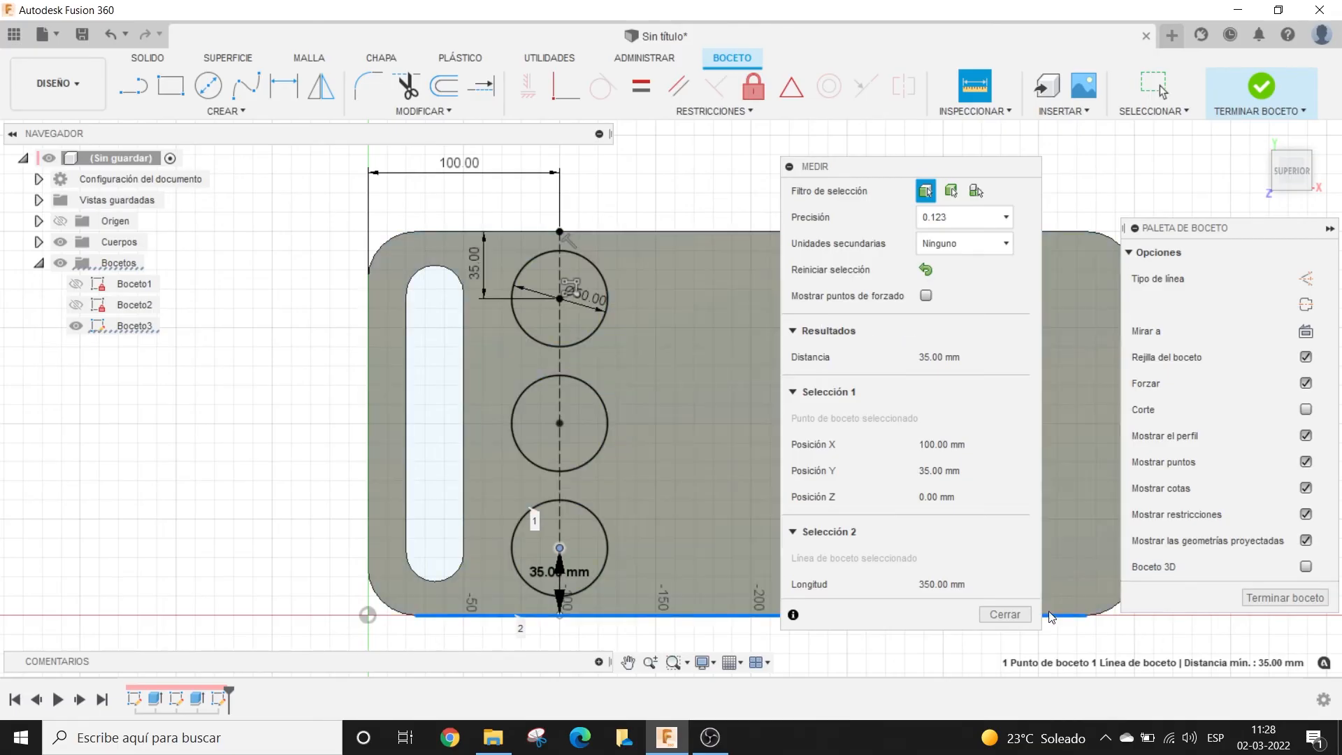
pyautogui.click(1004, 615)
pyautogui.scroll(-1, 642, 293)
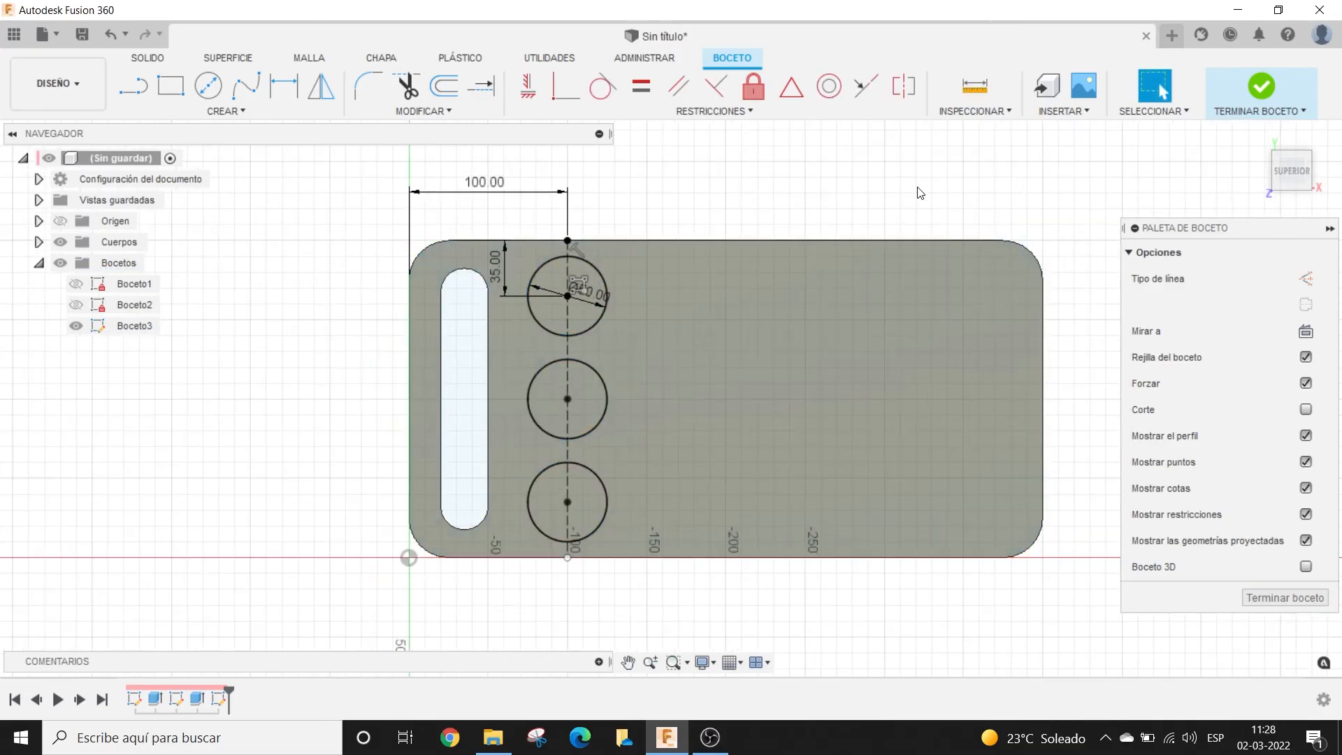
# Step: Finish the sketch and extrude the three circles -5 mm as a cut into the plate
pyautogui.click(1262, 88)
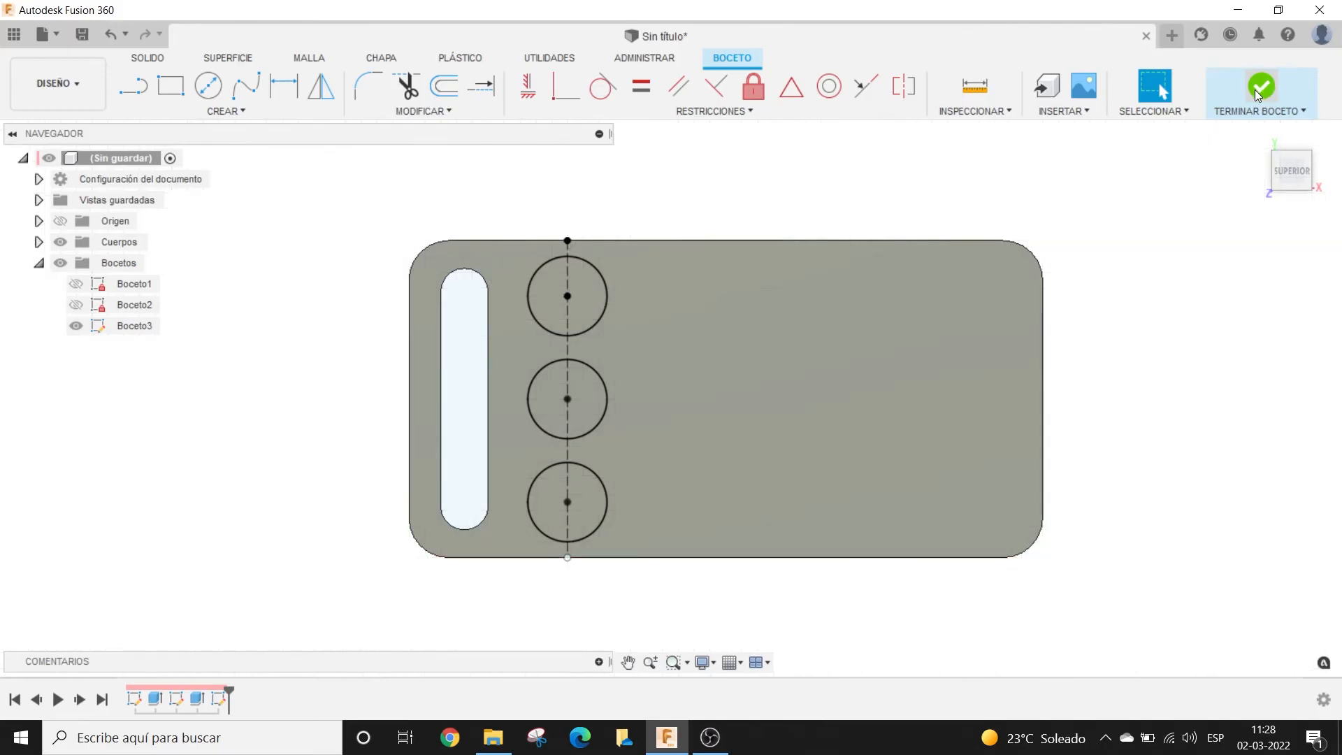
pyautogui.click(1256, 134)
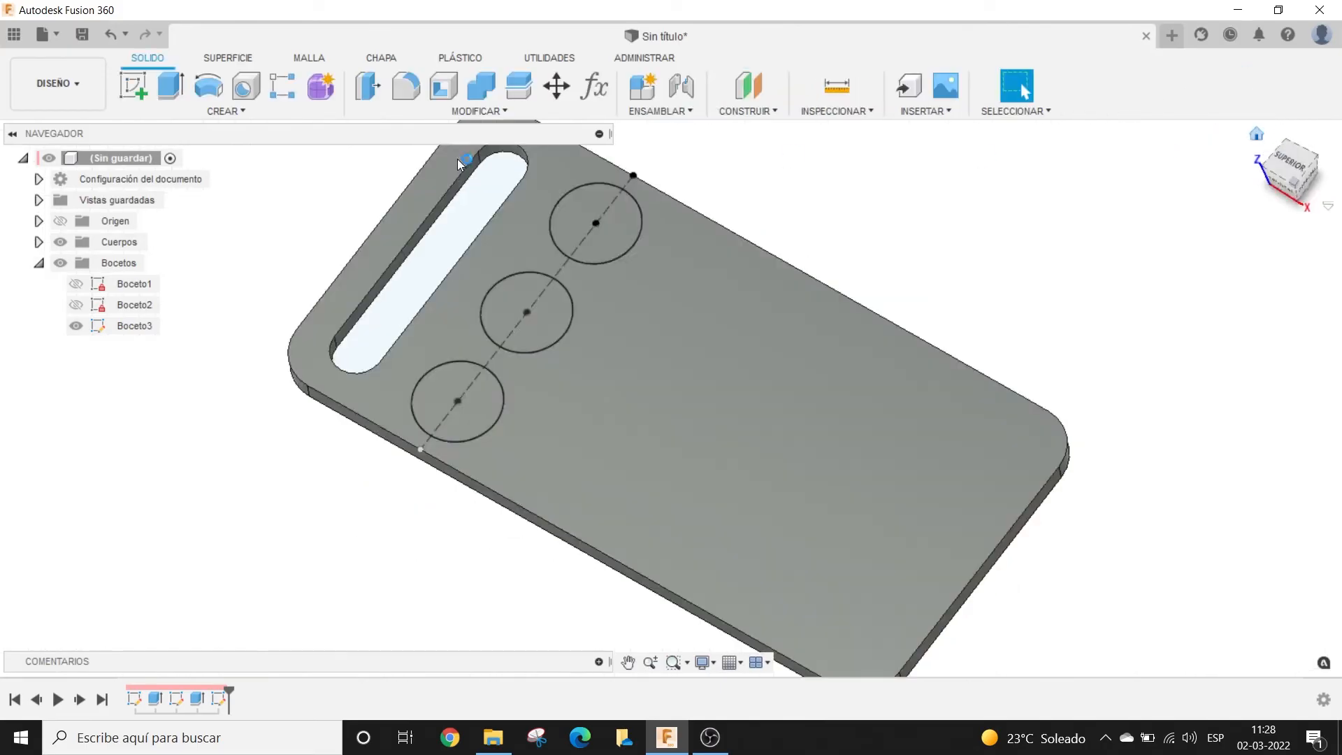
pyautogui.click(173, 85)
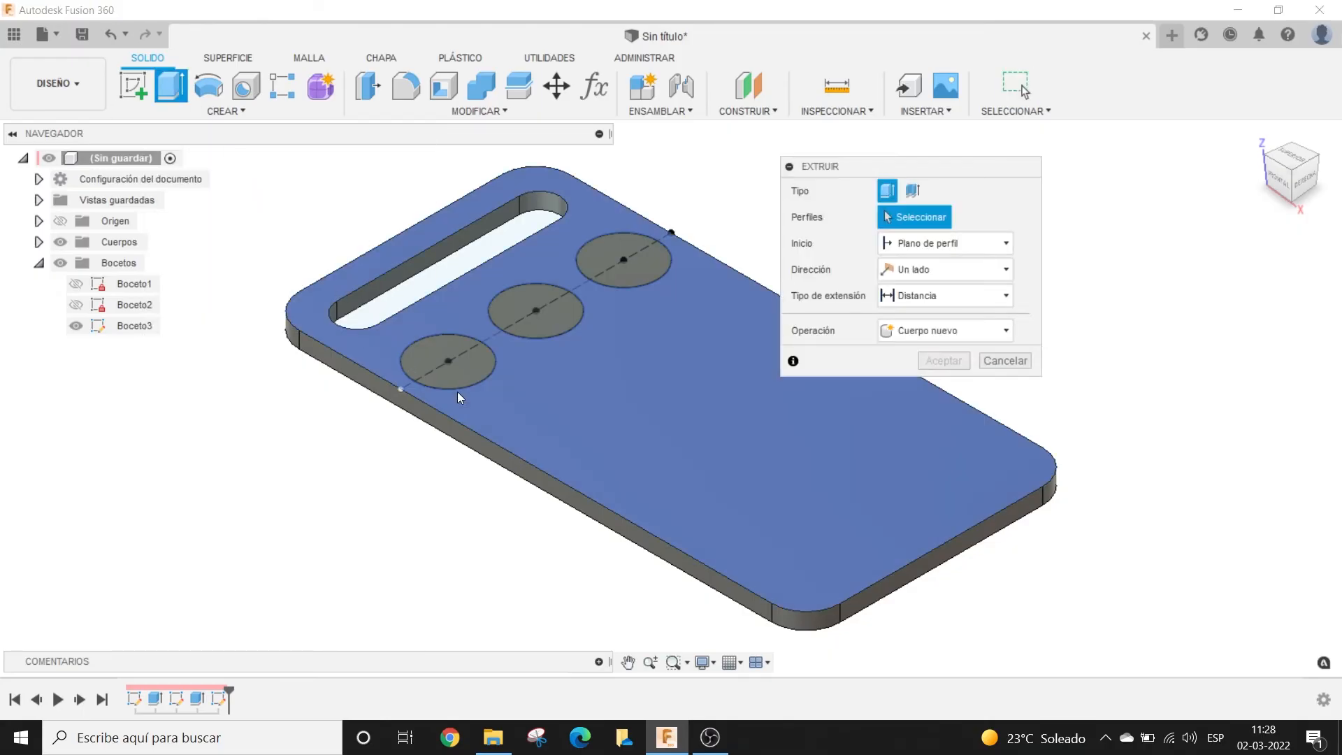
pyautogui.click(431, 349)
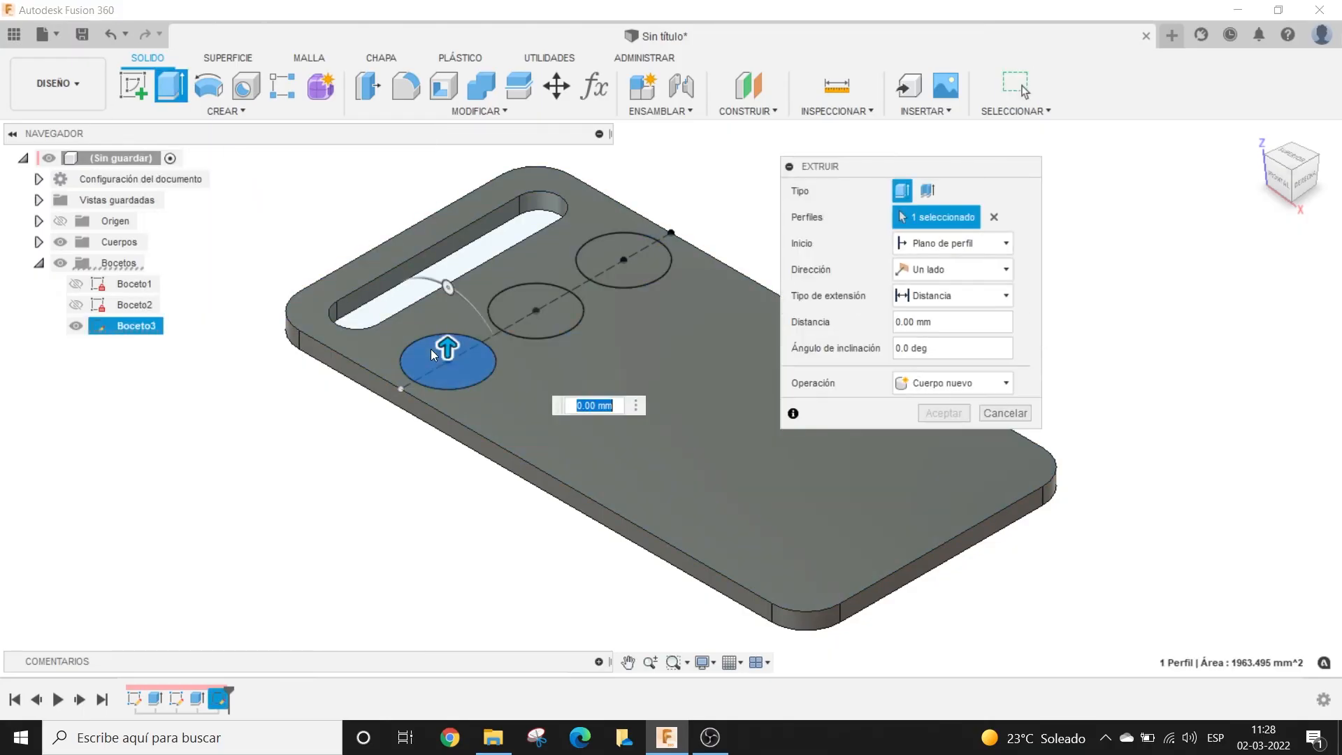
pyautogui.click(508, 302)
pyautogui.click(612, 257)
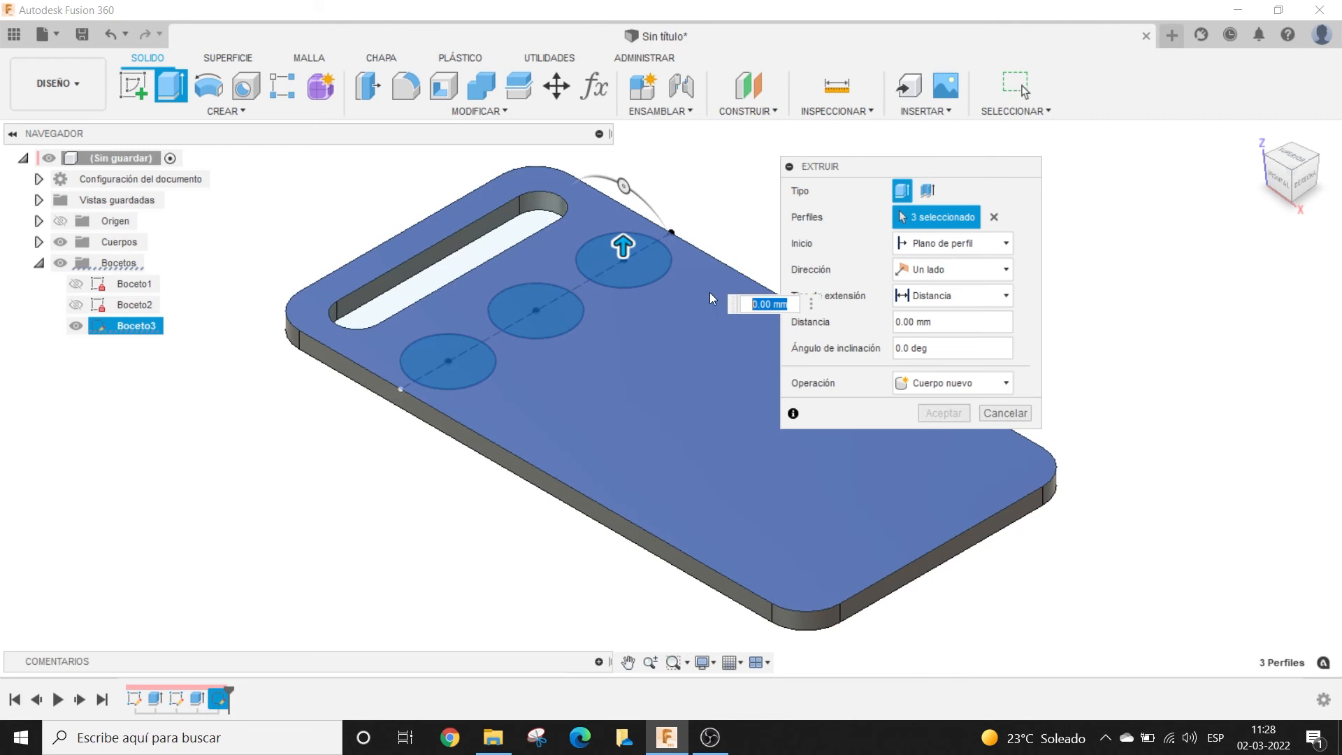
pyautogui.press('BackSpace')
pyautogui.write('-5mm')
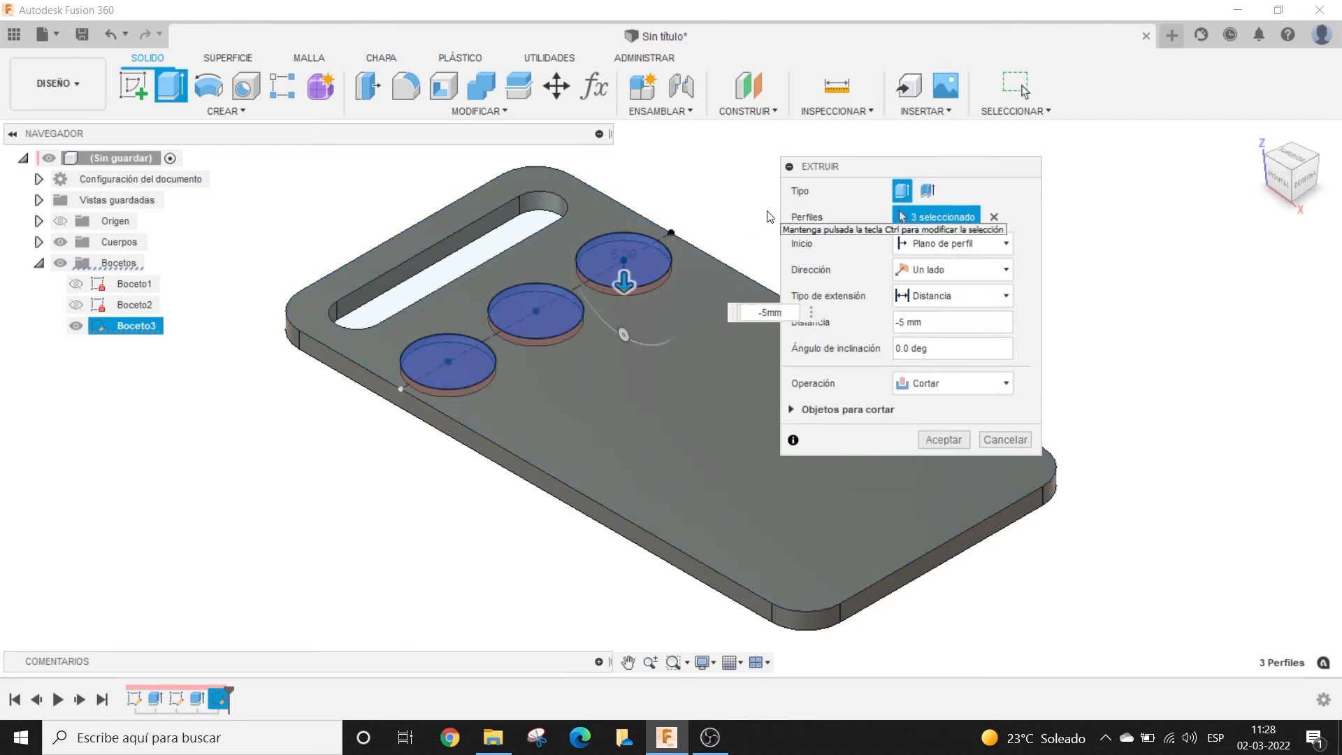
pyautogui.scroll(5, 589, 274)
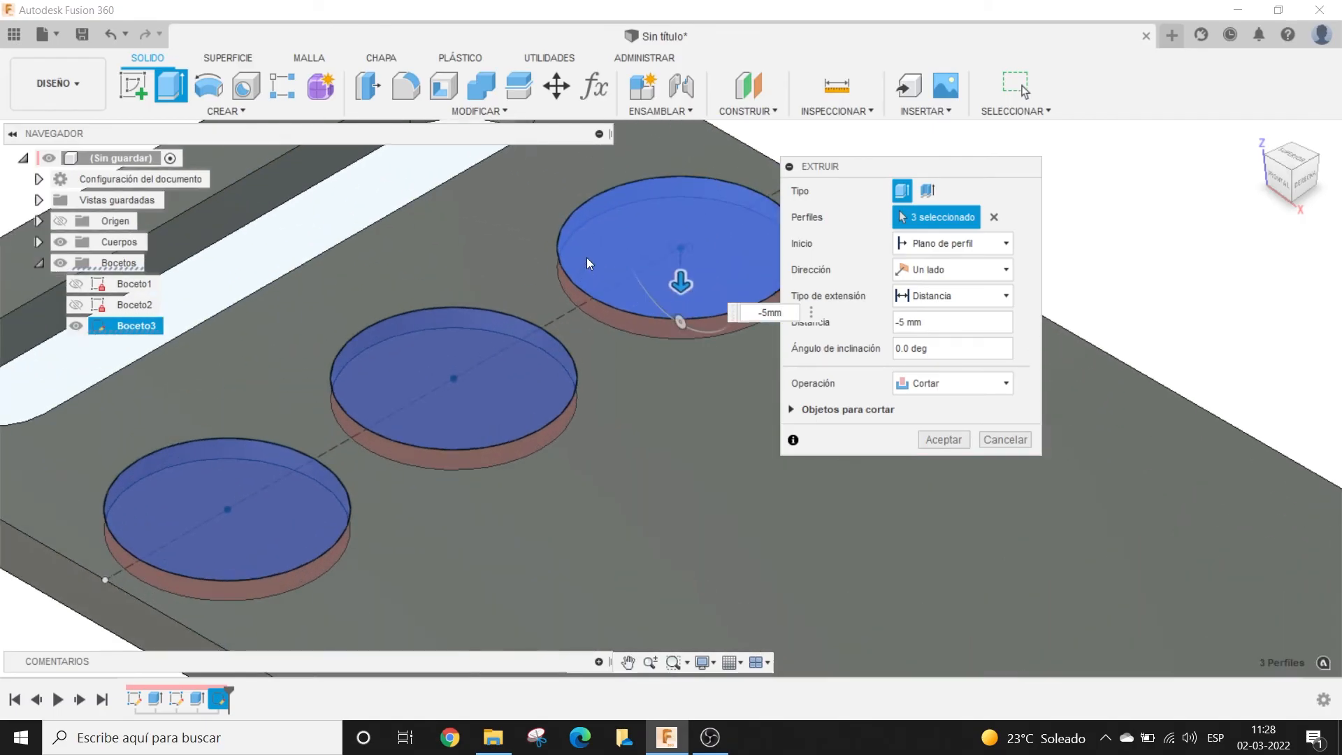
pyautogui.scroll(3, 584, 278)
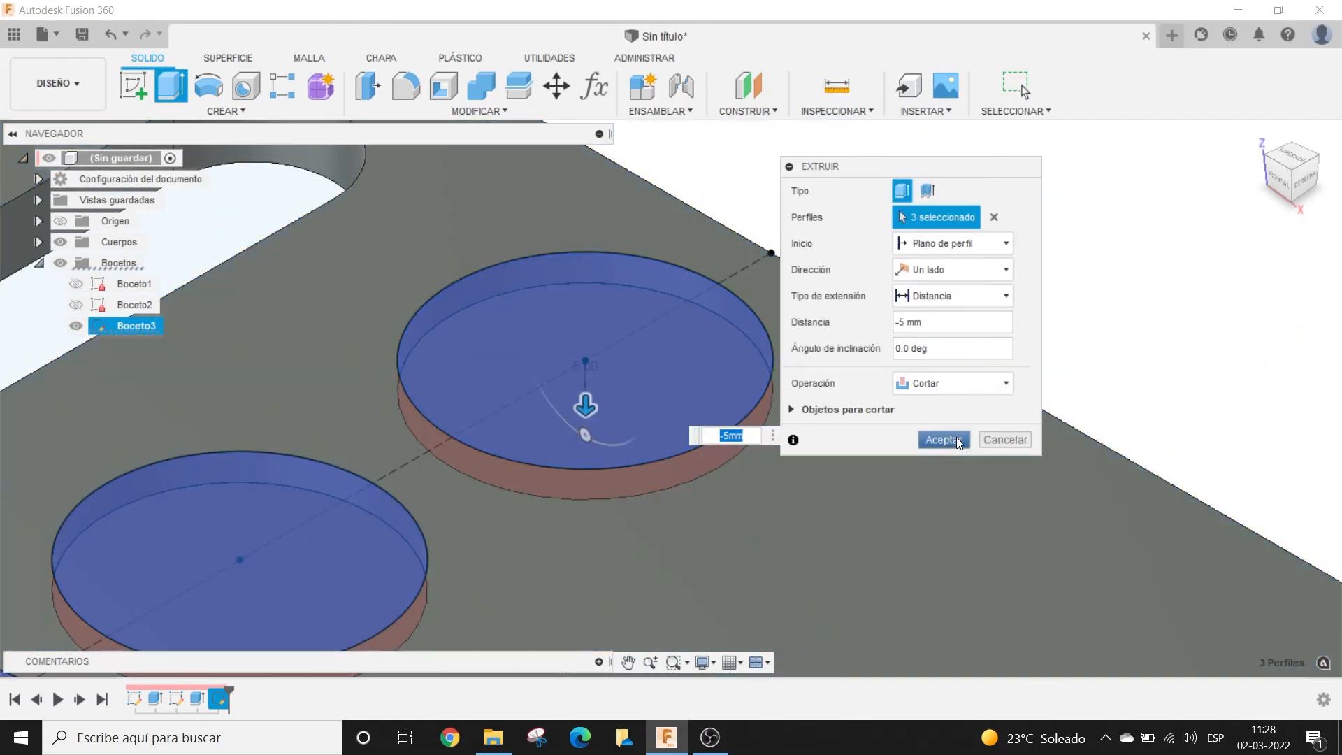
pyautogui.click(942, 441)
# Step: Start a new sketch on the plate's upper face
pyautogui.scroll(-6, 825, 419)
pyautogui.moveTo(974, 378); pyautogui.dragTo(978, 290, button='middle')
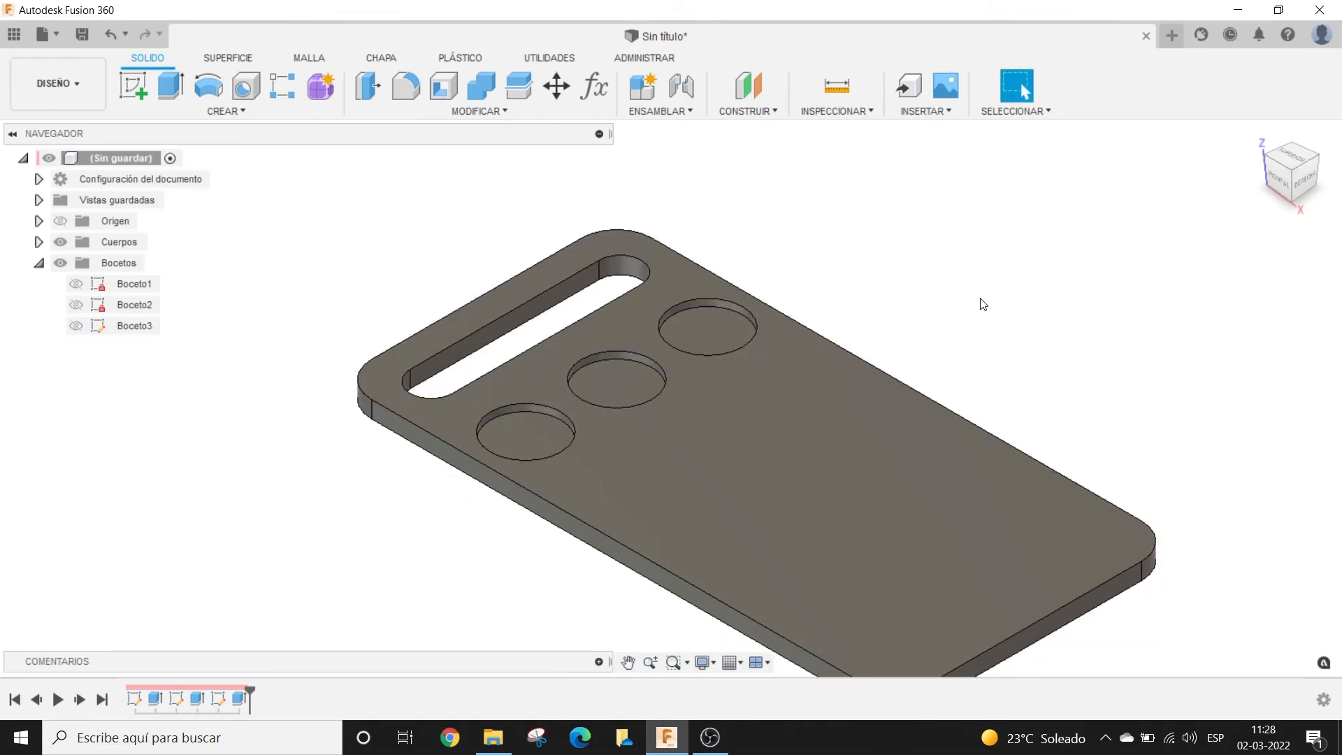
pyautogui.scroll(-1, 974, 297)
pyautogui.moveTo(968, 299); pyautogui.dragTo(807, 279, button='middle')
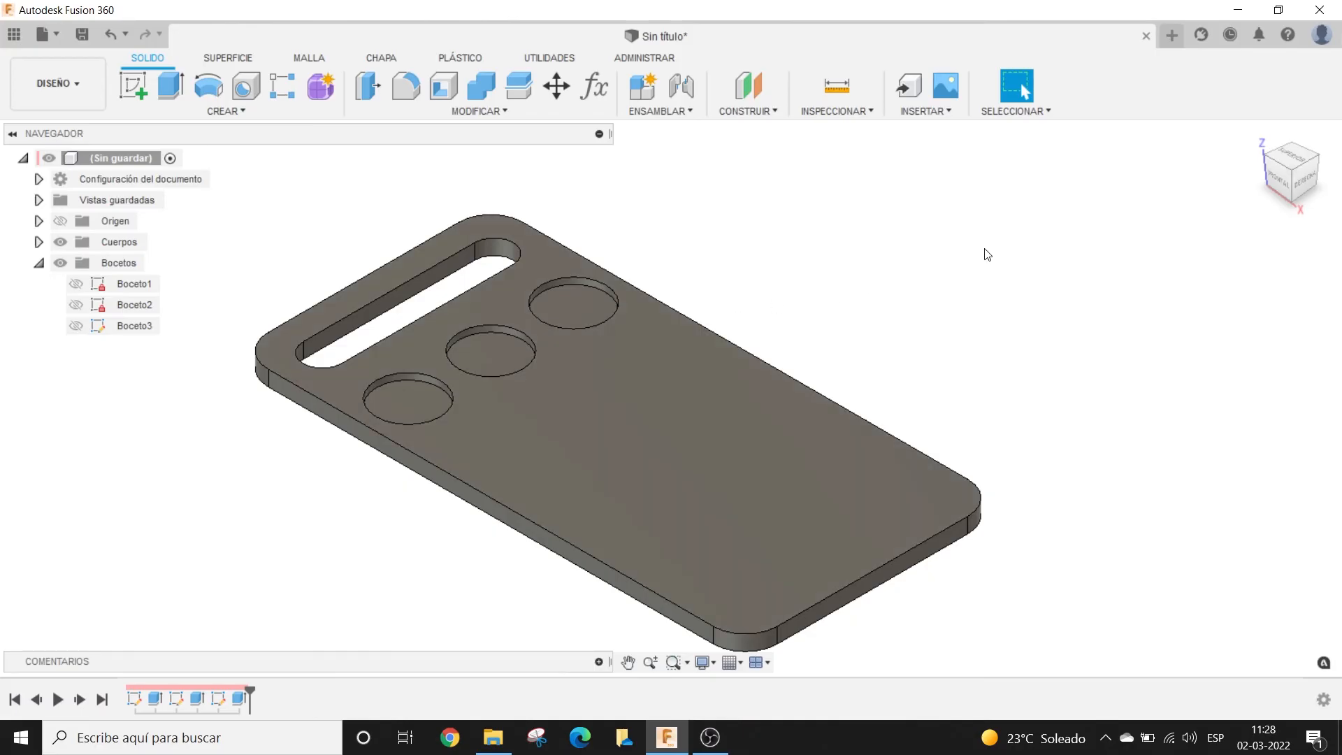
pyautogui.scroll(-2, 991, 237)
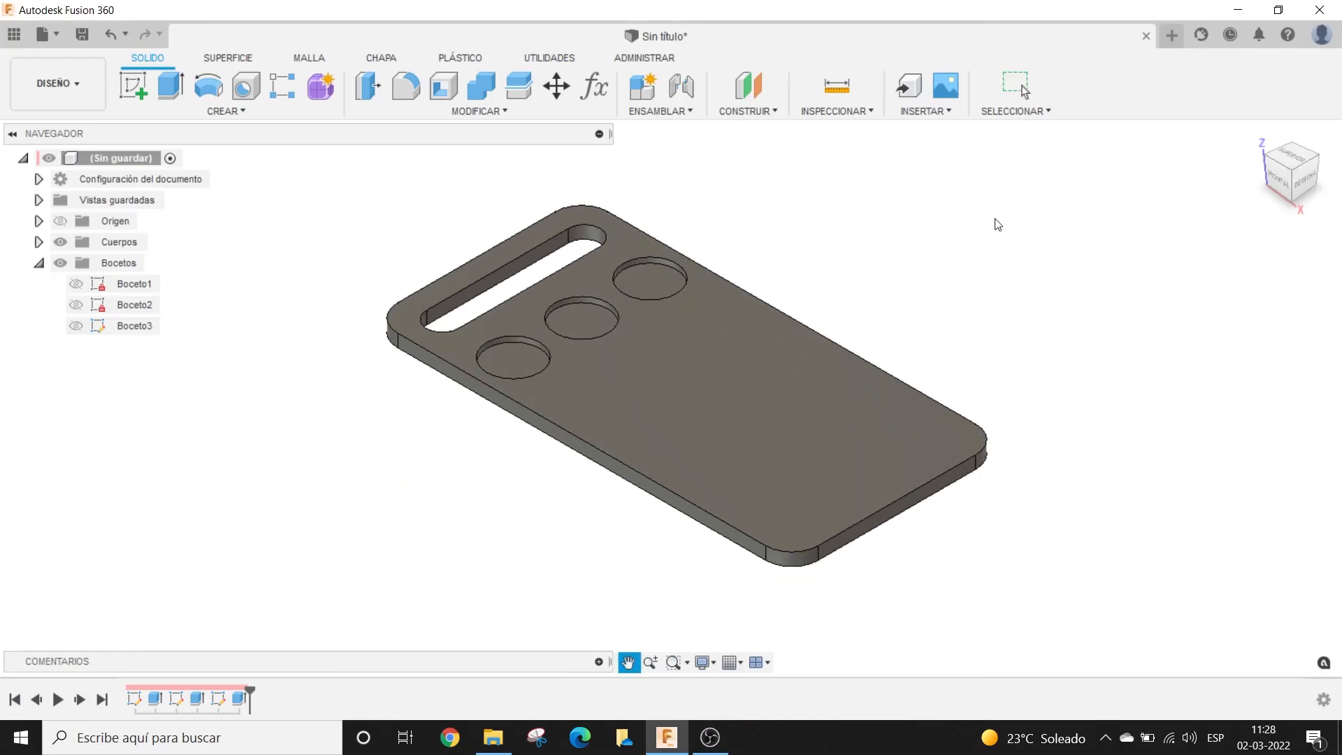
pyautogui.click(134, 84)
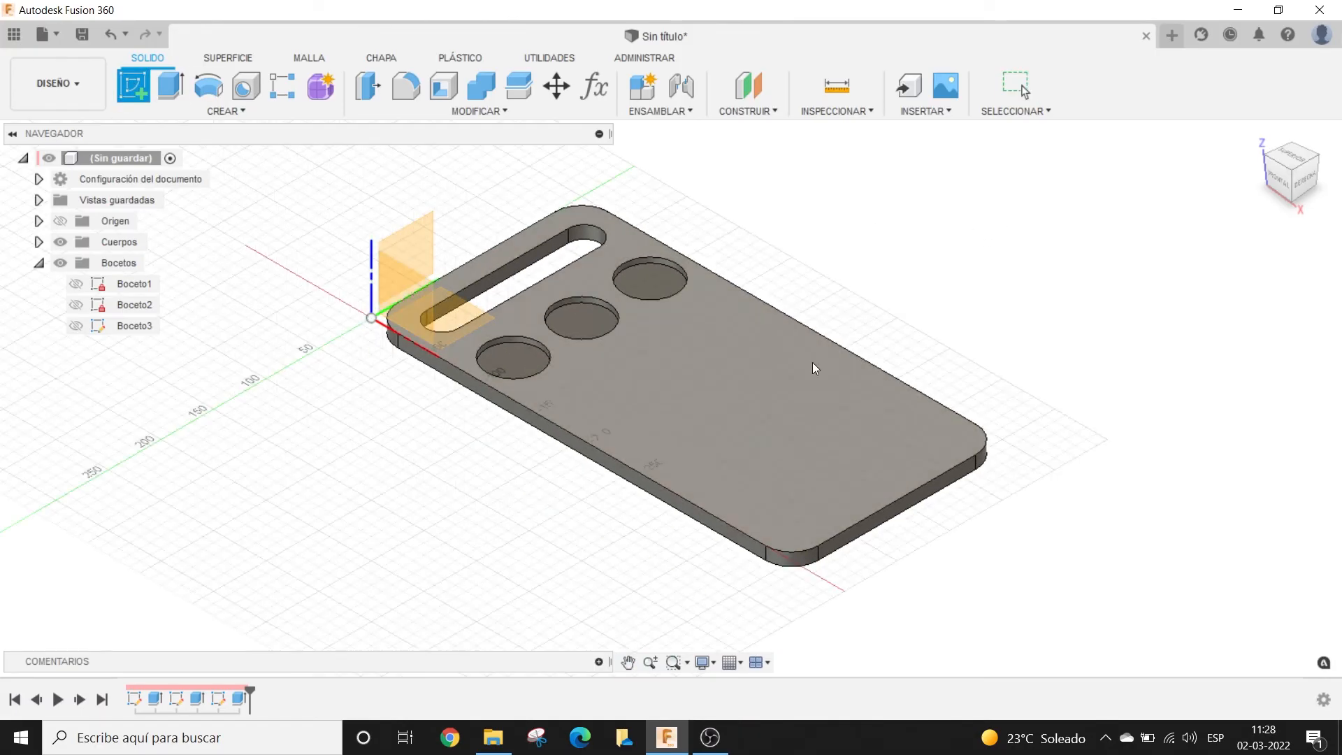
pyautogui.click(732, 383)
pyautogui.click(661, 382)
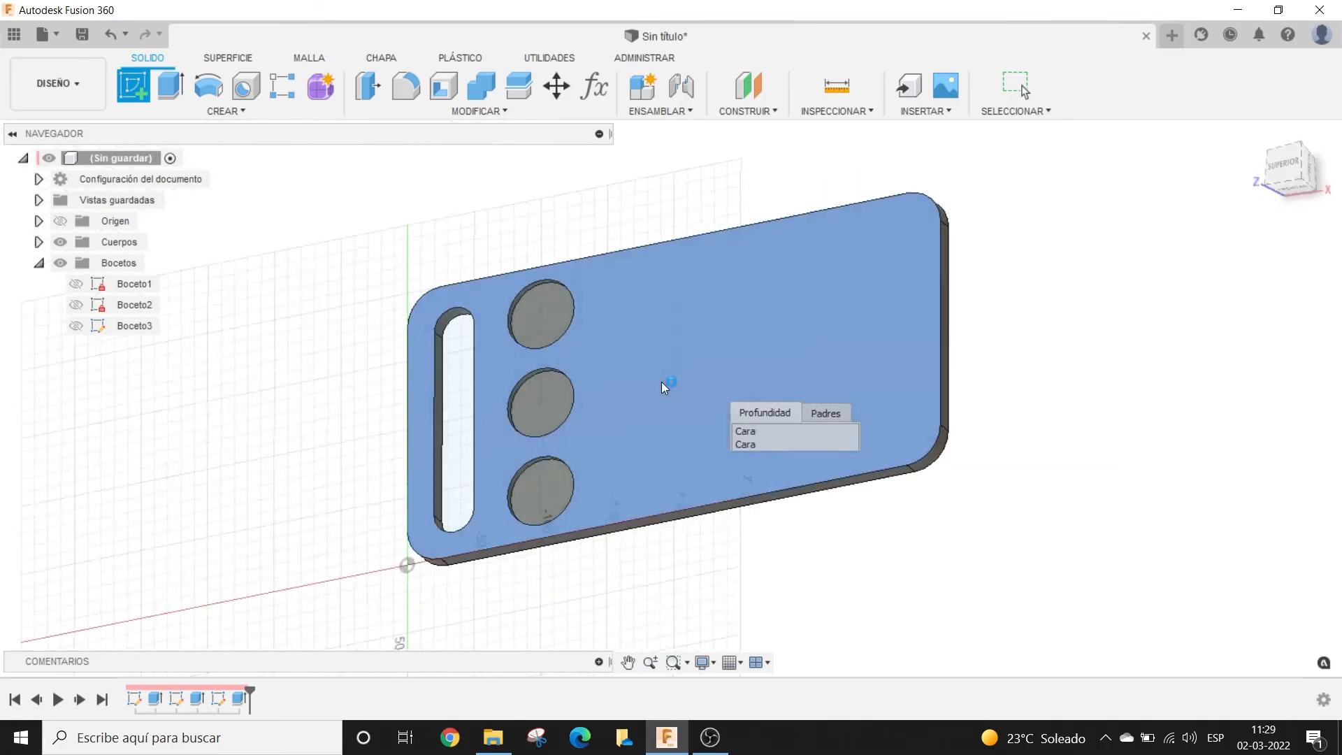
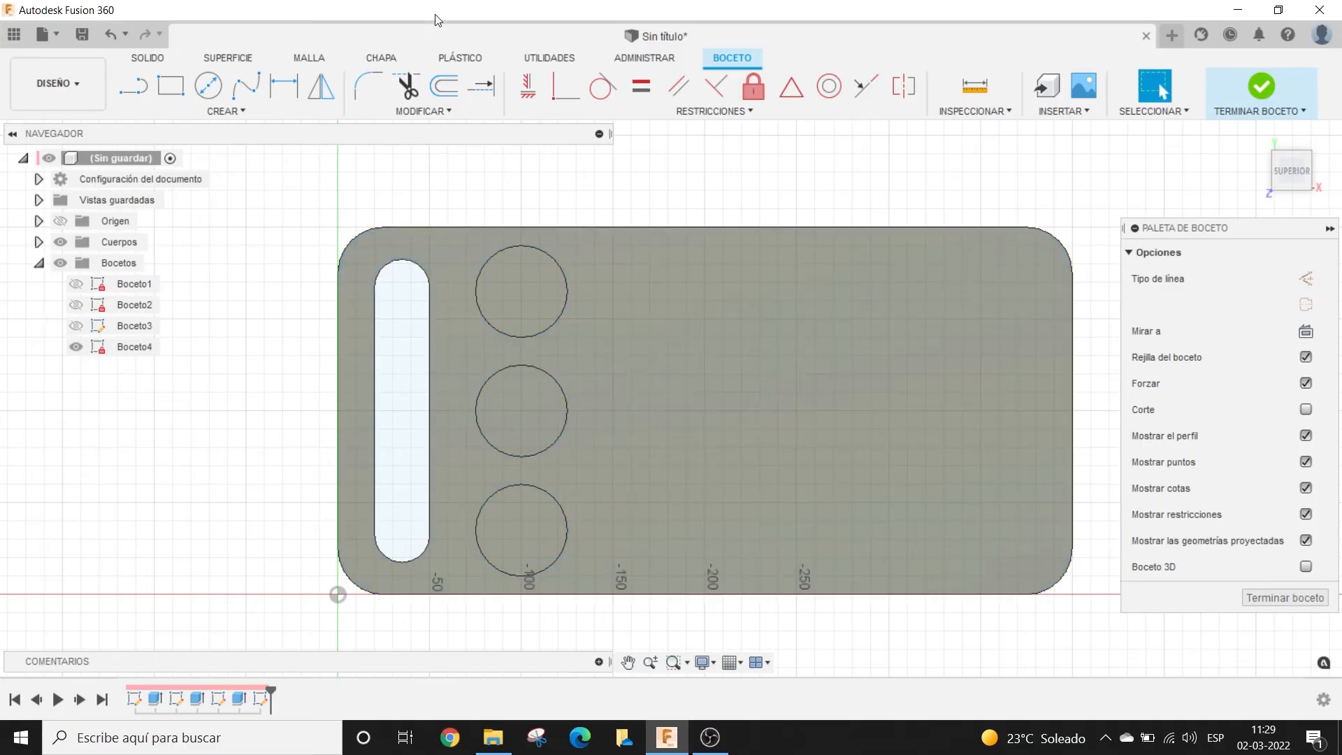
# Step: Sketch a two-point rectangle about 240 × 180 mm on the open area of the plate beside the three circular pockets
pyautogui.click(173, 86)
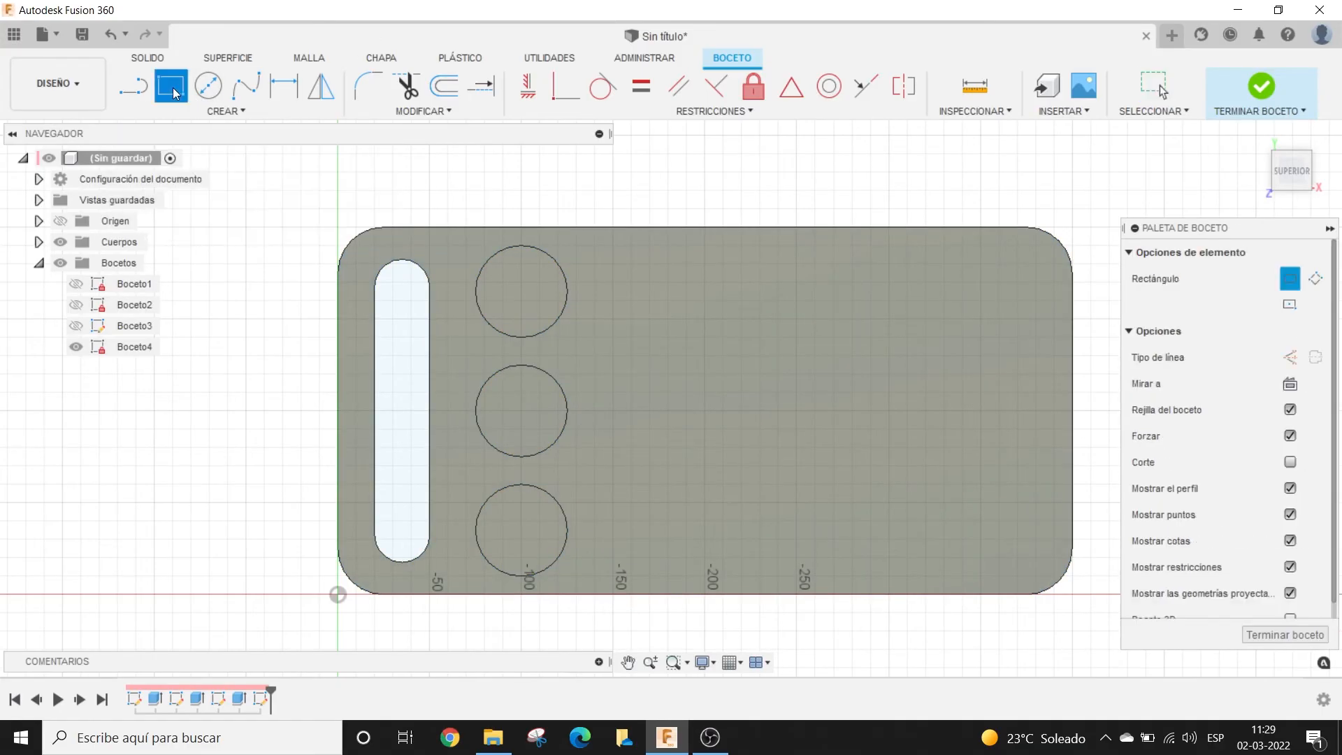
pyautogui.click(594, 246)
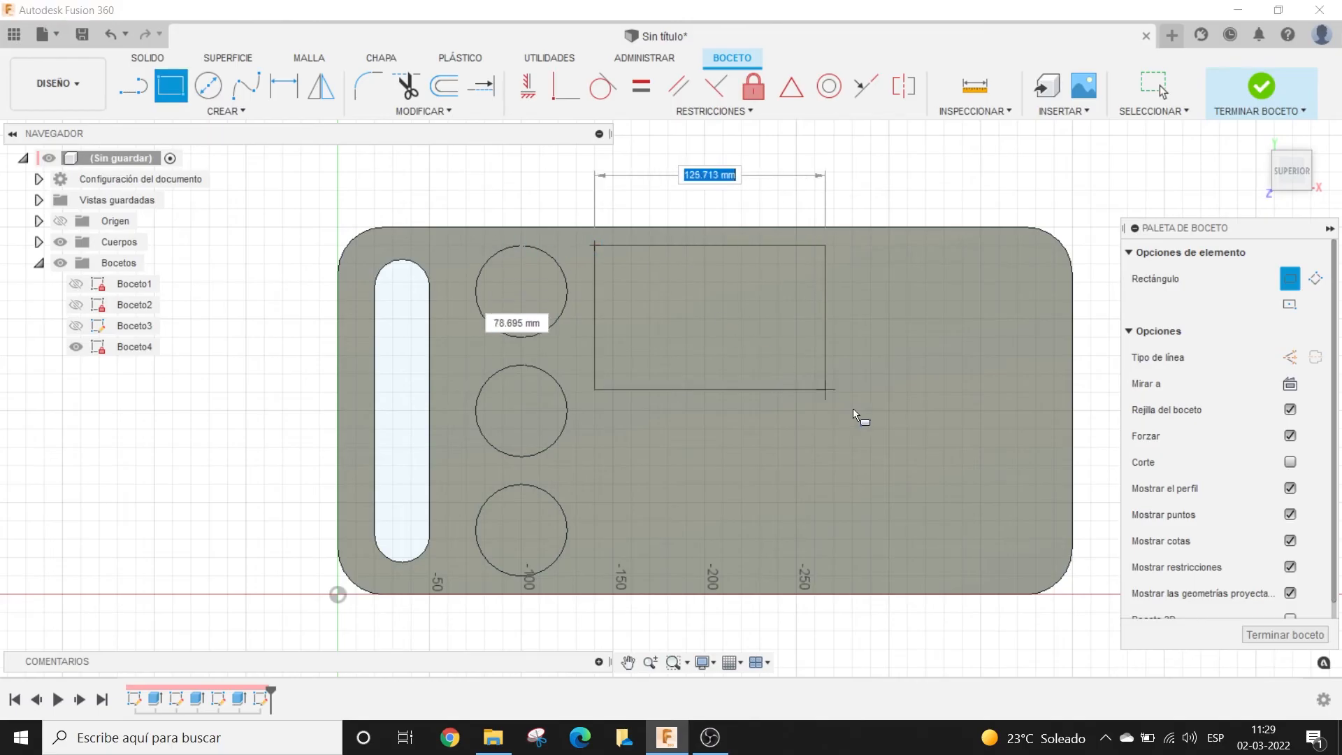
pyautogui.click(1036, 575)
pyautogui.press('Escape')
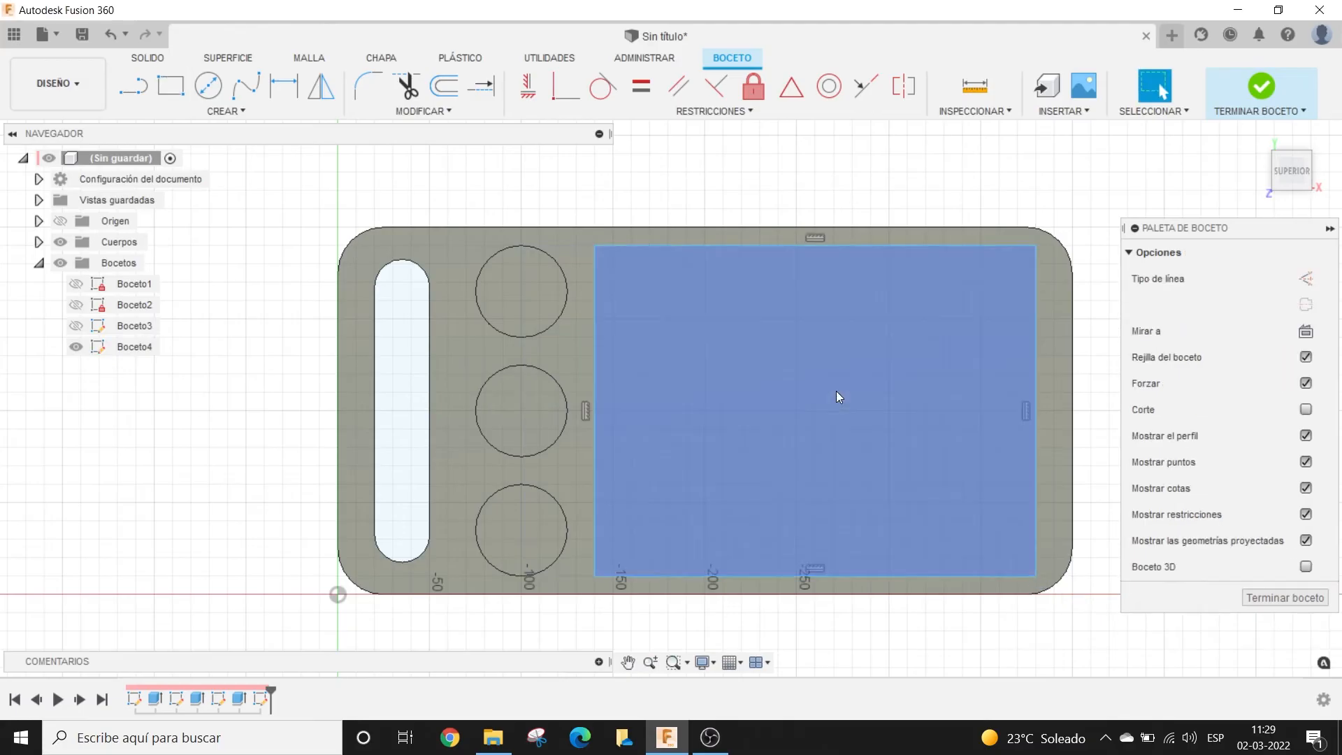
# Step: Dimension the rectangle's short side, parallel to the row of circles, at 180 mm
pyautogui.moveTo(864, 364); pyautogui.dragTo(747, 333, button='middle')
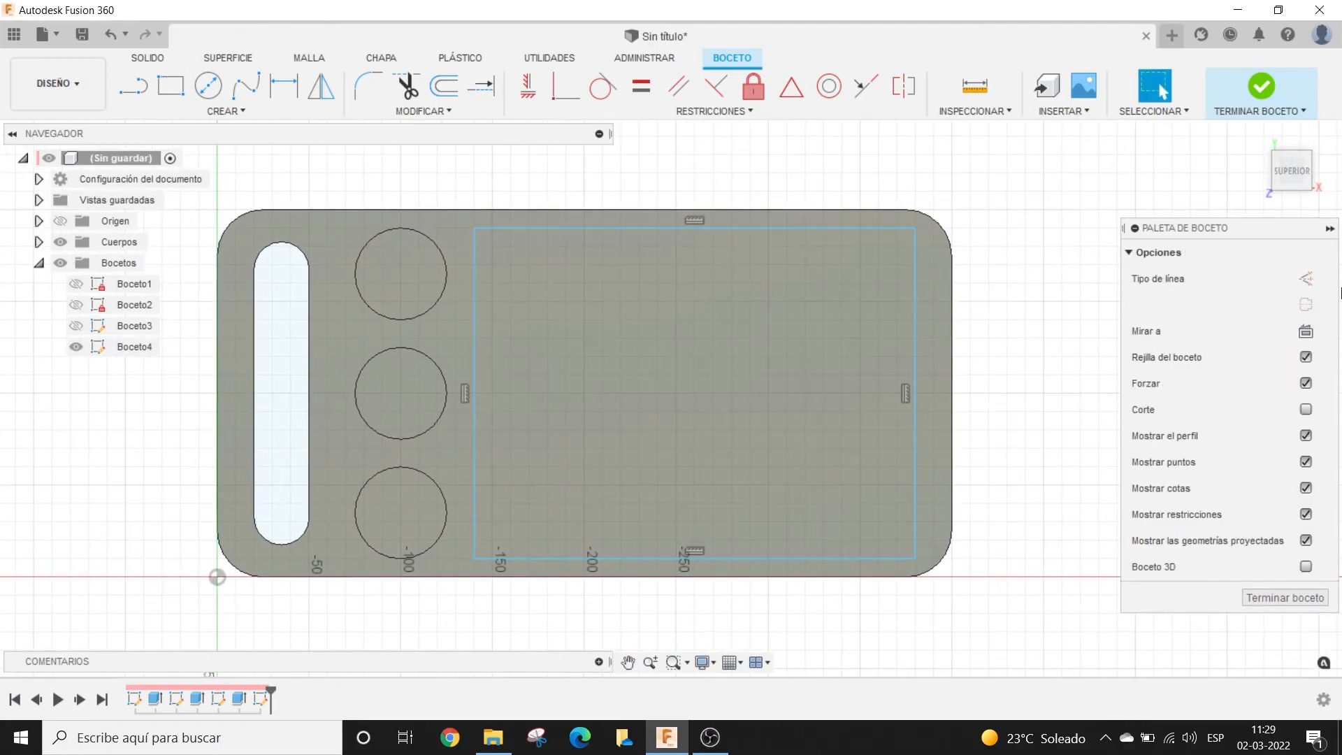
pyautogui.click(285, 87)
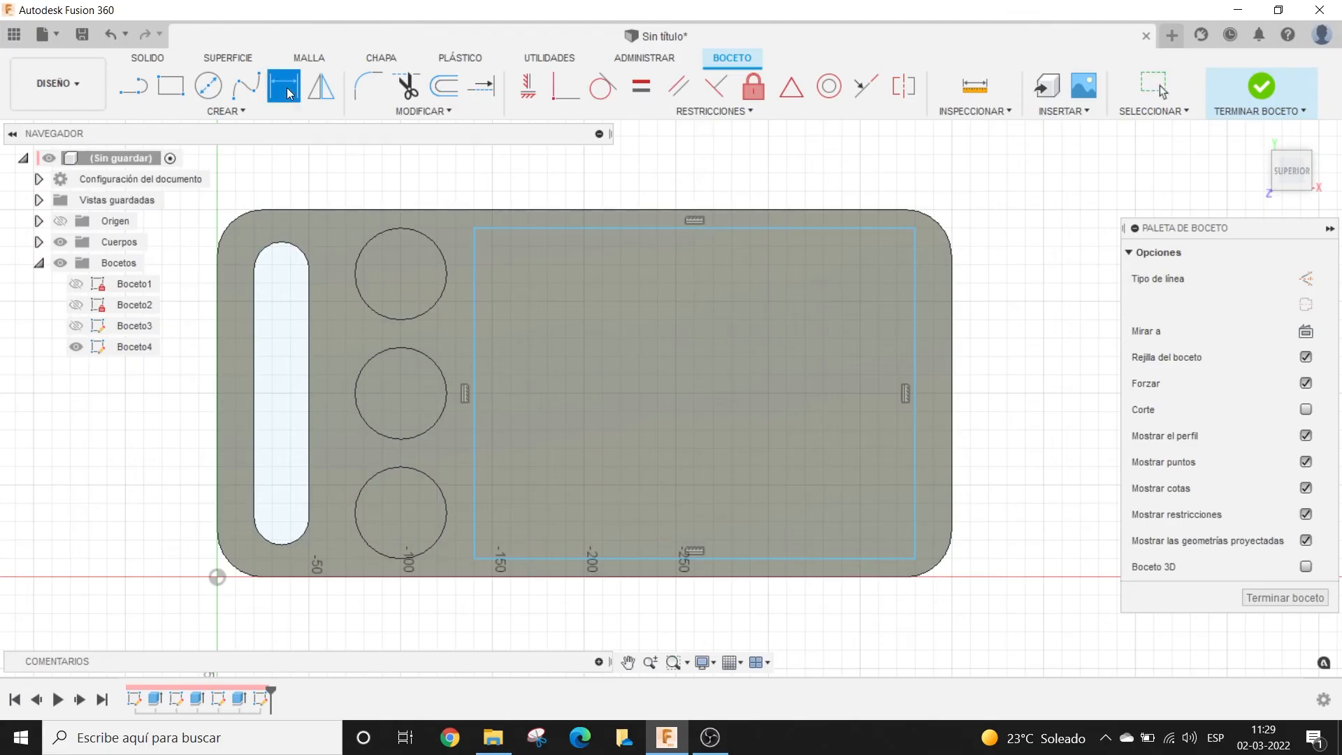
pyautogui.click(915, 277)
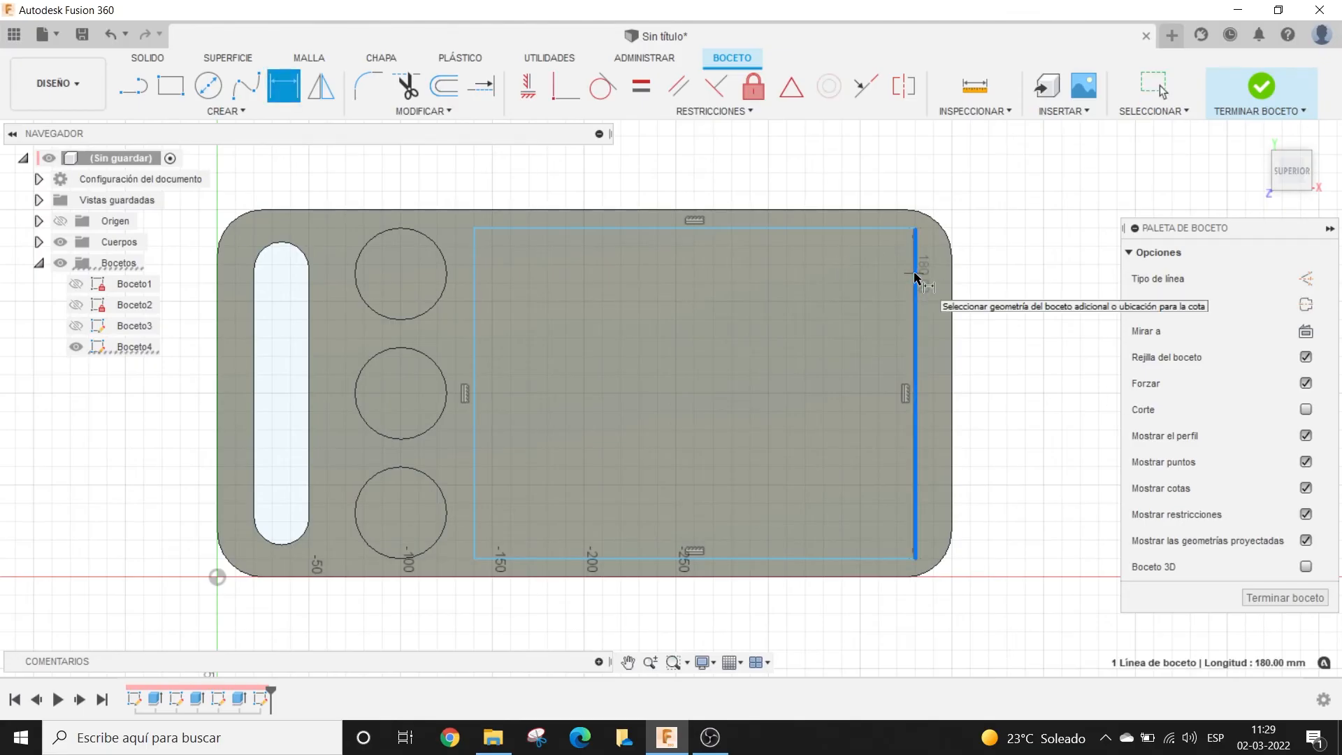
pyautogui.click(1018, 297)
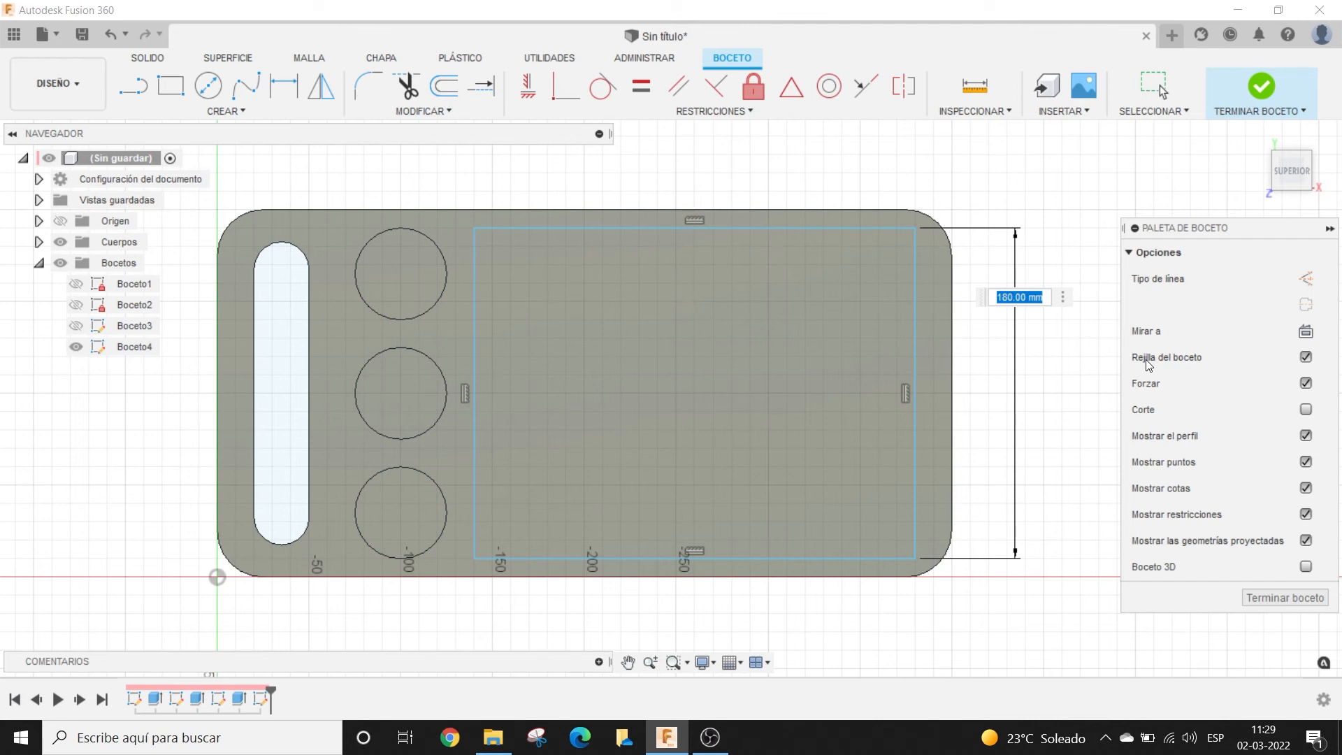
pyautogui.write('175')
pyautogui.press('BackSpace')
pyautogui.press('BackSpace')
pyautogui.press('BackSpace')
pyautogui.write('180')
pyautogui.press('Return')
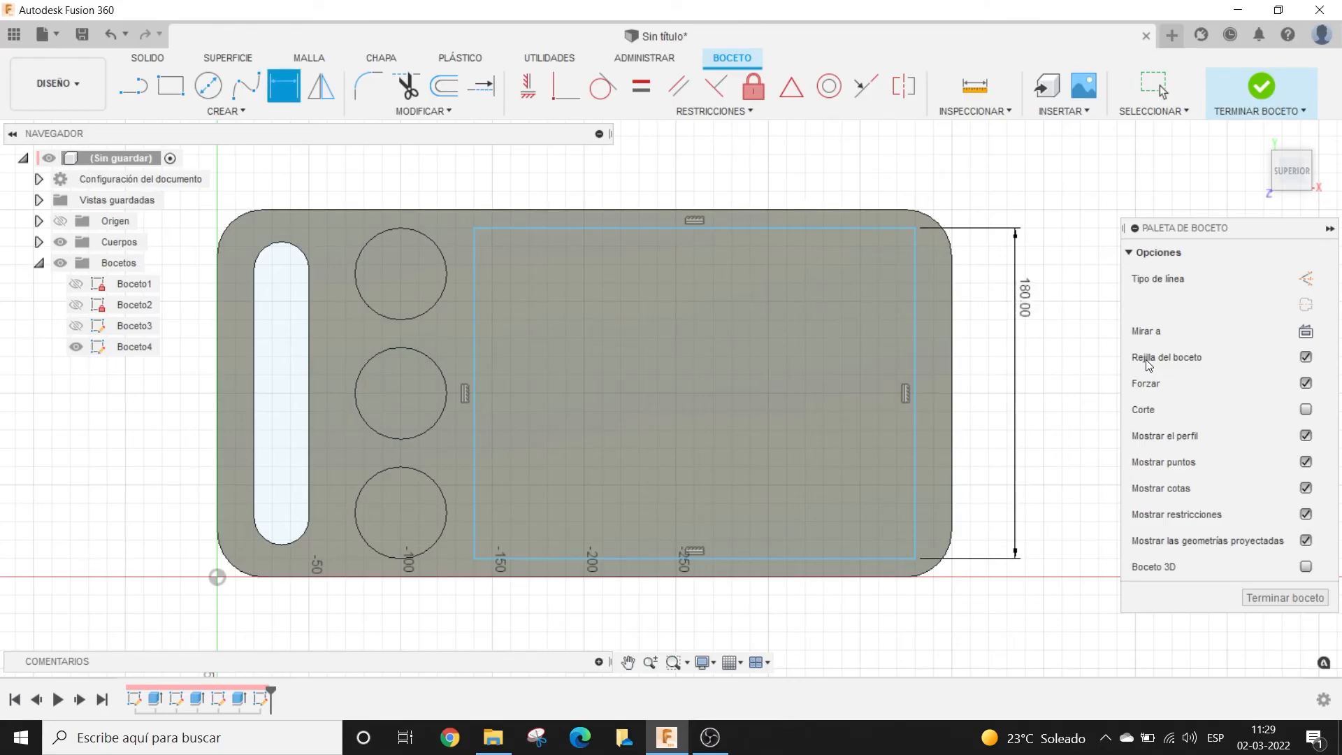
# Step: Dimension the rectangle's long side at 240 mm, placing the dimension above the plate
pyautogui.moveTo(761, 285); pyautogui.dragTo(753, 374, button='middle')
pyautogui.click(779, 319)
pyautogui.click(743, 249)
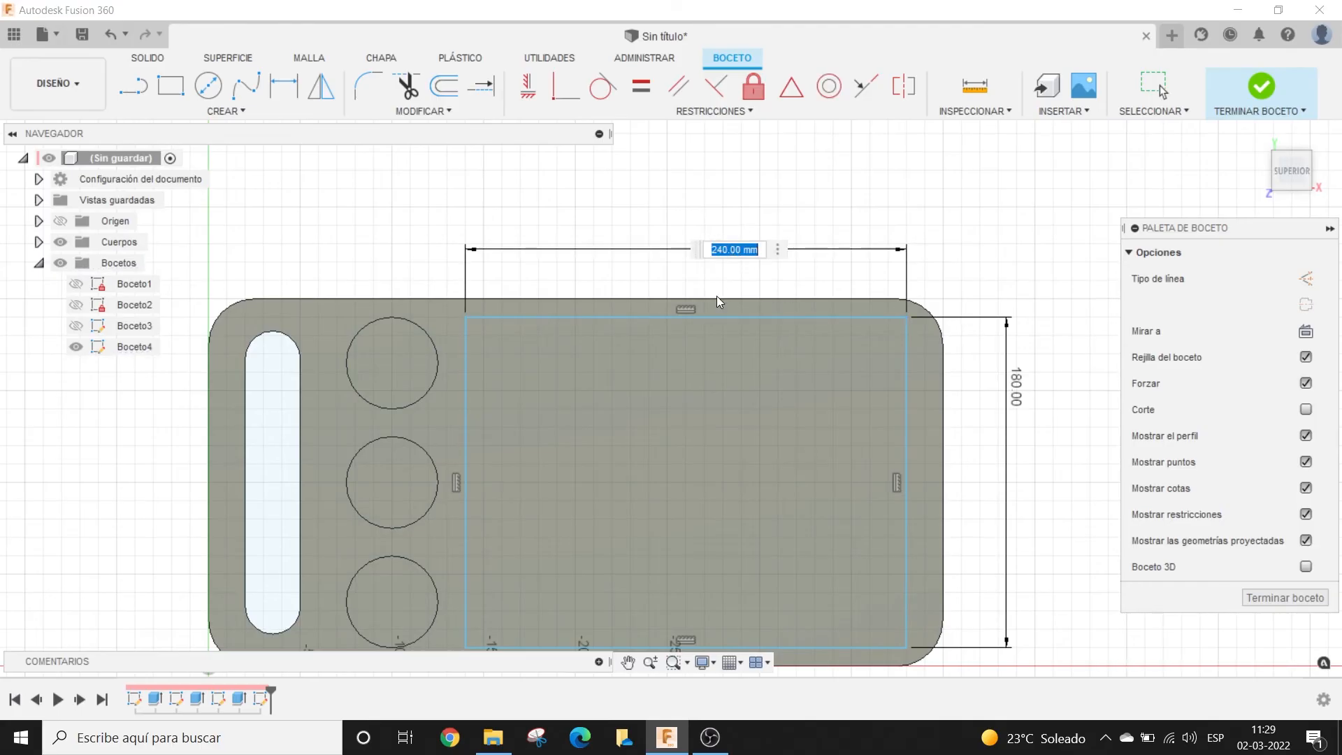
pyautogui.write('240')
pyautogui.press('Return')
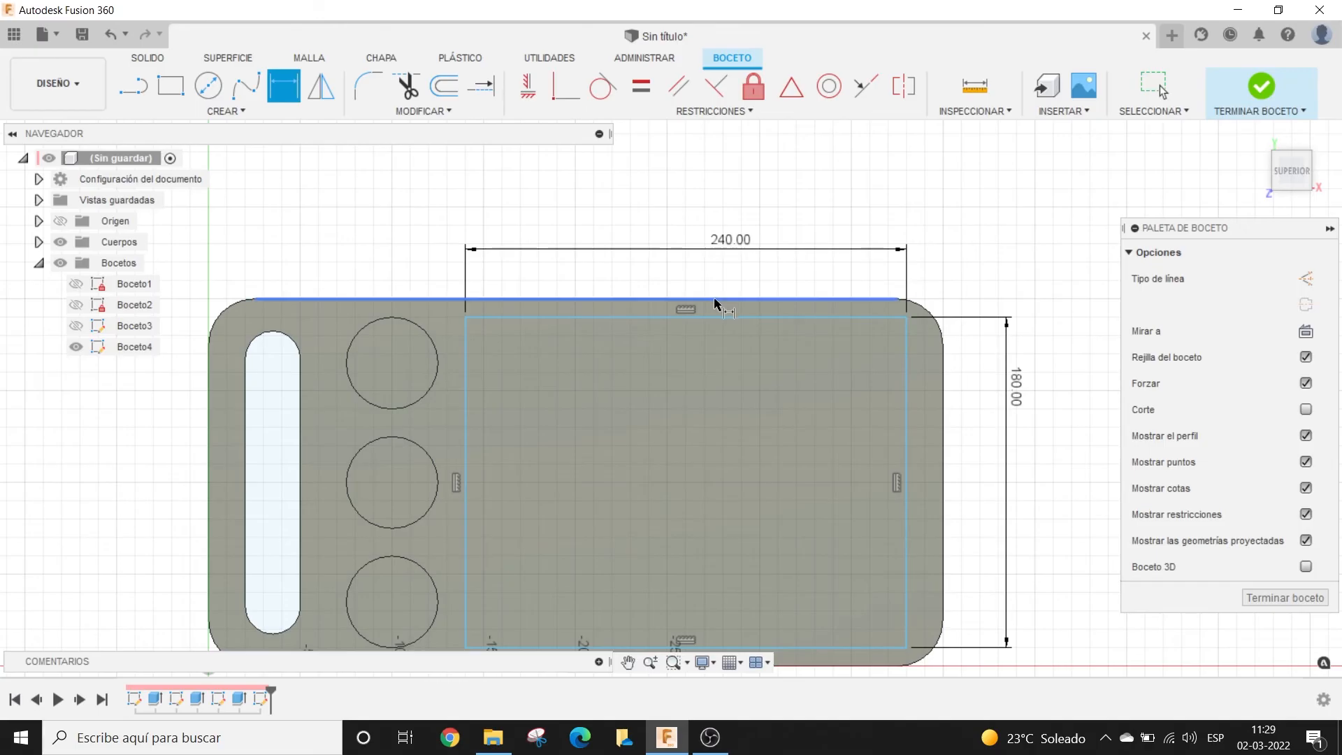
pyautogui.scroll(-1, 715, 302)
pyautogui.press('Escape')
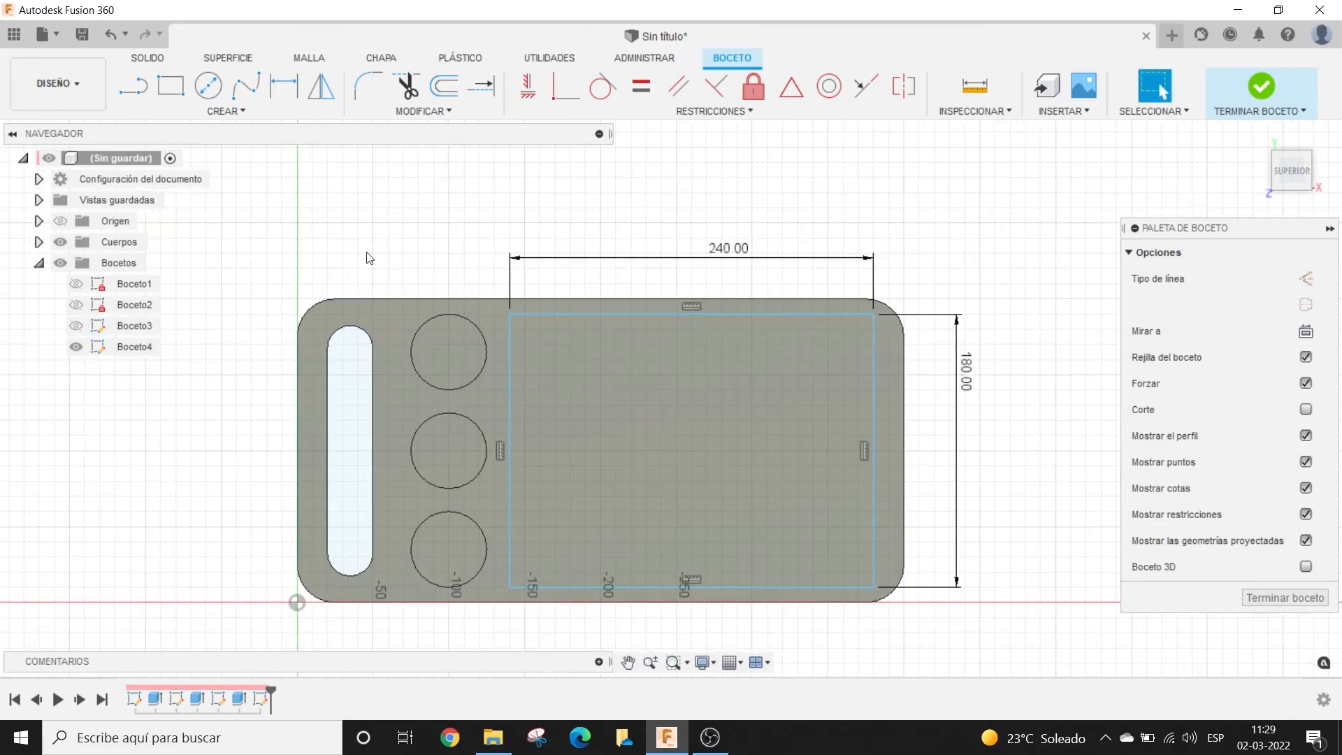
# Step: Round all four corners of the rectangle with 15 mm sketch fillets and hide the sketch constraints
pyautogui.click(366, 90)
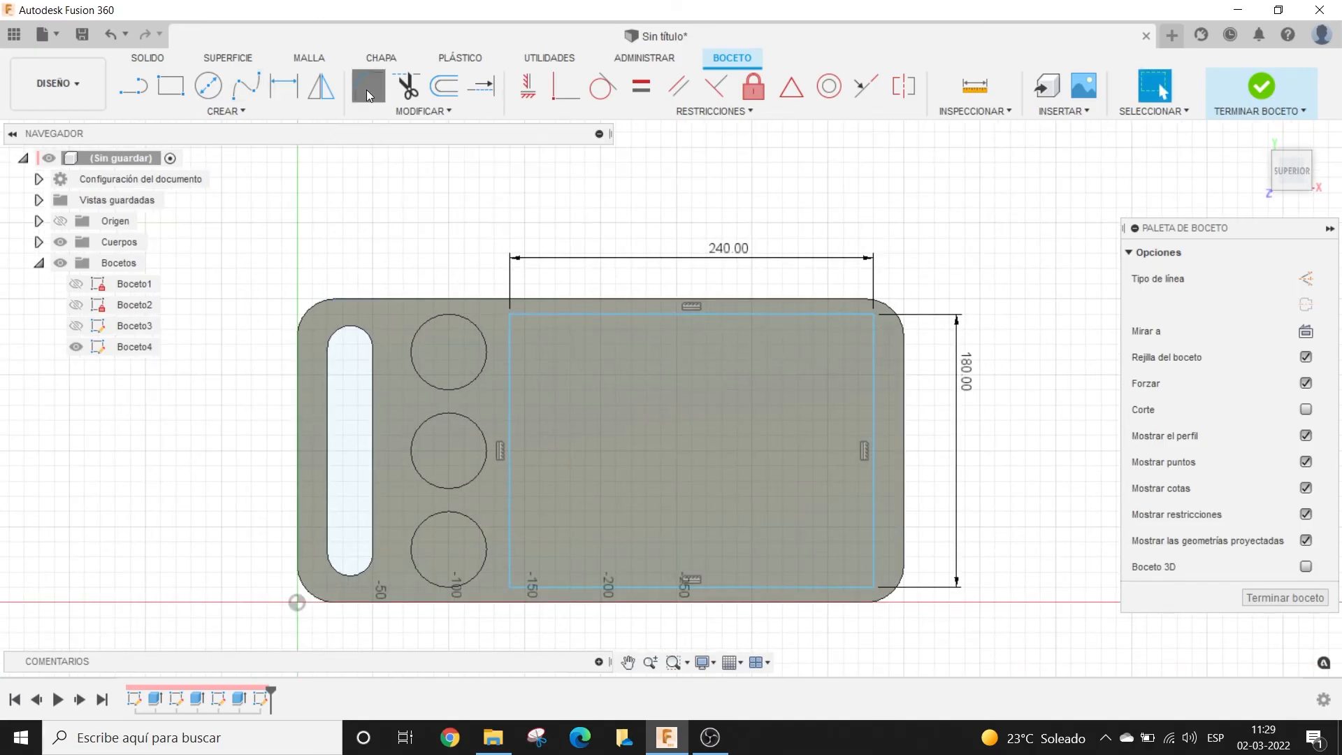
pyautogui.click(510, 316)
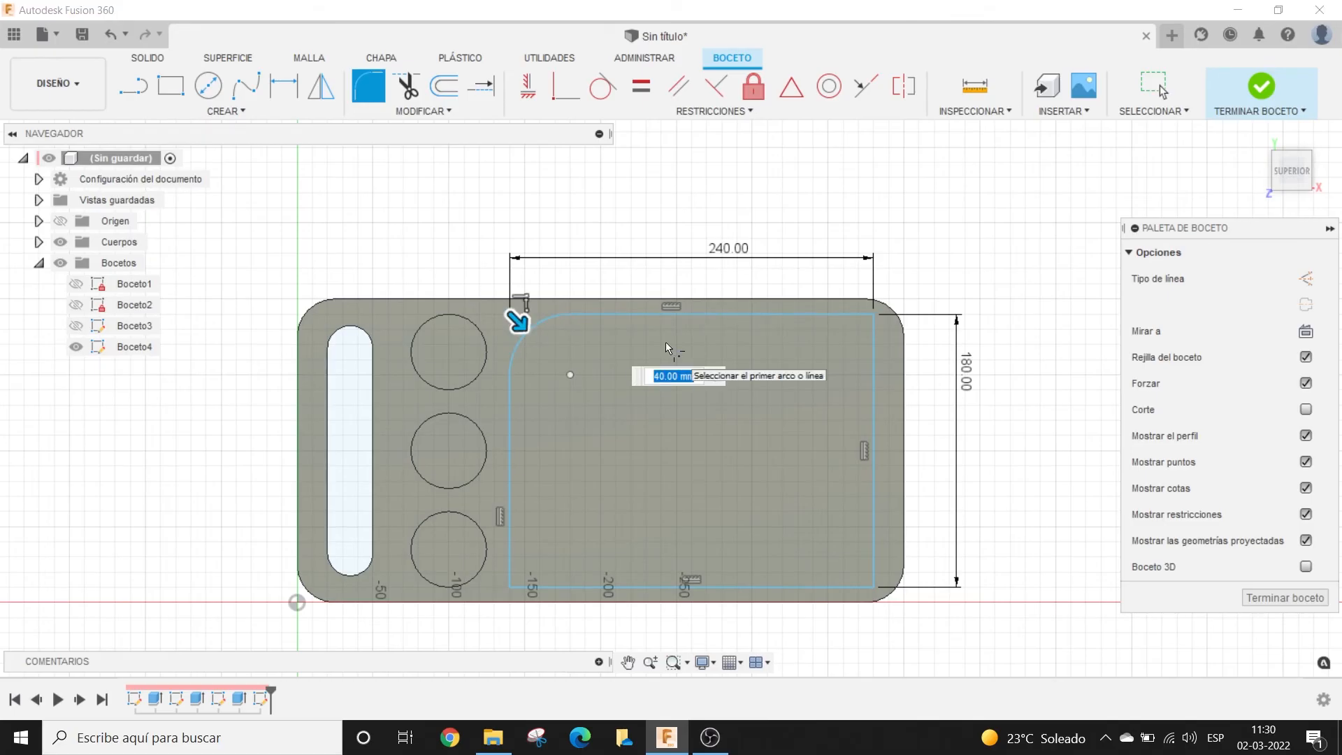
pyautogui.write('10')
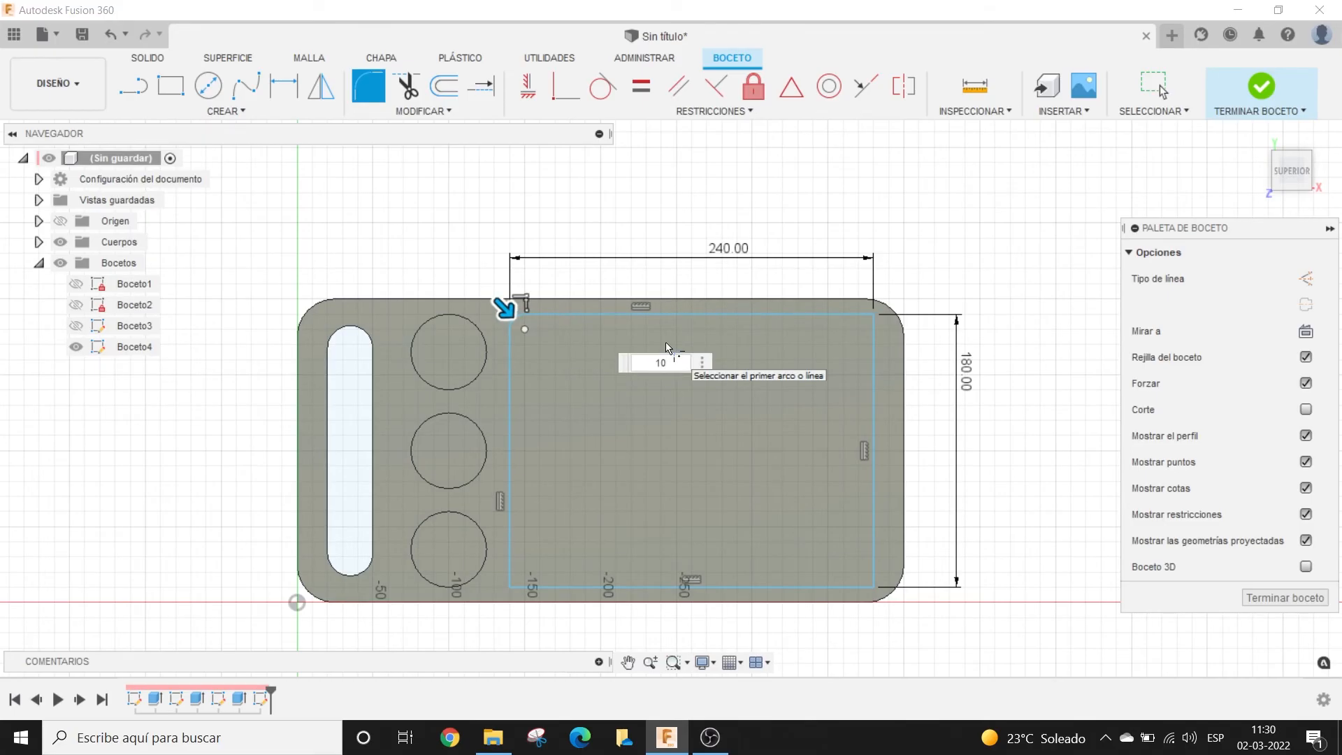
pyautogui.write('5mm')
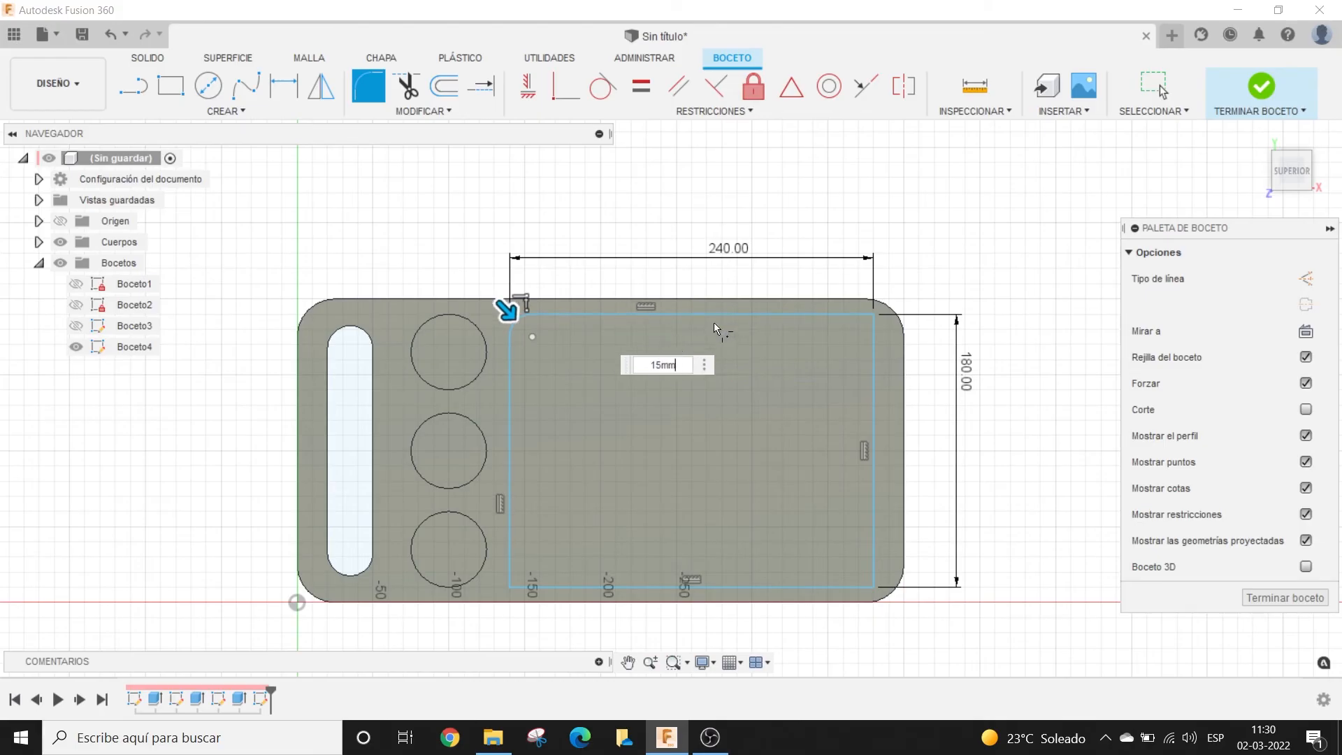
pyautogui.click(762, 314)
pyautogui.click(873, 392)
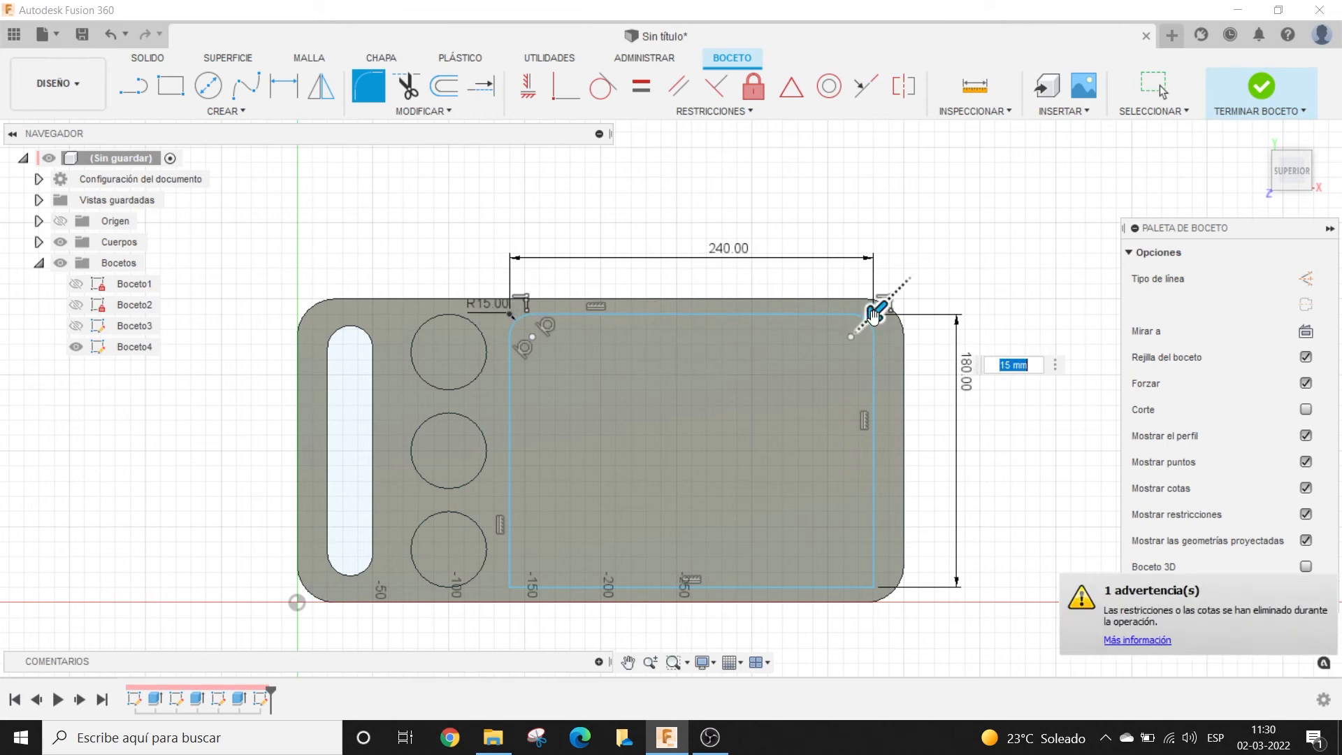
pyautogui.click(873, 587)
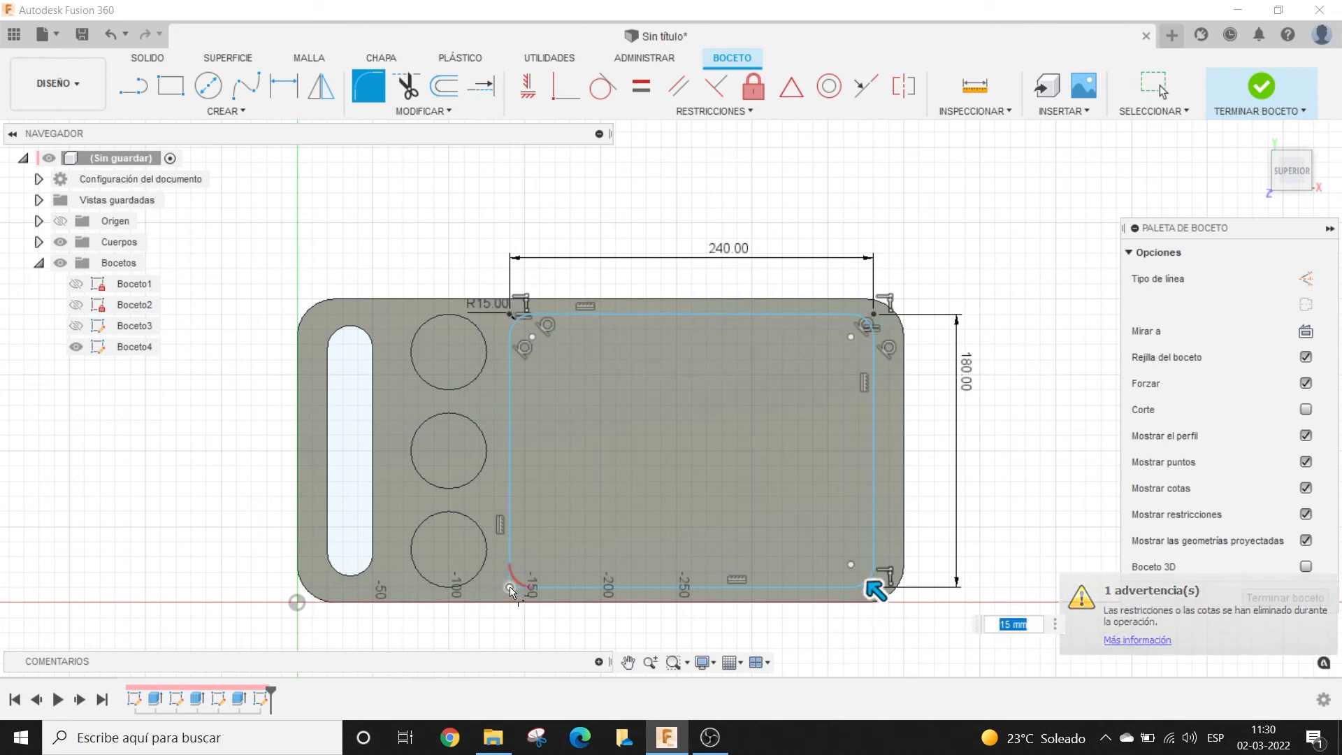
pyautogui.click(510, 587)
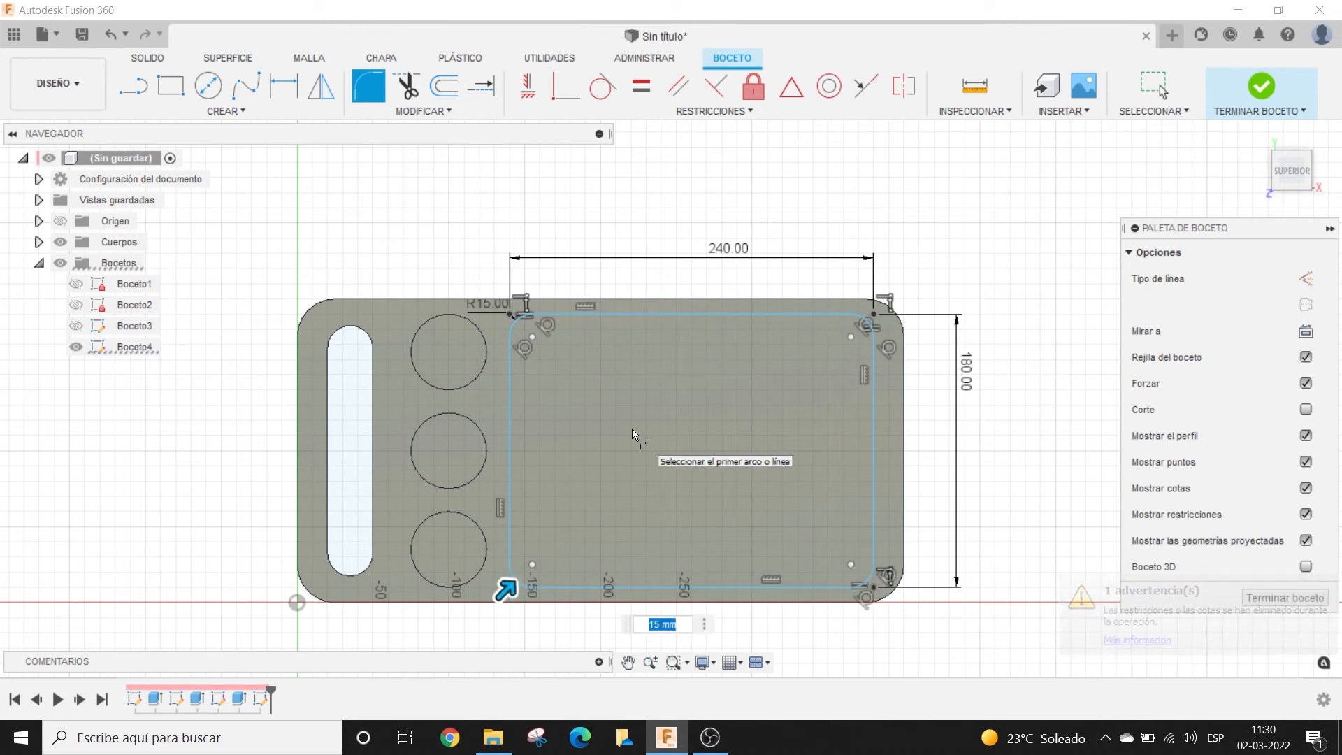
pyautogui.press('Escape')
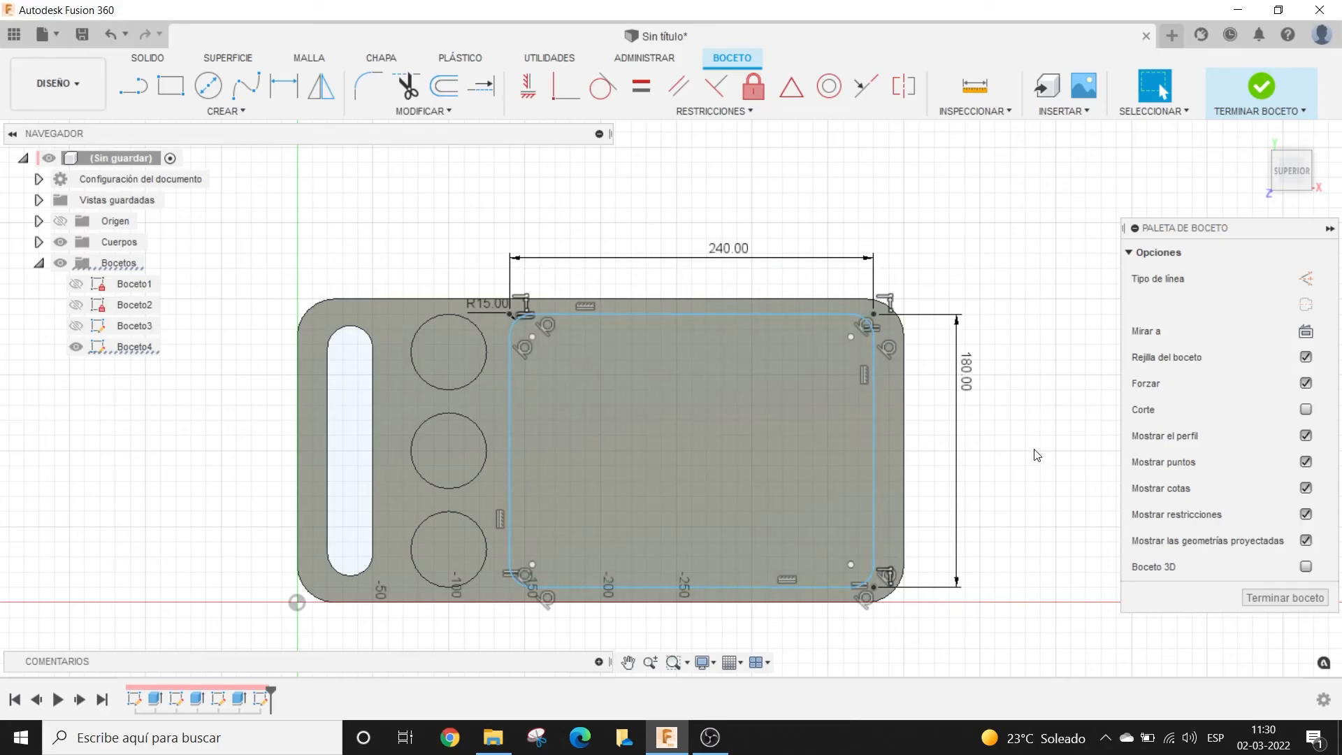
pyautogui.moveTo(1046, 421); pyautogui.dragTo(1039, 387, button='middle')
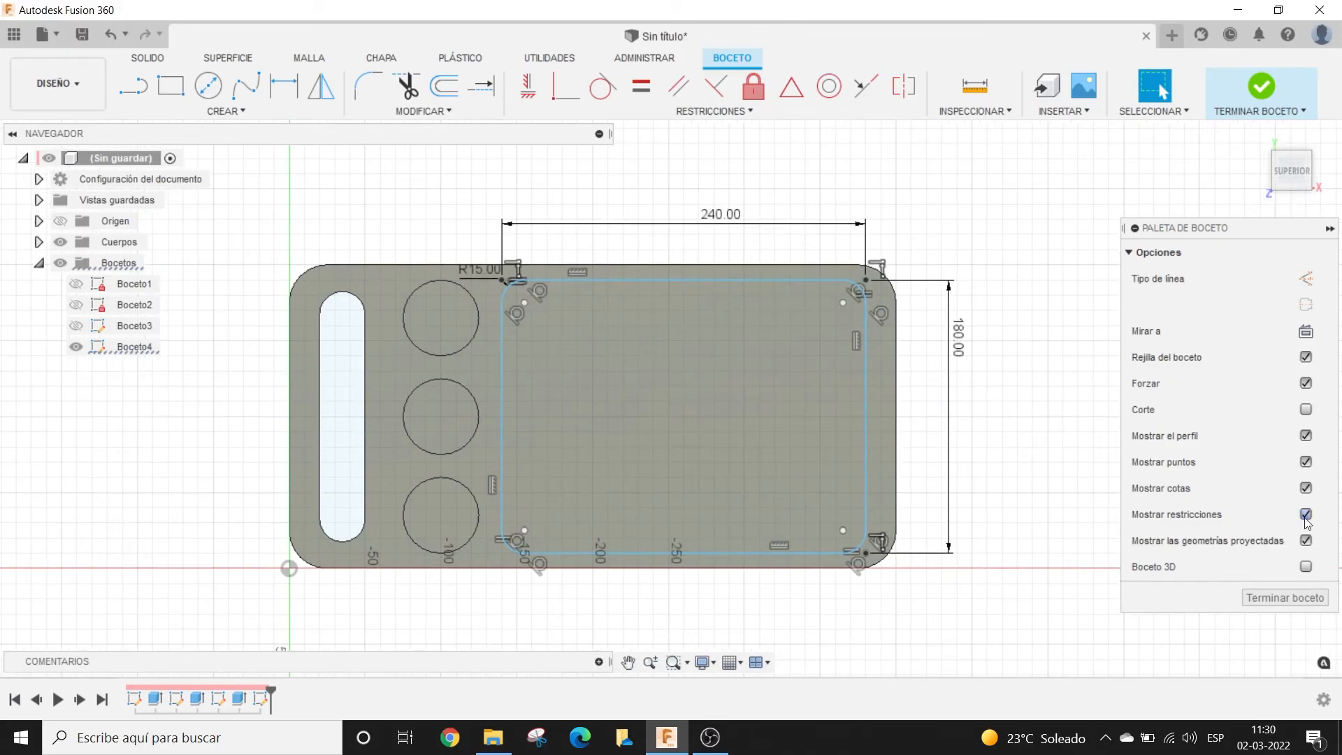
pyautogui.click(1306, 515)
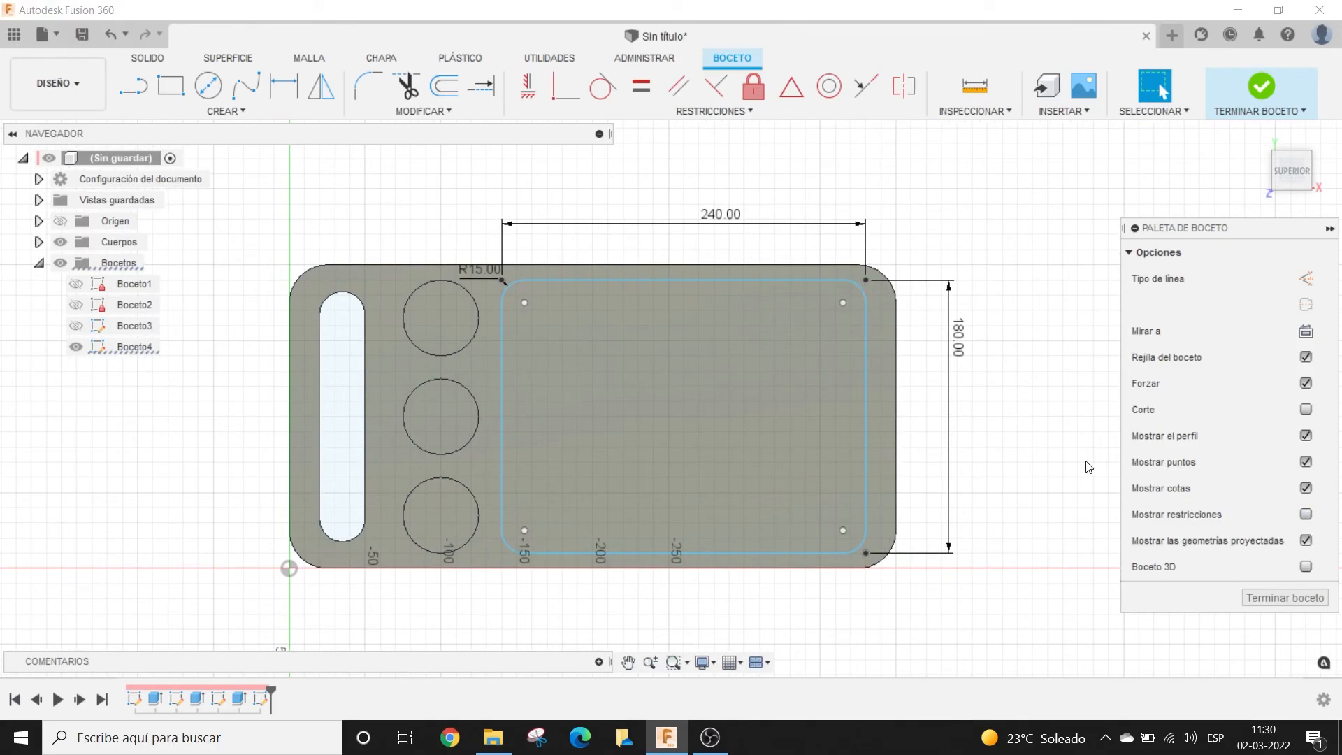
# Step: Move the rectangle's 240 mm and 180 mm dimensions closer to the plate outline
pyautogui.scroll(-2, 1073, 456)
pyautogui.moveTo(707, 189); pyautogui.dragTo(679, 225)
pyautogui.moveTo(952, 319); pyautogui.dragTo(918, 394)
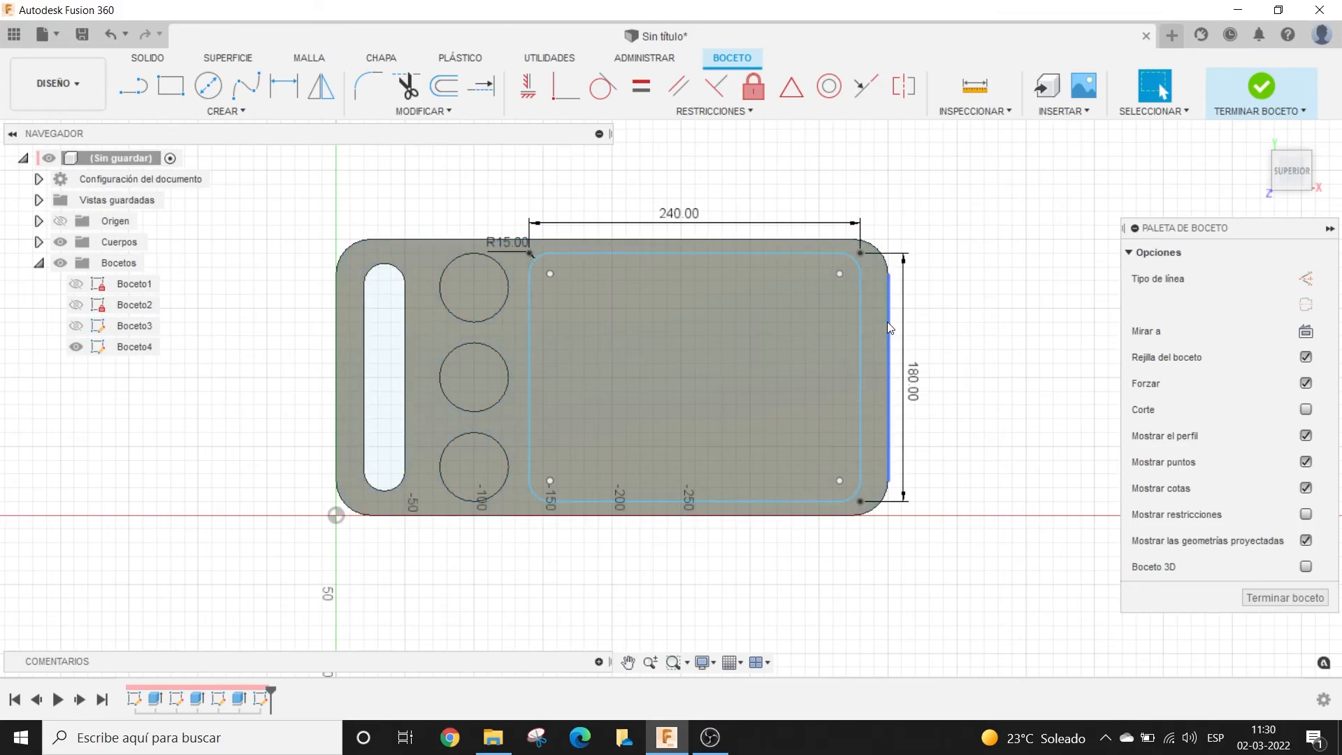
pyautogui.scroll(1, 967, 318)
pyautogui.moveTo(957, 295); pyautogui.dragTo(943, 281, button='middle')
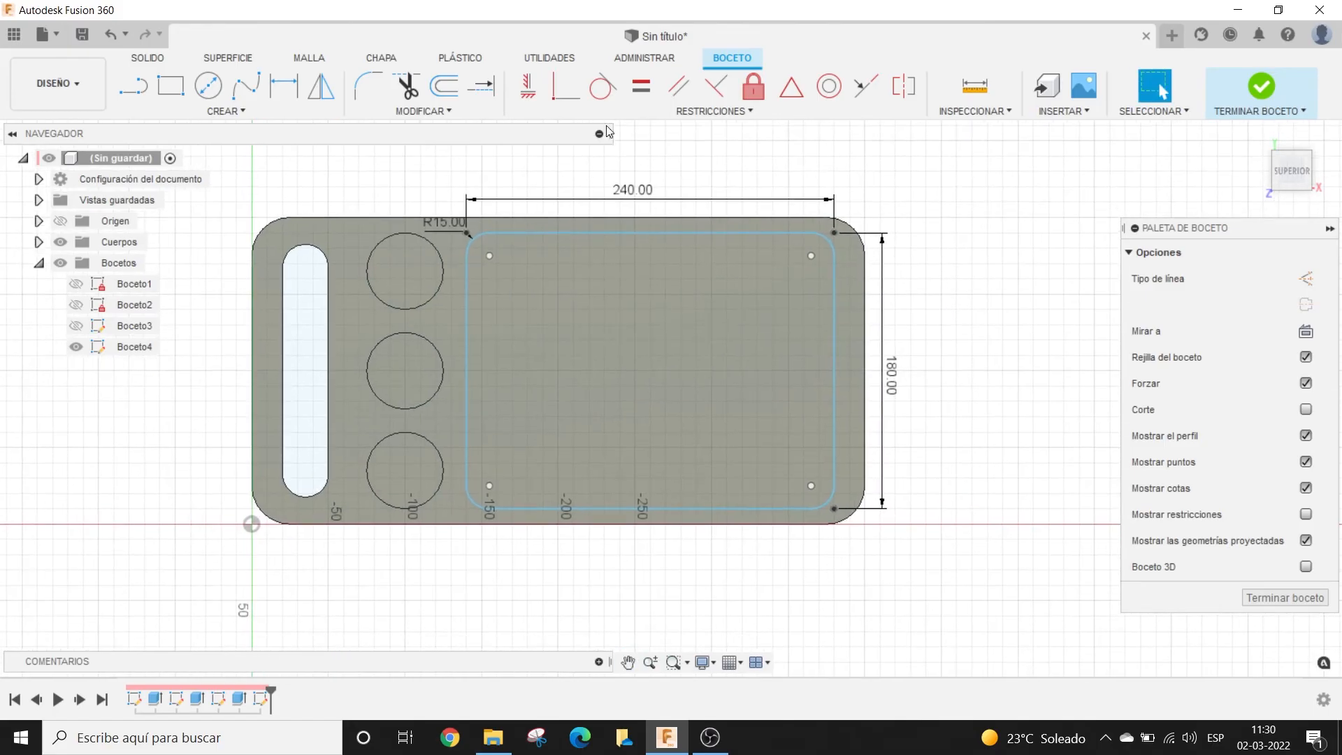
# Step: Dimension the gap between the rectangle's outer short side and the plate's nearest short edge at 17.5 mm
pyautogui.click(278, 84)
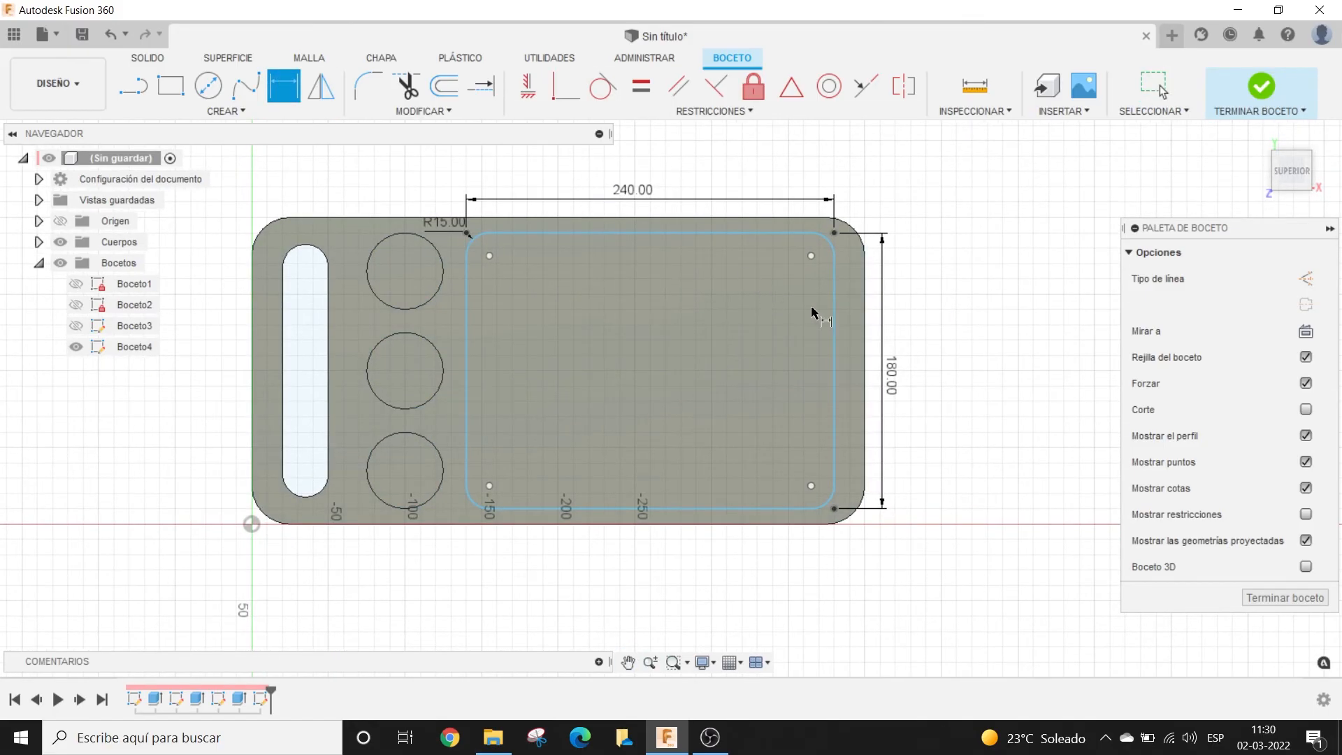
pyautogui.click(835, 321)
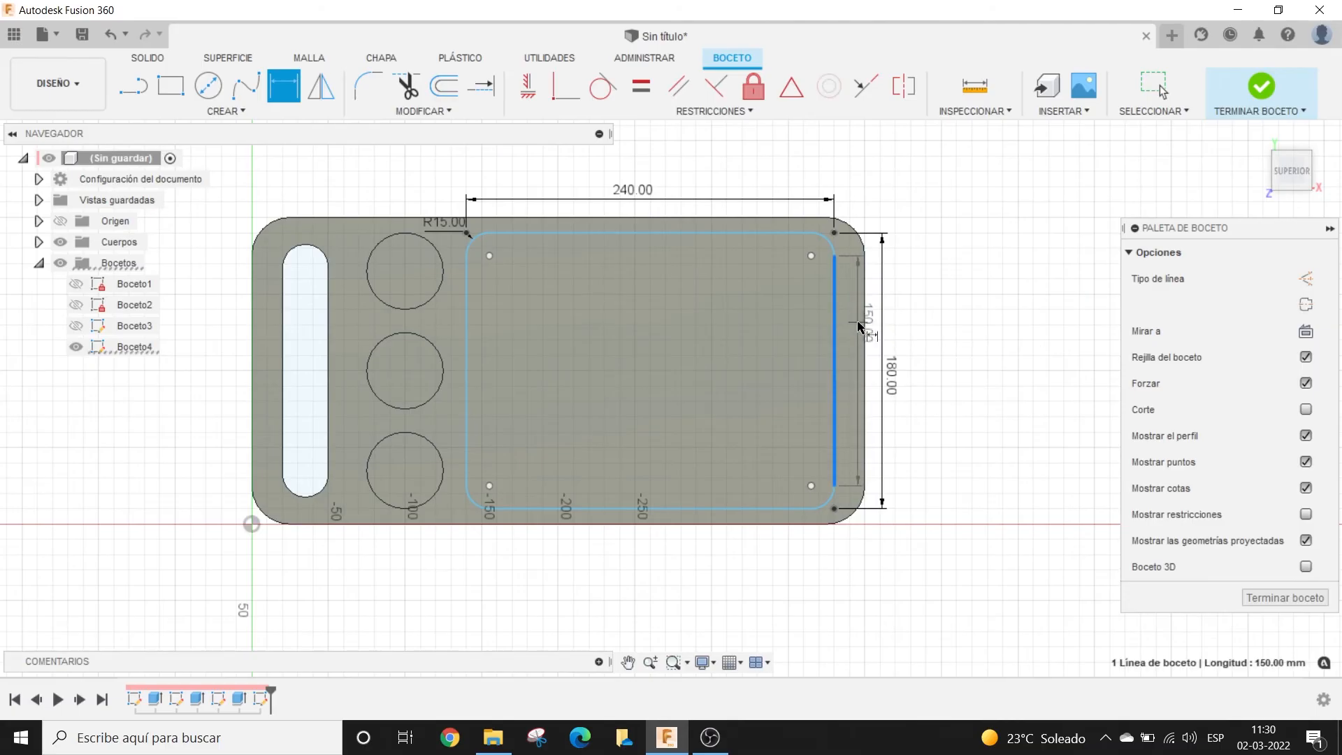
pyautogui.click(866, 325)
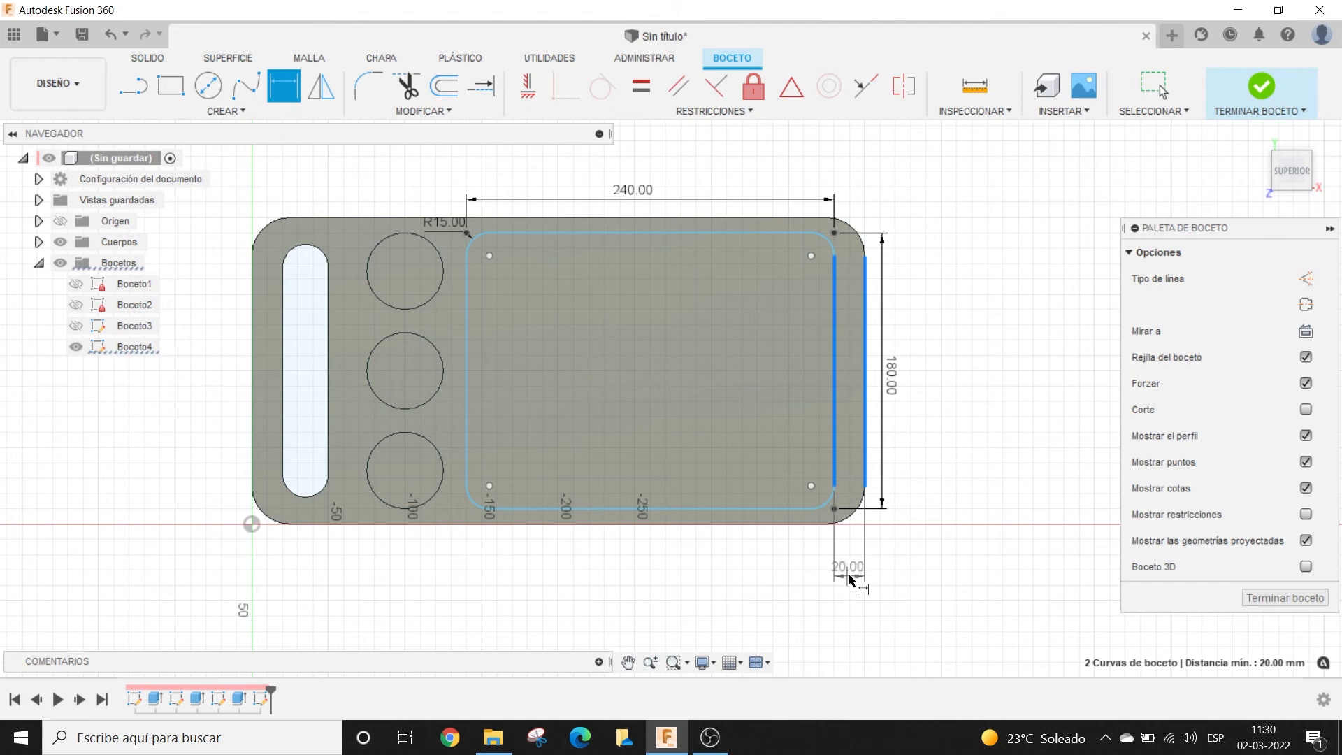
pyautogui.click(907, 567)
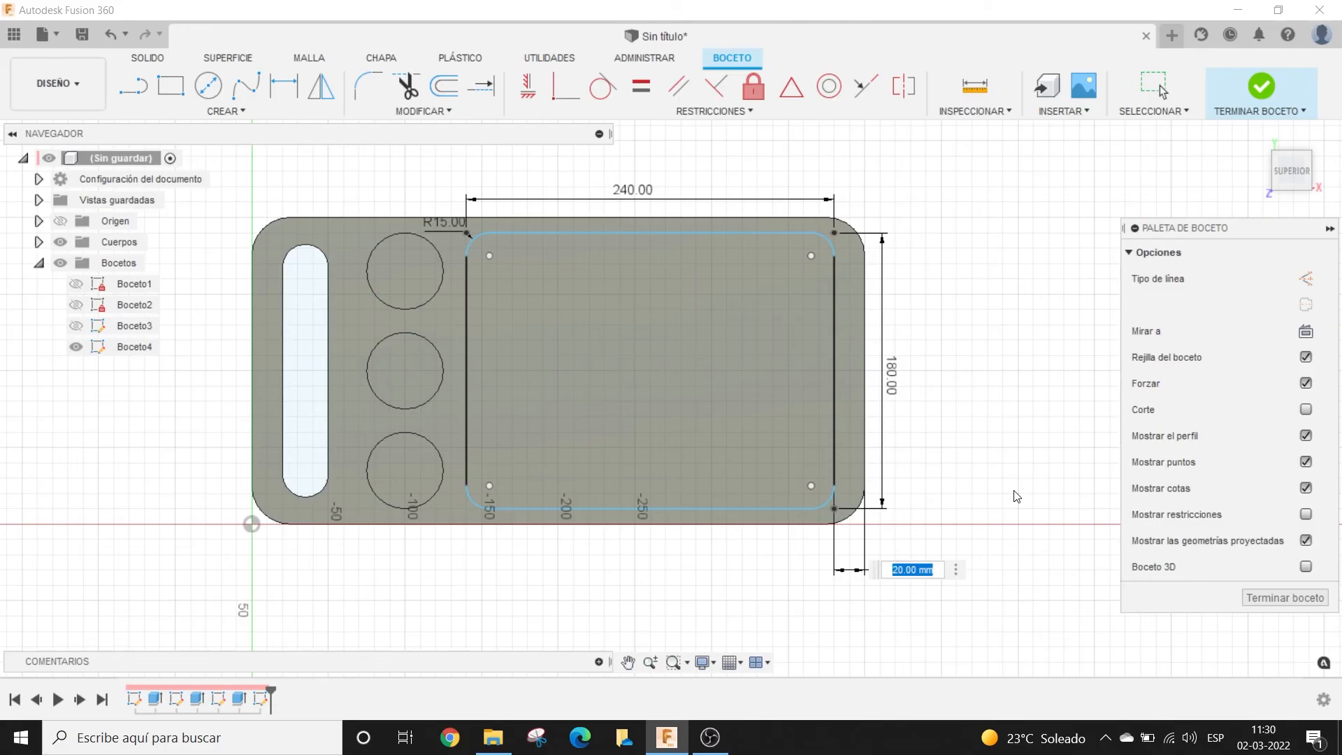
pyautogui.write('17.5mm')
pyautogui.press('Return')
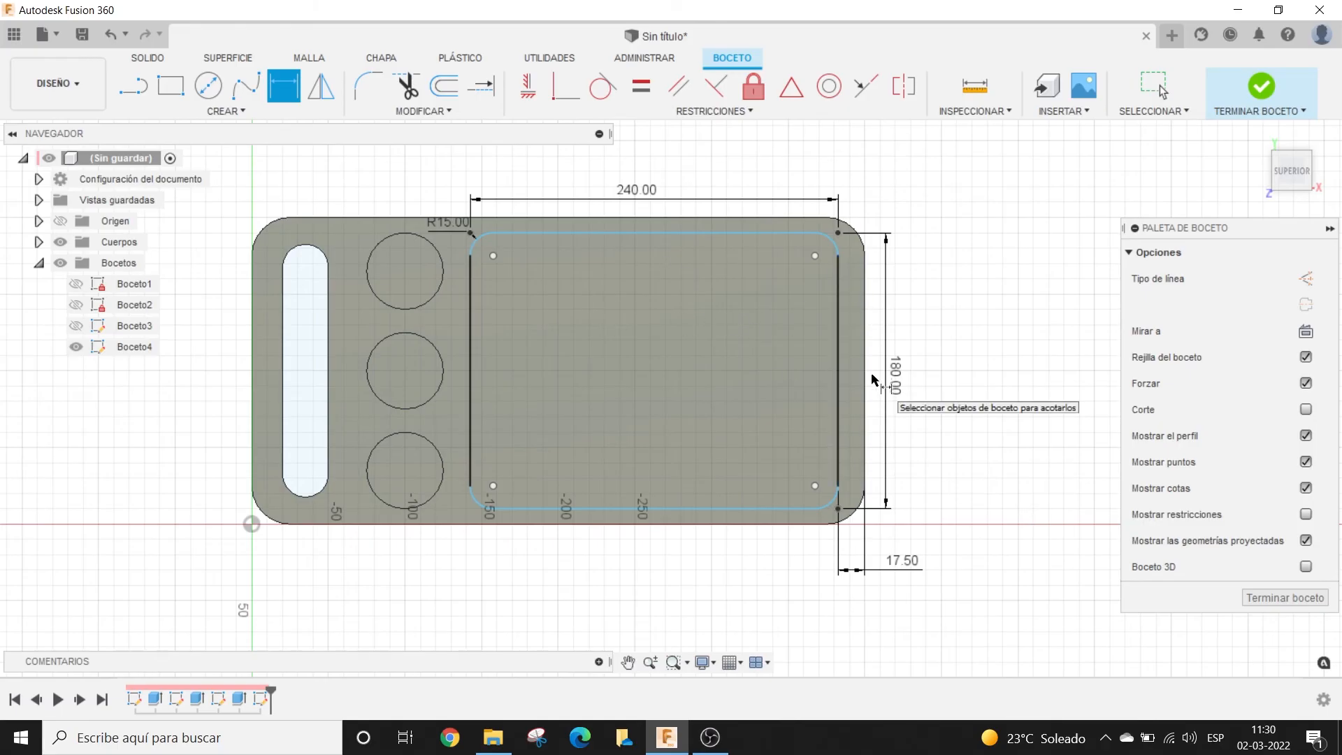
pyautogui.press('Escape')
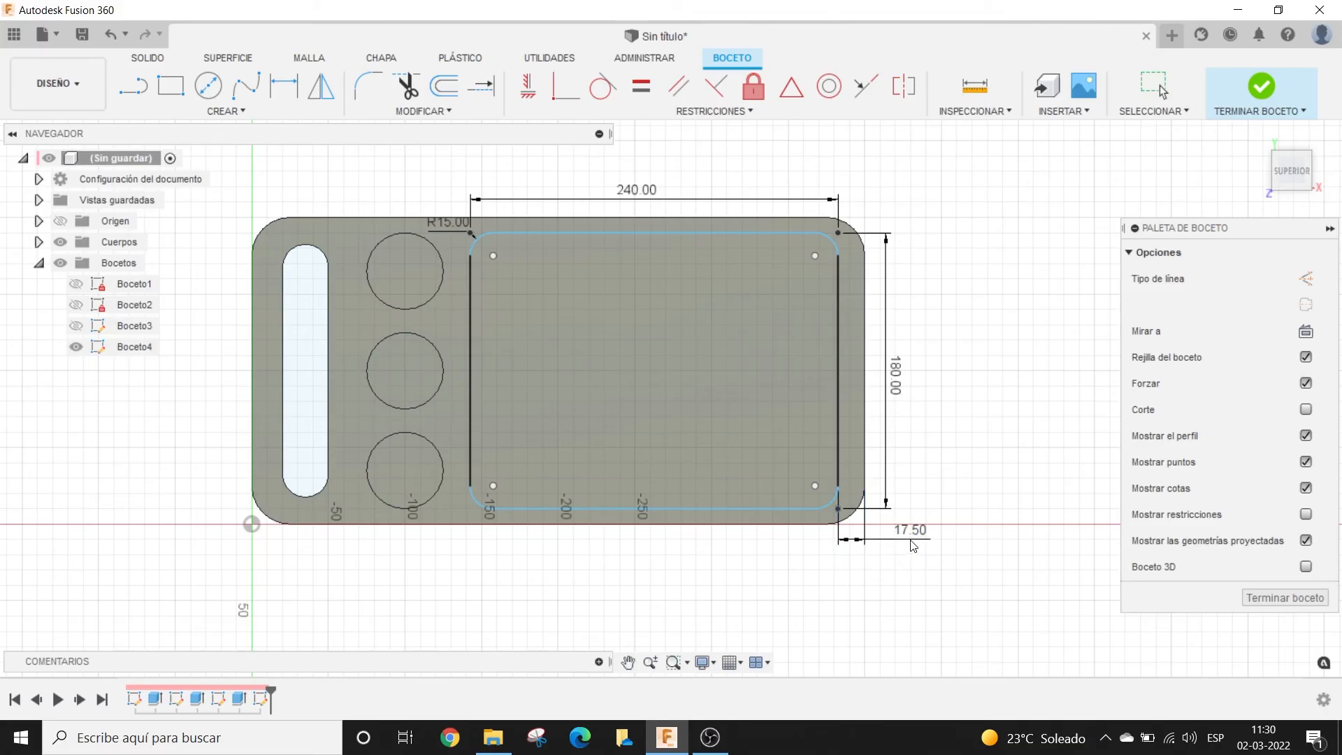
# Step: Add a reference dimension for the plate's width between its two long edges, accepting it as a driven dimension
pyautogui.moveTo(934, 371); pyautogui.dragTo(846, 352, button='middle')
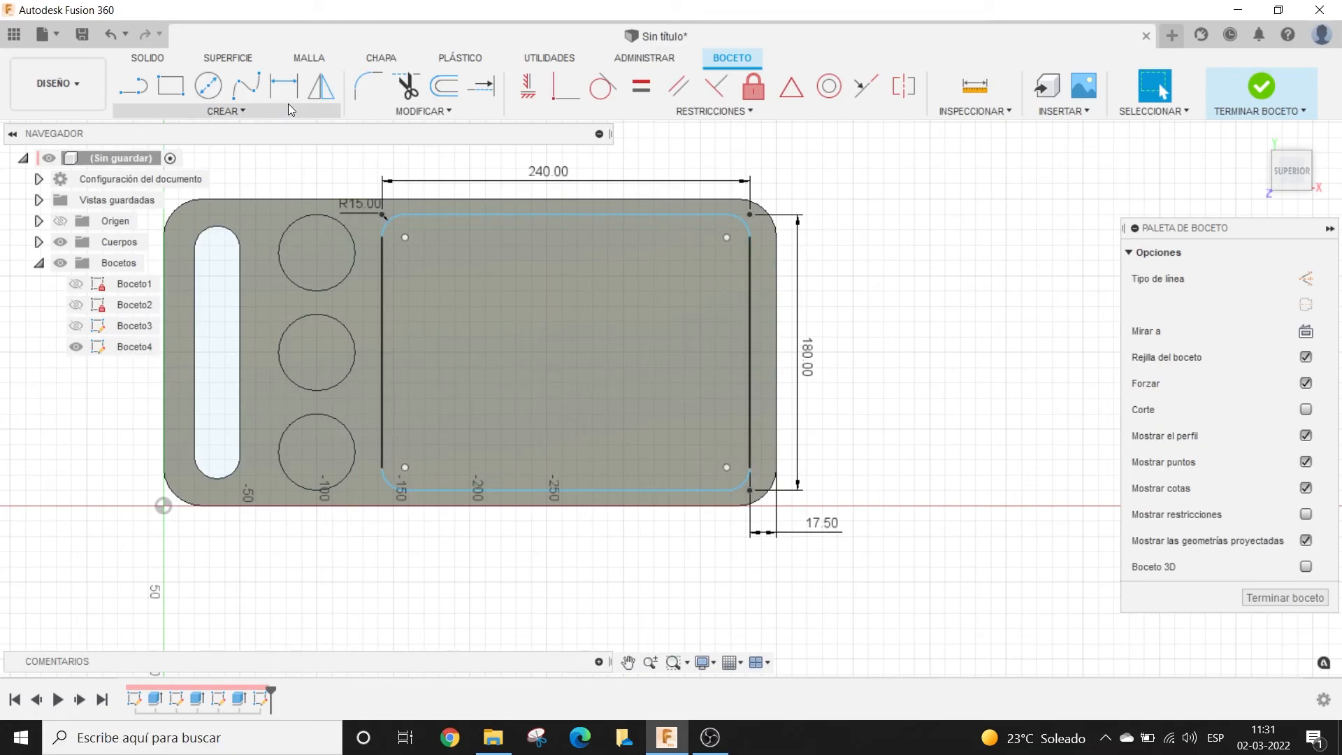
pyautogui.moveTo(861, 282); pyautogui.dragTo(895, 286, button='middle')
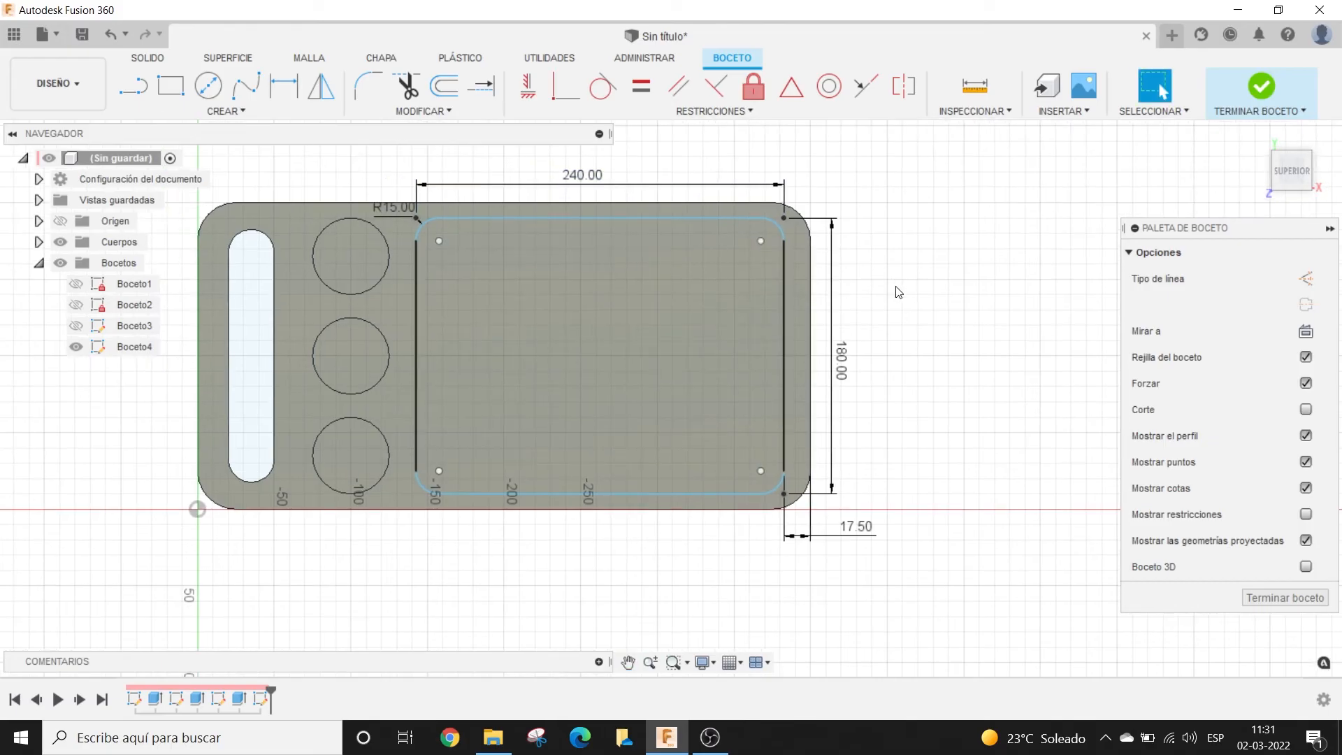
pyautogui.click(285, 87)
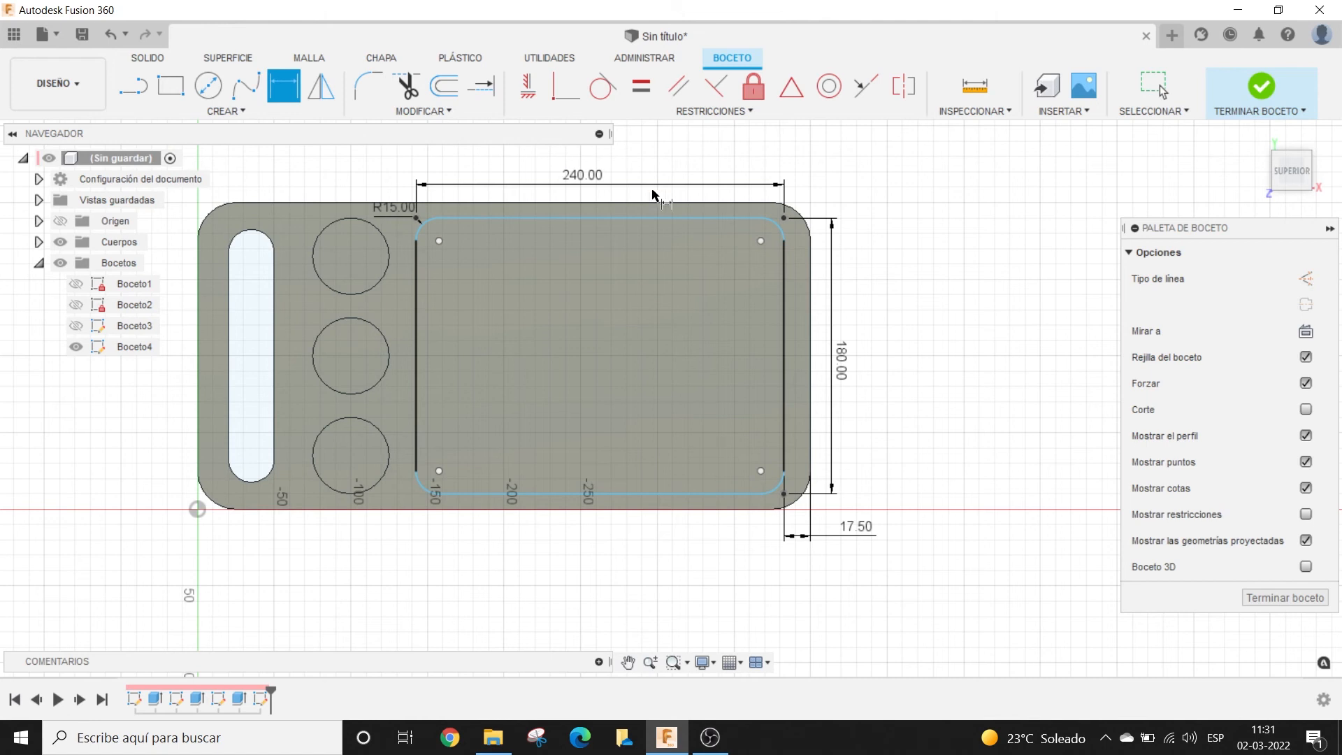
pyautogui.click(688, 204)
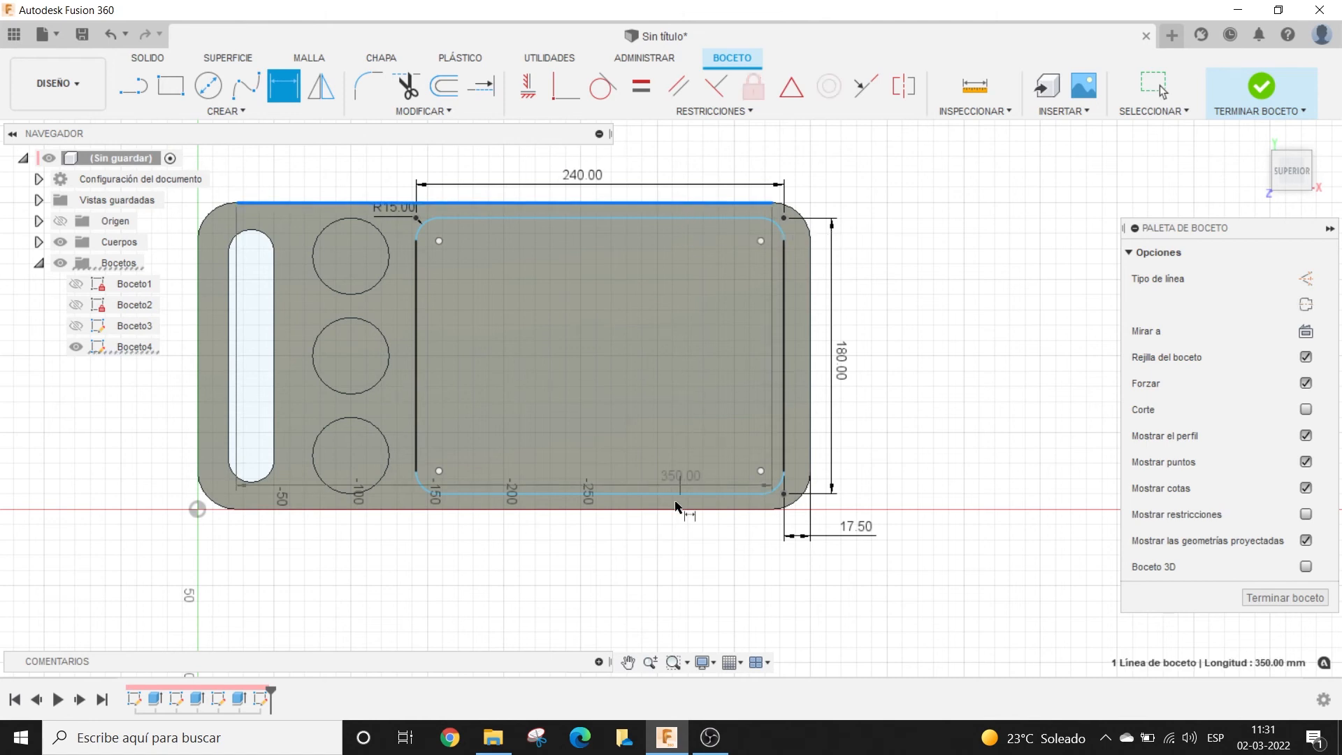
pyautogui.click(672, 511)
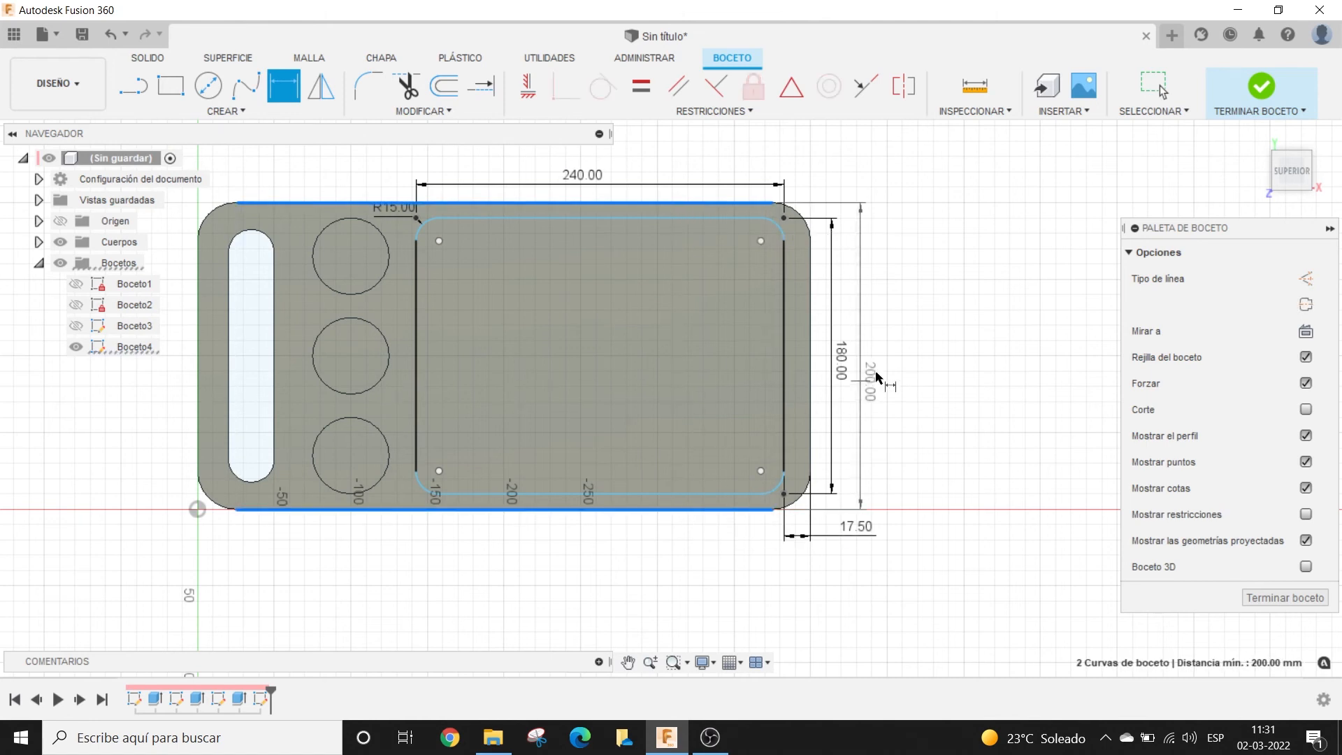
pyautogui.click(907, 351)
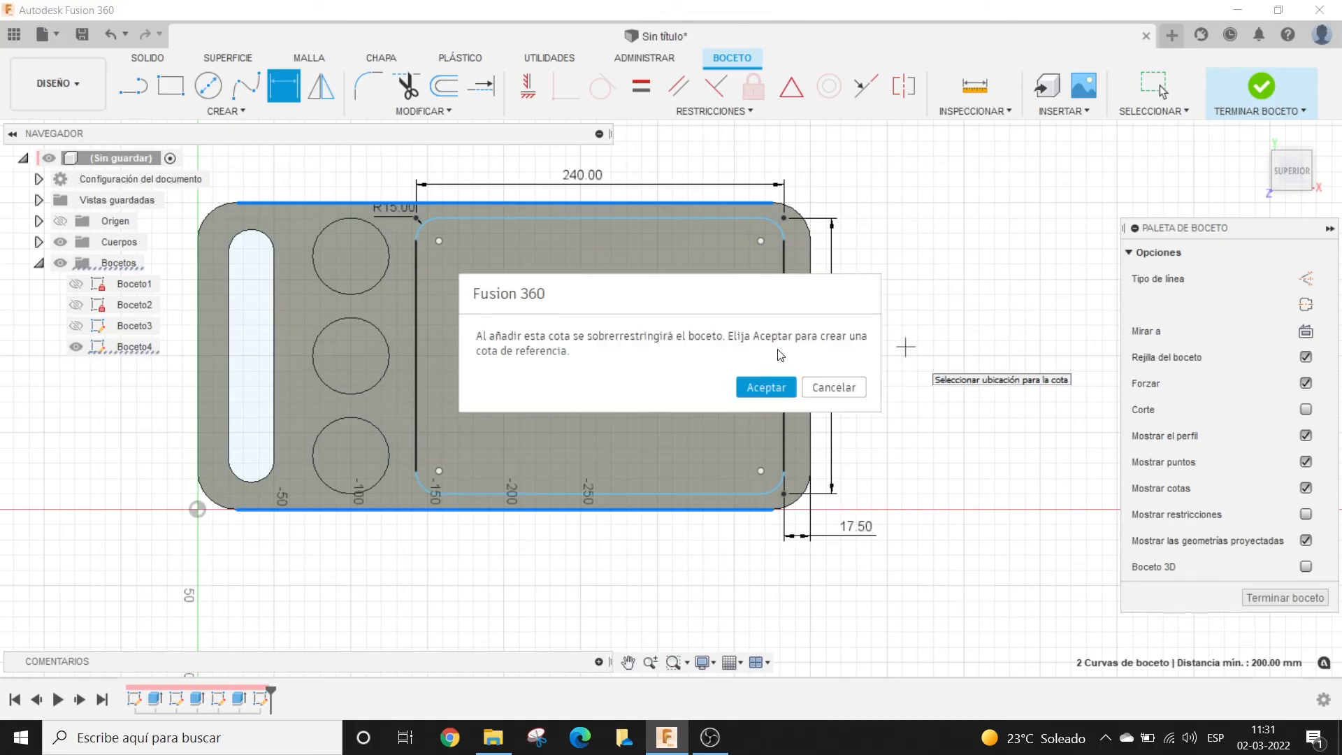
pyautogui.click(769, 389)
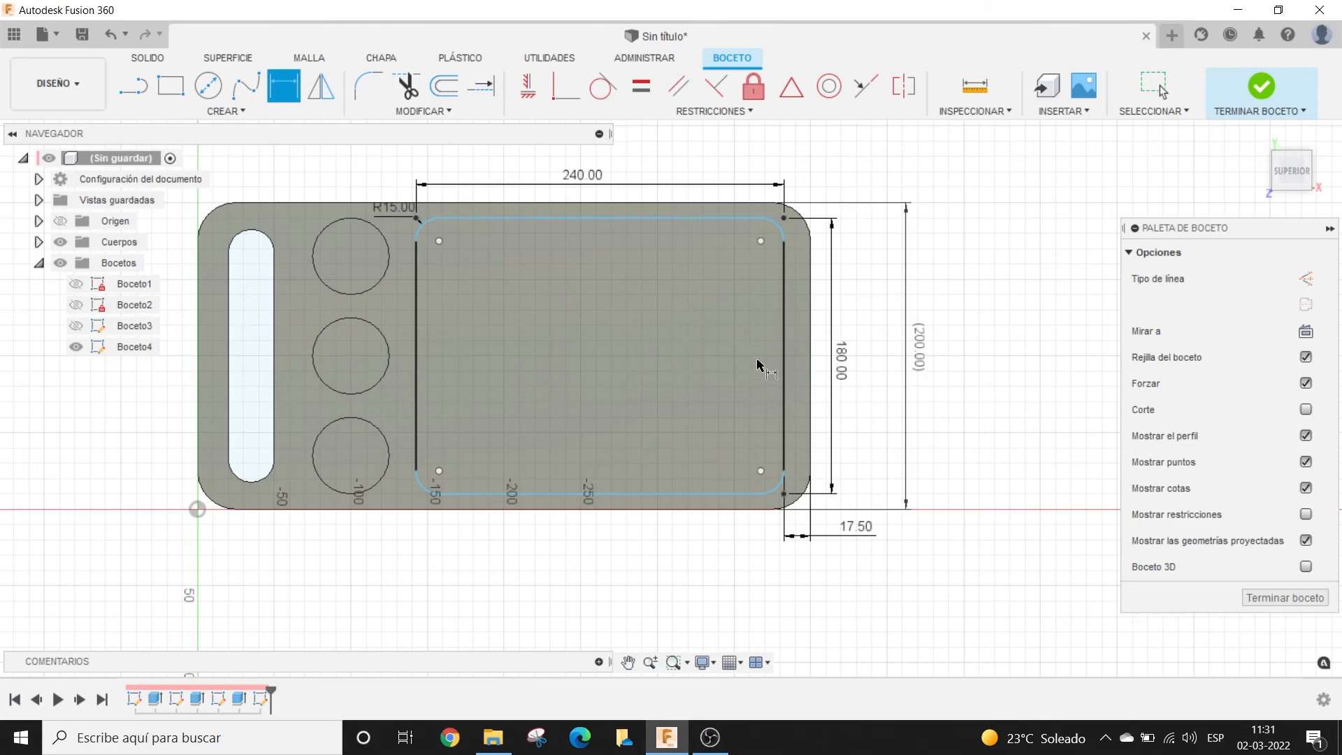
pyautogui.press('Escape')
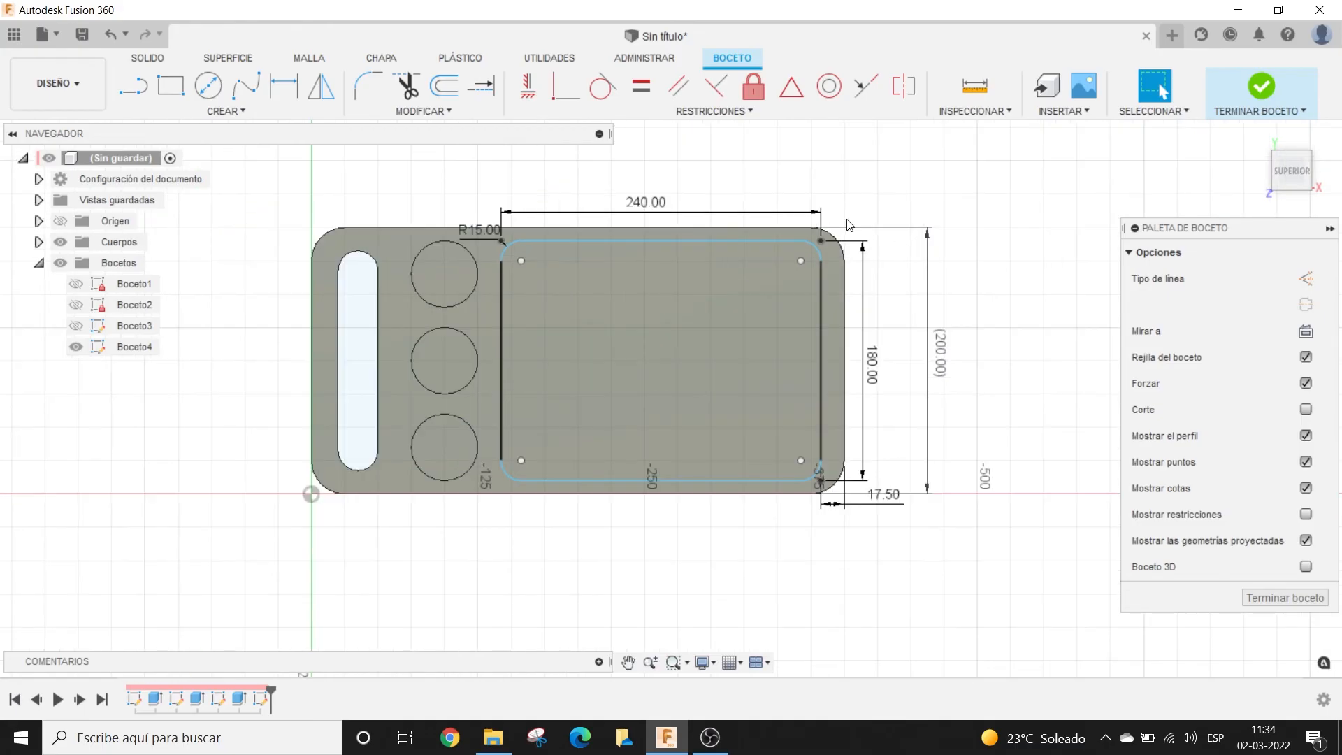
# Step: Place a dimension between the plate's upper long edge and the rectangle's upper long side, beside the plate
pyautogui.click(735, 308)
pyautogui.click(292, 87)
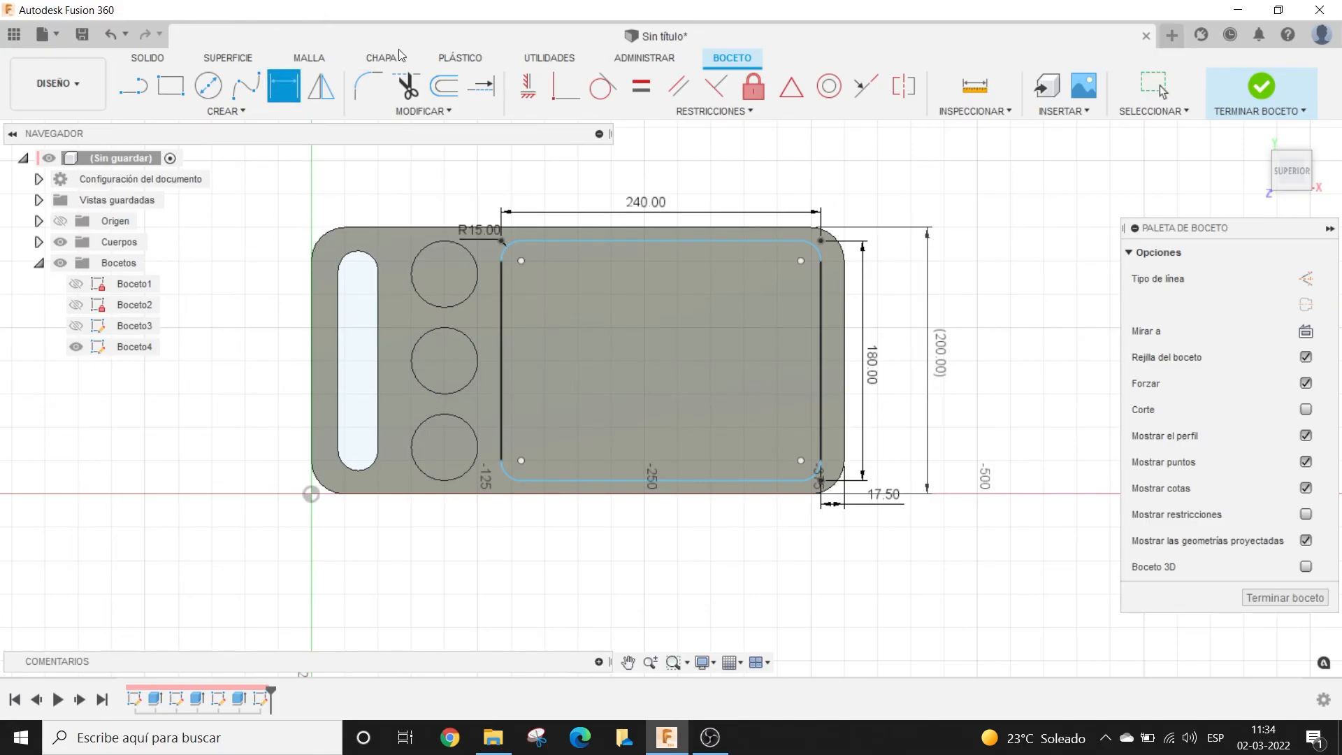
pyautogui.click(679, 228)
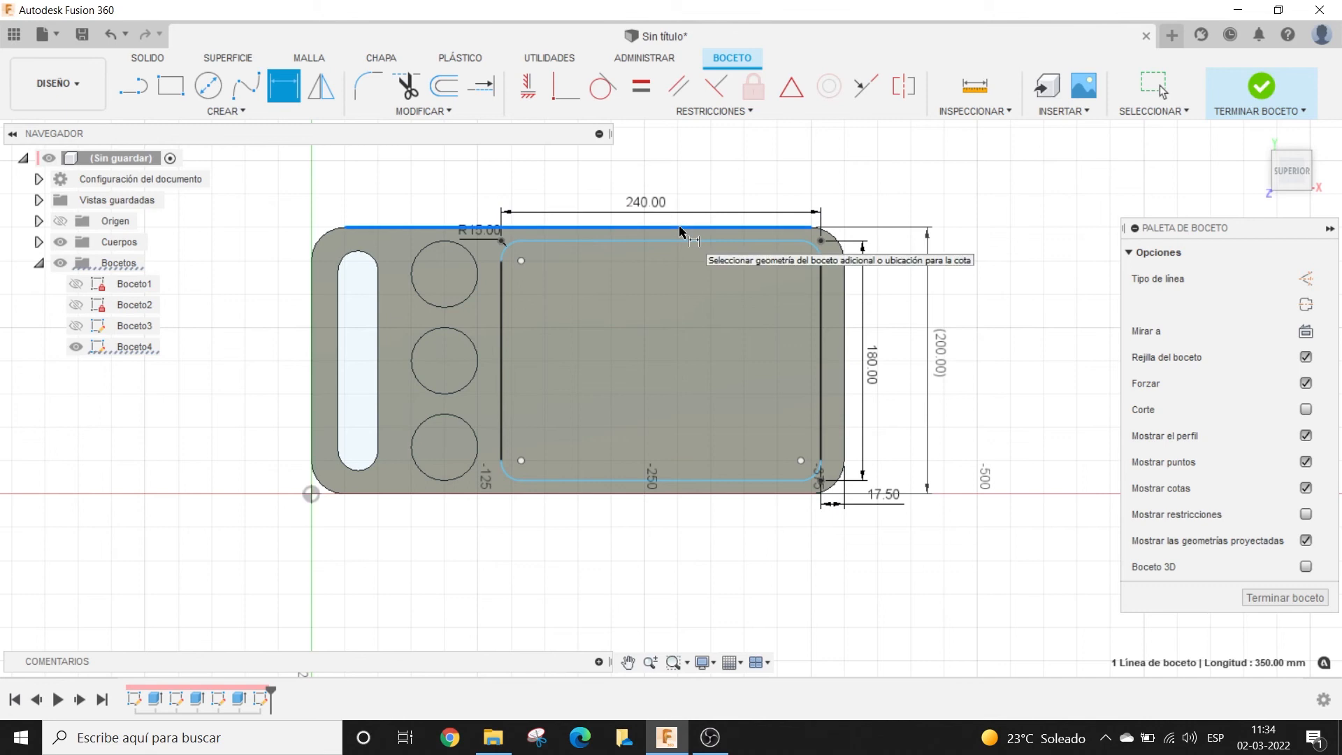
pyautogui.click(679, 242)
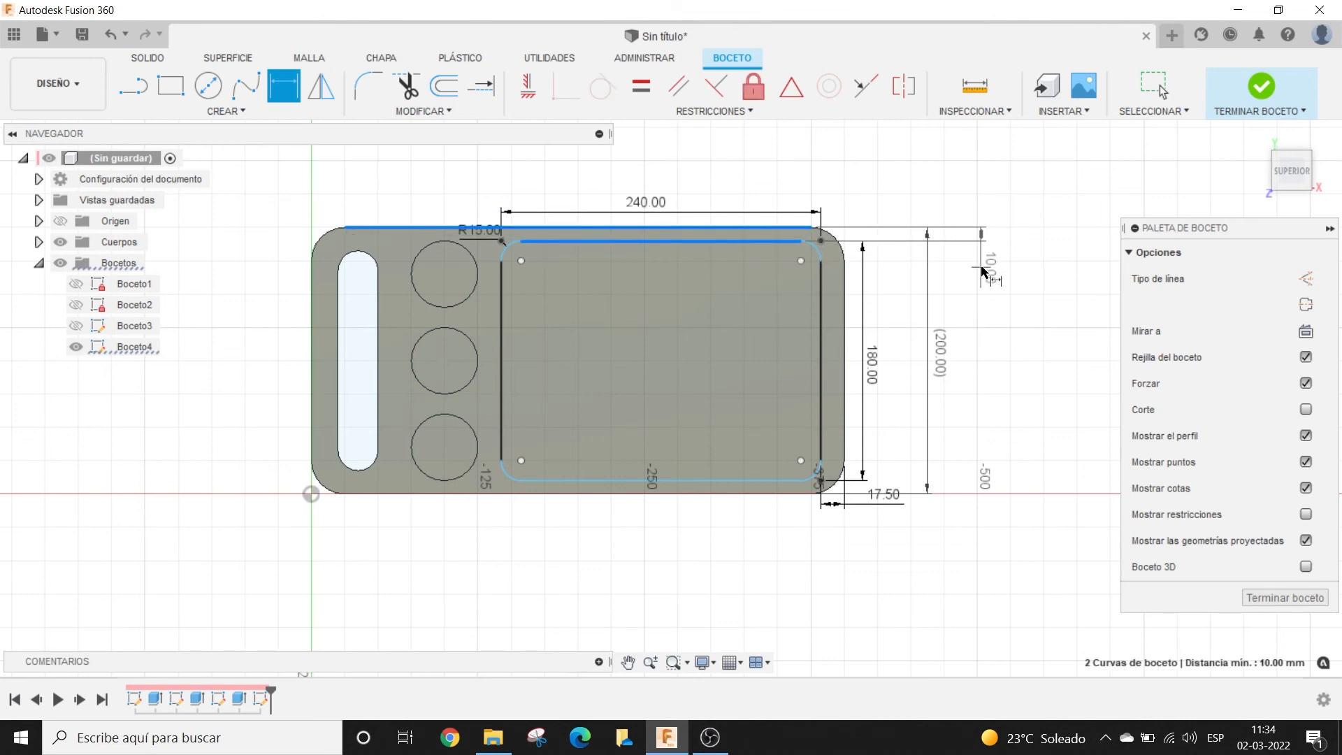
pyautogui.click(982, 279)
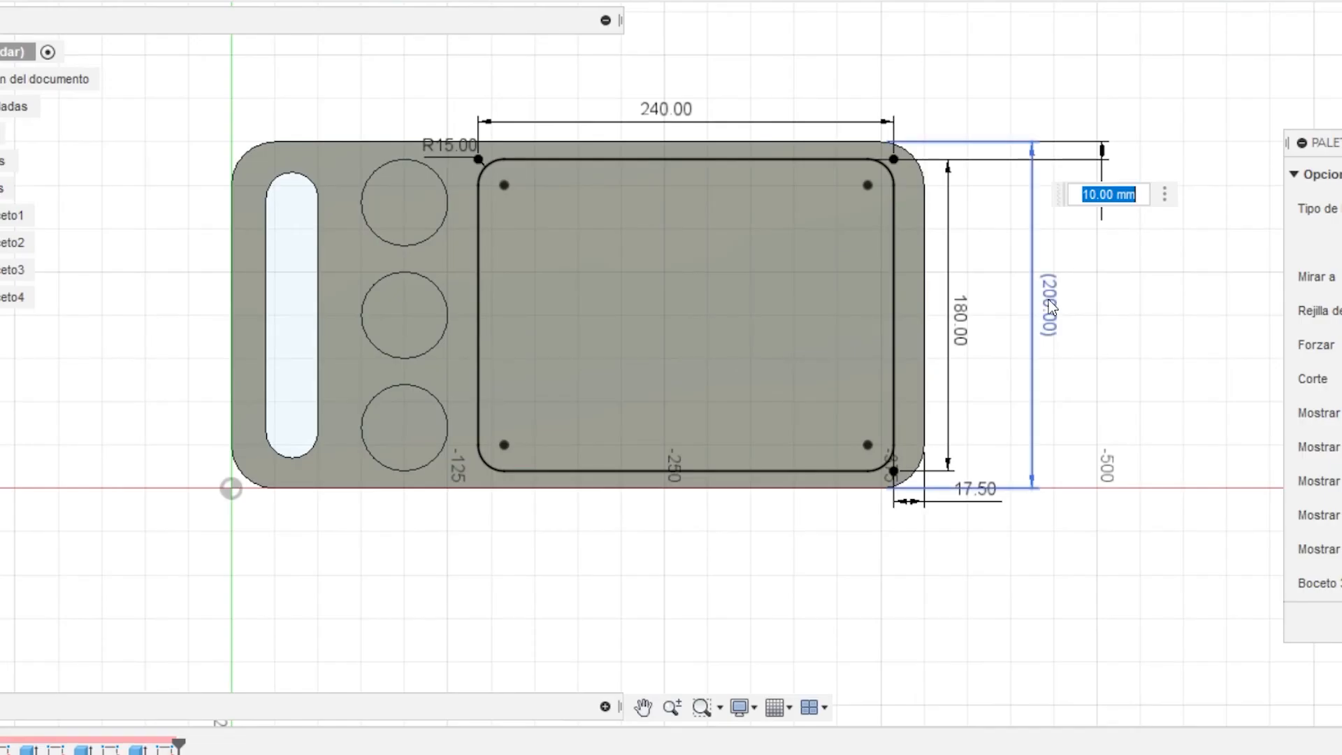
# Step: Set that gap to the formula (d24 - d20)/2, referencing the plate's width and the rectangle's short-side dimension to centre the rectangle
pyautogui.click(1050, 302)
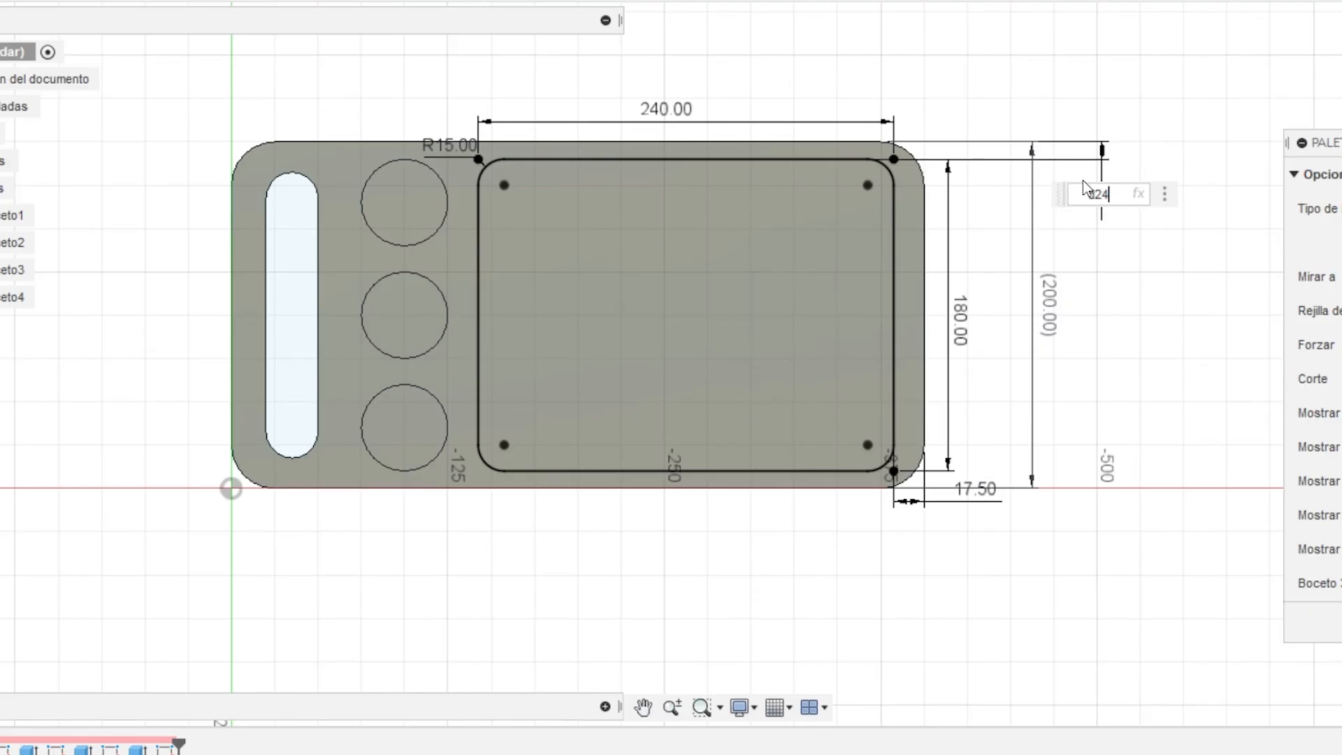
pyautogui.write('-')
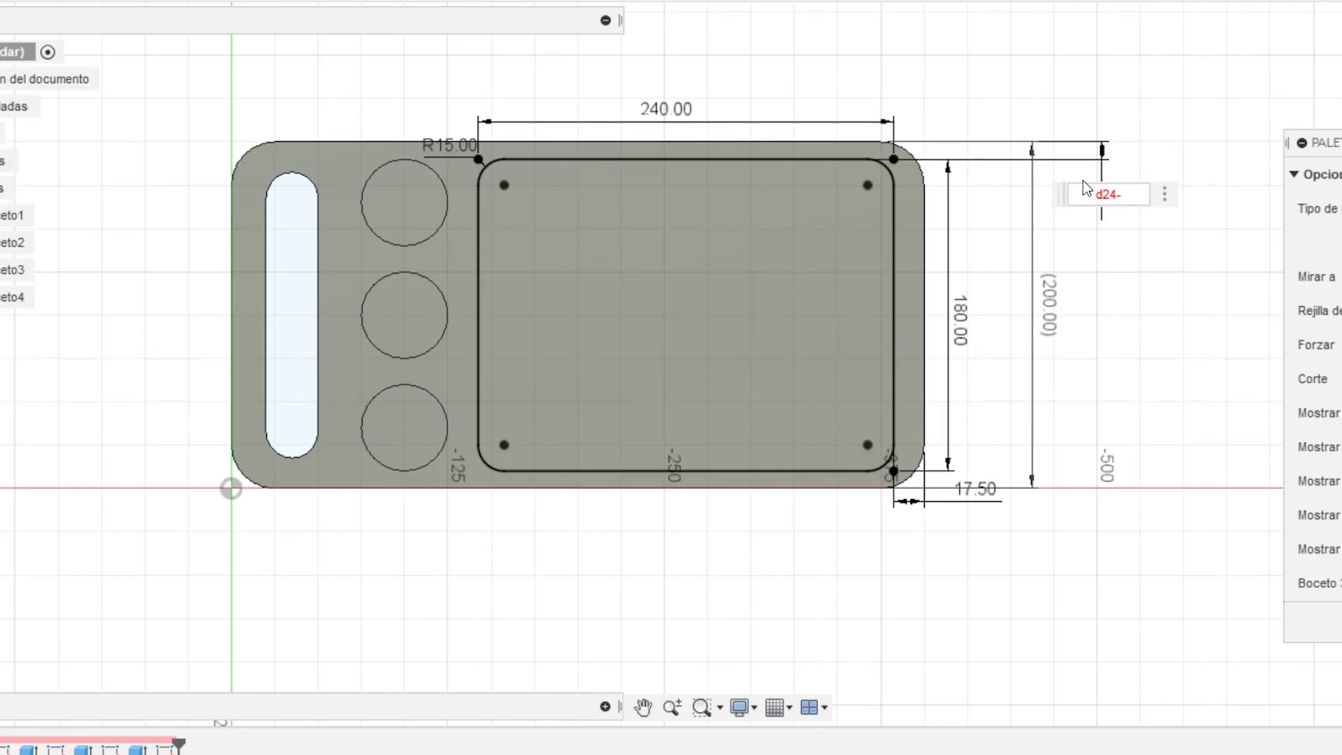
pyautogui.click(958, 313)
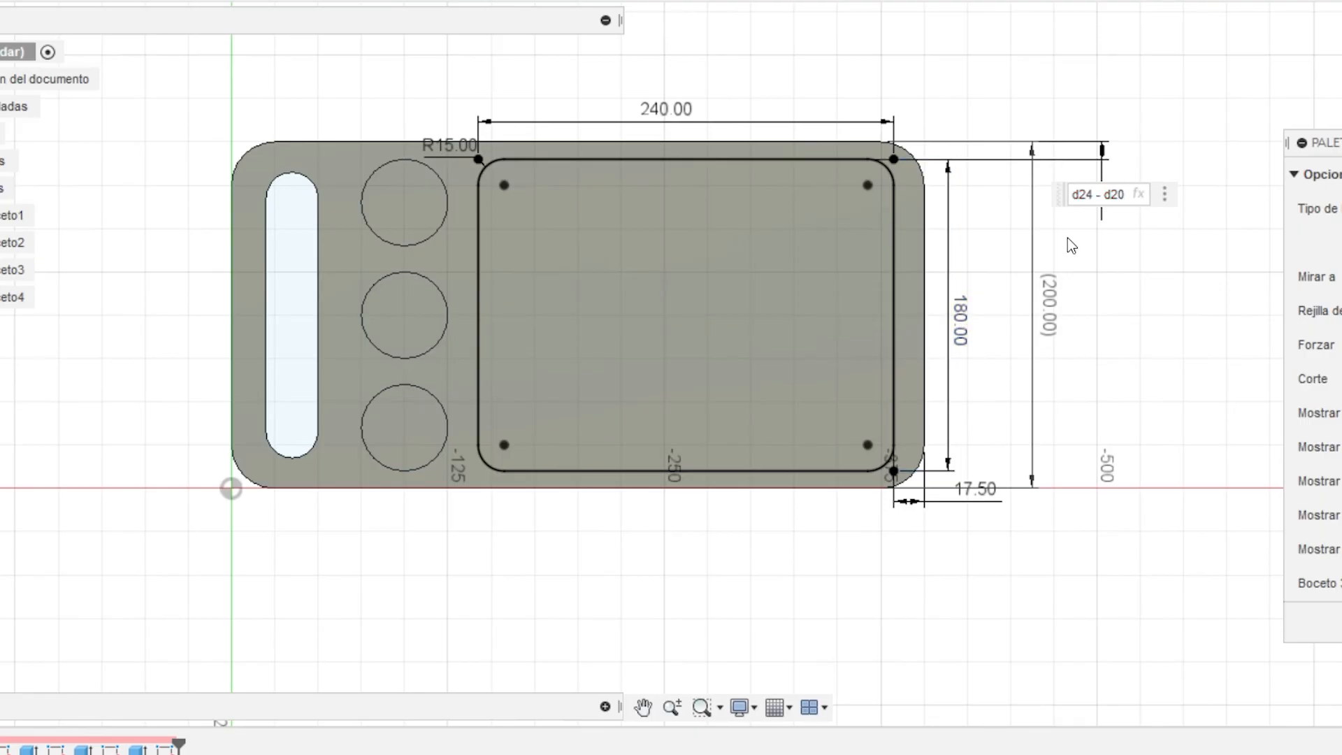
pyautogui.write(')')
pyautogui.press('Home')
pyautogui.write('(')
pyautogui.press('End')
pyautogui.write('/2')
pyautogui.press('Return')
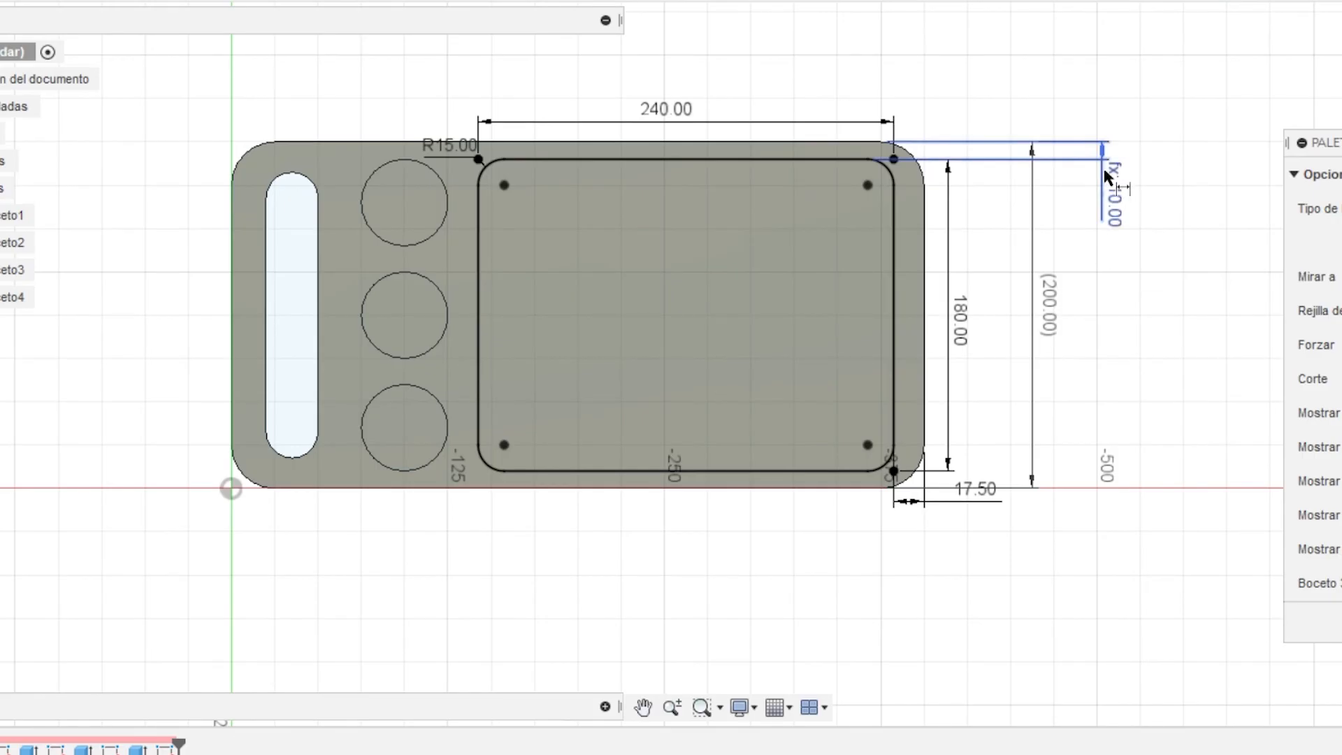
# Step: Set the rectangle's short-side dimension to 50 mm to test the centring formula
pyautogui.scroll(2, 1098, 179)
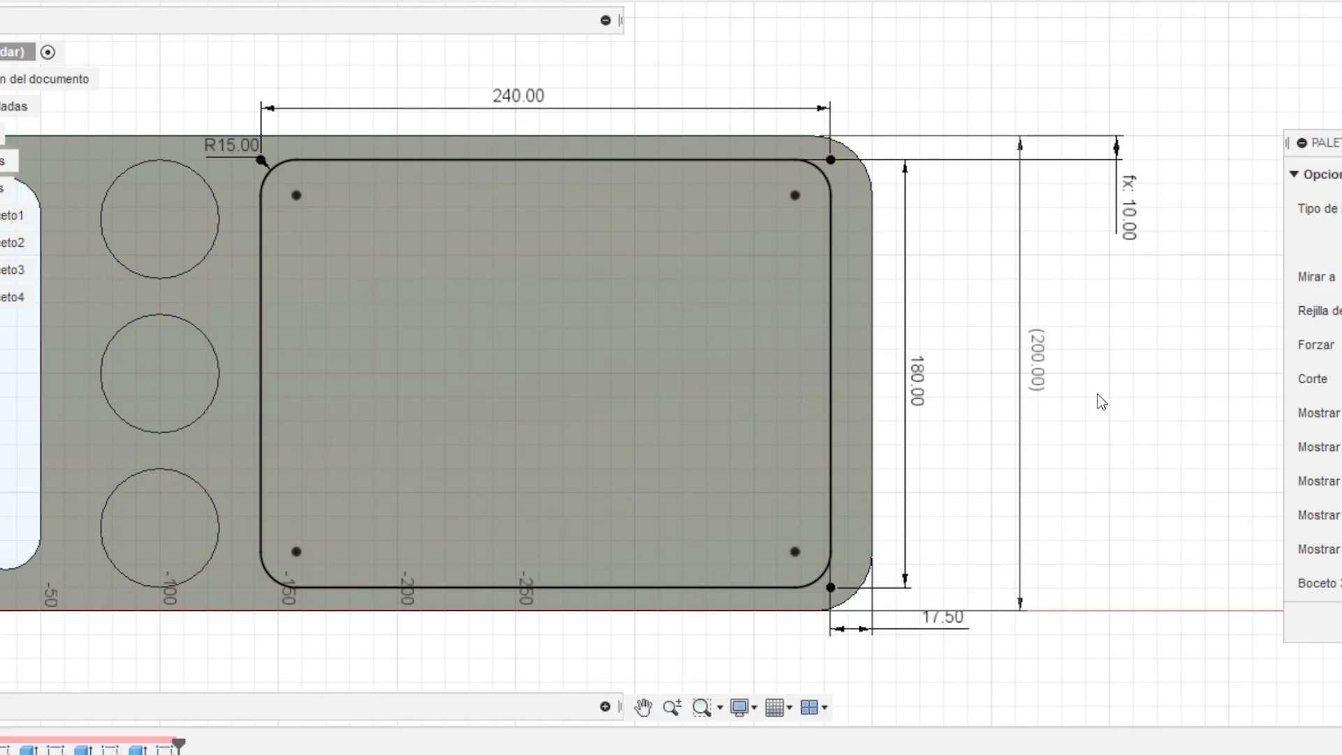
pyautogui.scroll(-1, 1002, 471)
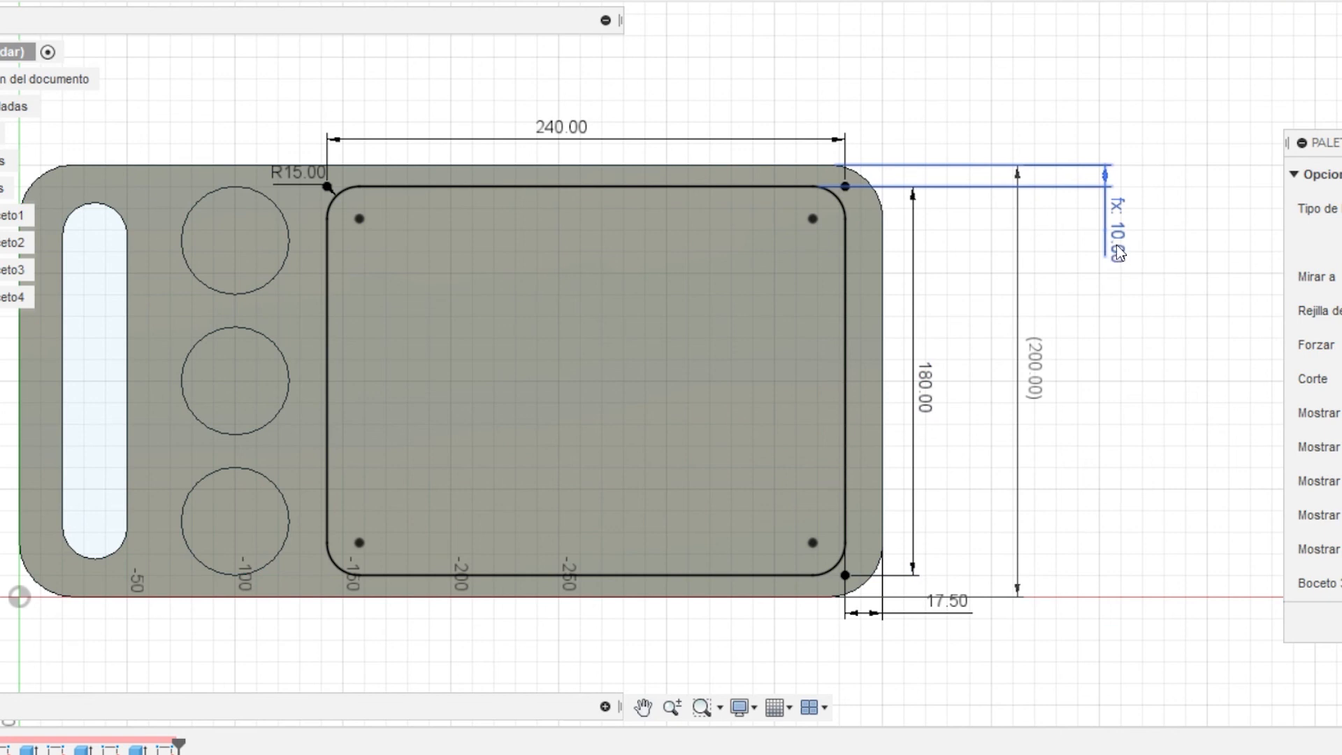
pyautogui.doubleClick(923, 408)
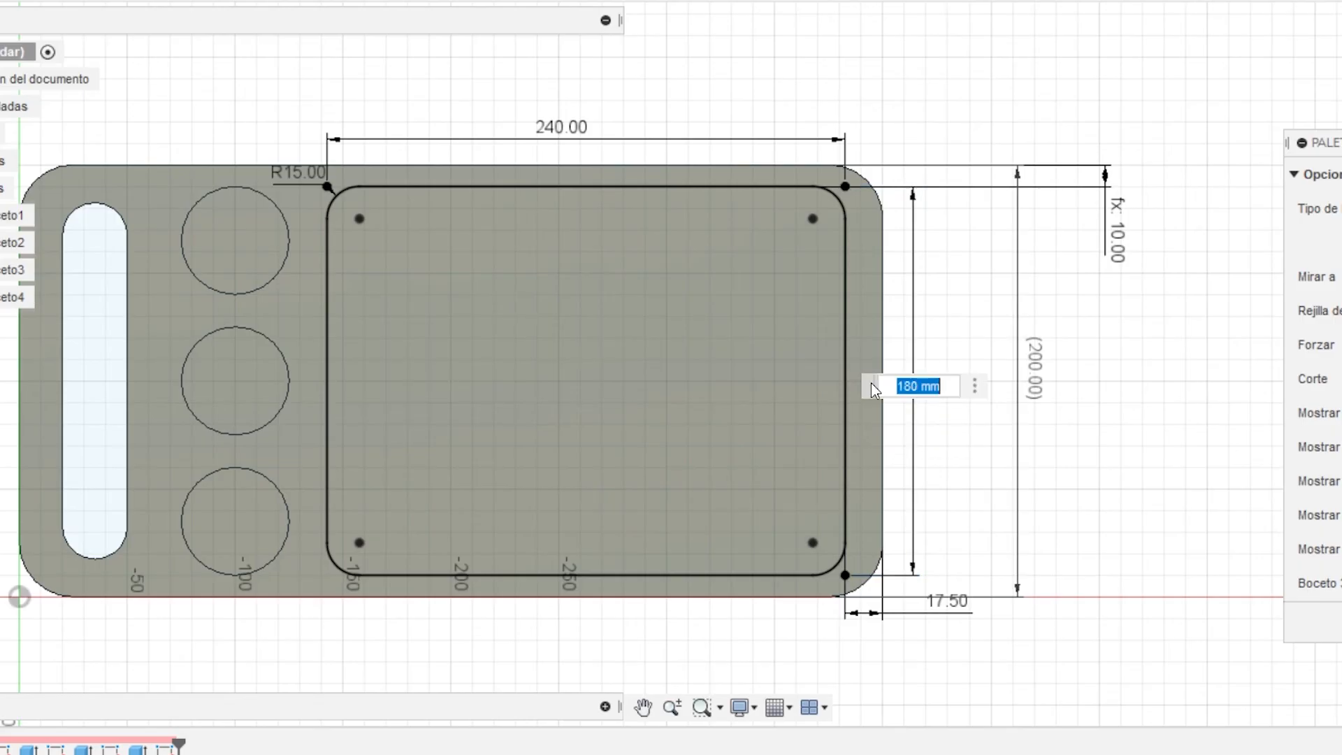
pyautogui.write('50mm')
pyautogui.press('Return')
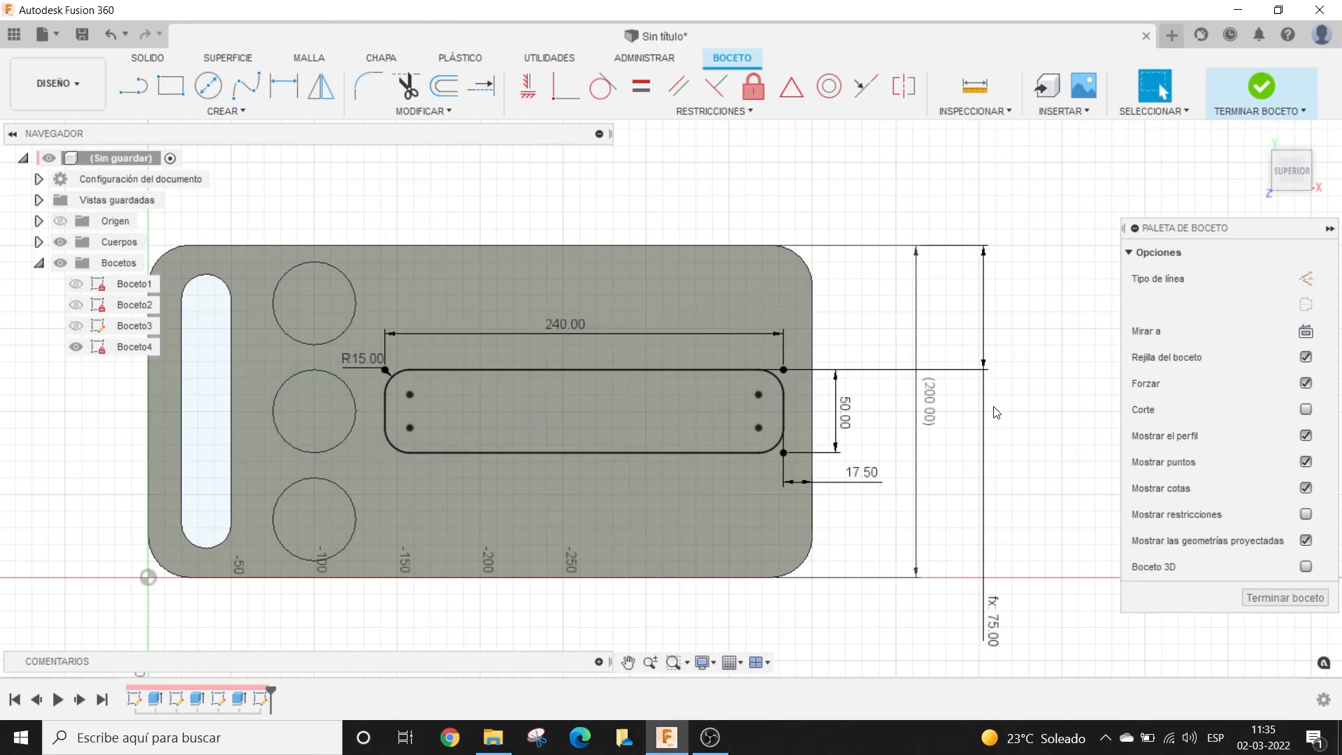
# Step: Set the rectangle's short-side dimension back to 180 mm
pyautogui.scroll(-2, 1035, 416)
pyautogui.scroll(-1, 951, 455)
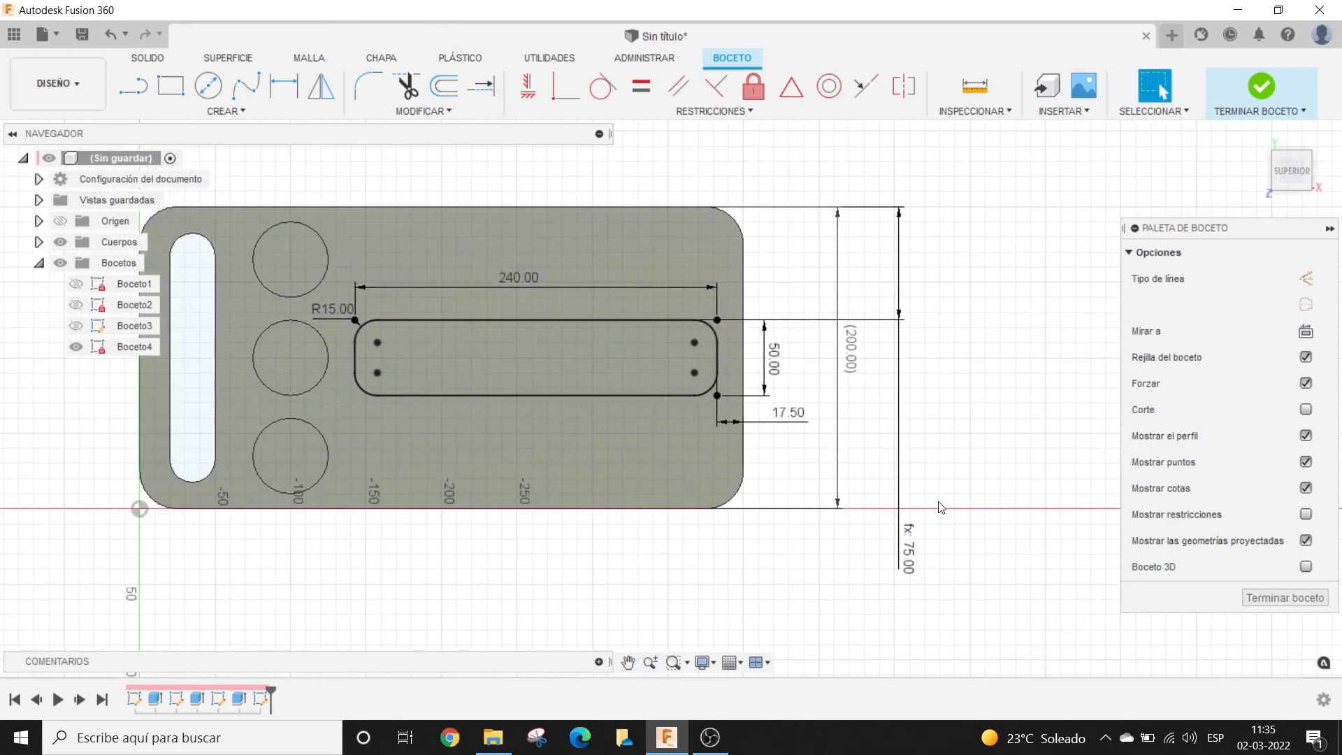
pyautogui.click(606, 316)
pyautogui.doubleClick(774, 359)
pyautogui.write('180')
pyautogui.press('Return')
# Step: Offset the rounded rectangle's full outline 6.35 mm inward
pyautogui.scroll(-1, 1001, 362)
pyautogui.moveTo(1001, 362); pyautogui.dragTo(1048, 334, button='middle')
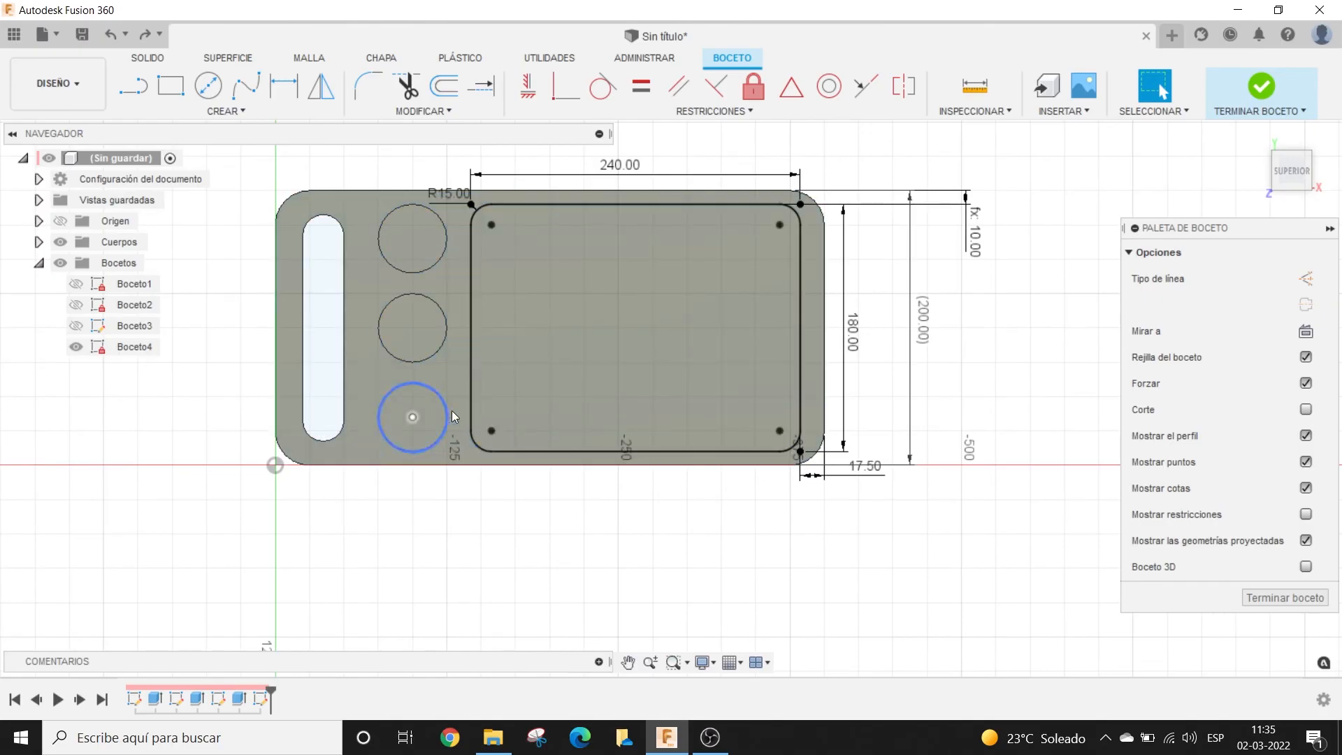
pyautogui.scroll(2, 779, 280)
pyautogui.moveTo(780, 280)
pyautogui.mouseDown(button='middle')
pyautogui.moveTo(776, 296)
pyautogui.moveTo(839, 351)
pyautogui.mouseUp(button='middle')
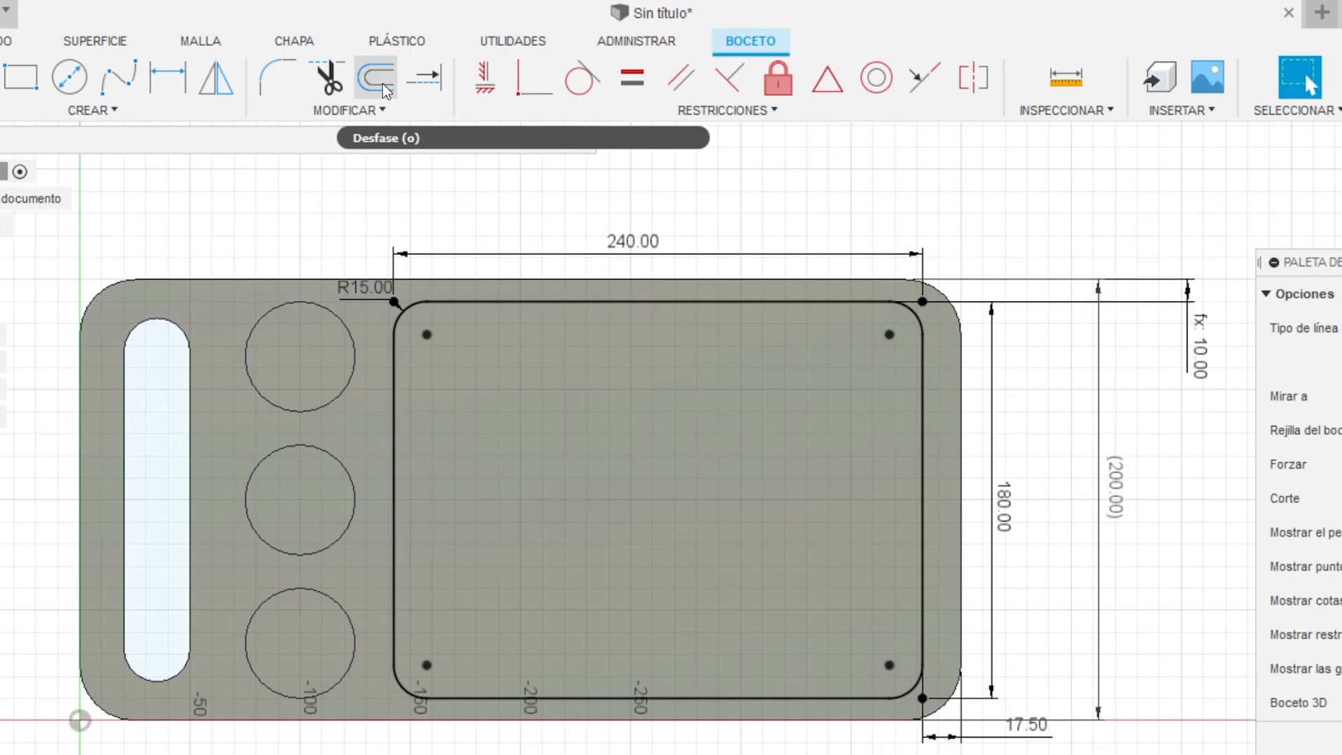
pyautogui.click(448, 91)
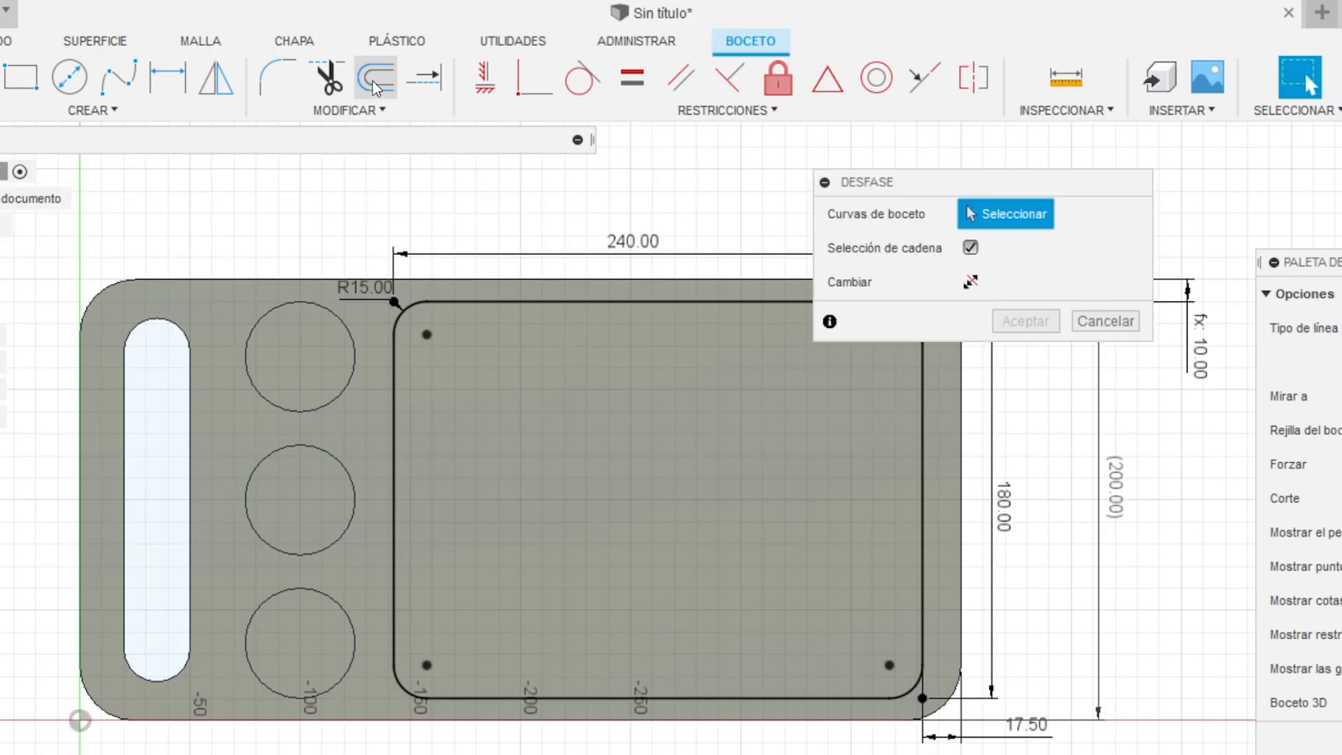
pyautogui.click(460, 306)
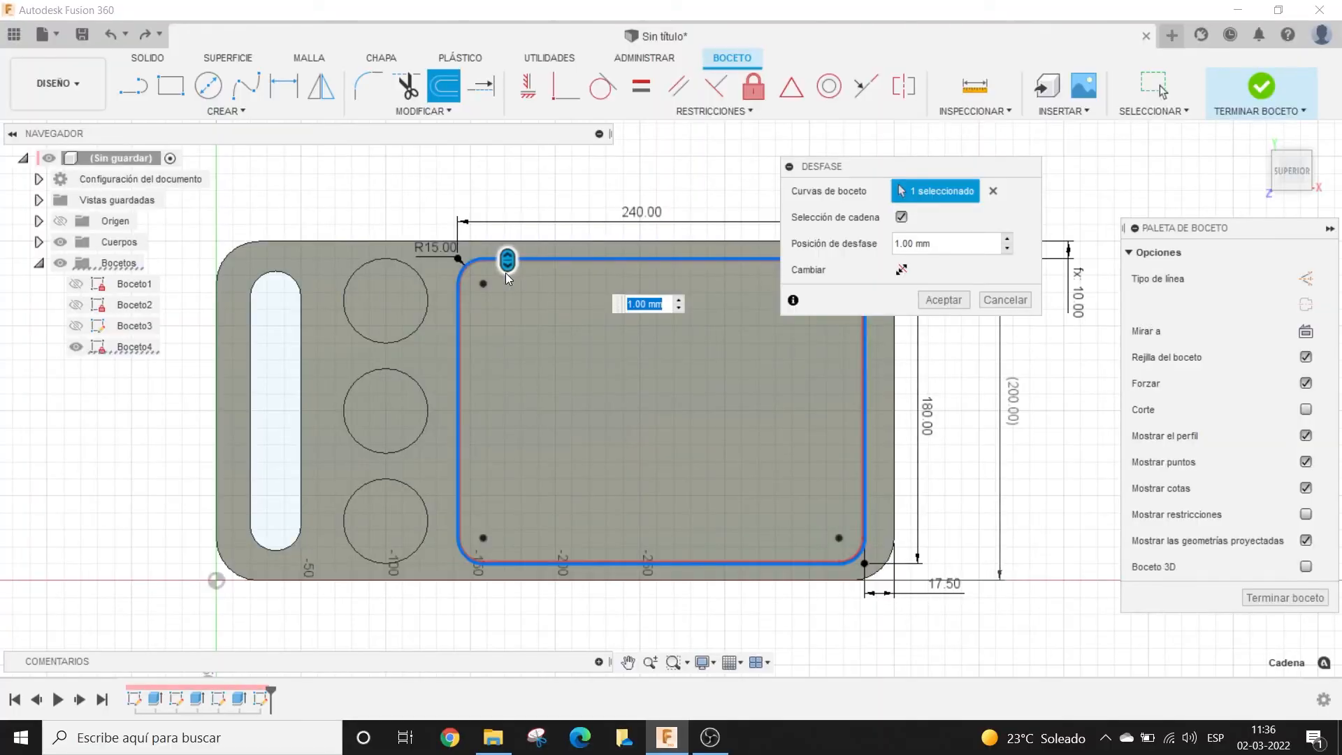
pyautogui.write('6.35')
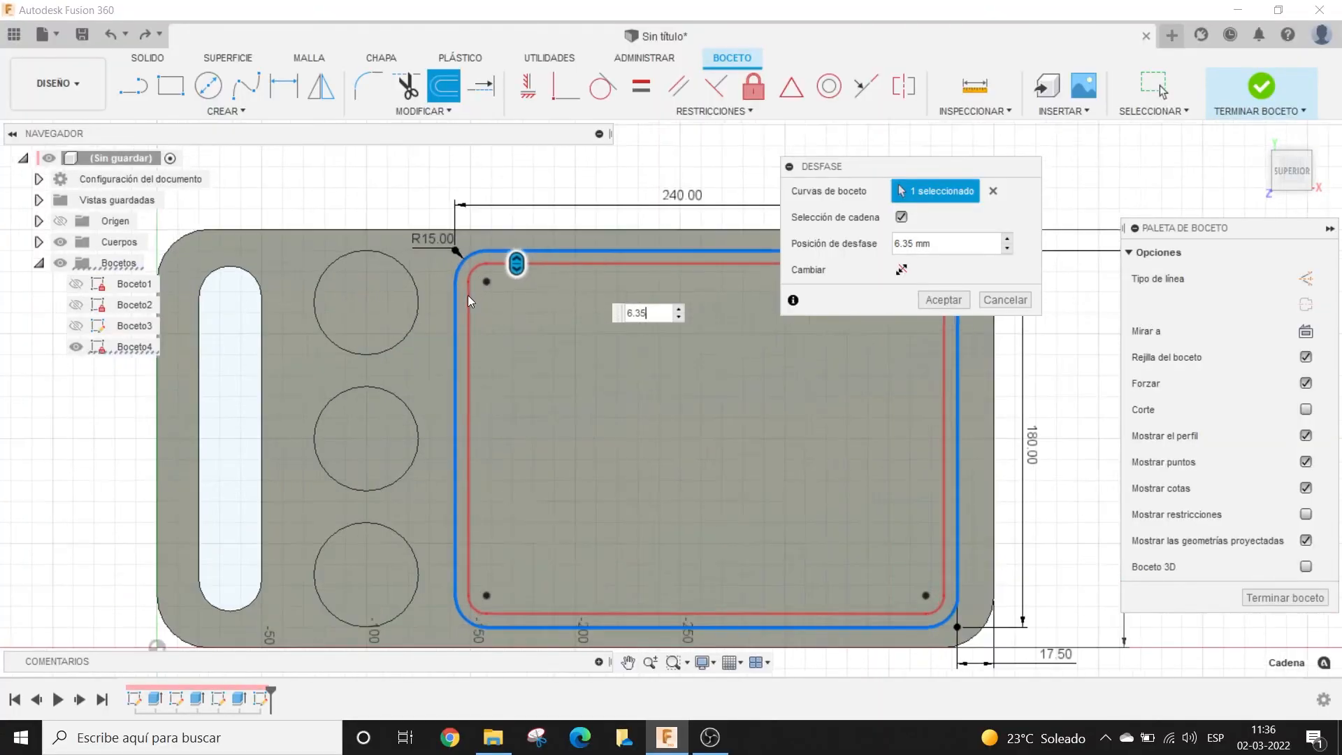
pyautogui.scroll(3, 472, 291)
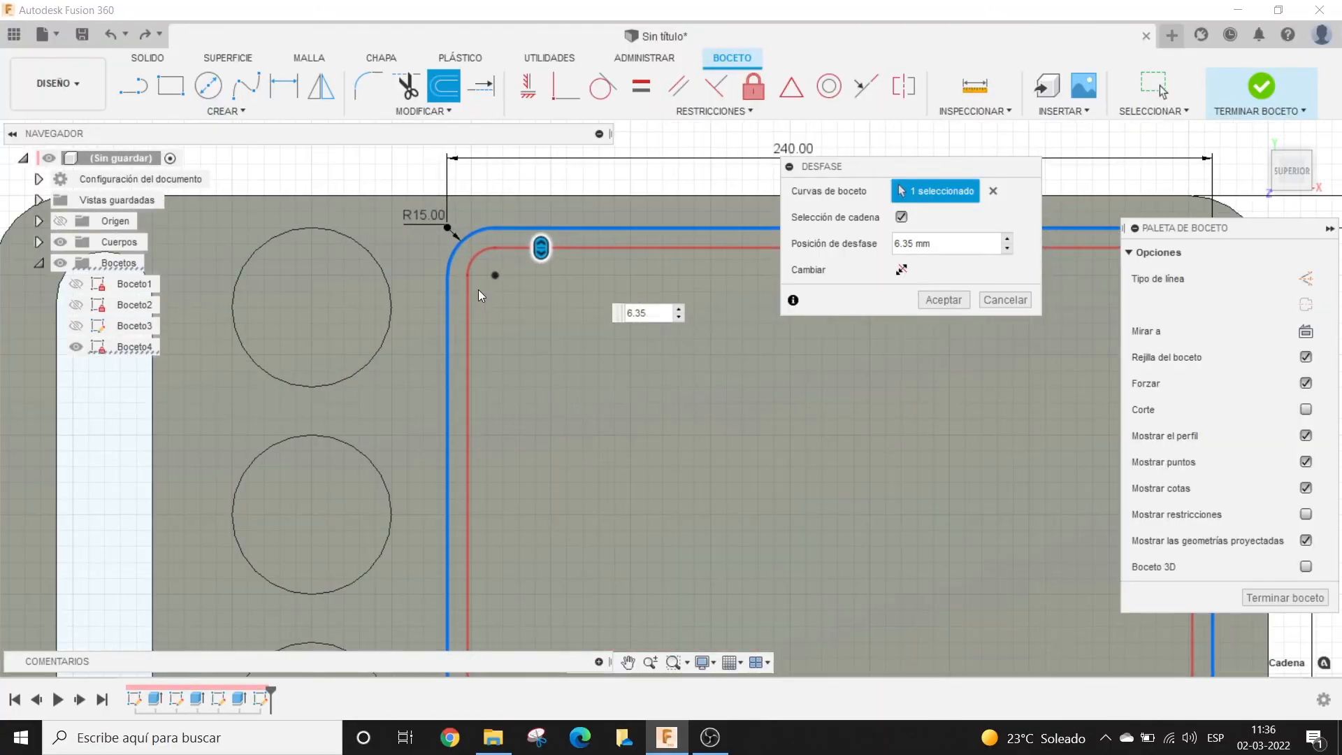
pyautogui.scroll(-2, 483, 280)
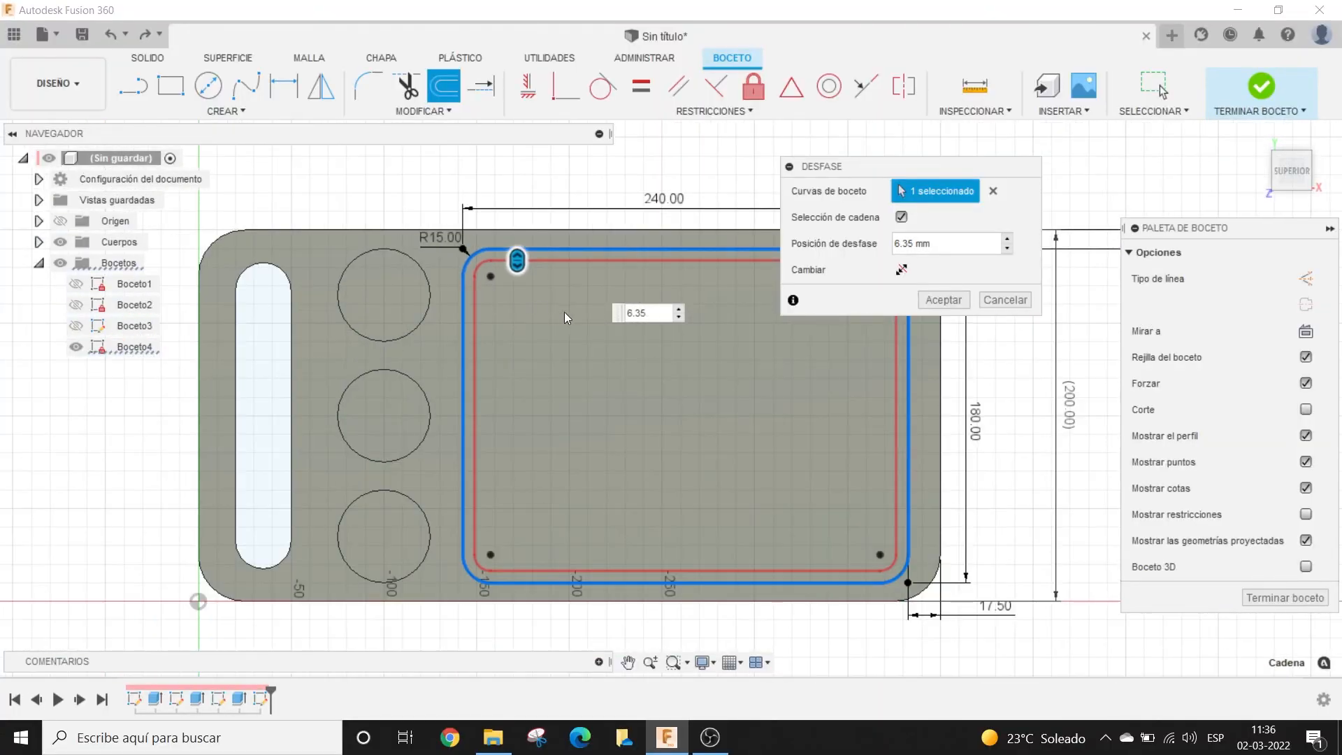
pyautogui.moveTo(540, 312); pyautogui.dragTo(486, 316, button='middle')
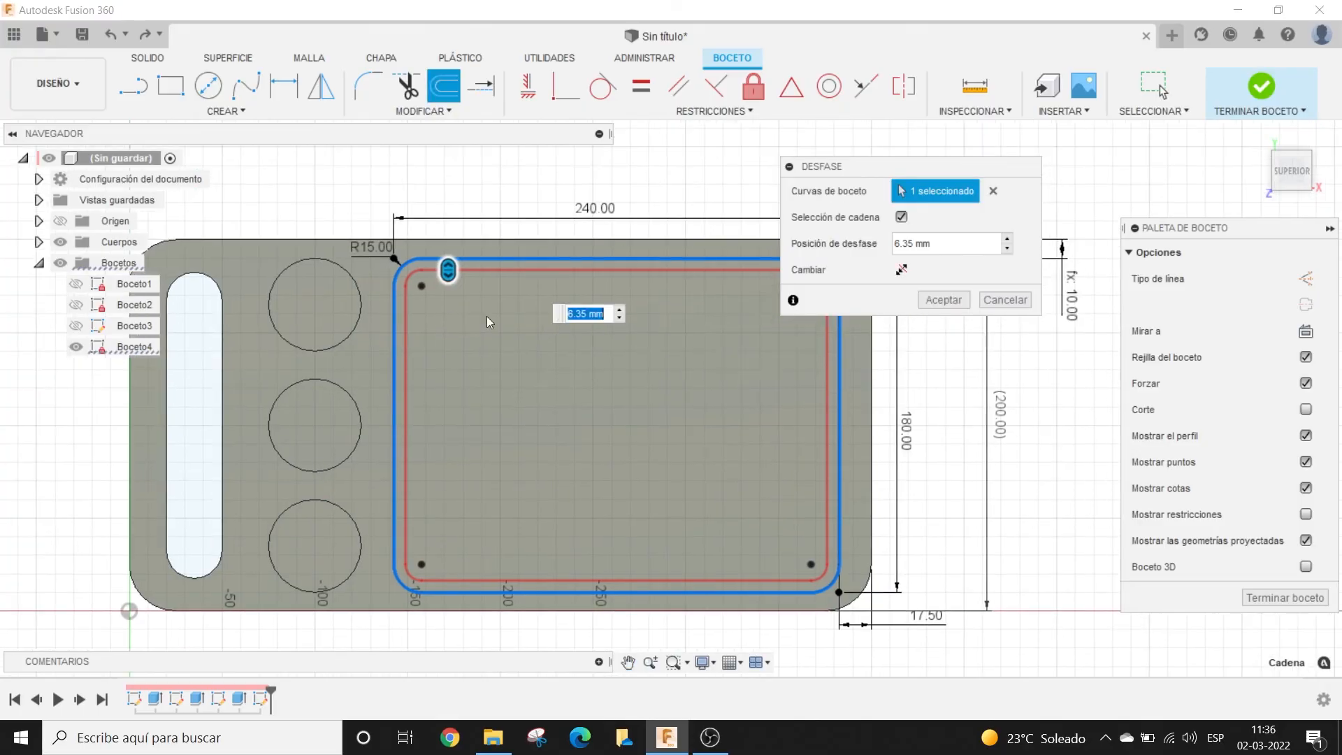
pyautogui.click(930, 299)
pyautogui.scroll(-1, 648, 359)
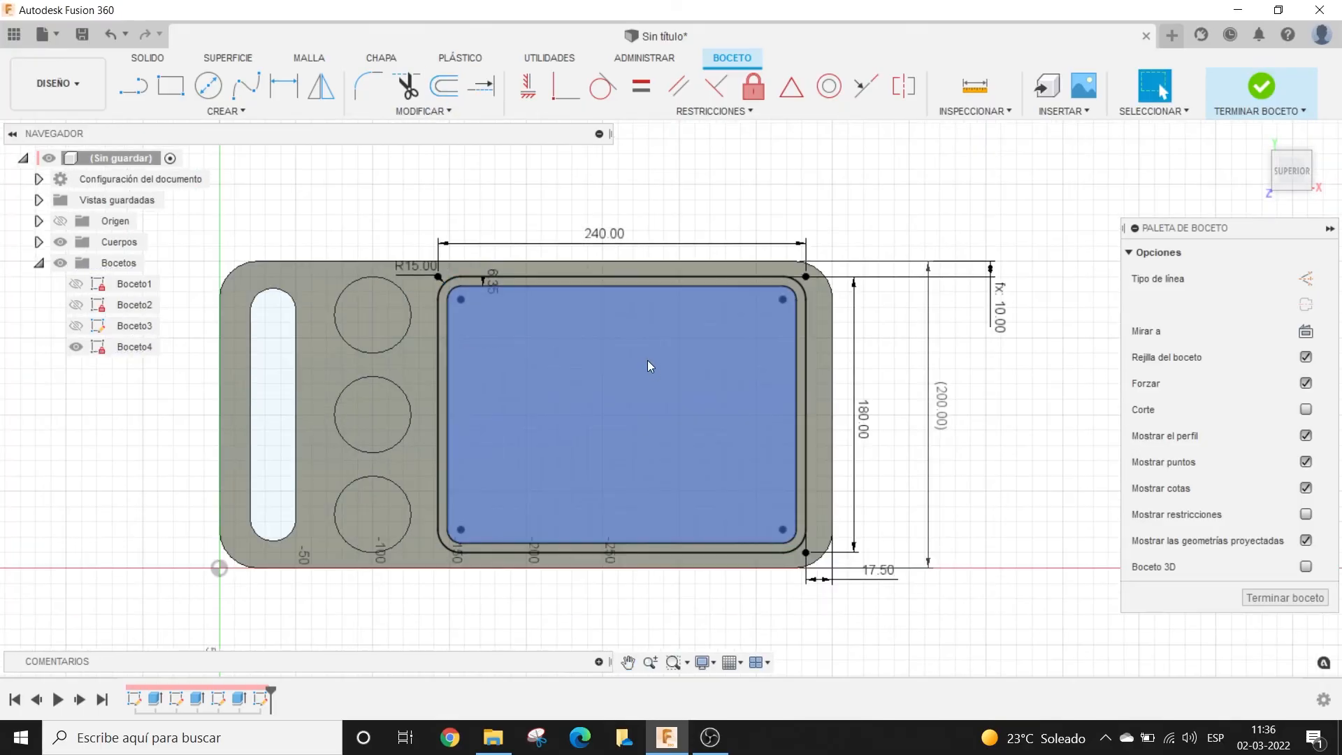
# Step: Collapse the sketch palette and rotate the top view a quarter turn so the plate stands upright
pyautogui.scroll(4, 448, 283)
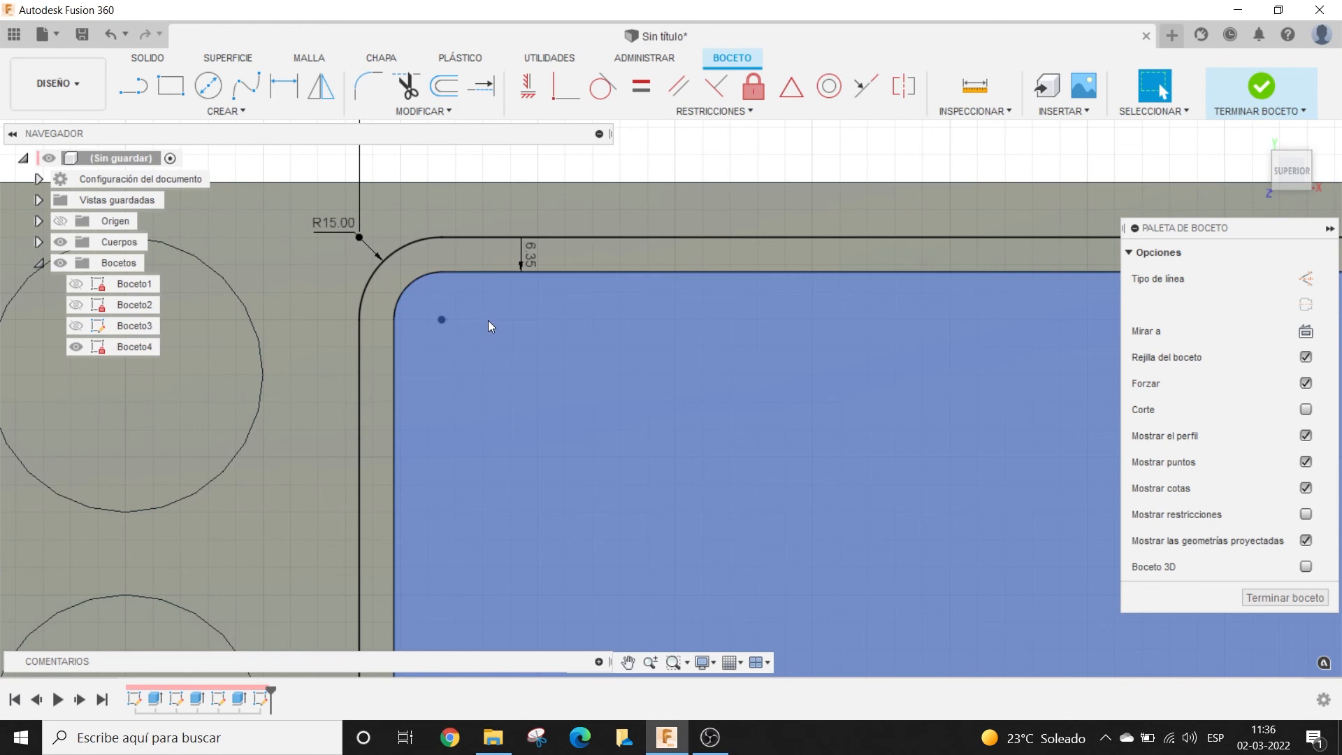
pyautogui.scroll(-1, 495, 320)
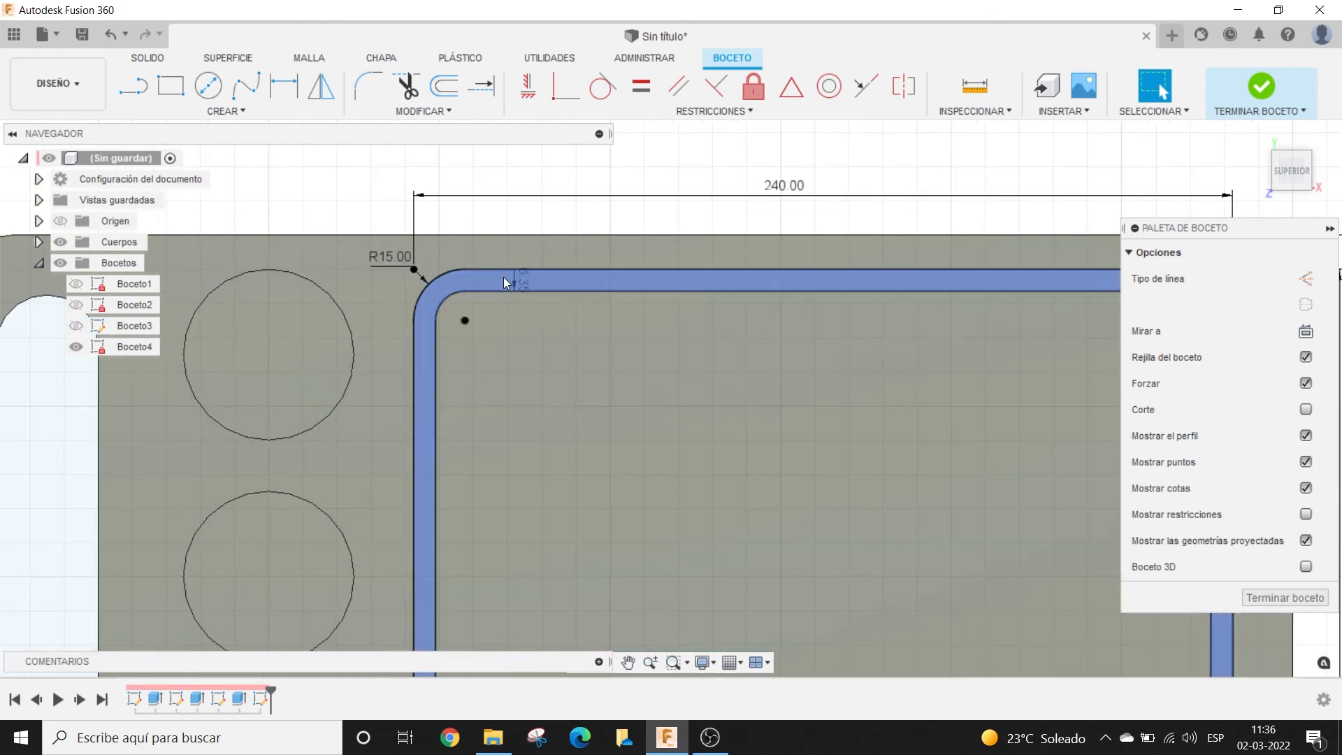
pyautogui.scroll(2, 514, 287)
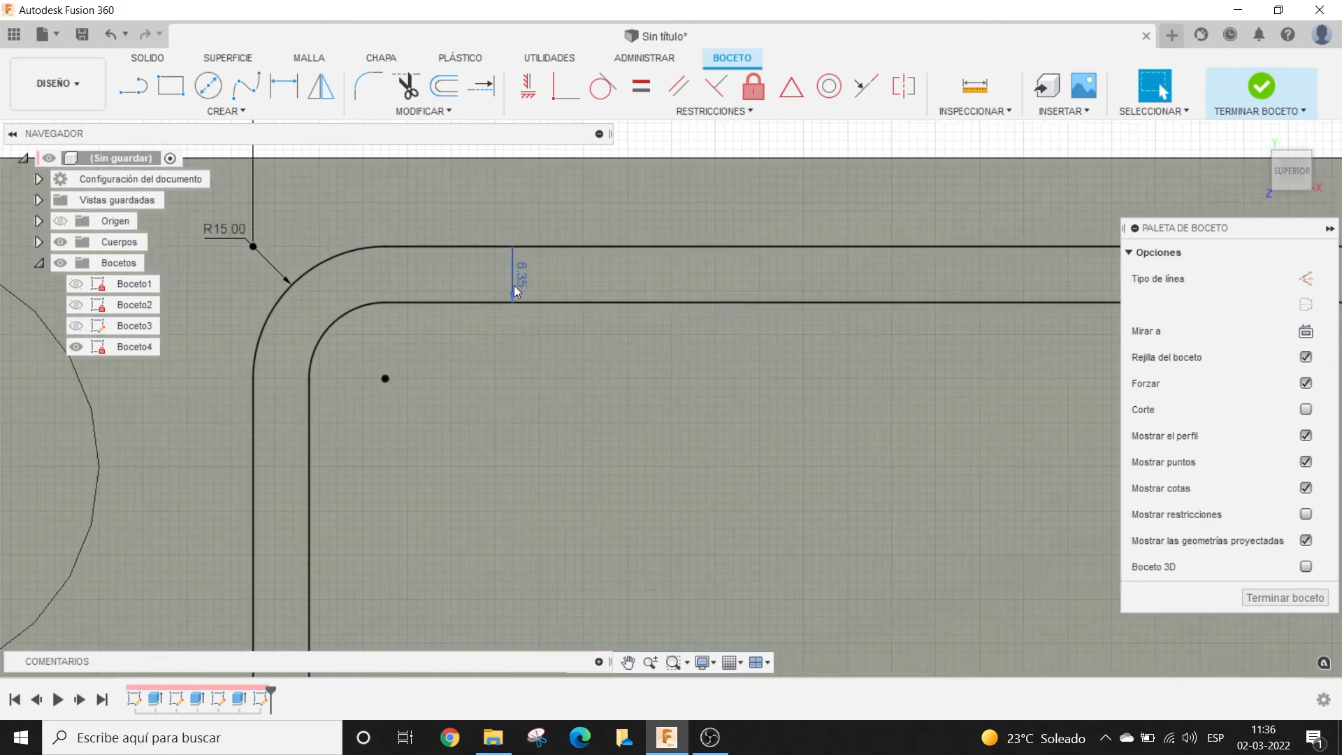
pyautogui.scroll(-3, 514, 300)
pyautogui.moveTo(645, 386); pyautogui.dragTo(630, 314, button='middle')
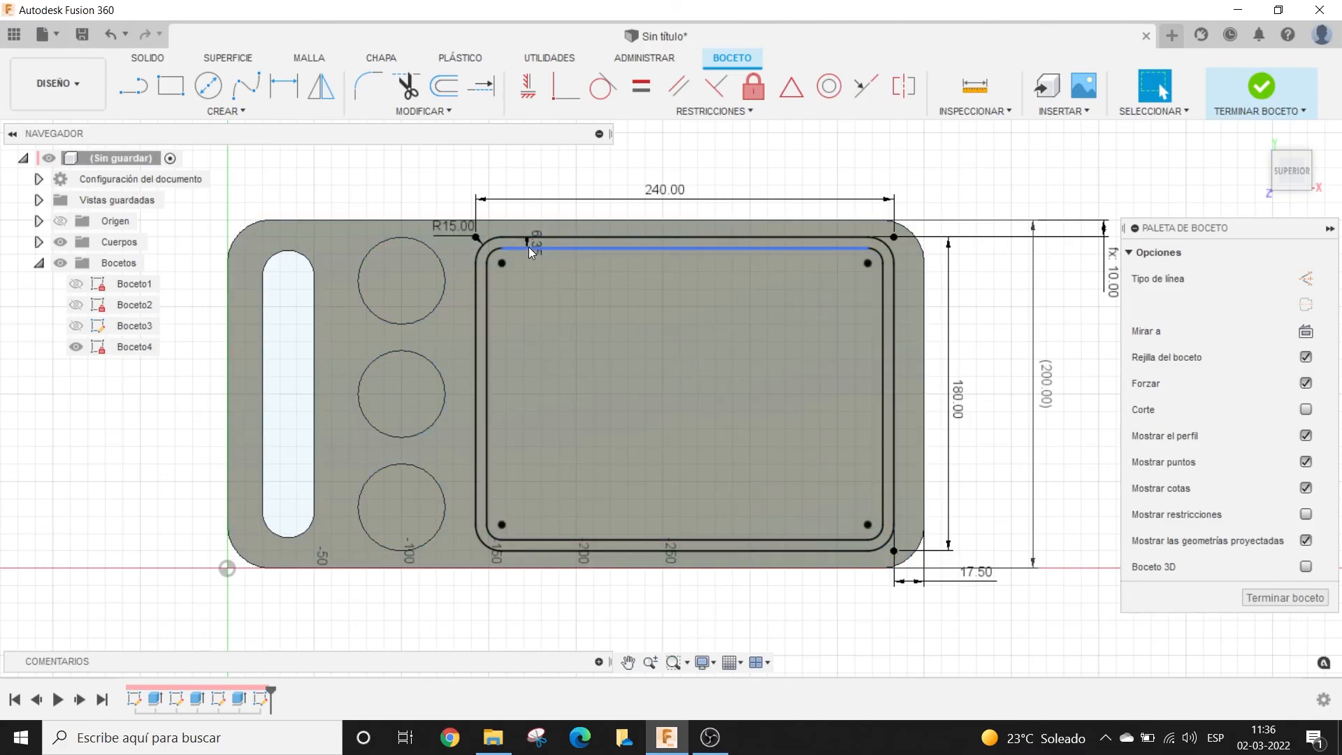
pyautogui.scroll(2, 676, 341)
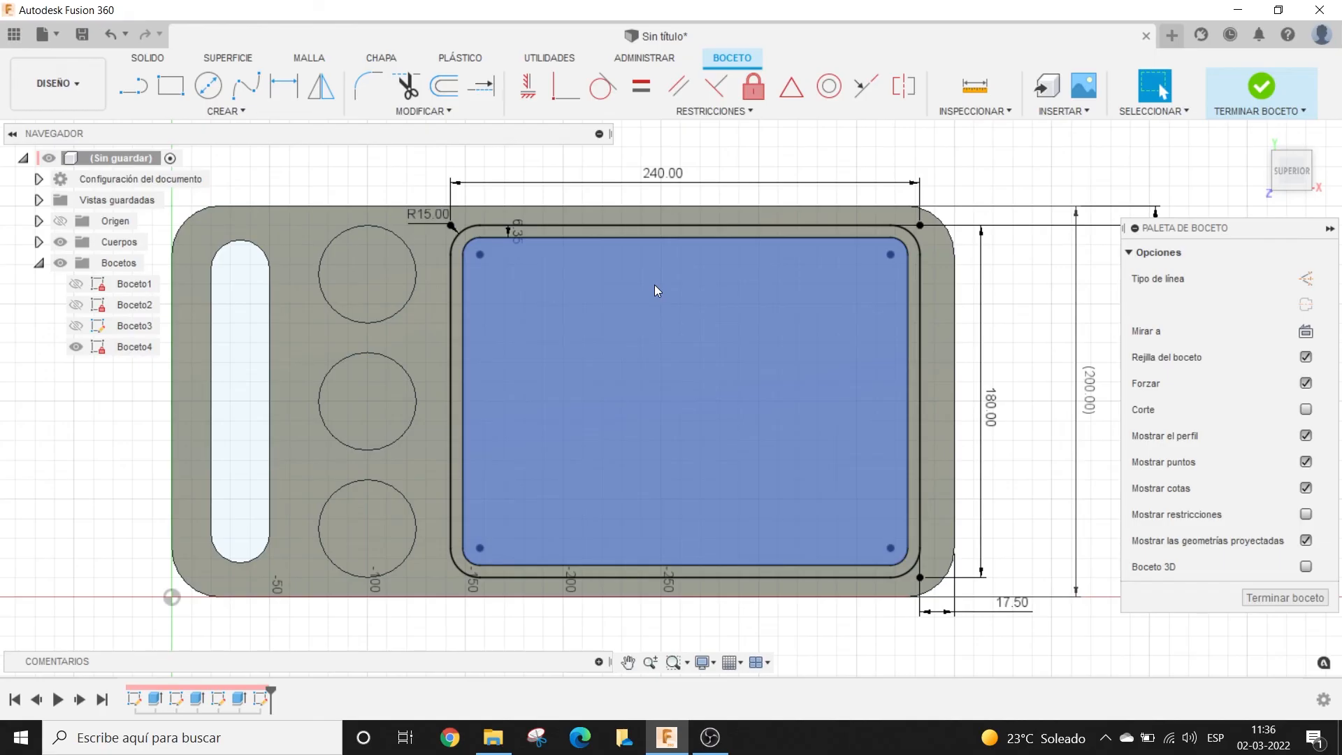
pyautogui.click(1330, 229)
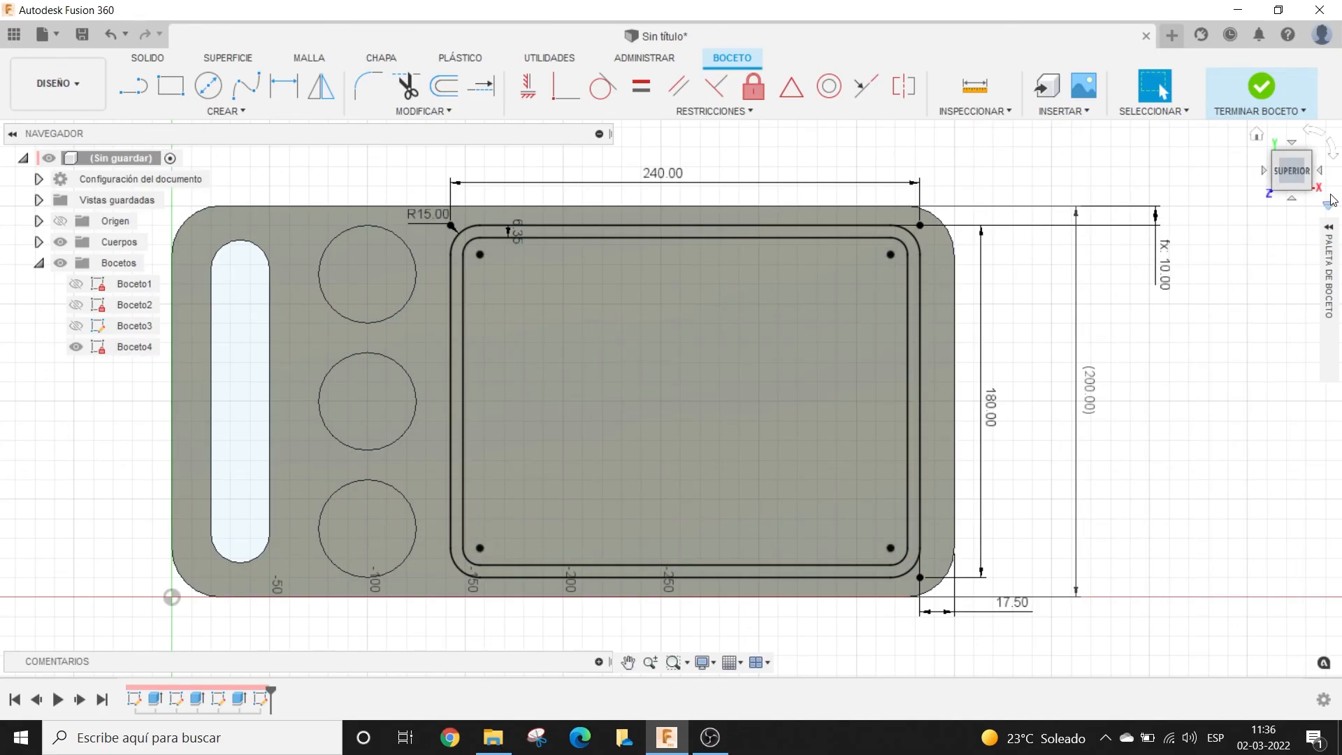
pyautogui.click(1332, 153)
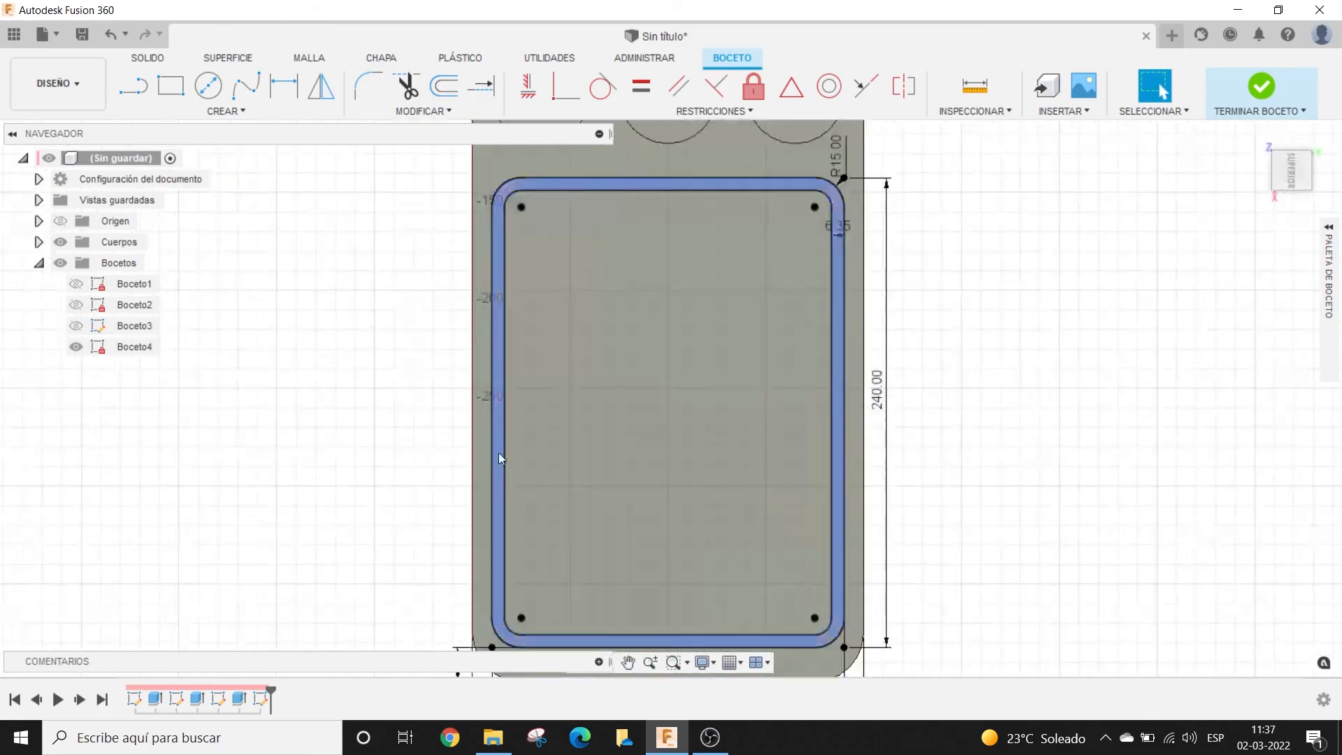
pyautogui.scroll(3, 682, 320)
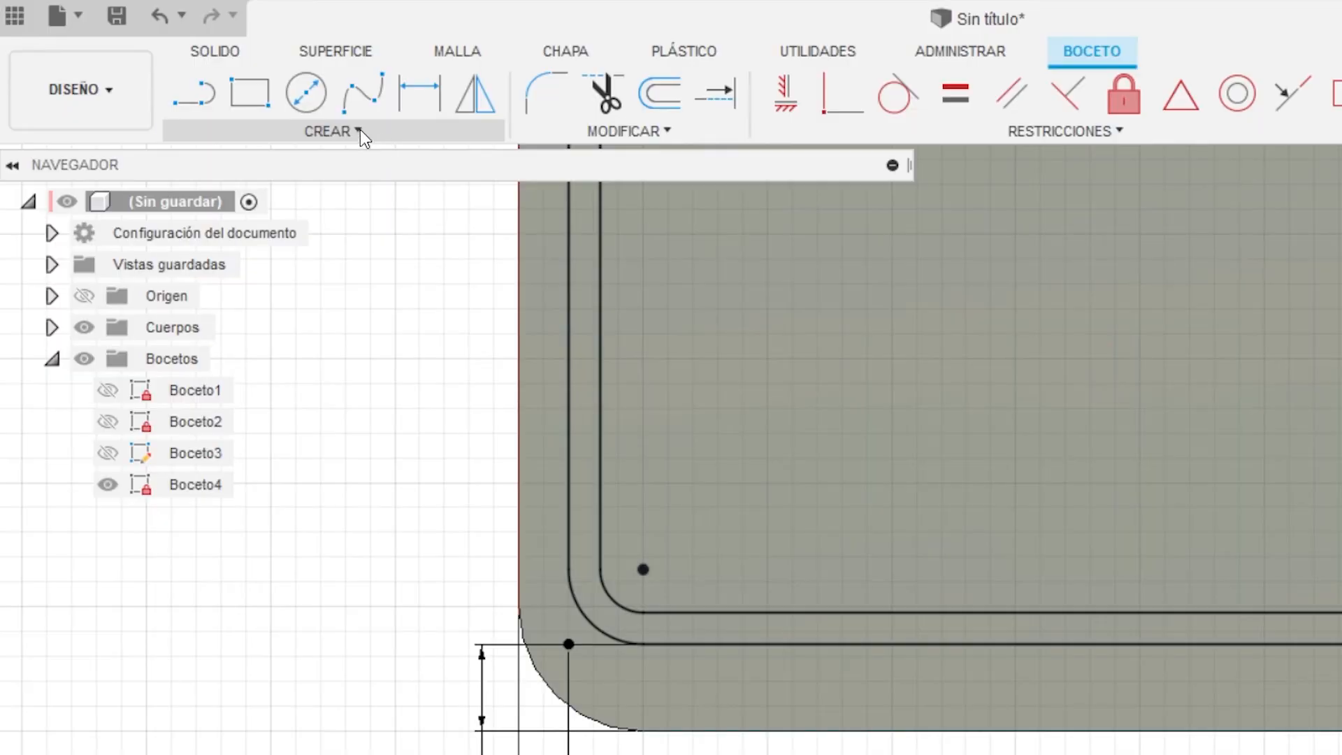
# Step: Create a sketch text reading "Cimech 3D" in a frame drawn across the lower part of the inner rectangle
pyautogui.click(243, 112)
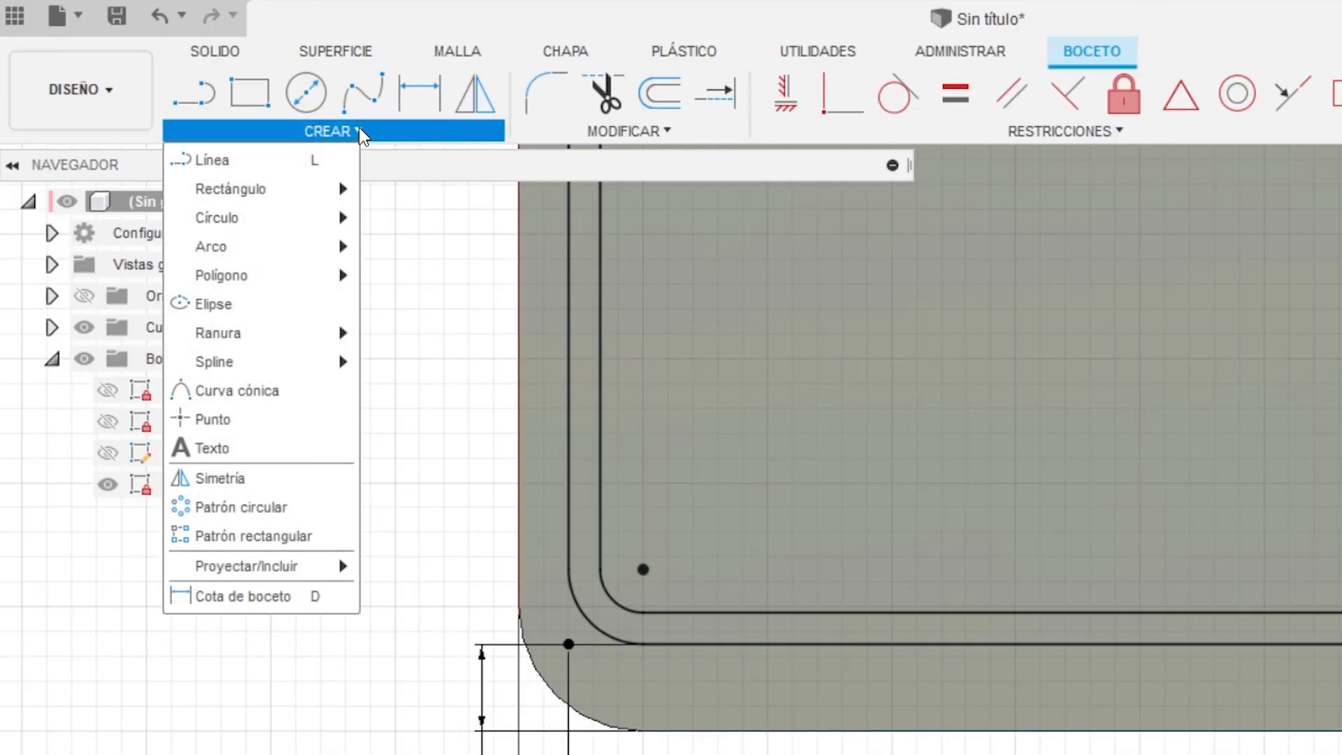
pyautogui.click(234, 447)
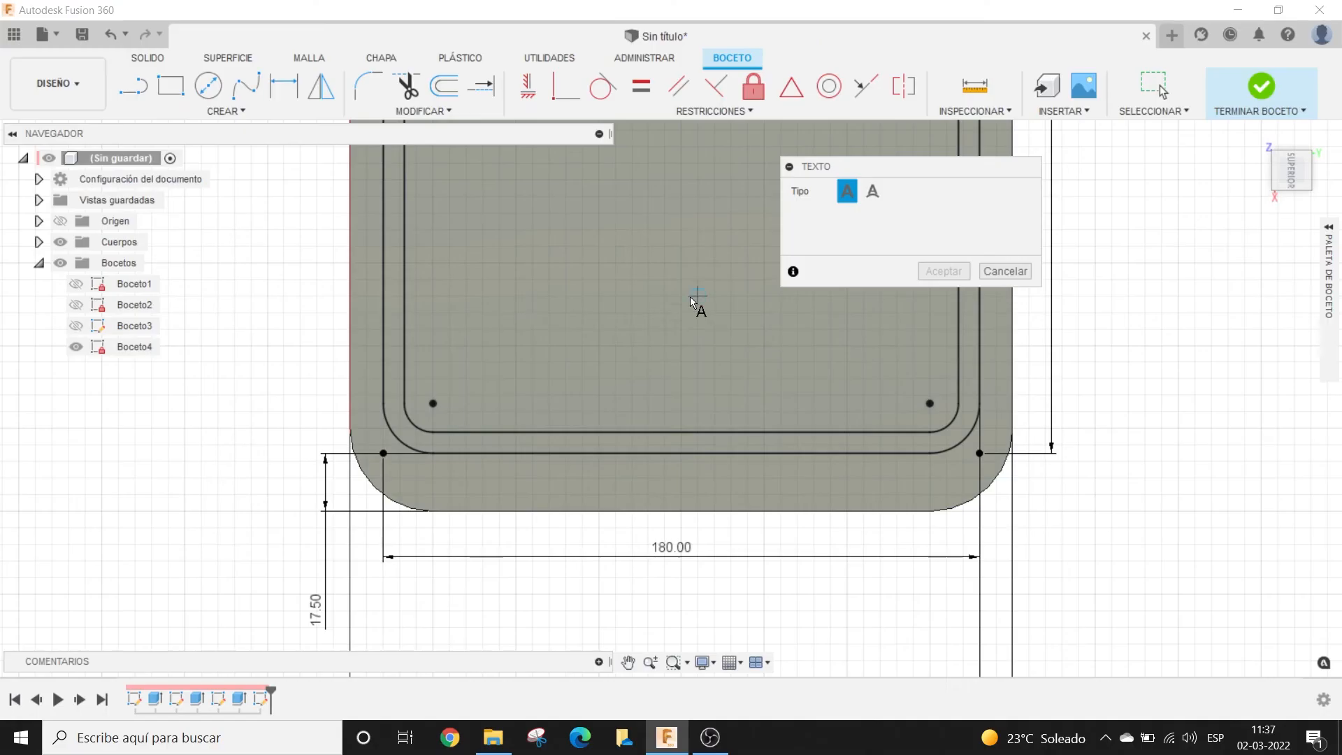
pyautogui.moveTo(690, 298); pyautogui.dragTo(616, 408, button='middle')
pyautogui.click(350, 333)
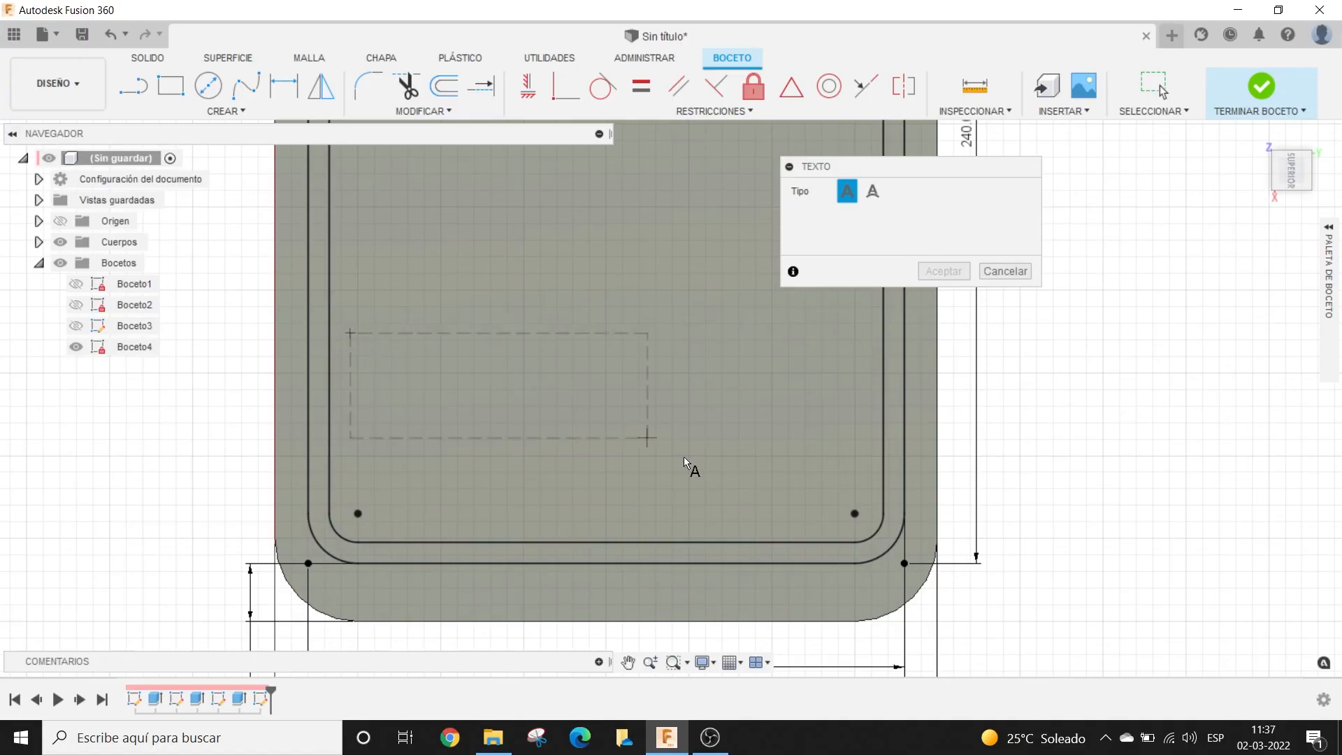
pyautogui.click(823, 504)
pyautogui.write('Cimech')
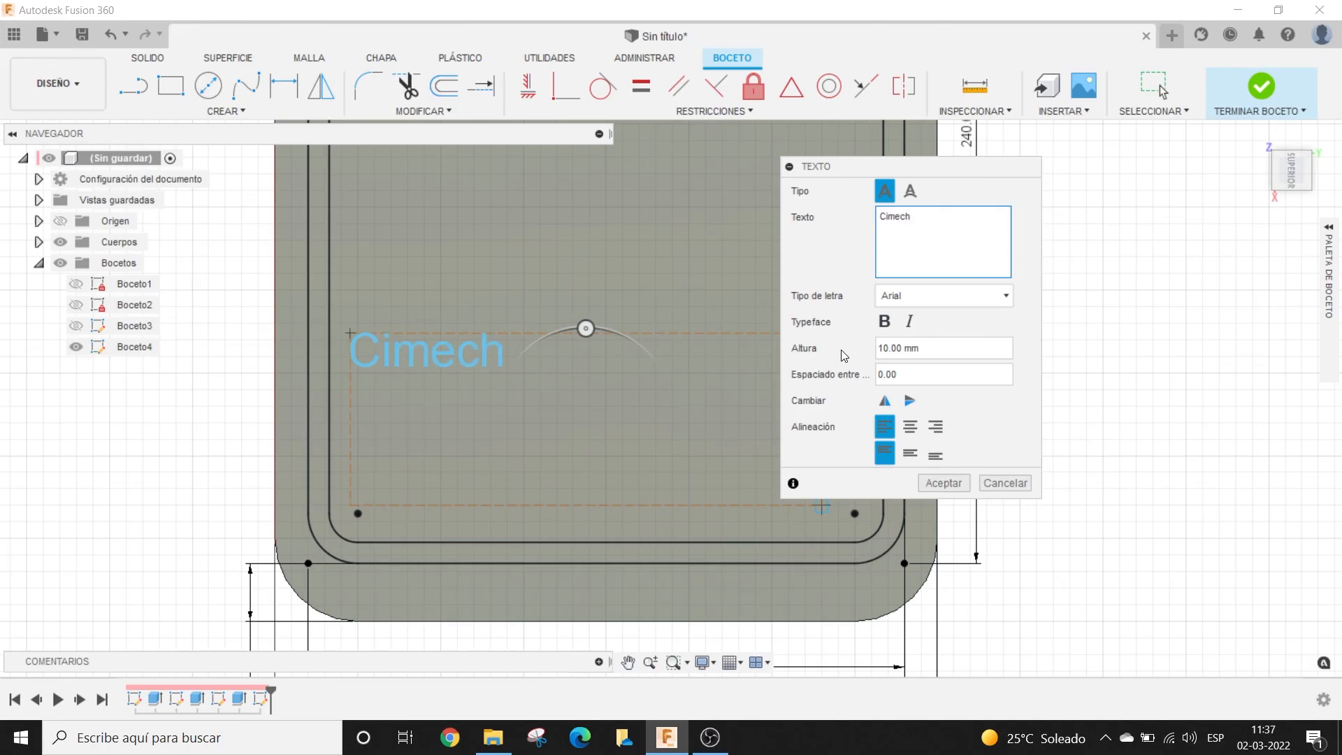
pyautogui.write(' 3D')
# Step: Set the text height to 20 mm and accept the text
pyautogui.moveTo(941, 174); pyautogui.dragTo(1085, 167)
pyautogui.moveTo(1029, 341); pyautogui.dragTo(1021, 341)
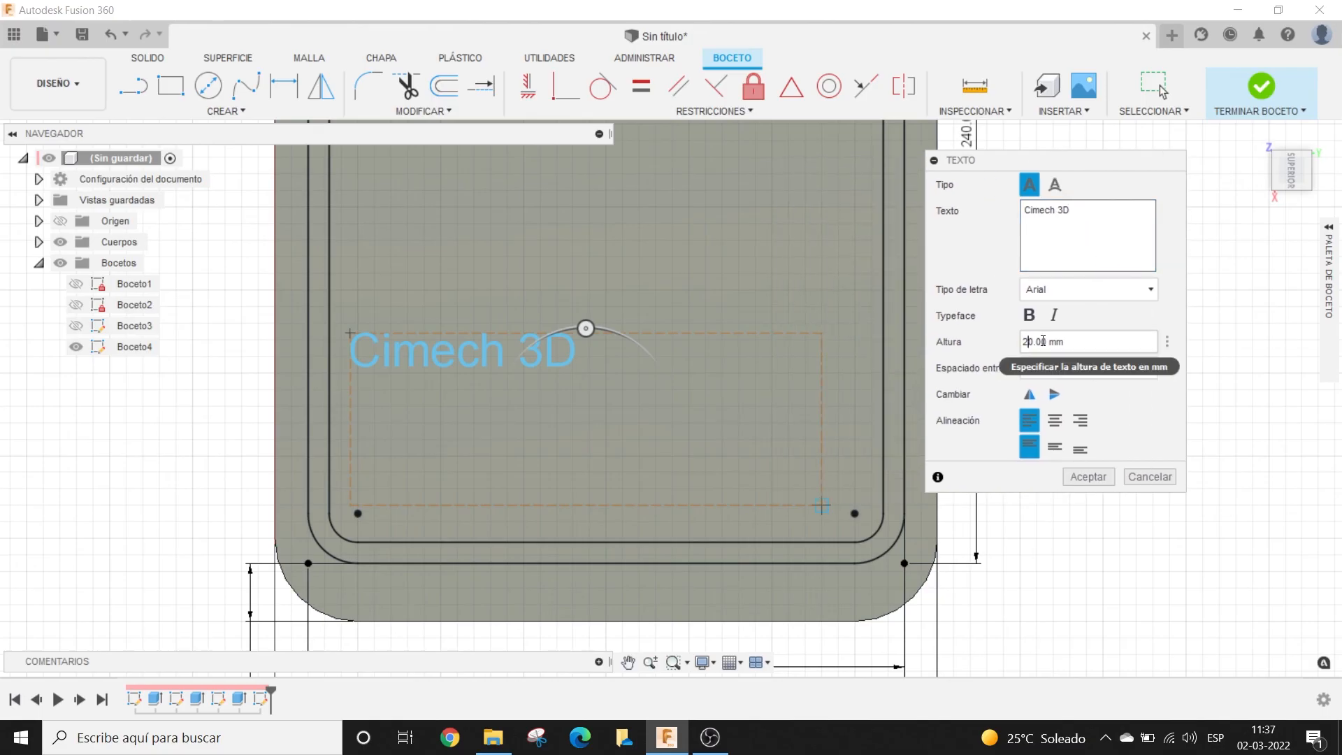
pyautogui.click(1087, 477)
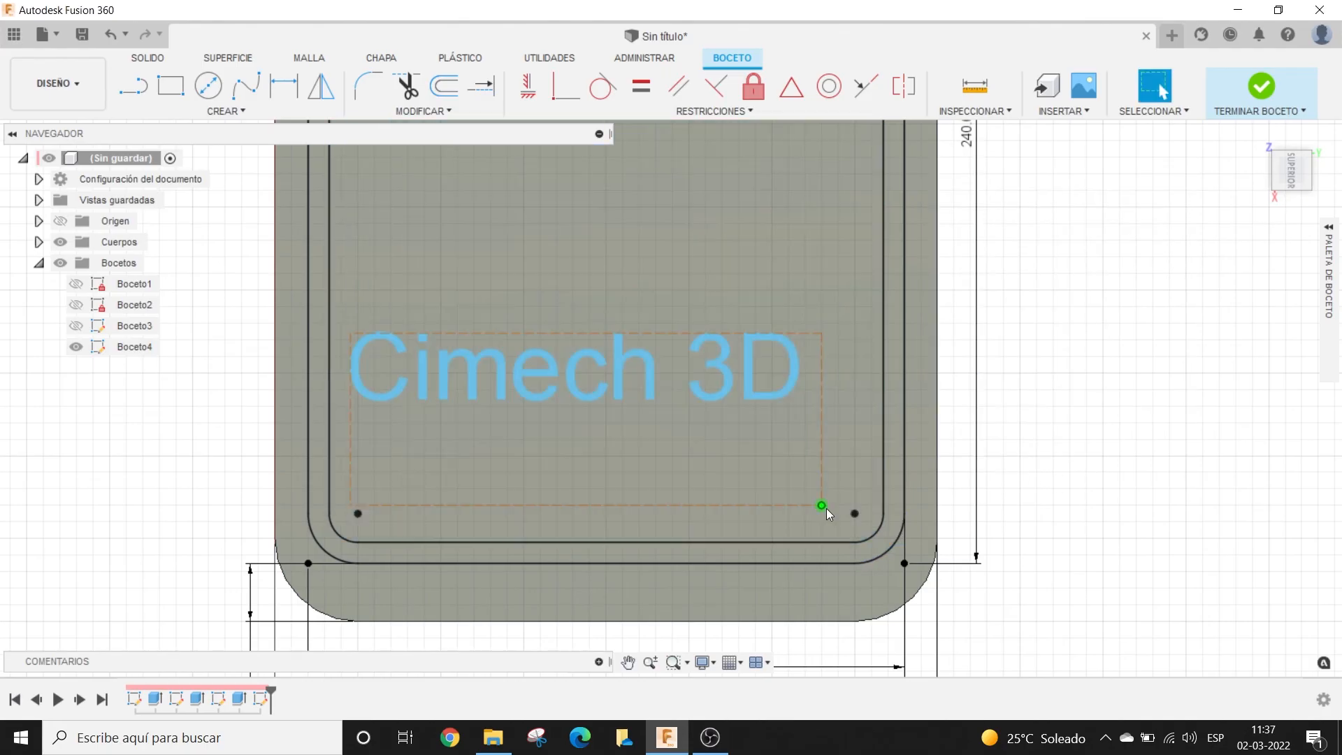
# Step: Shrink the text frame around the lettering to about 137 mm long and 24 mm high
pyautogui.click(821, 437)
pyautogui.moveTo(822, 408)
pyautogui.mouseDown()
pyautogui.moveTo(811, 418)
pyautogui.moveTo(805, 407)
pyautogui.mouseUp()
pyautogui.moveTo(661, 408); pyautogui.dragTo(569, 324, button='middle')
pyautogui.click(300, 249)
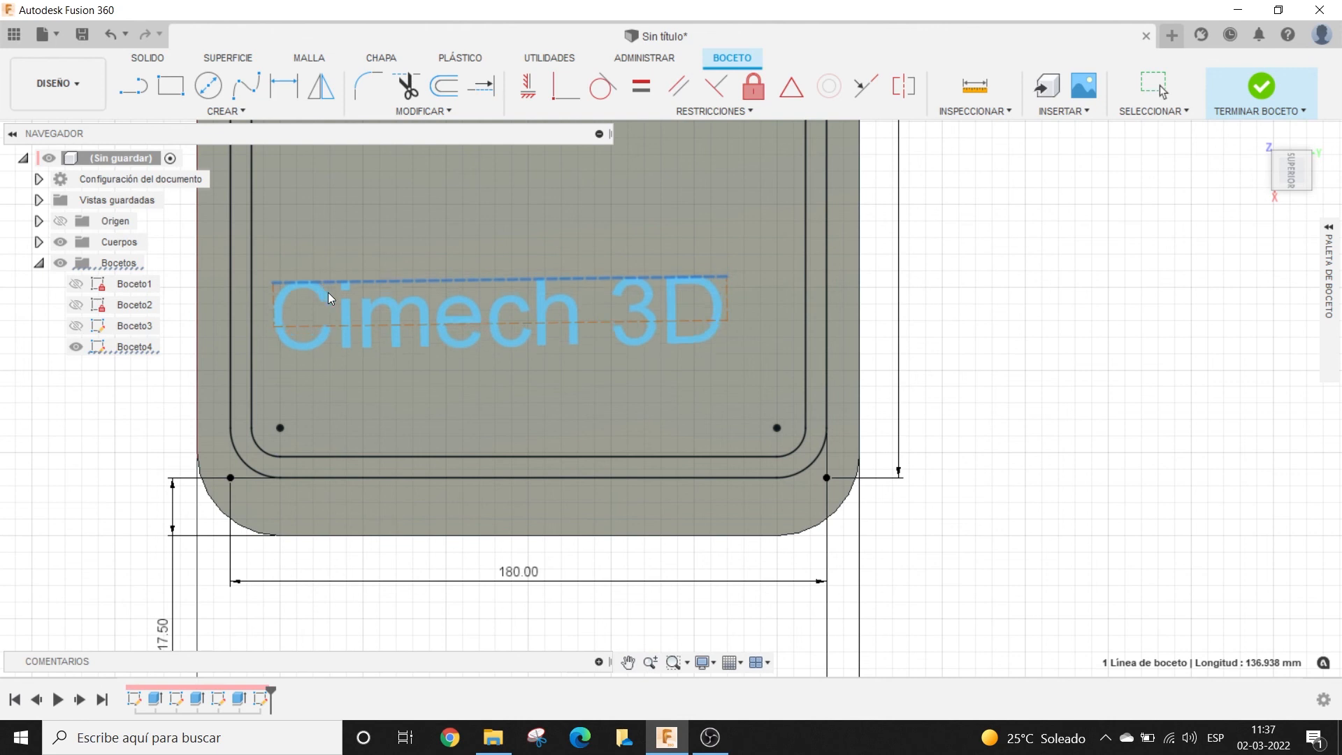
pyautogui.click(275, 267)
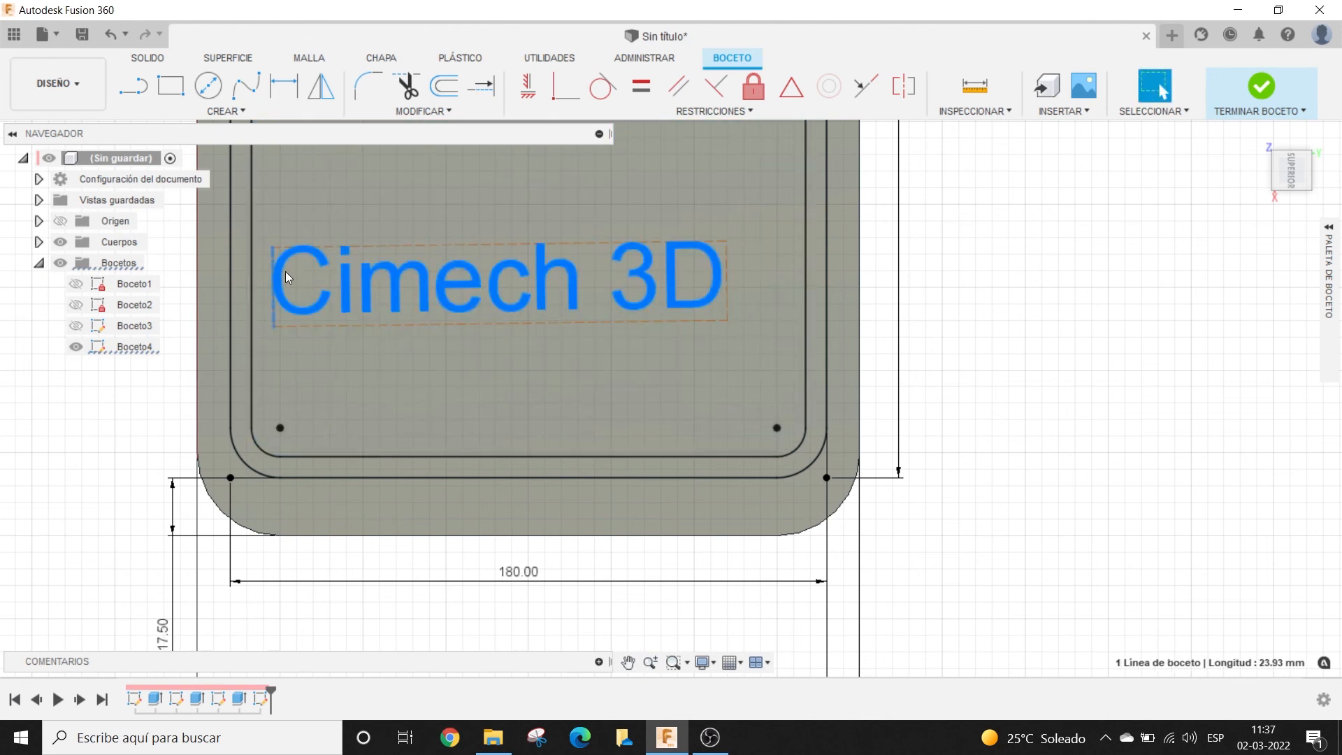
# Step: Dimension the short side of the text frame and set it to 22 mm
pyautogui.click(283, 86)
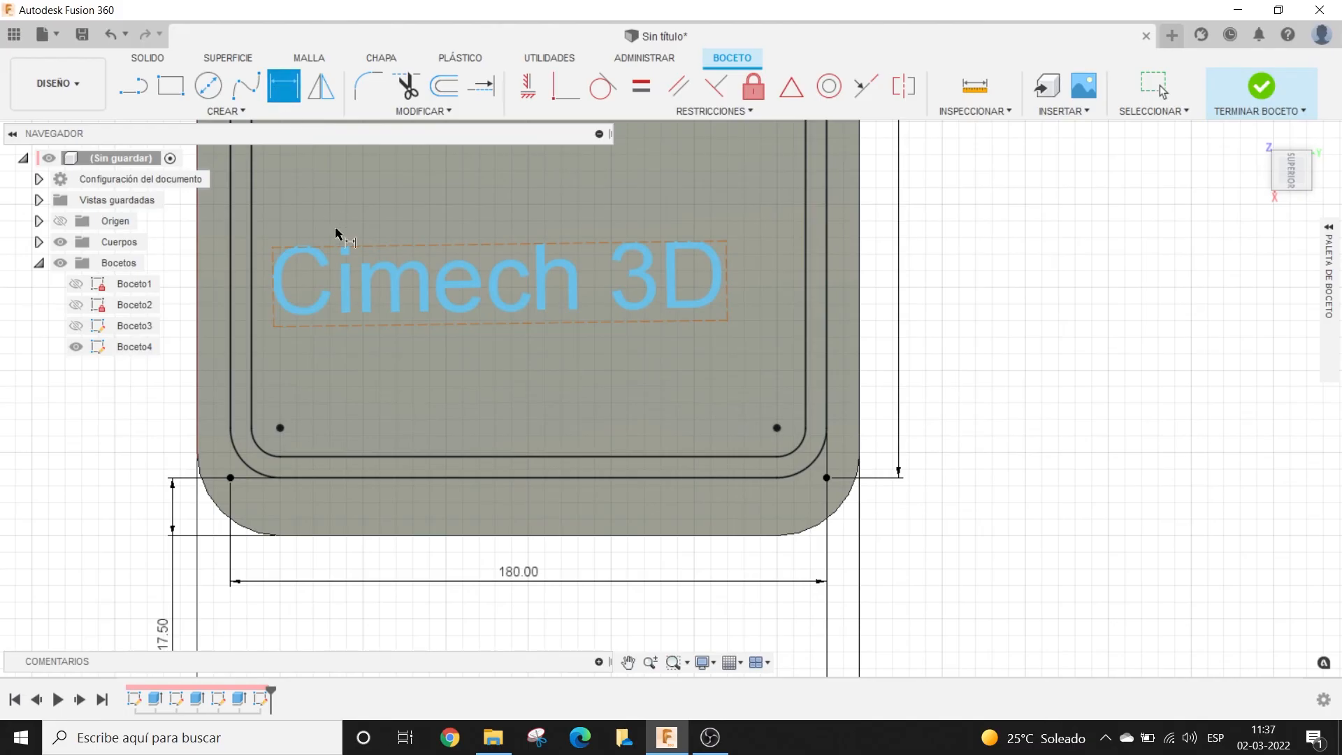
pyautogui.click(274, 278)
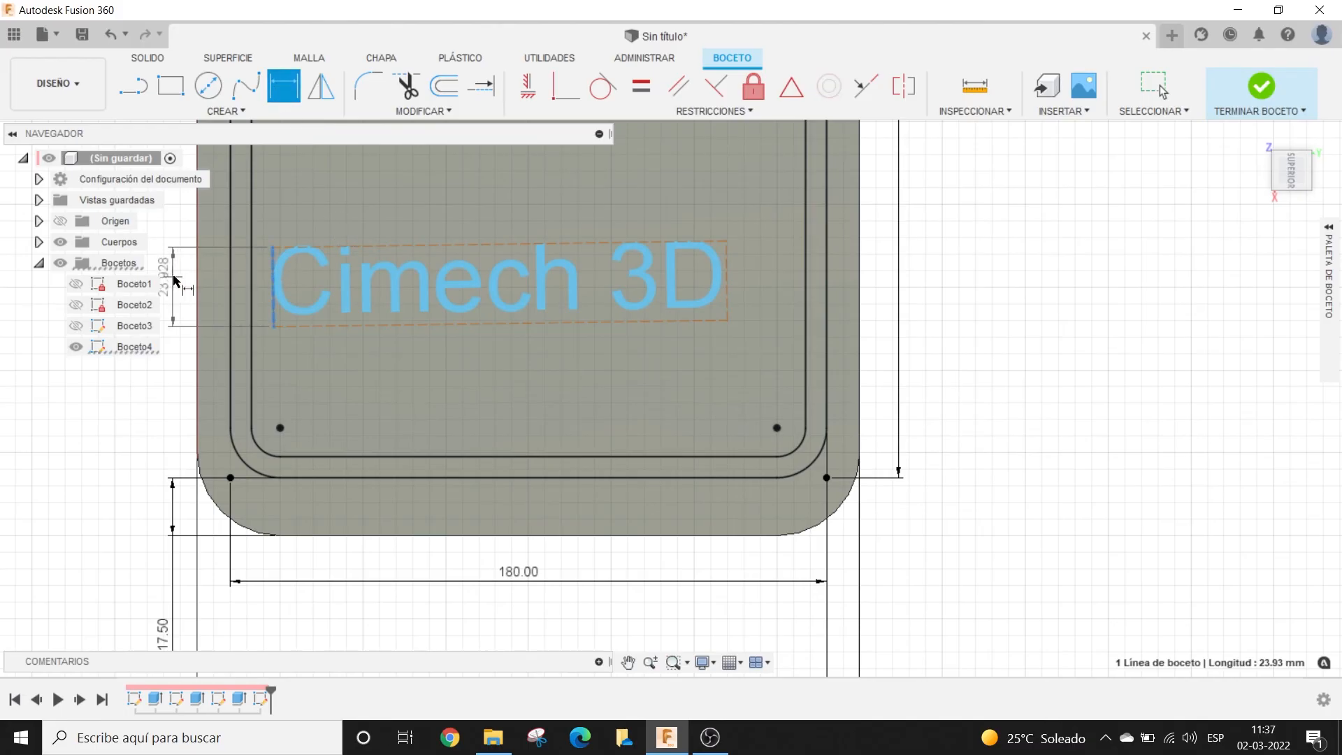
pyautogui.click(175, 280)
pyautogui.scroll(5, 520, 283)
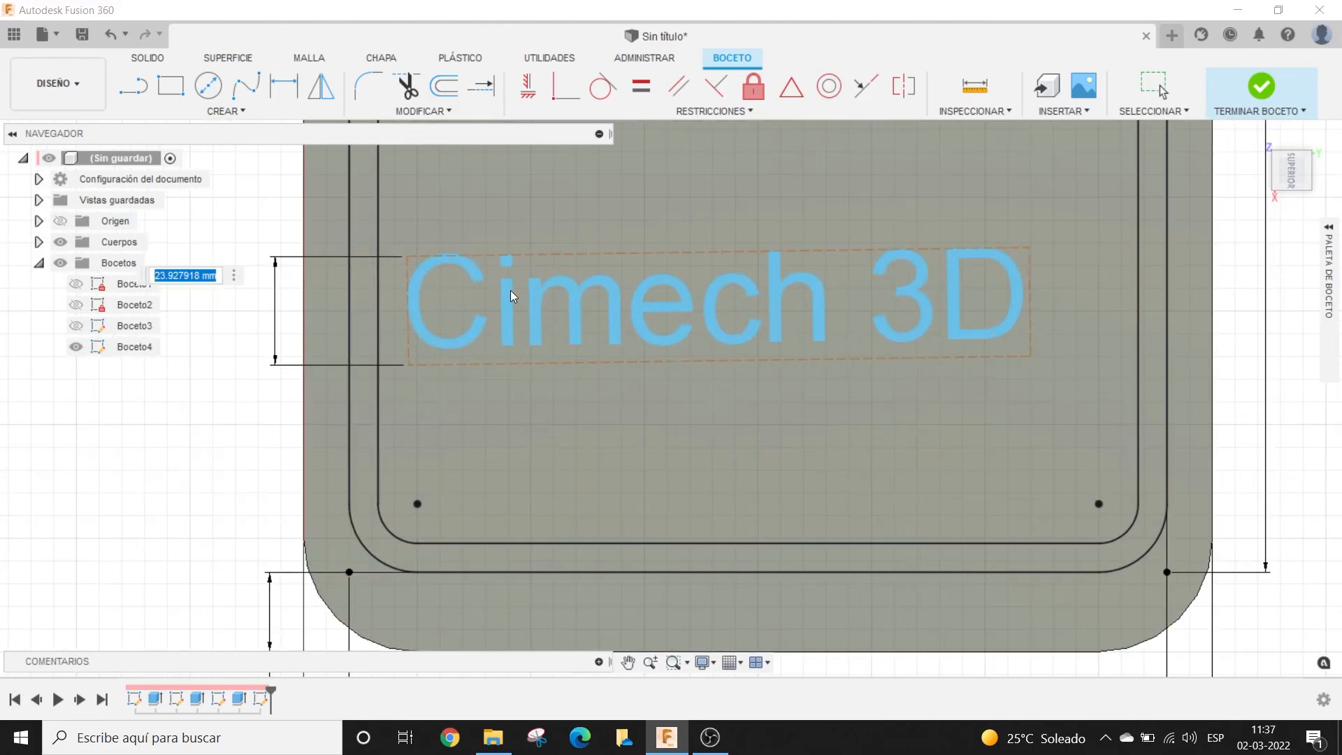
pyautogui.moveTo(510, 291); pyautogui.dragTo(556, 310, button='middle')
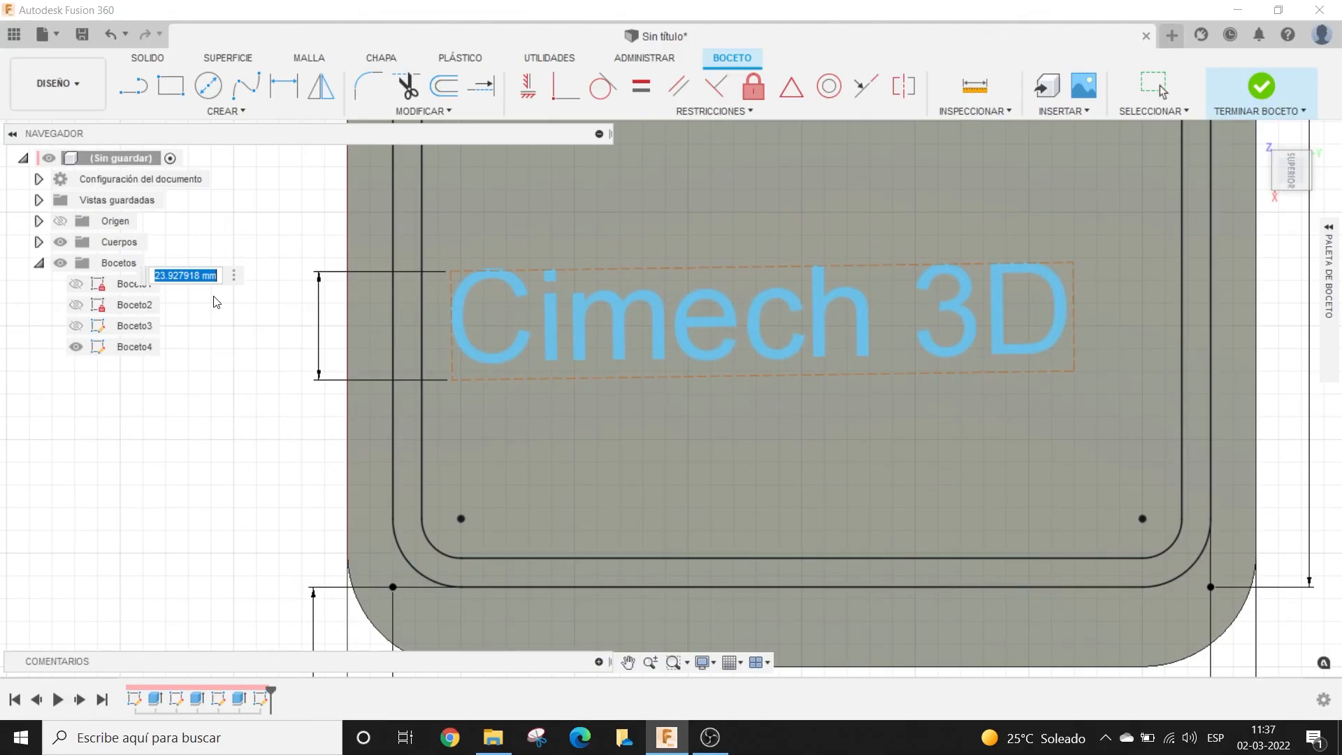
pyautogui.write('22')
pyautogui.press('Return')
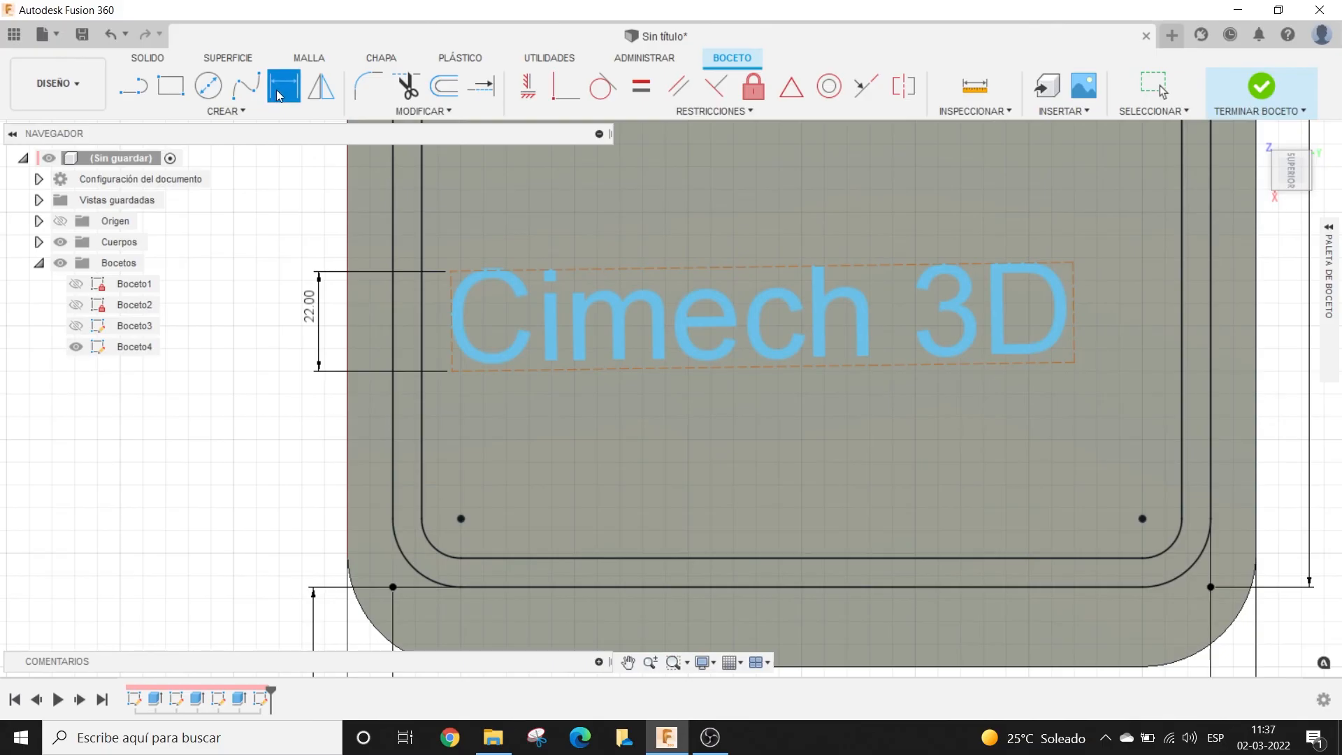
# Step: Dimension the lower long side of the text frame and set it to 135 mm
pyautogui.click(874, 366)
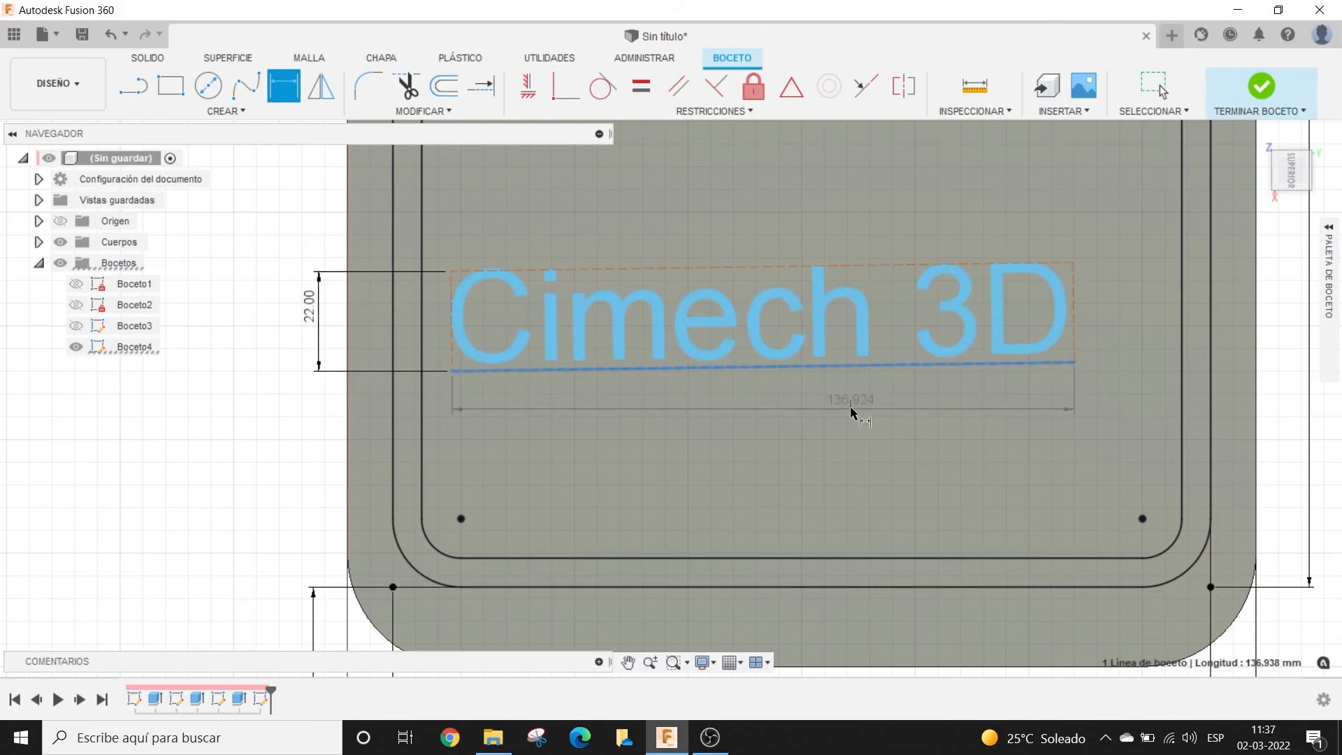
pyautogui.click(853, 409)
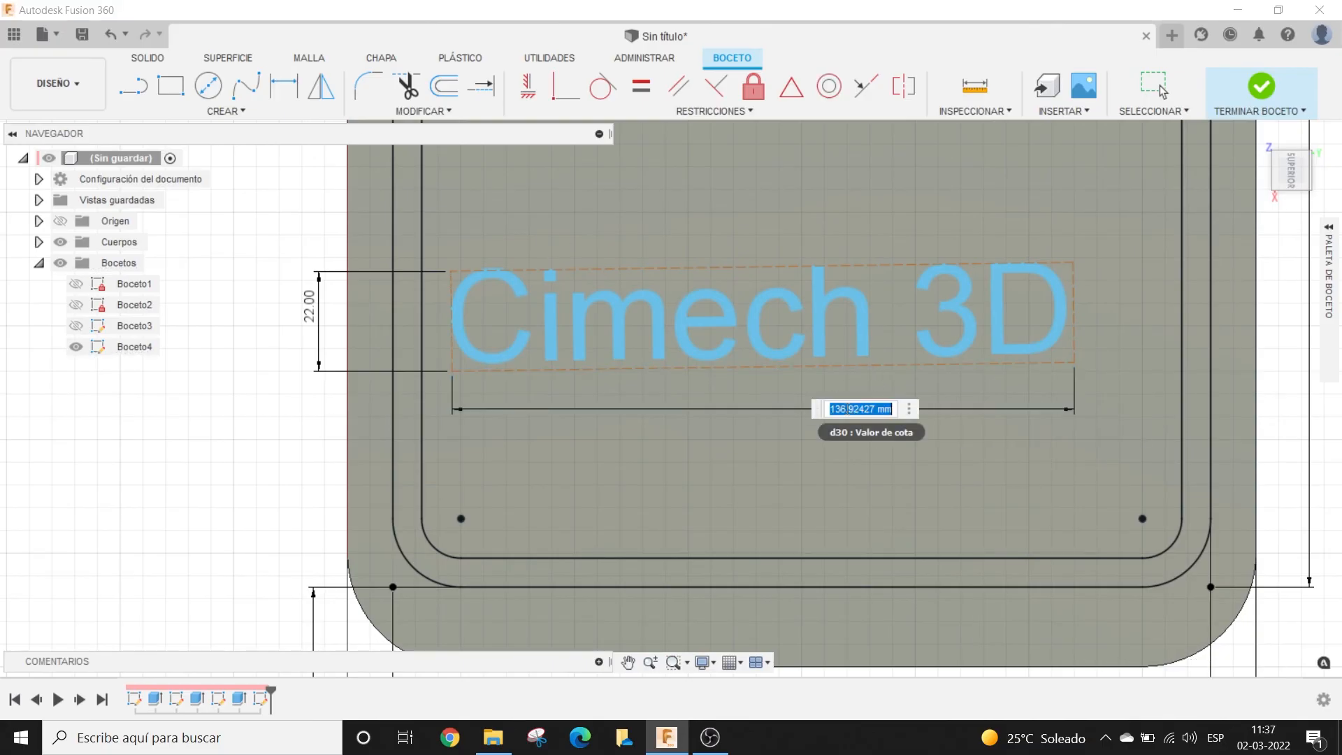
pyautogui.write('135')
pyautogui.press('Return')
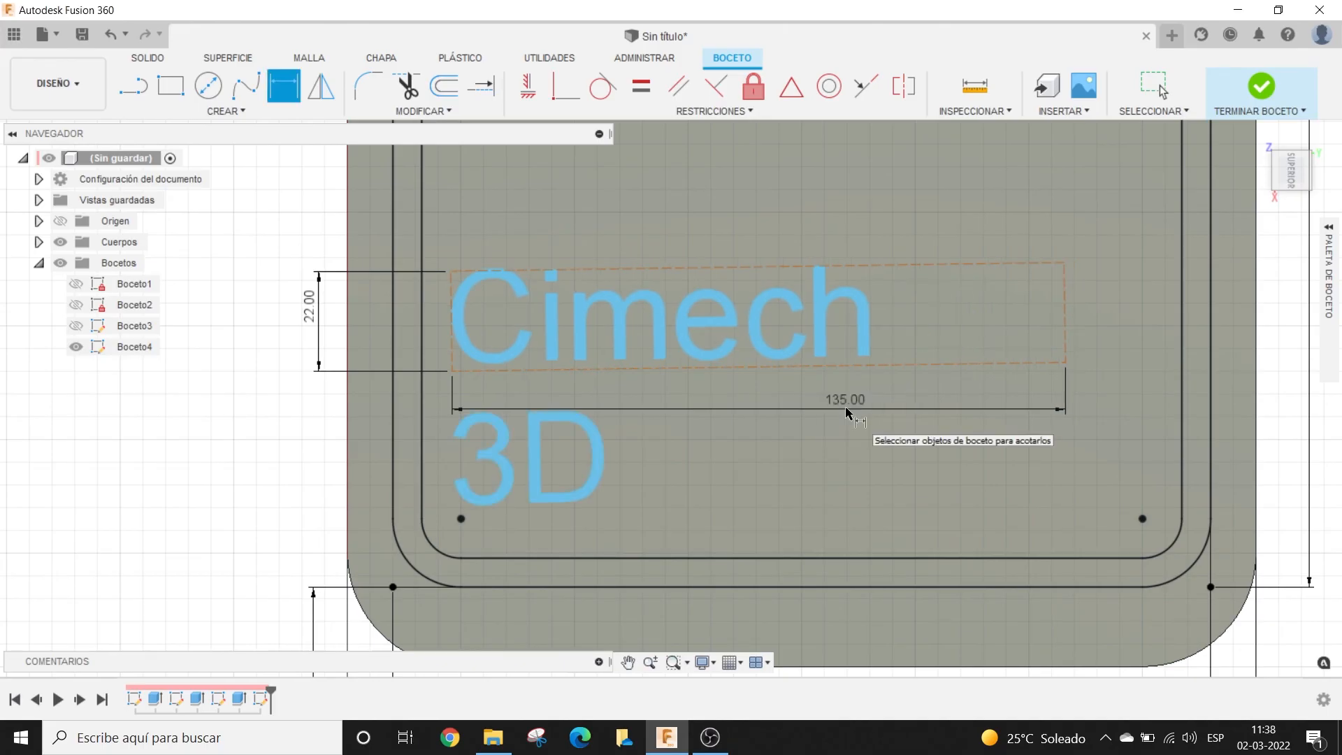
# Step: Change the text frame's length dimension to 136 mm so the lettering fits on one line
pyautogui.press('Escape')
pyautogui.doubleClick(842, 397)
pyautogui.write('136')
pyautogui.press('Return')
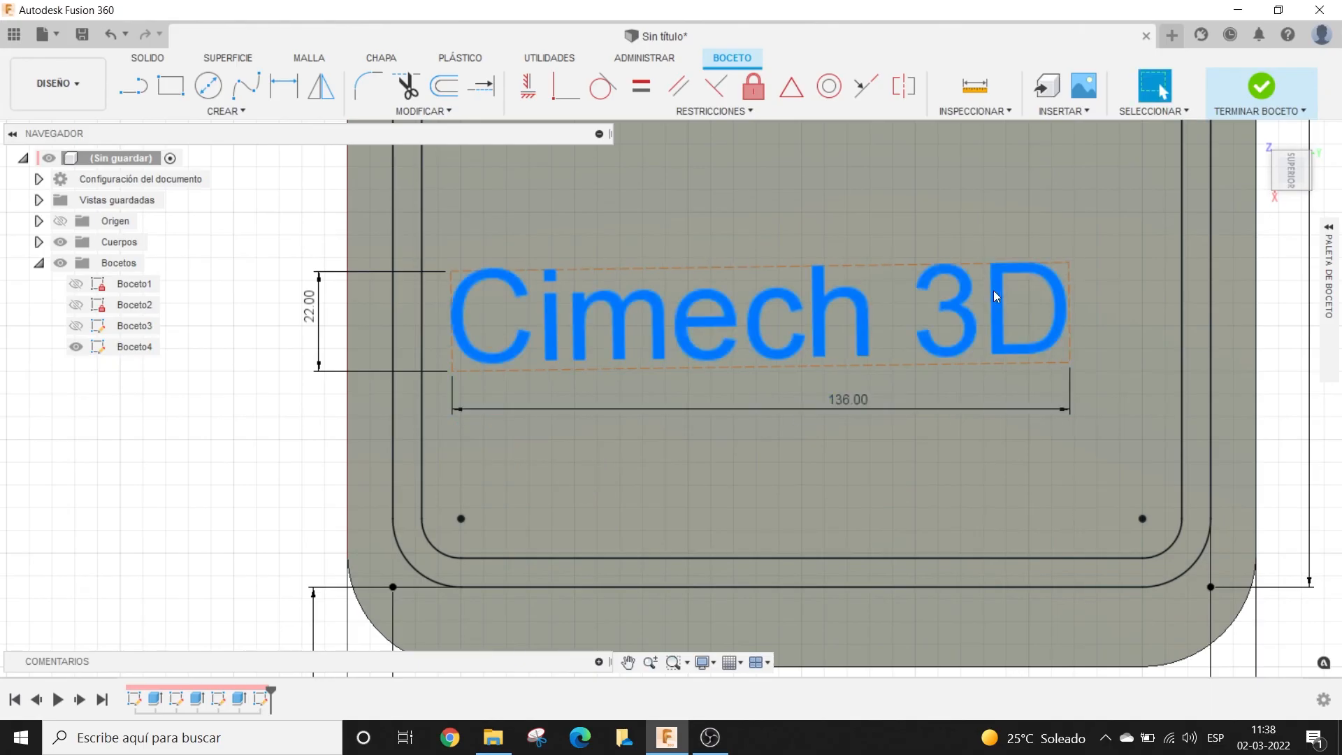
pyautogui.scroll(2, 870, 352)
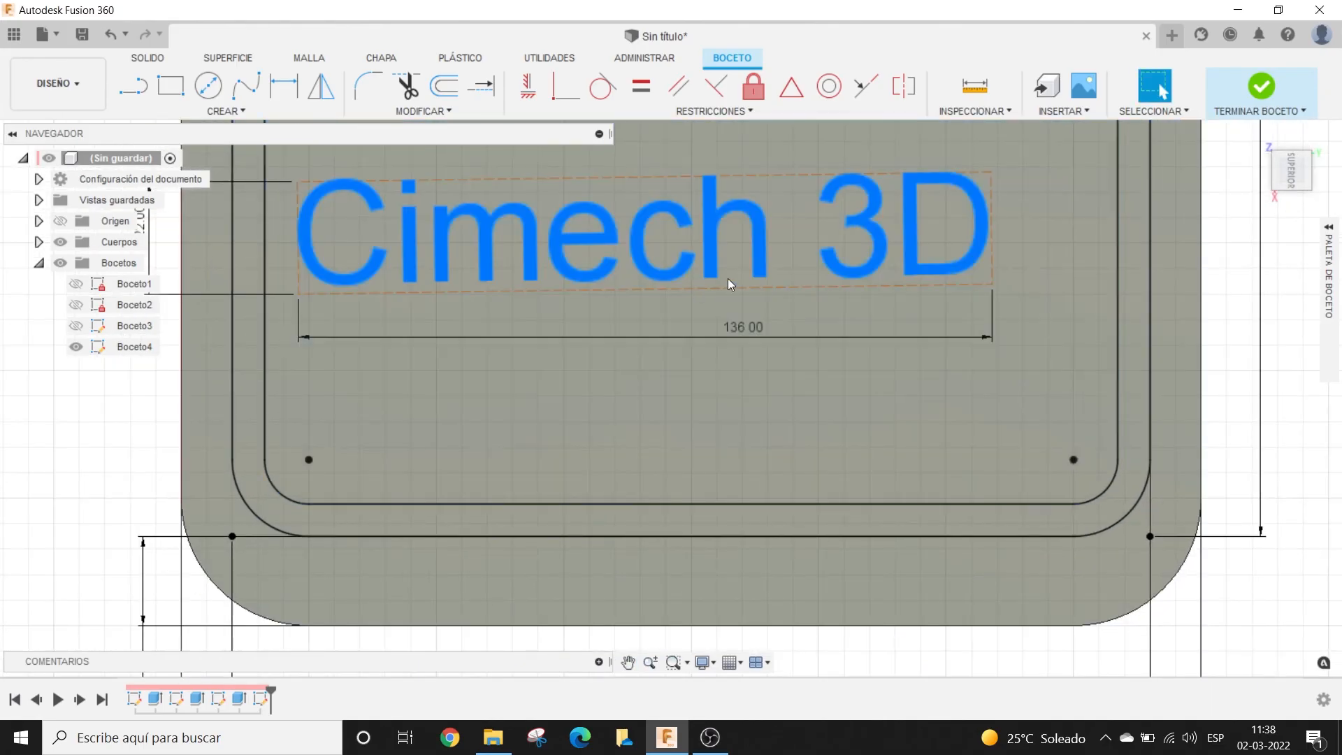
# Step: Move the "Cimech 3D" text toward the plate's lower end and constrain the frame's lower long side parallel to the plate's lower short edge
pyautogui.moveTo(643, 256); pyautogui.dragTo(698, 335)
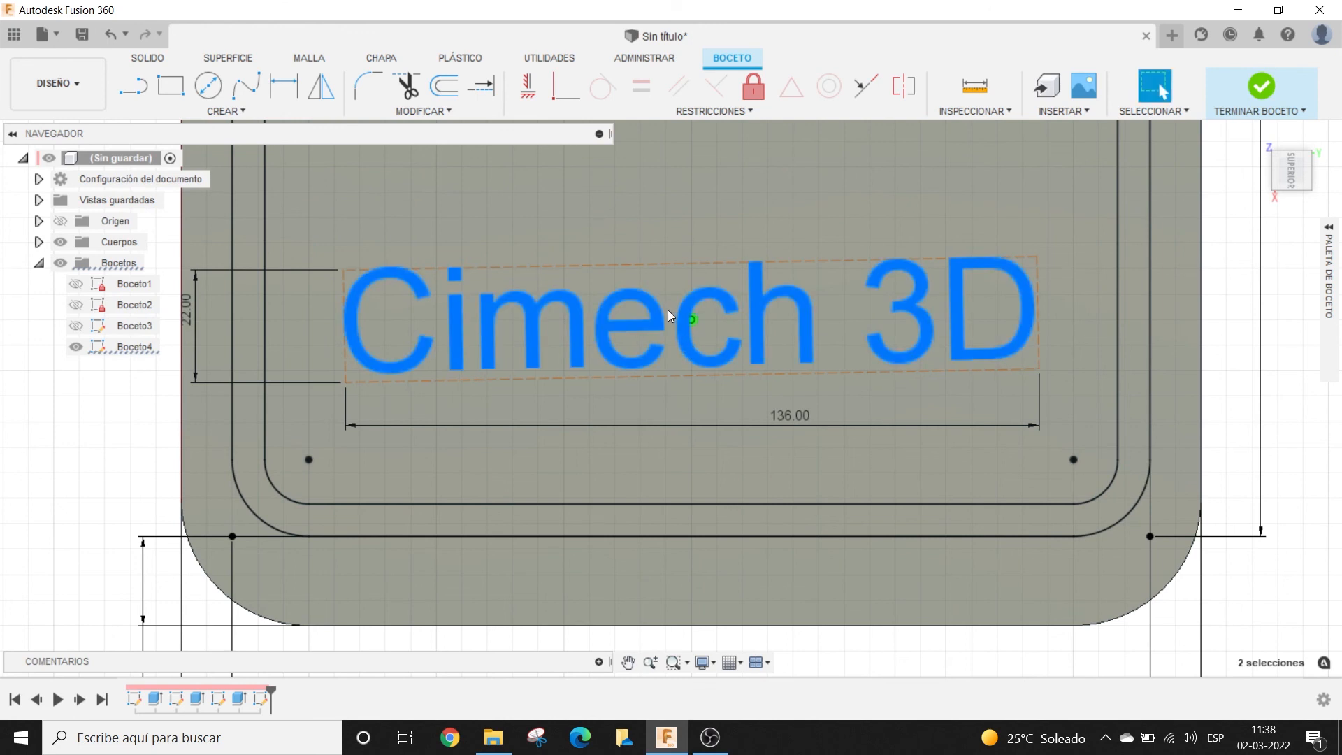
pyautogui.click(962, 241)
pyautogui.click(956, 246)
pyautogui.scroll(-1, 1200, 416)
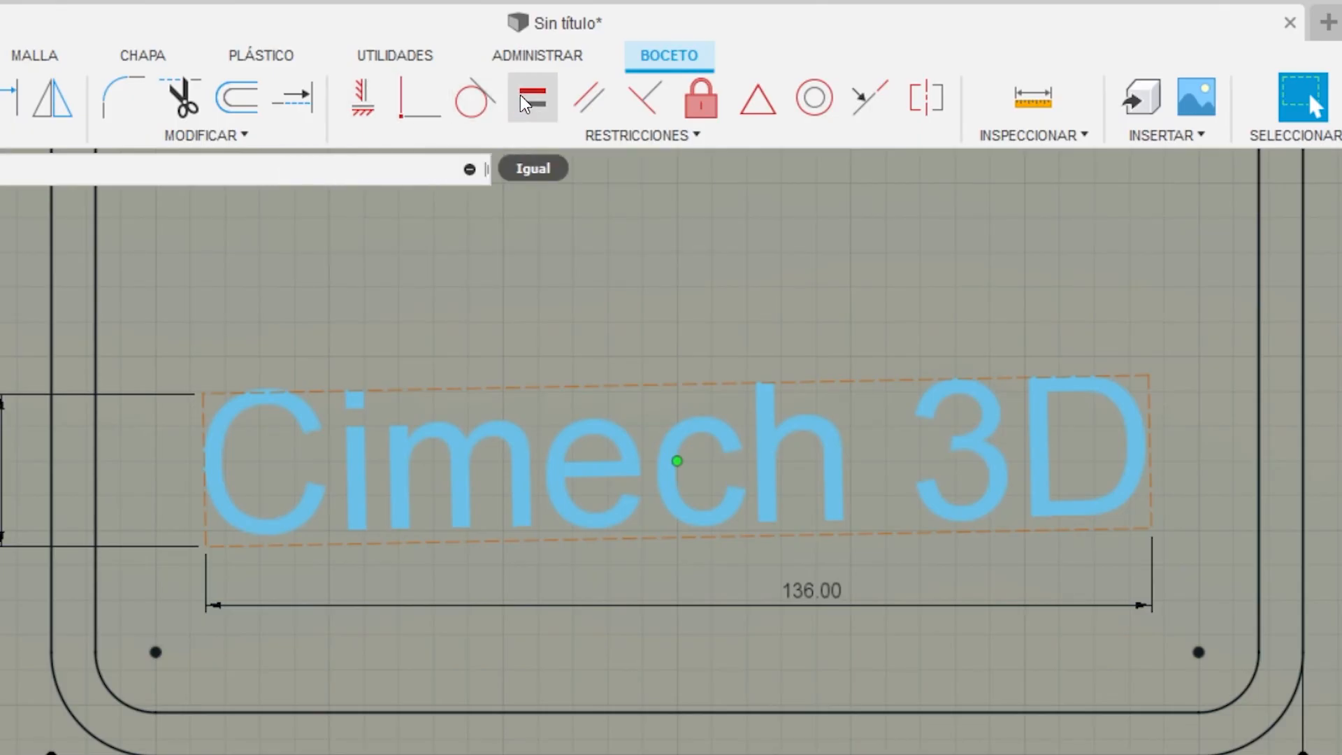
pyautogui.click(593, 105)
pyautogui.click(568, 543)
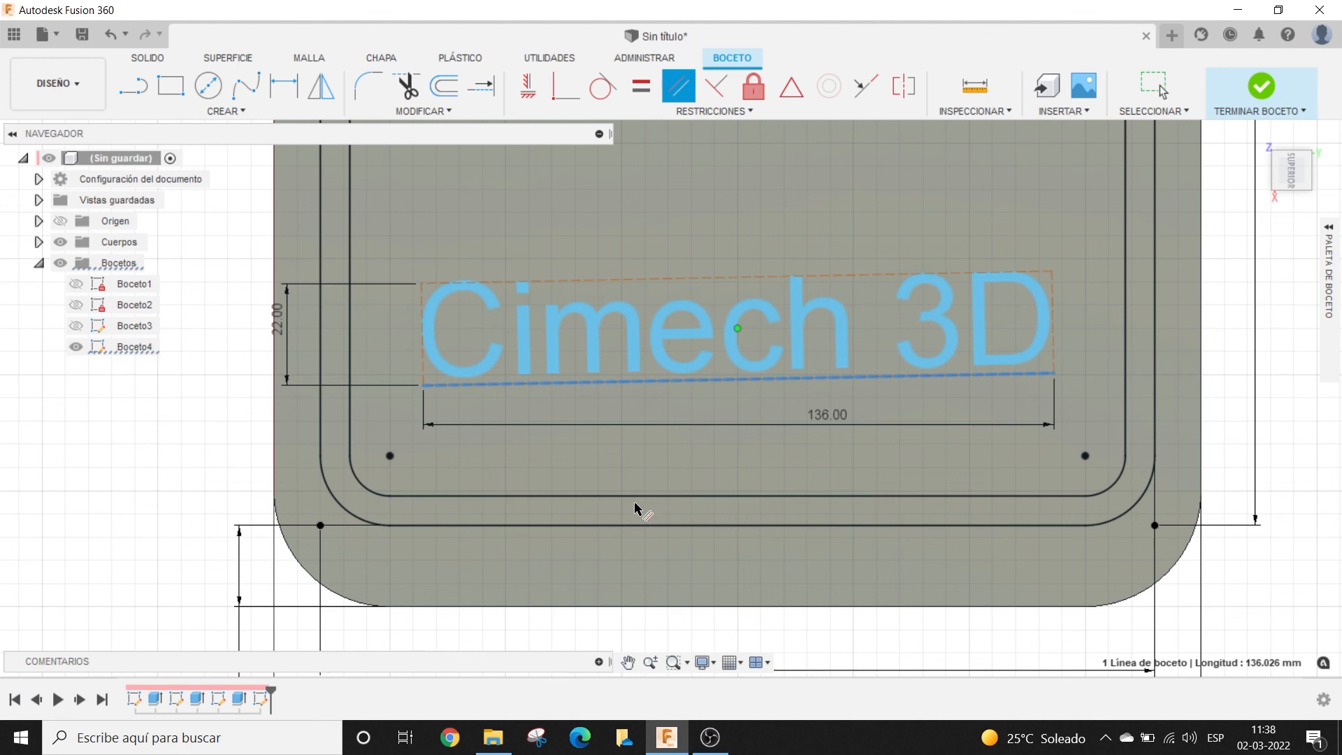
pyautogui.click(666, 608)
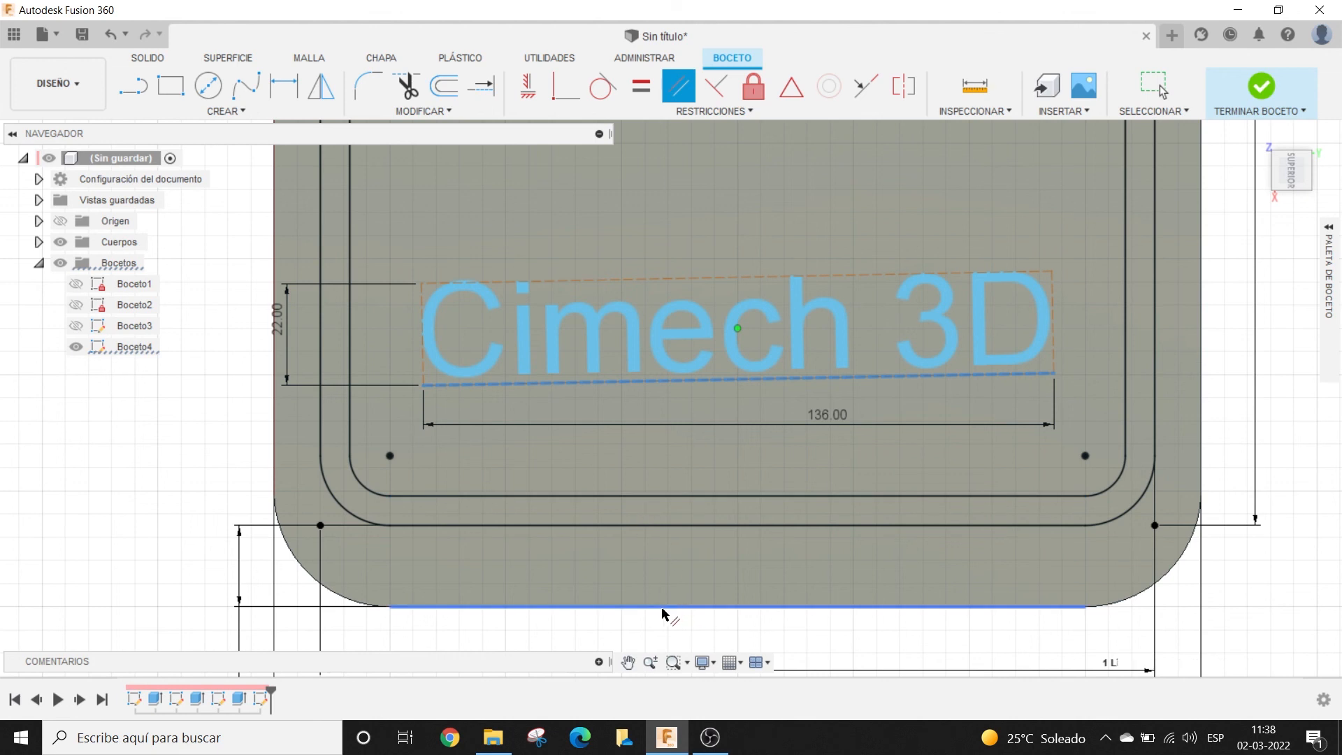
pyautogui.press('Escape')
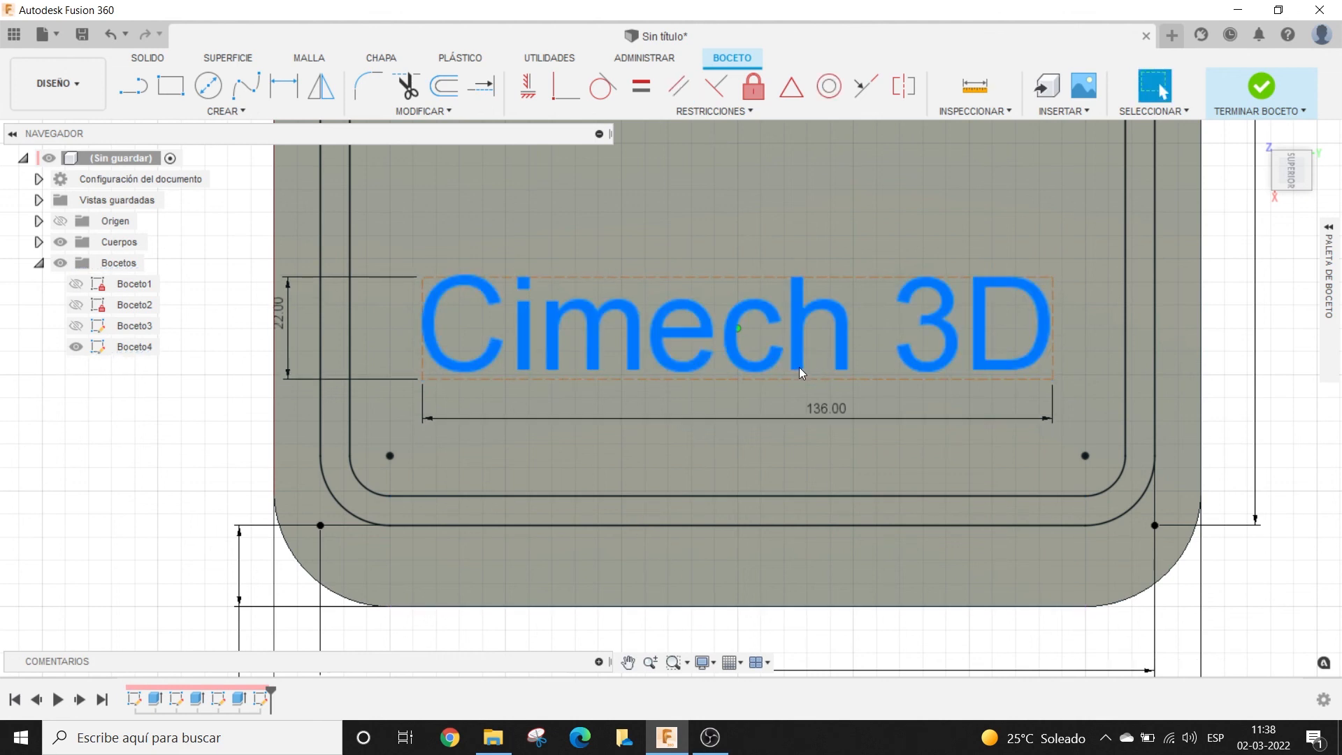
# Step: Dimension the distance from the text frame's lower long side to the plate's lower short edge and set it to 30 mm
pyautogui.scroll(-3, 853, 340)
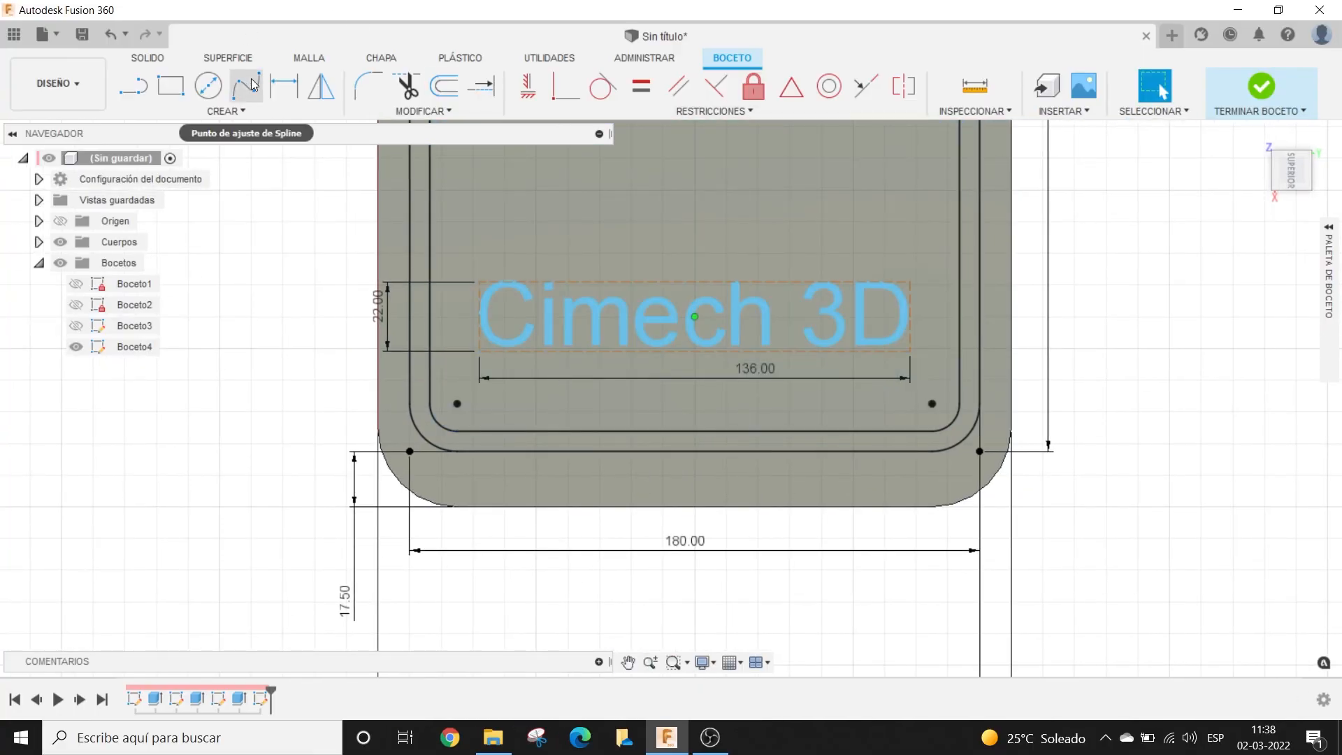
pyautogui.click(285, 89)
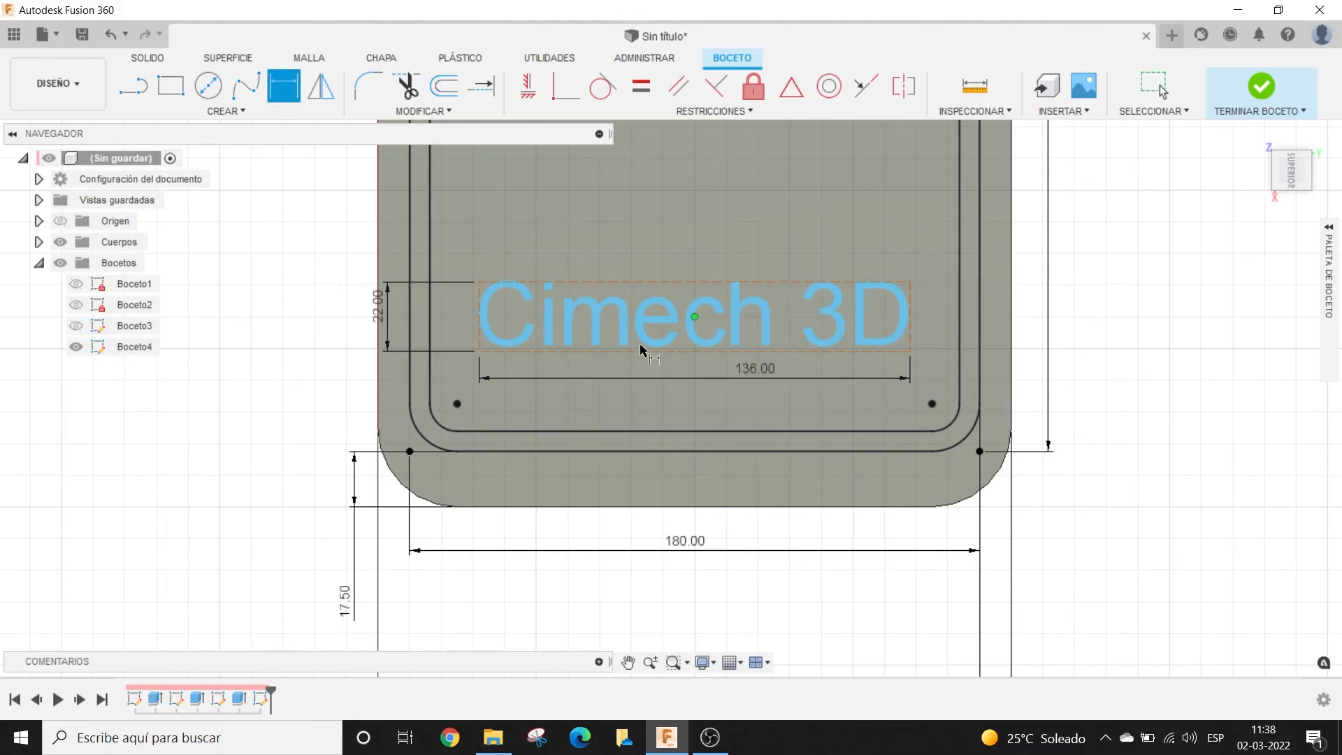
pyautogui.click(644, 354)
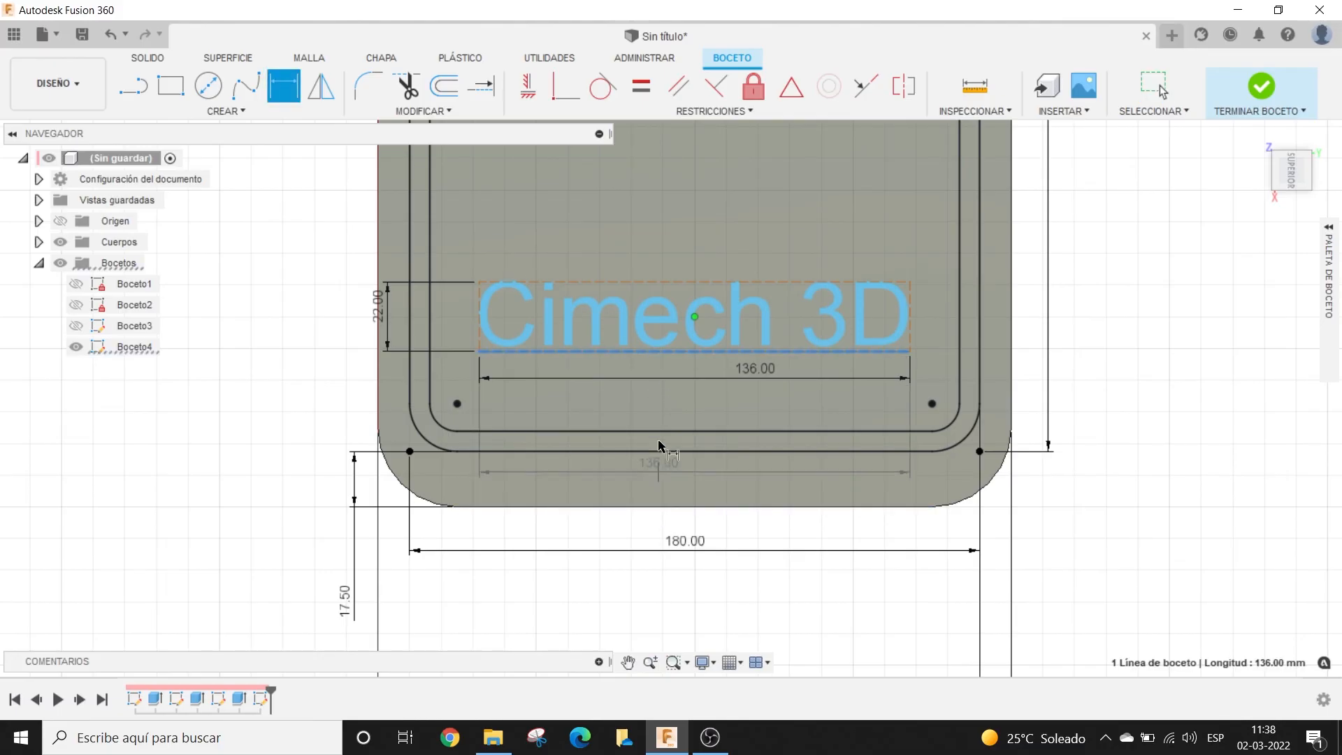
pyautogui.click(664, 506)
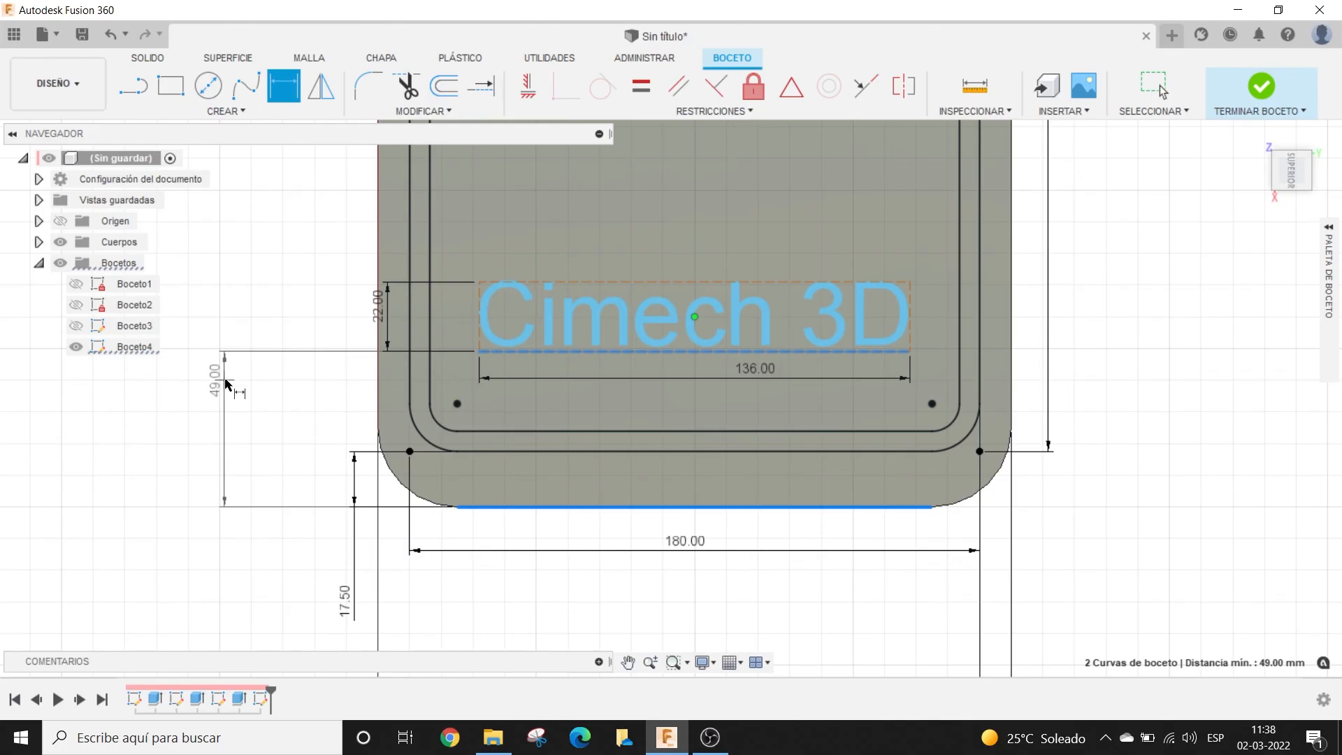
pyautogui.click(225, 412)
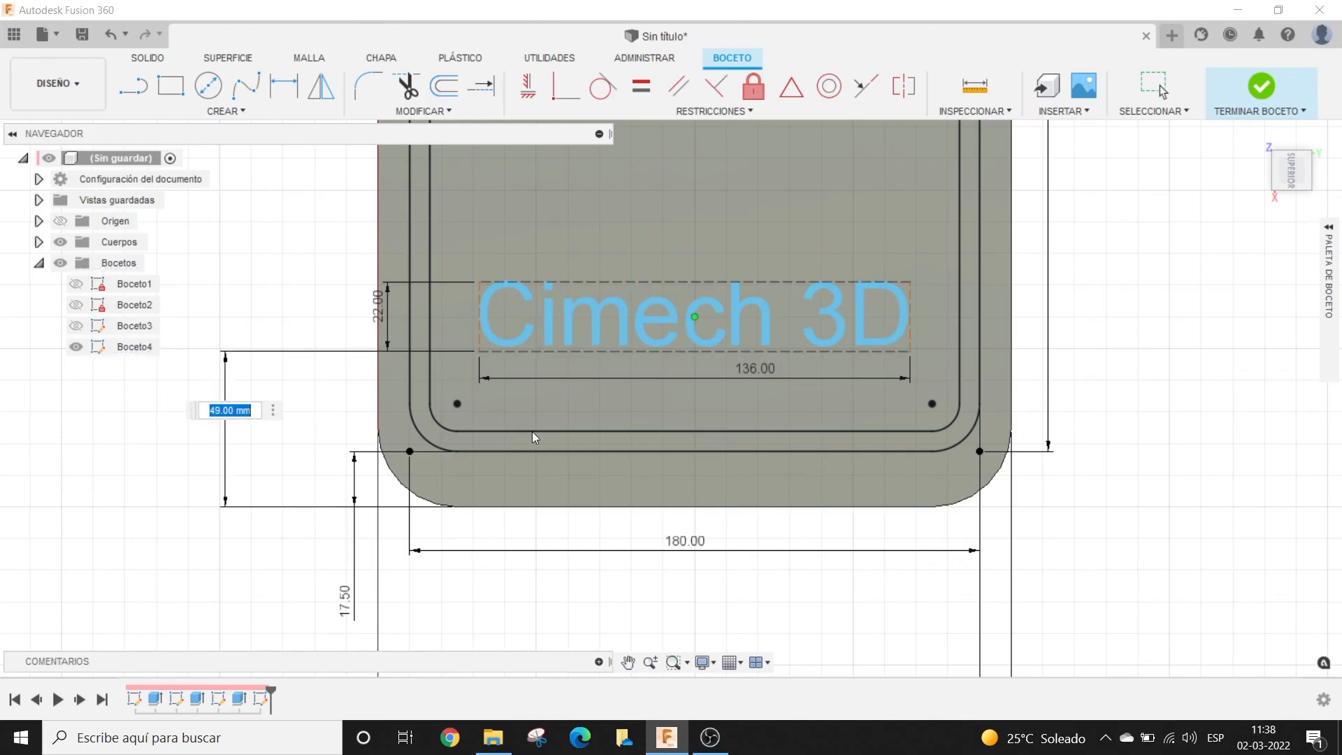
pyautogui.write('30mm')
pyautogui.press('Return')
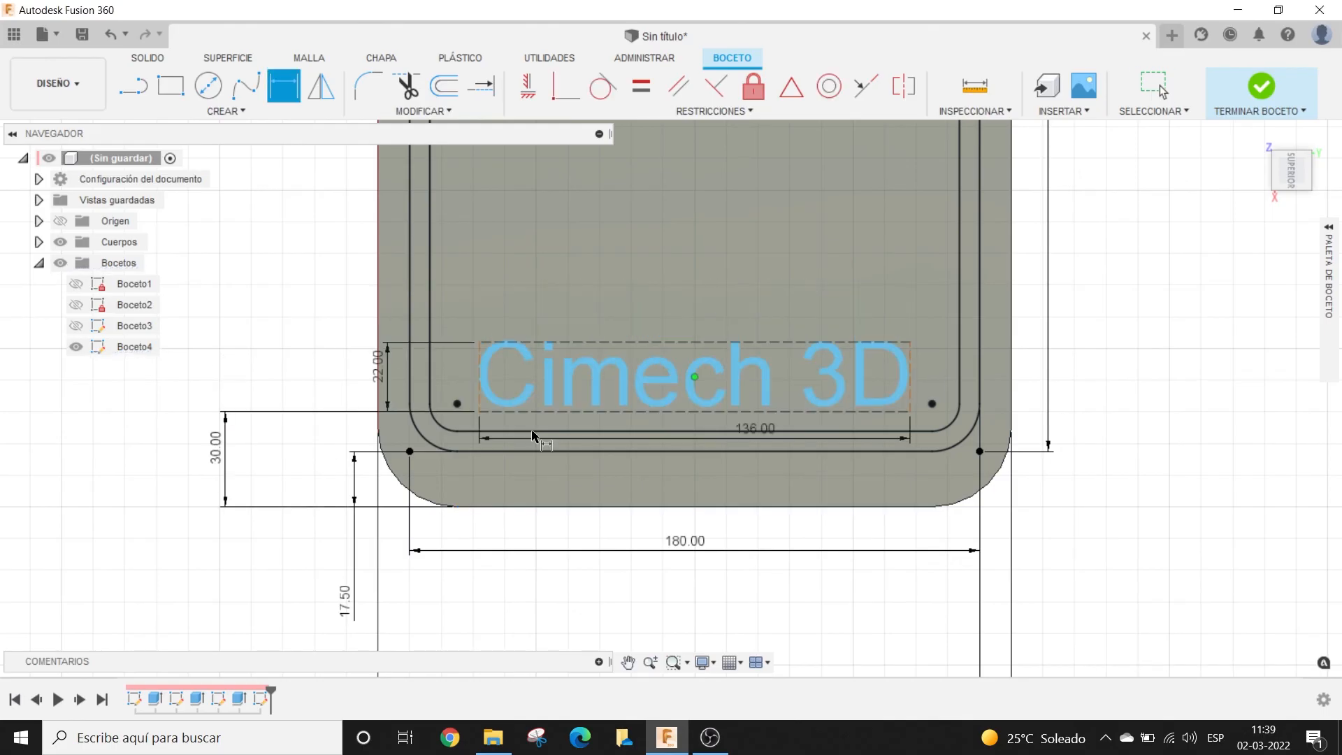
# Step: Dimension the midpoint of the text frame's lower side from the plate's long edge at 100 mm to centre the lettering
pyautogui.scroll(3, 869, 449)
pyautogui.scroll(-3, 867, 449)
pyautogui.scroll(-2, 860, 453)
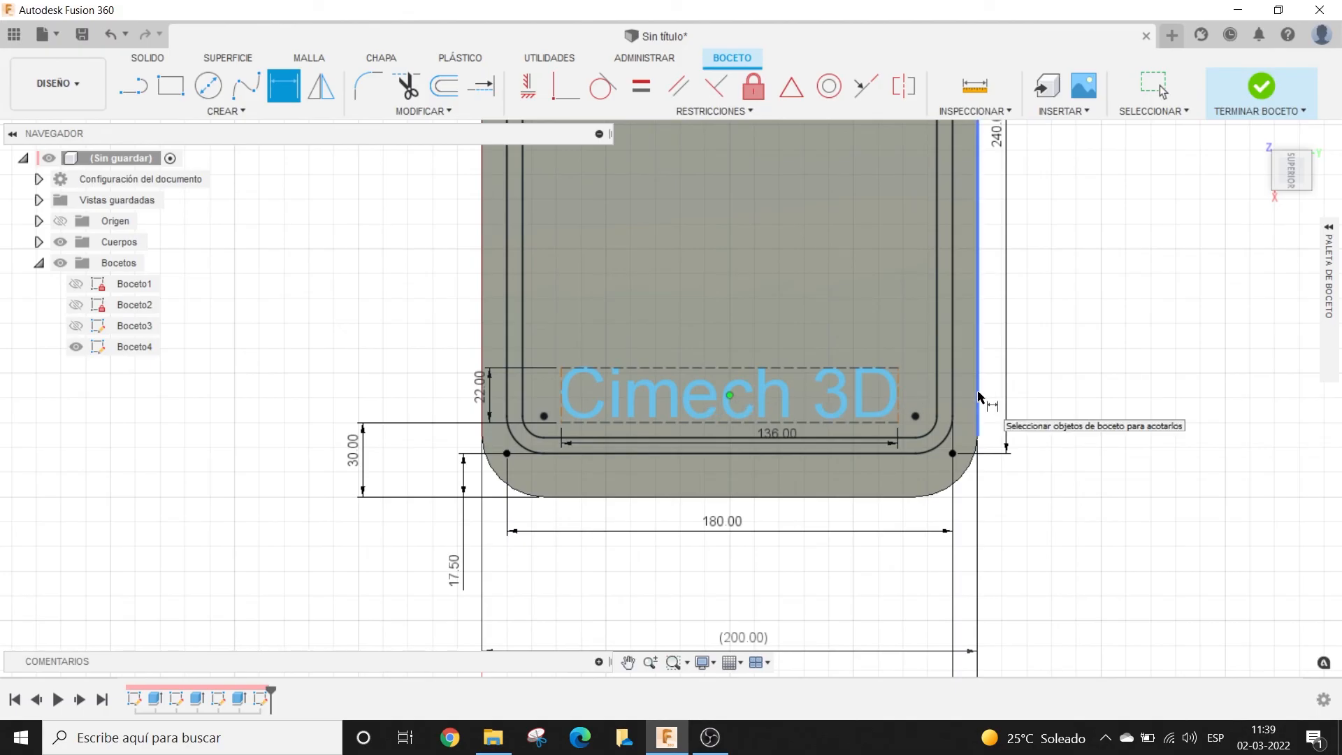
pyautogui.scroll(1, 835, 417)
pyautogui.scroll(3, 836, 417)
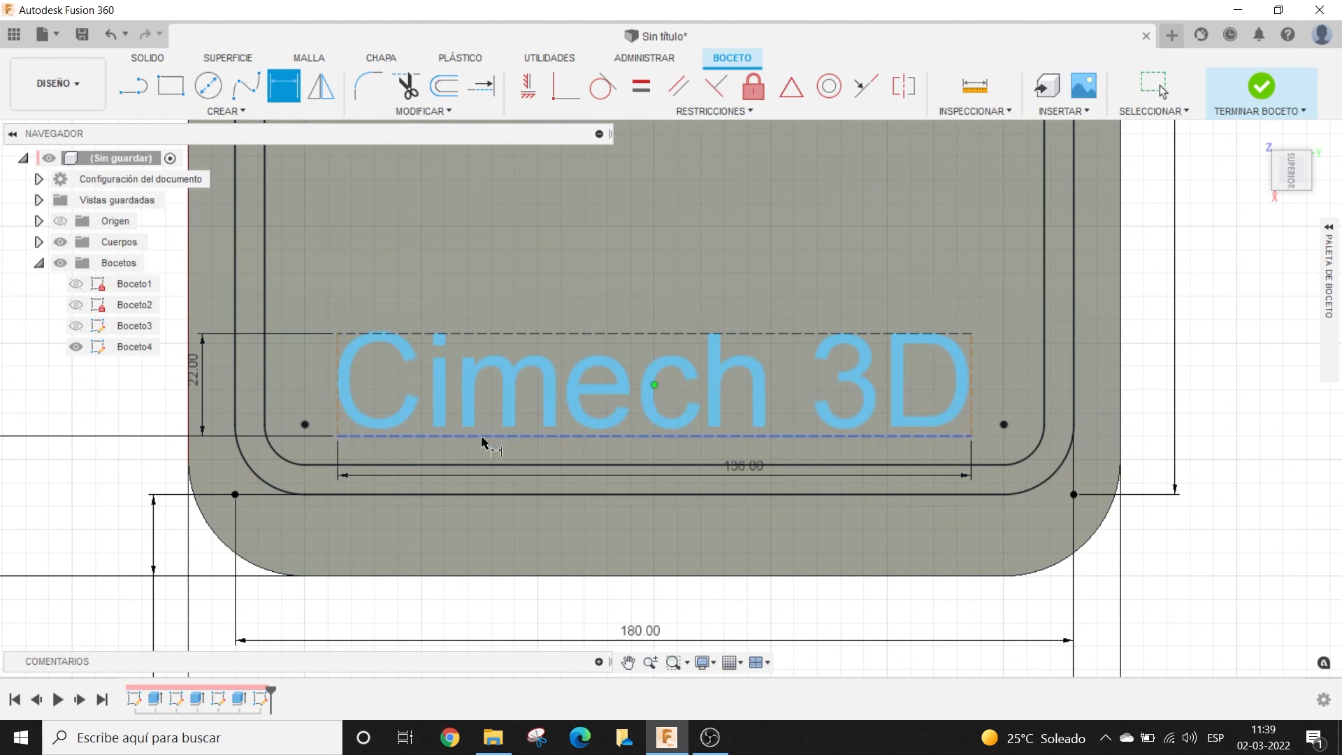
pyautogui.click(654, 437)
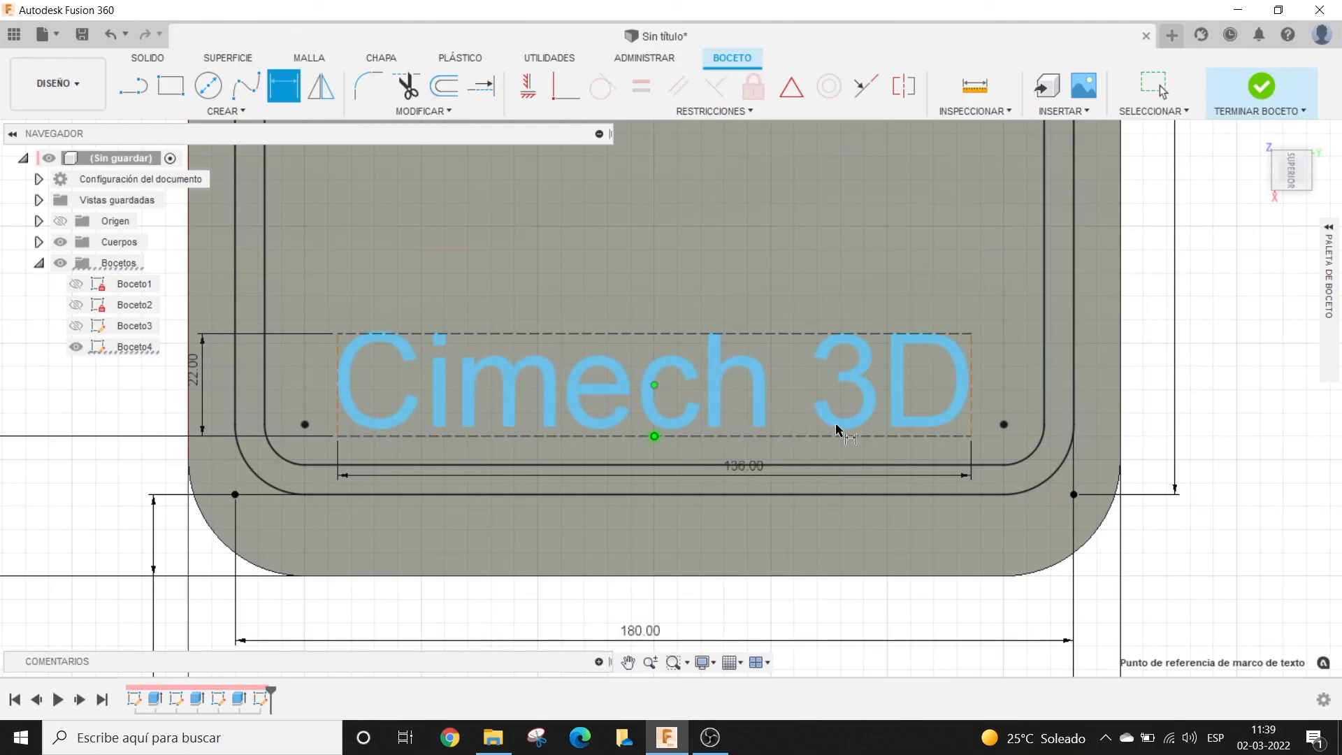
pyautogui.click(1121, 383)
pyautogui.scroll(-1, 927, 504)
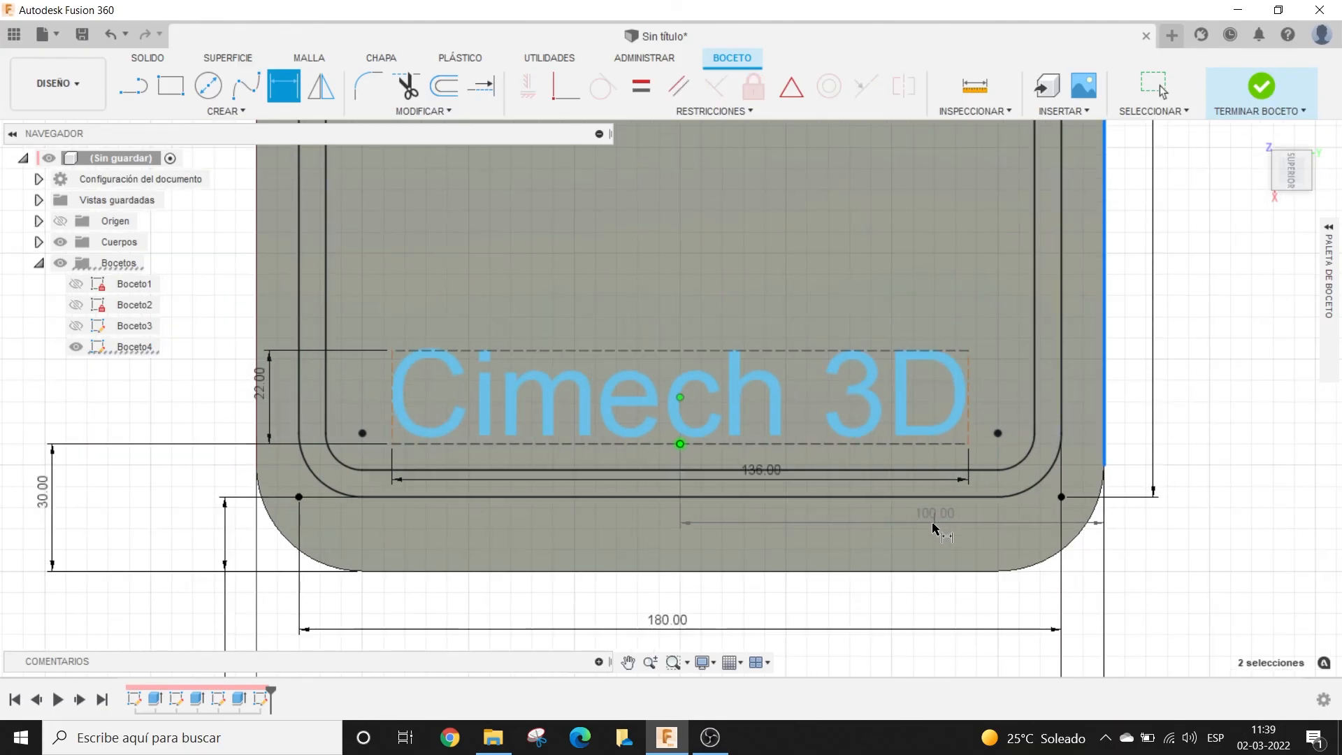
pyautogui.moveTo(919, 506); pyautogui.dragTo(918, 432, button='middle')
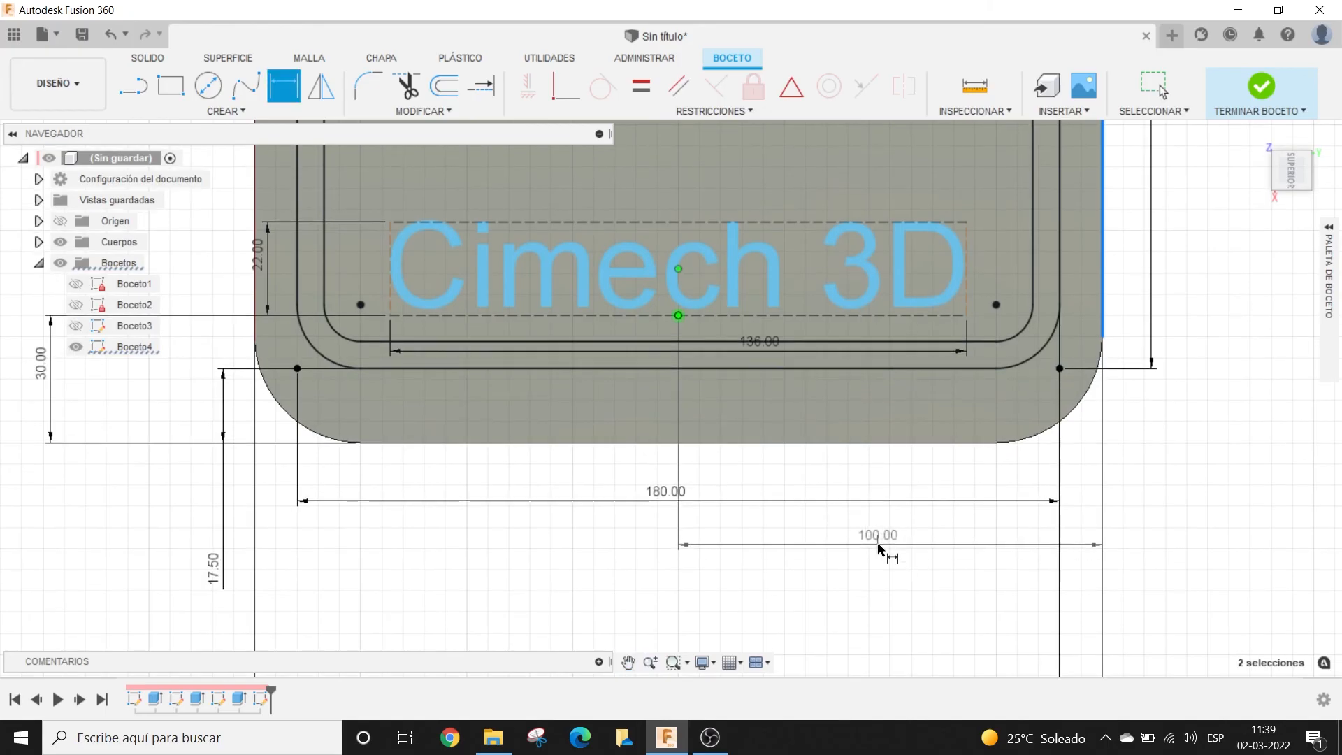
pyautogui.click(879, 548)
pyautogui.scroll(-2, 852, 531)
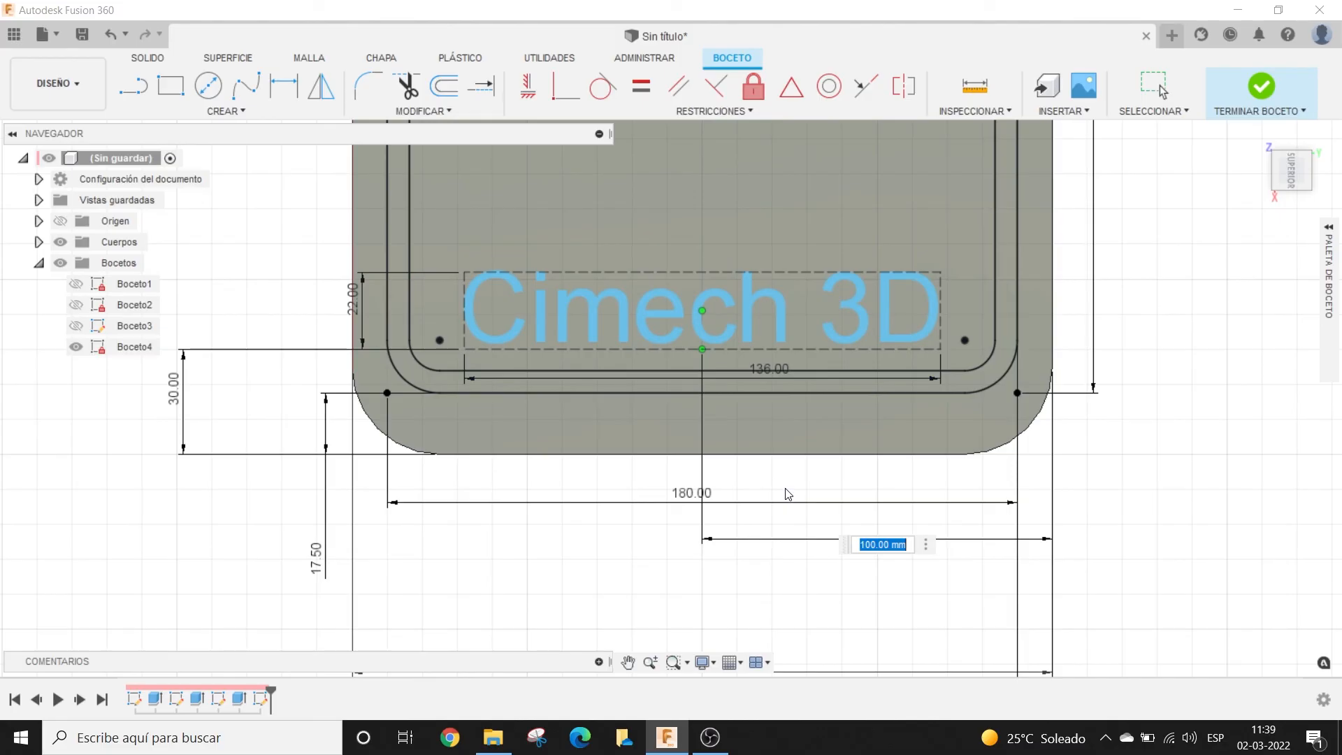
pyautogui.press('Return')
pyautogui.scroll(-2, 860, 405)
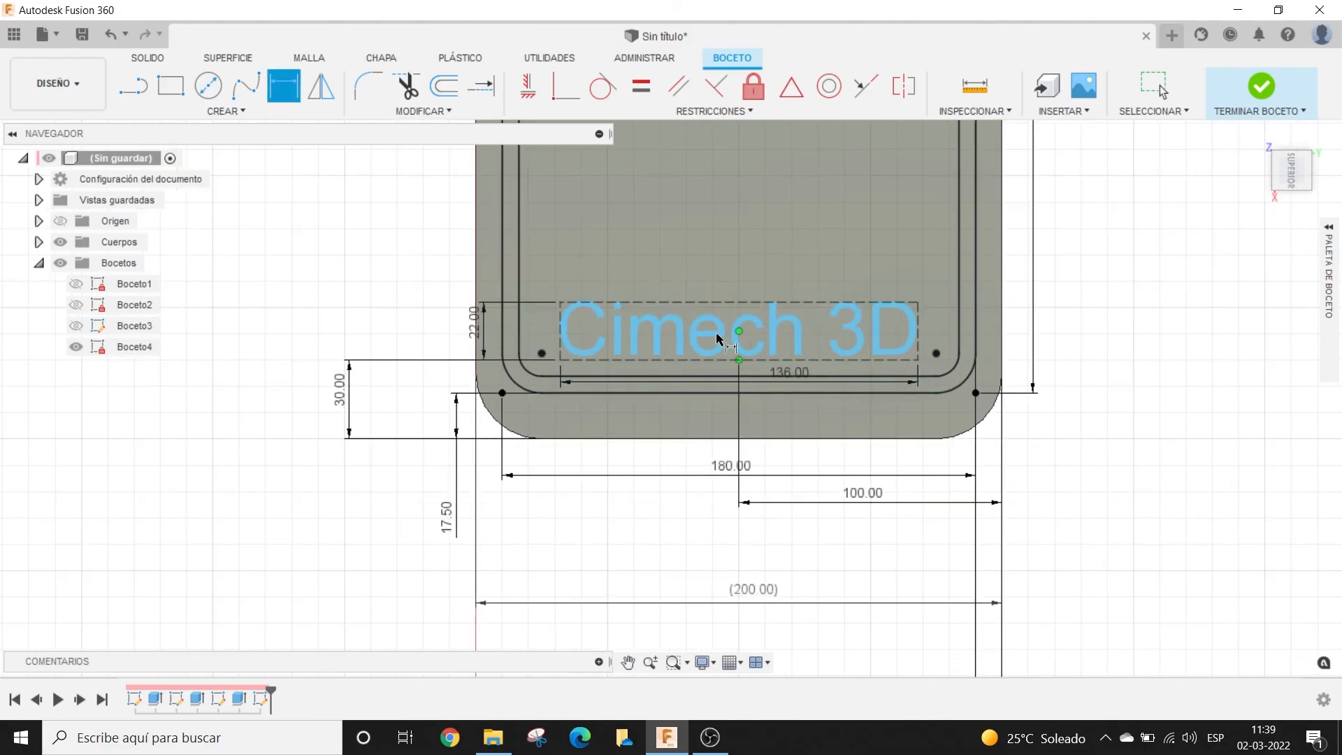
# Step: Hide the sketch dimensions and finish the text sketch
pyautogui.scroll(-2, 715, 302)
pyautogui.moveTo(736, 260); pyautogui.dragTo(737, 299, button='middle')
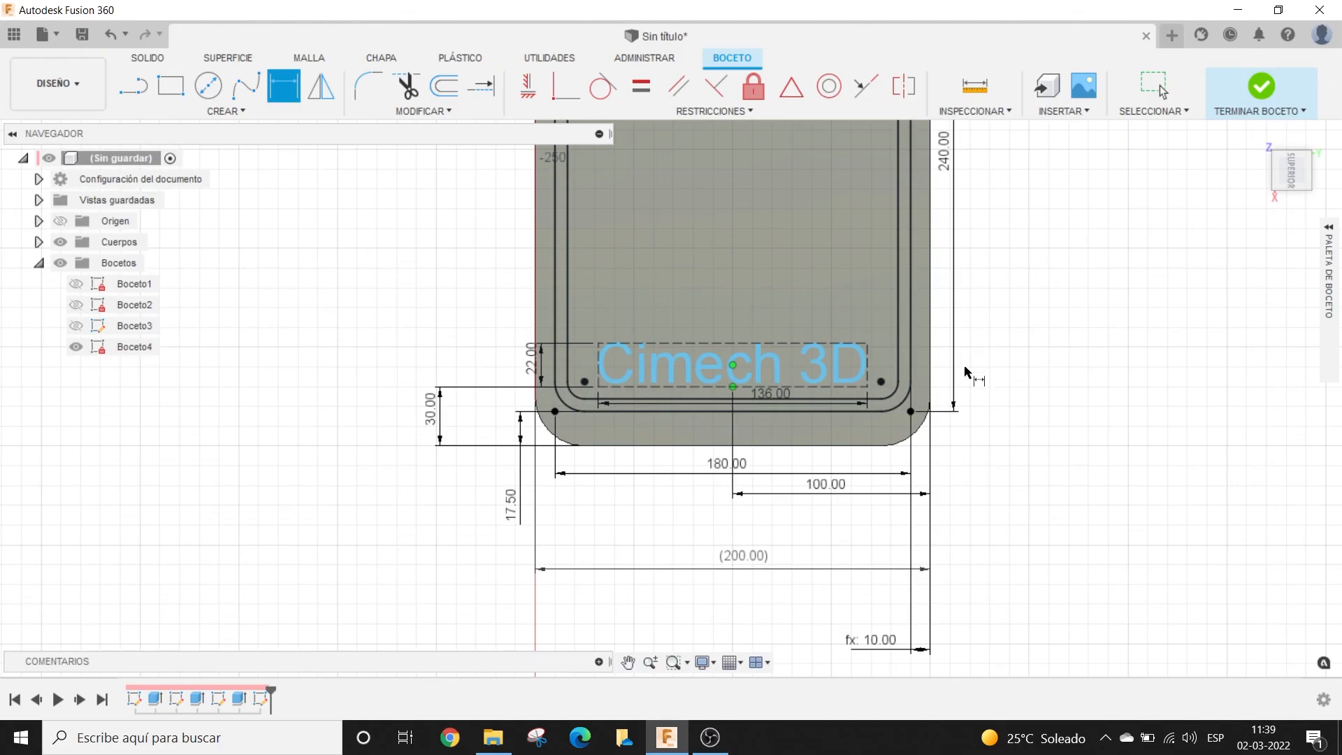
pyautogui.click(1328, 227)
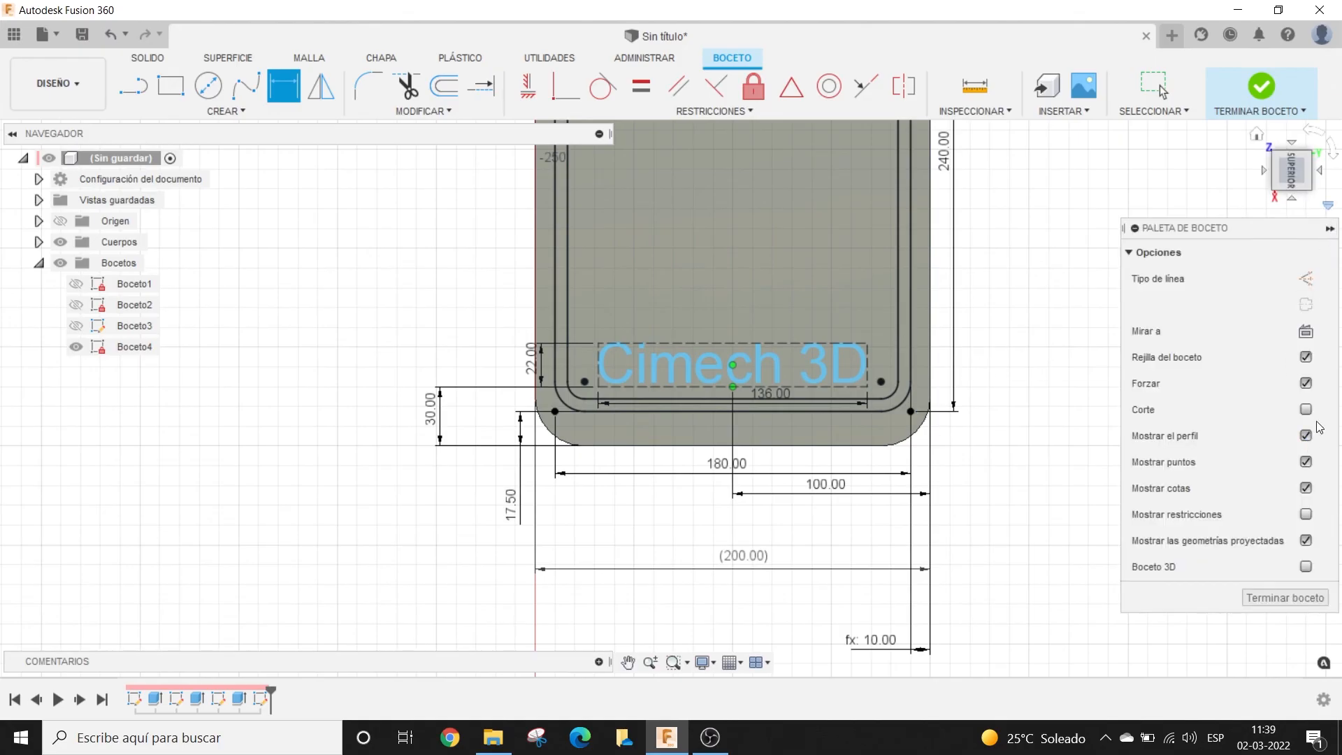
pyautogui.click(1306, 488)
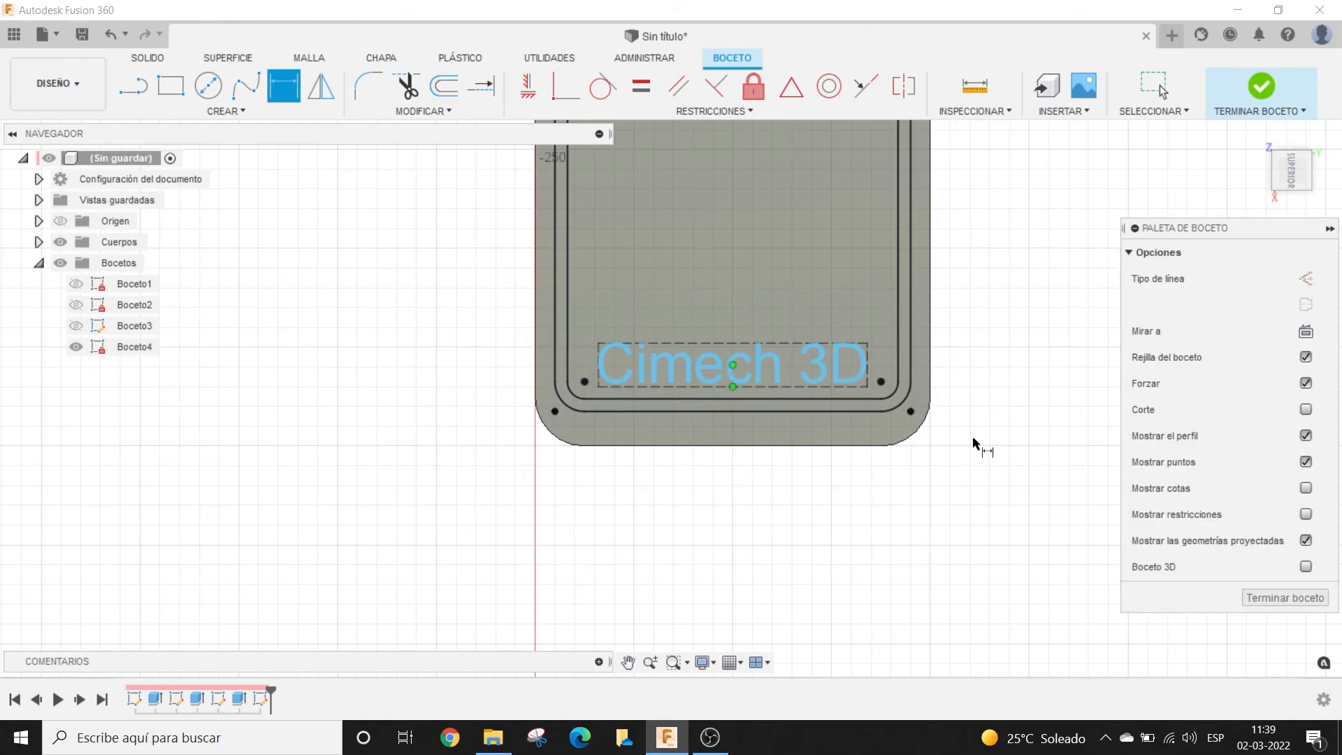
pyautogui.scroll(-2, 978, 292)
pyautogui.moveTo(979, 292); pyautogui.dragTo(974, 465, button='middle')
pyautogui.scroll(-1, 973, 464)
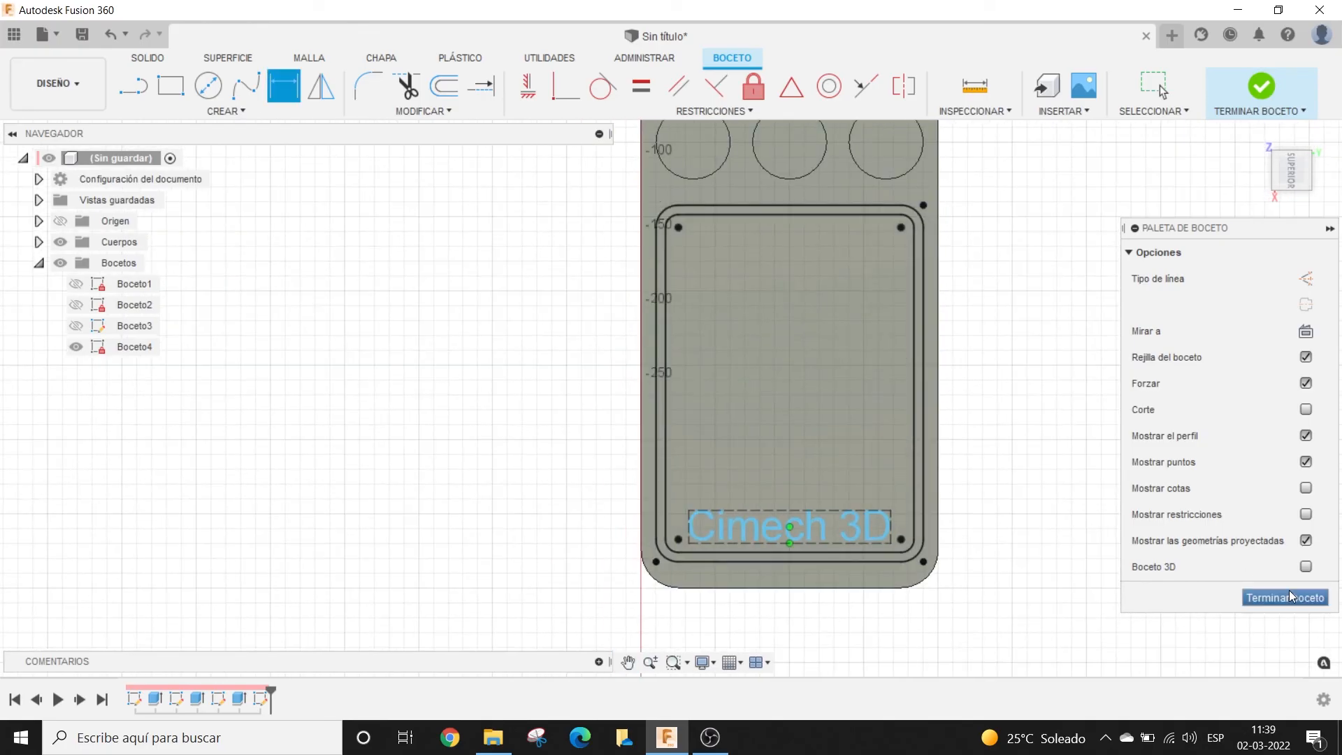
pyautogui.click(1328, 228)
pyautogui.scroll(-2, 1050, 212)
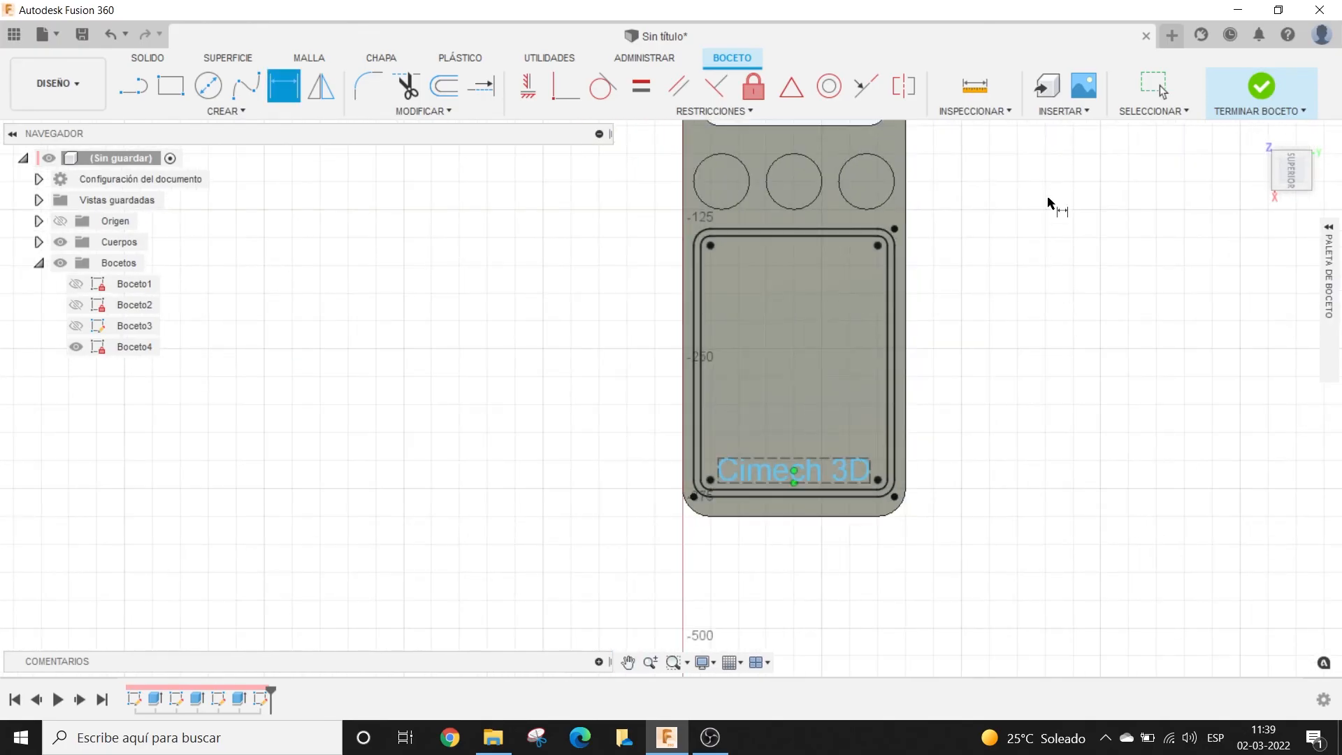
pyautogui.moveTo(1091, 141); pyautogui.dragTo(1076, 248, button='middle')
pyautogui.click(1263, 88)
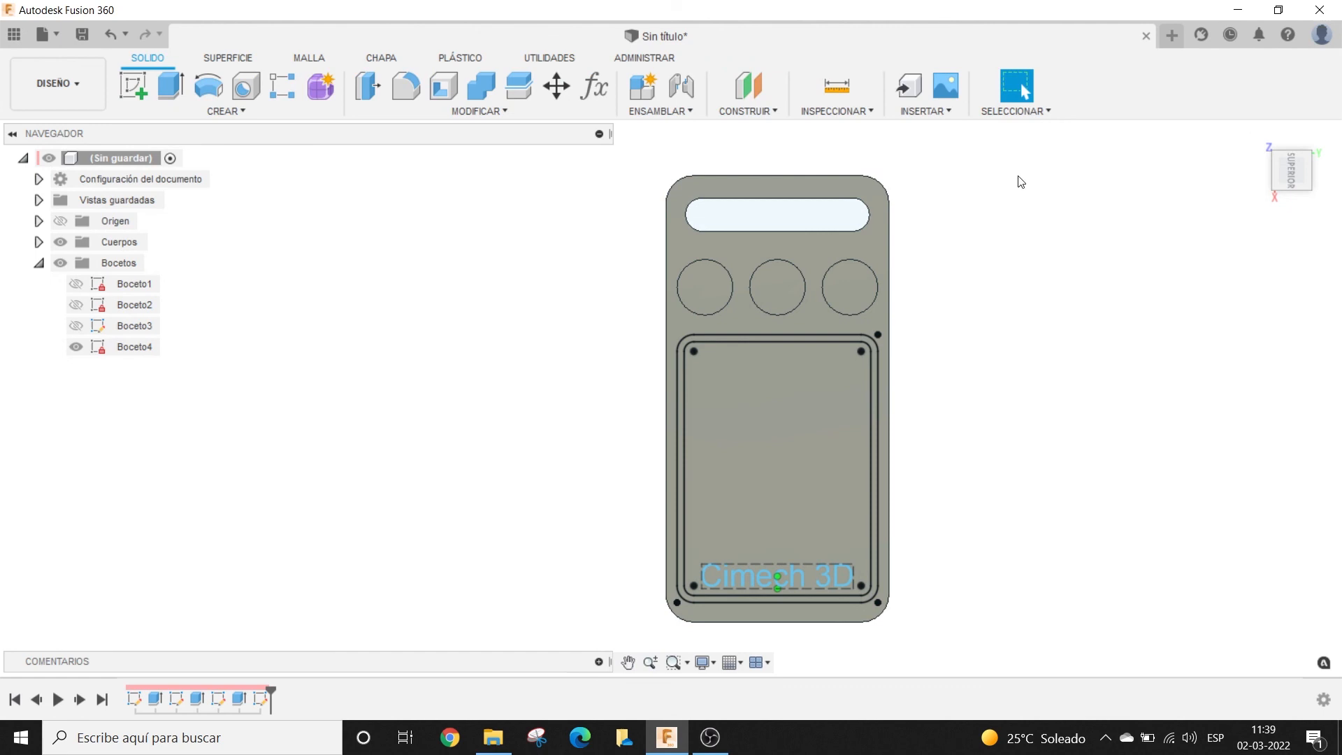
# Step: Return to the home view and check the profile inside the inner rounded rectangle
pyautogui.moveTo(1262, 133)
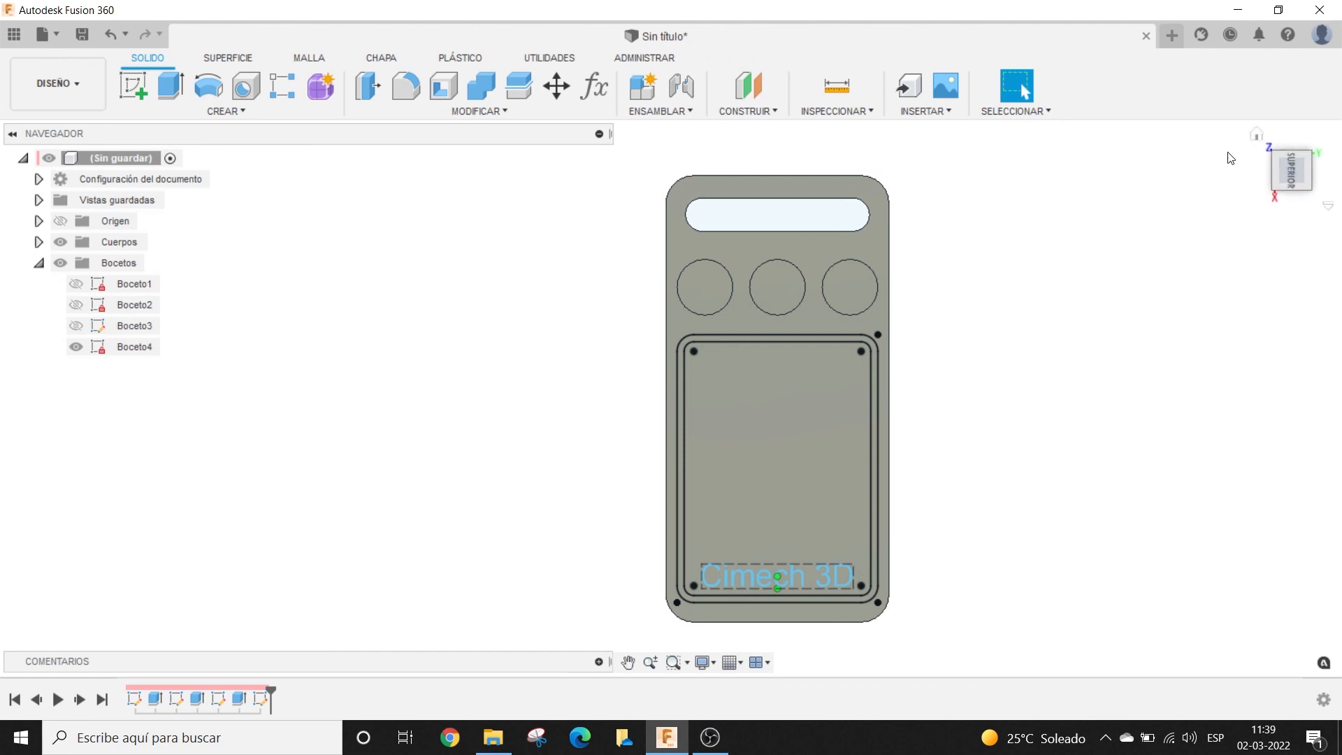
pyautogui.click(1258, 133)
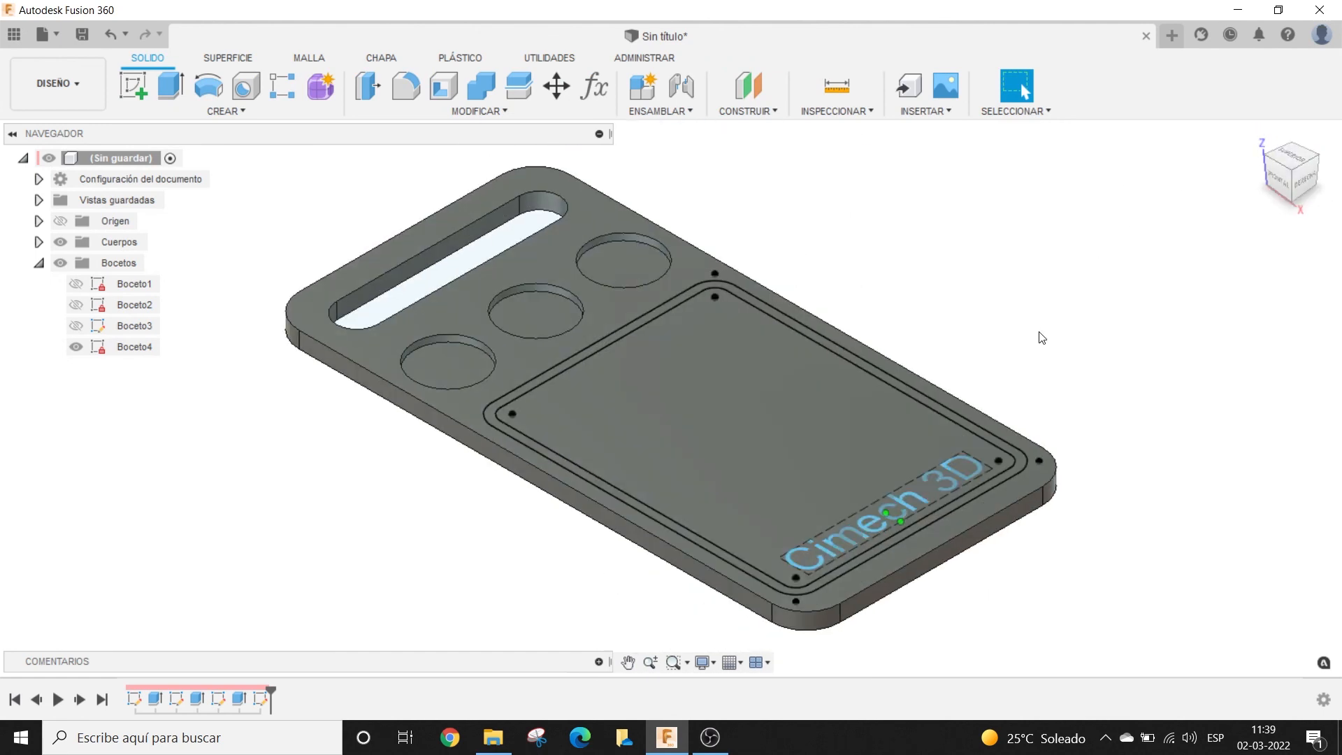
pyautogui.click(884, 472)
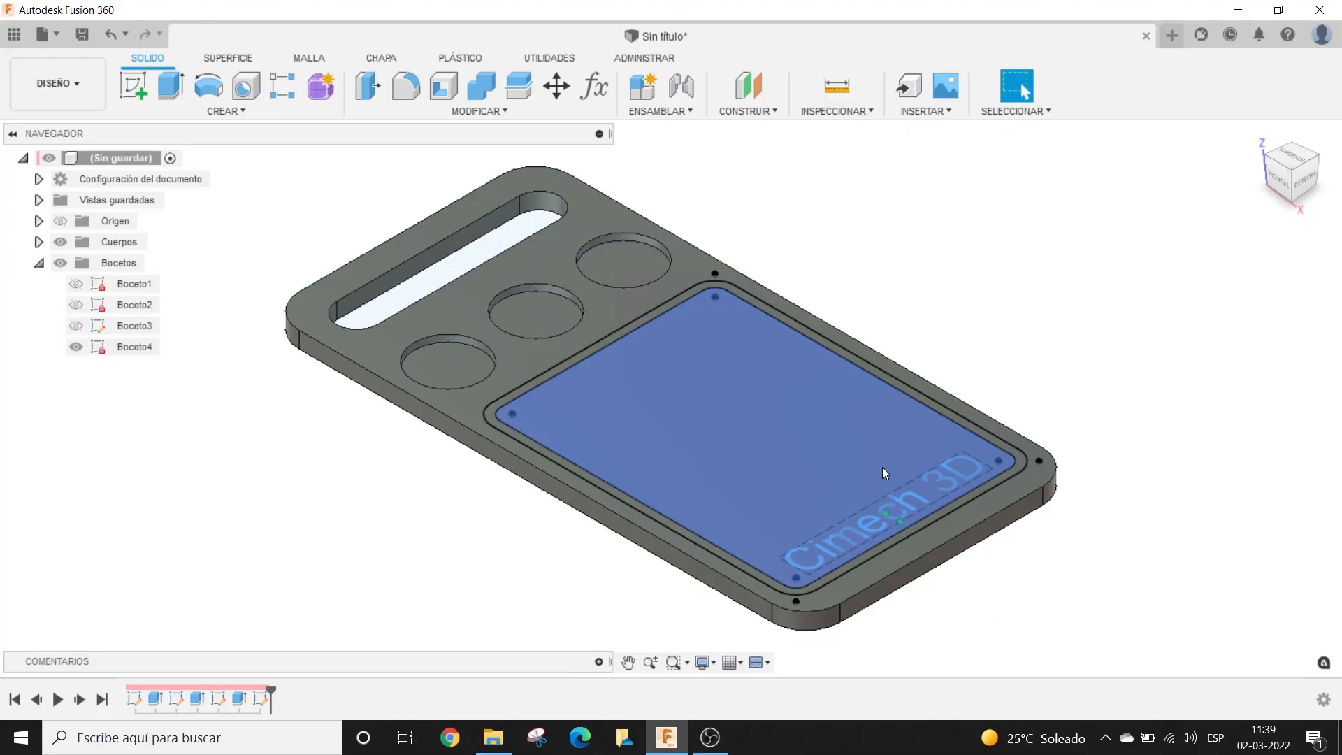
pyautogui.click(1013, 322)
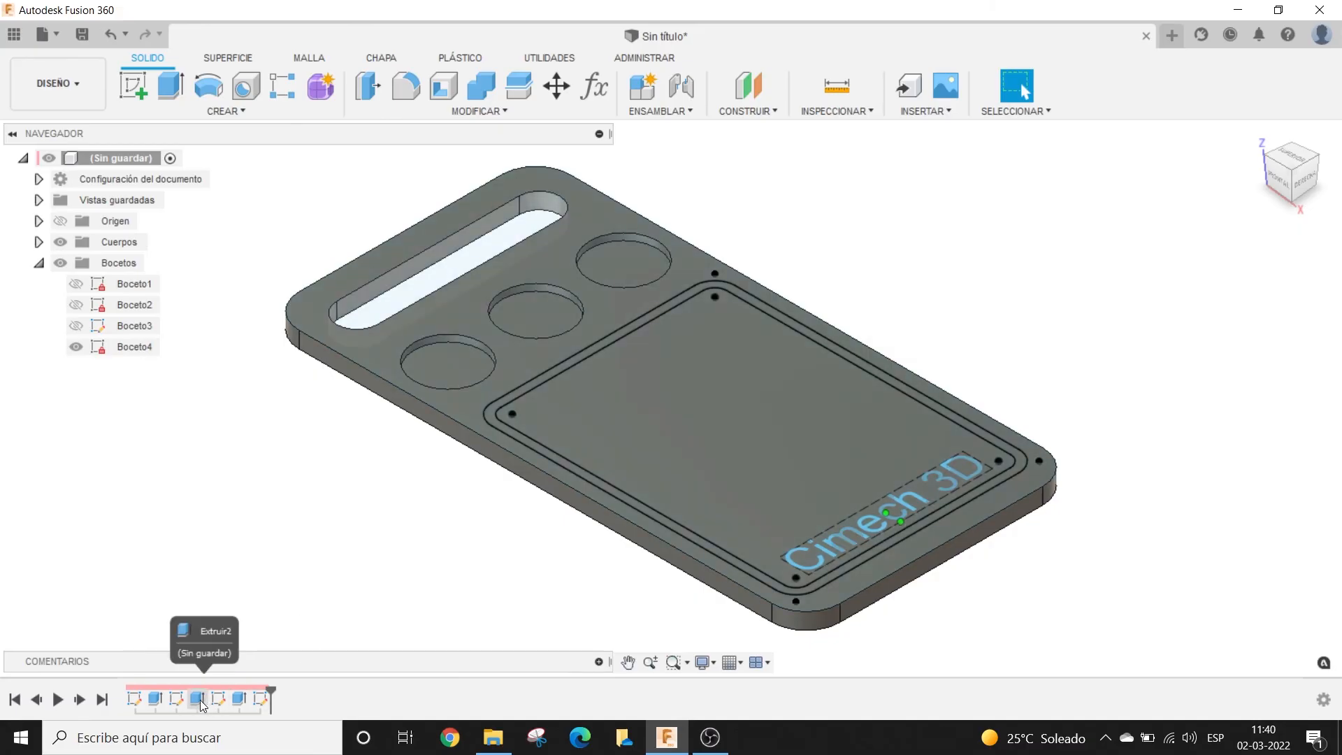
# Step: Open the slot sketch Boceto2 for editing to review its dimensions, and finish it without changes
pyautogui.click(174, 700)
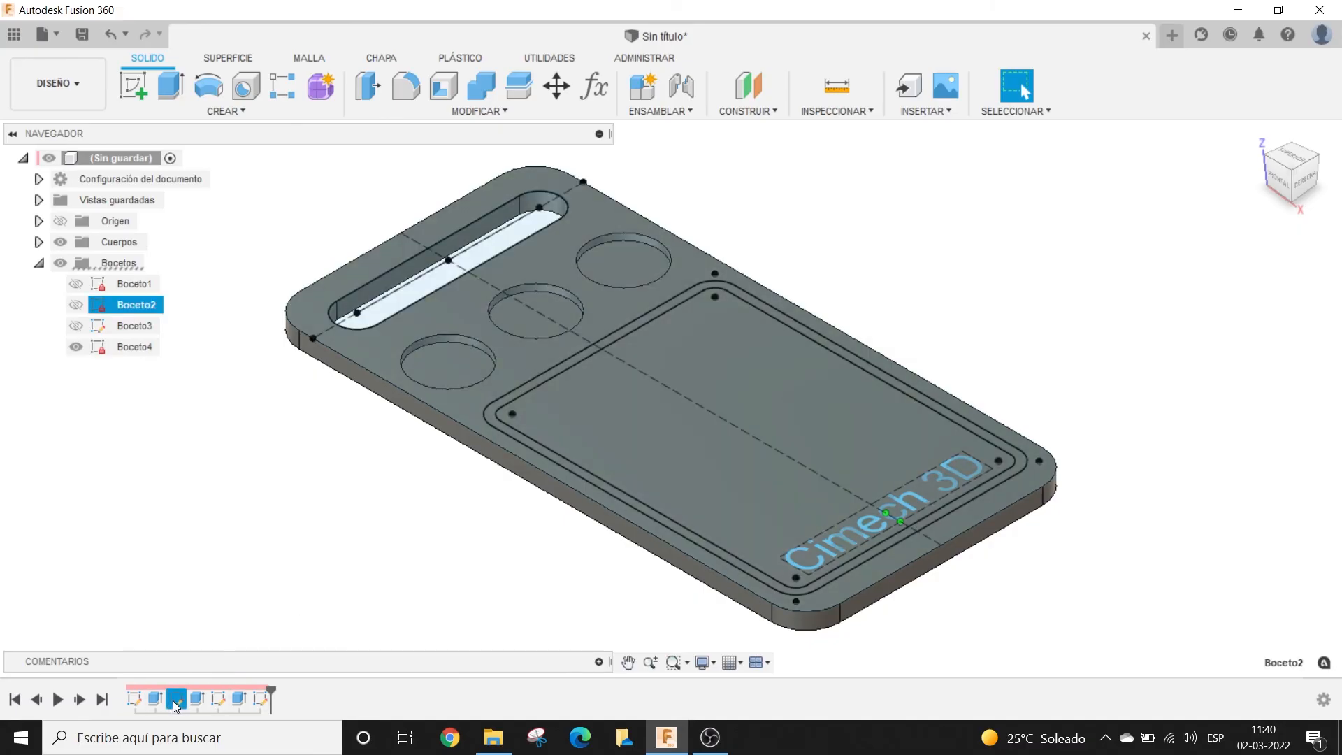
pyautogui.rightClick(173, 700)
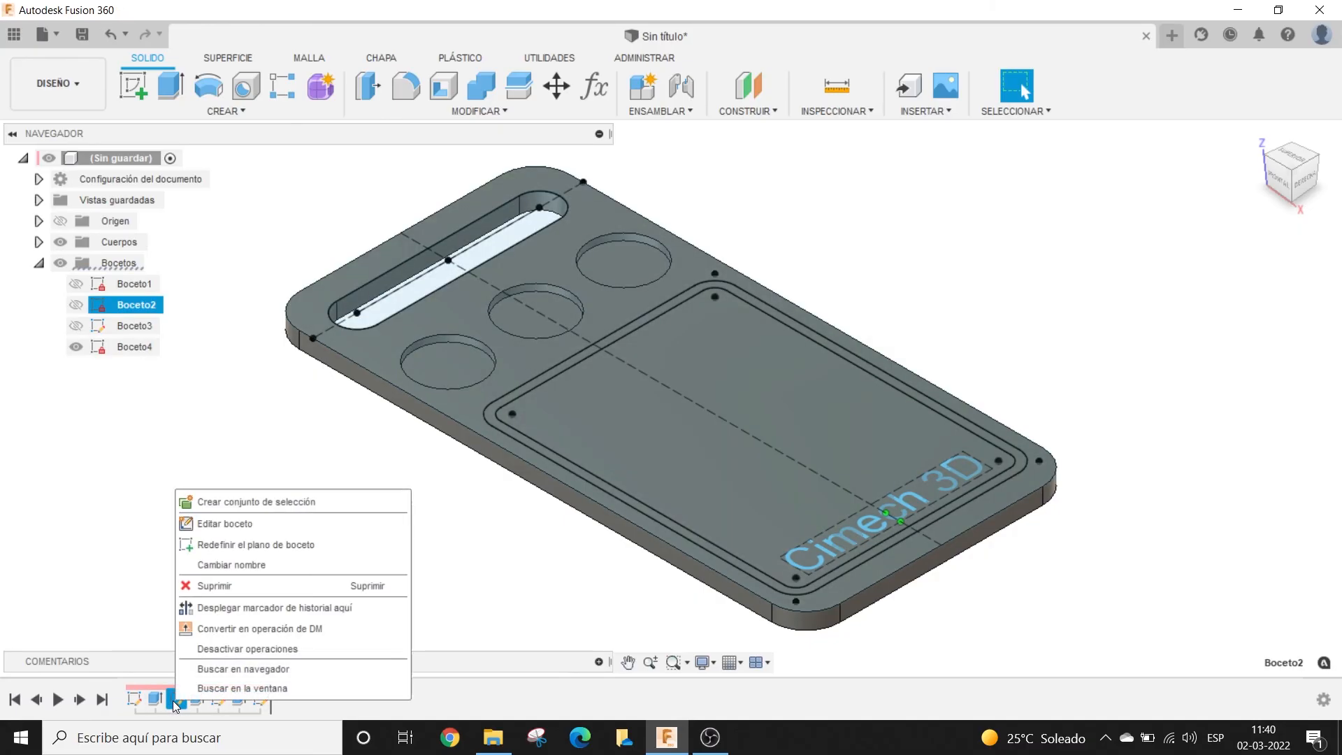
pyautogui.click(227, 526)
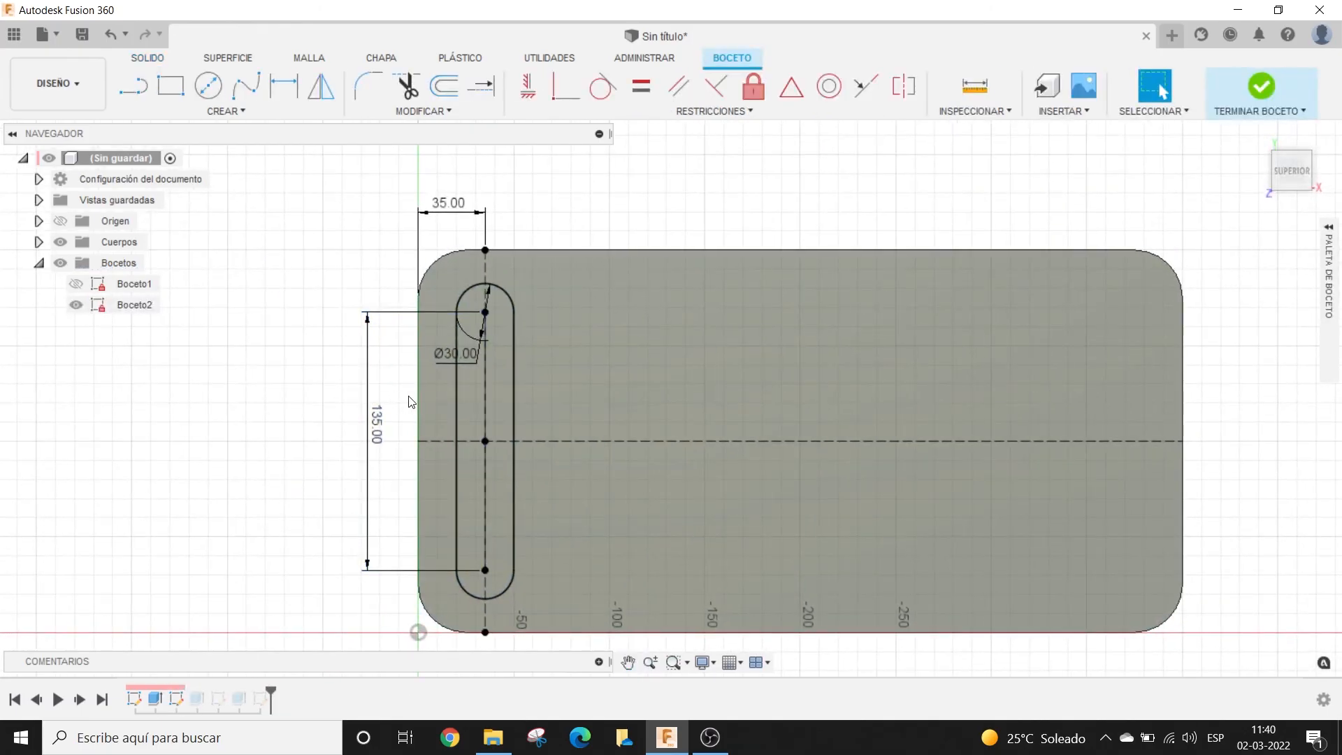
pyautogui.click(1255, 89)
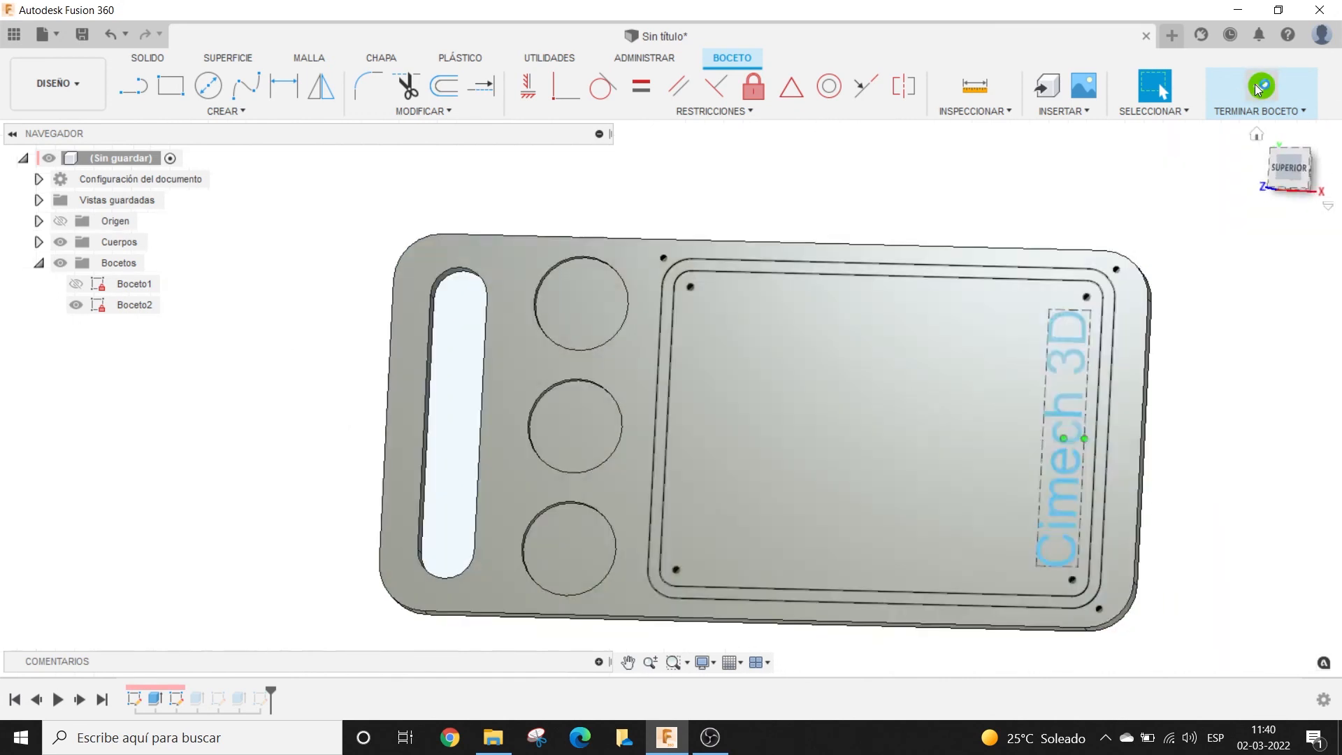